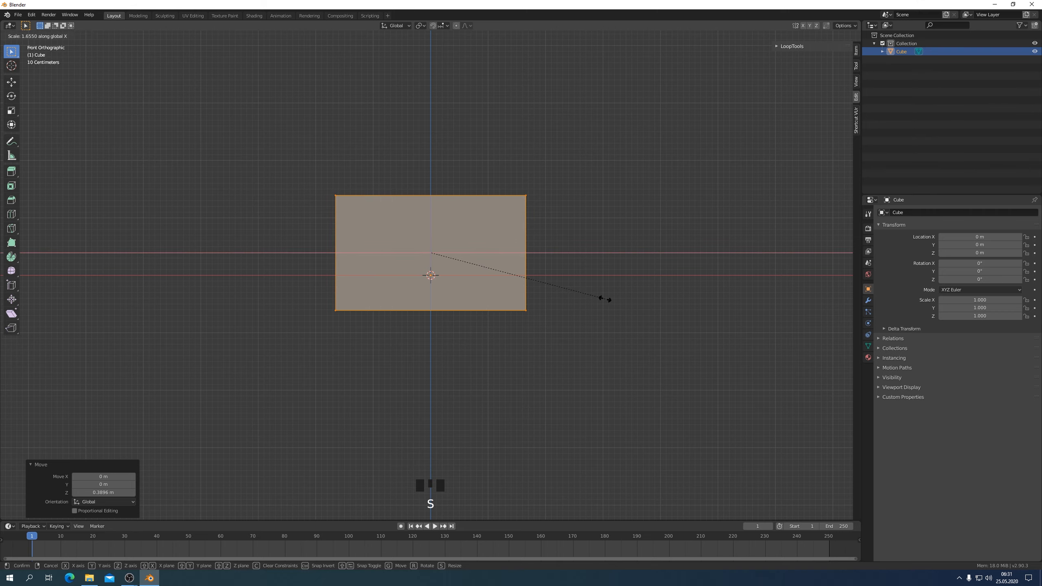
Stretch the box's geometry along the X axis by a factor of about 1.655
{"action": "left_click", "coordinate": [618, 307]}
{"action": "middle_click_drag", "start_coordinate": [618, 307], "coordinate": [564, 323]}
{"action": "key", "text": "KP_3"}
{"action": "middle_click_drag", "start_coordinate": [501, 281], "coordinate": [455, 305]}
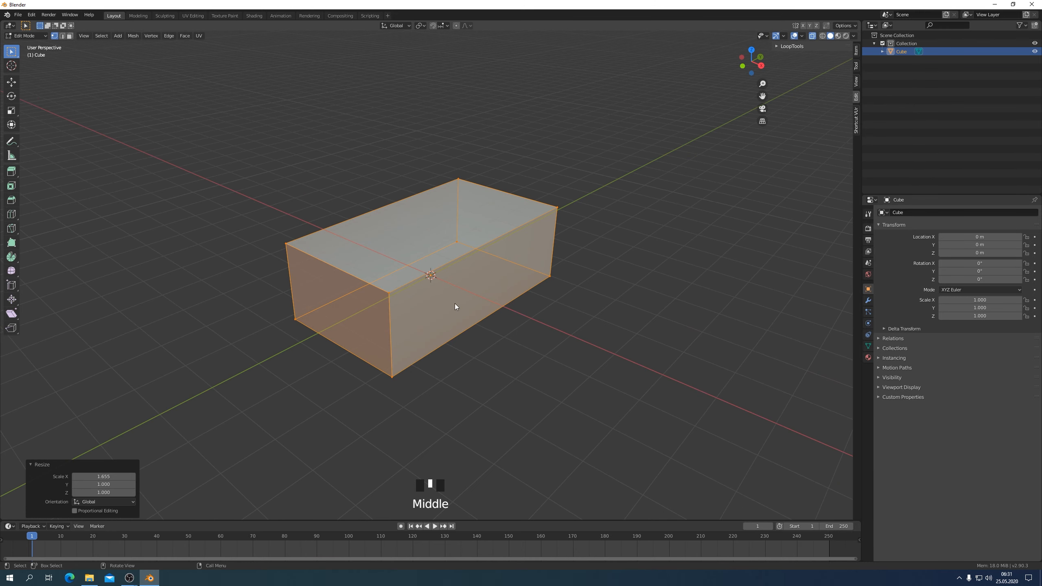
Bevel the four long lengthwise edges of the box with an offset of about 0.442 m and one segment
{"action": "left_click", "coordinate": [62, 36]}
{"action": "double_click", "coordinate": [459, 256]}
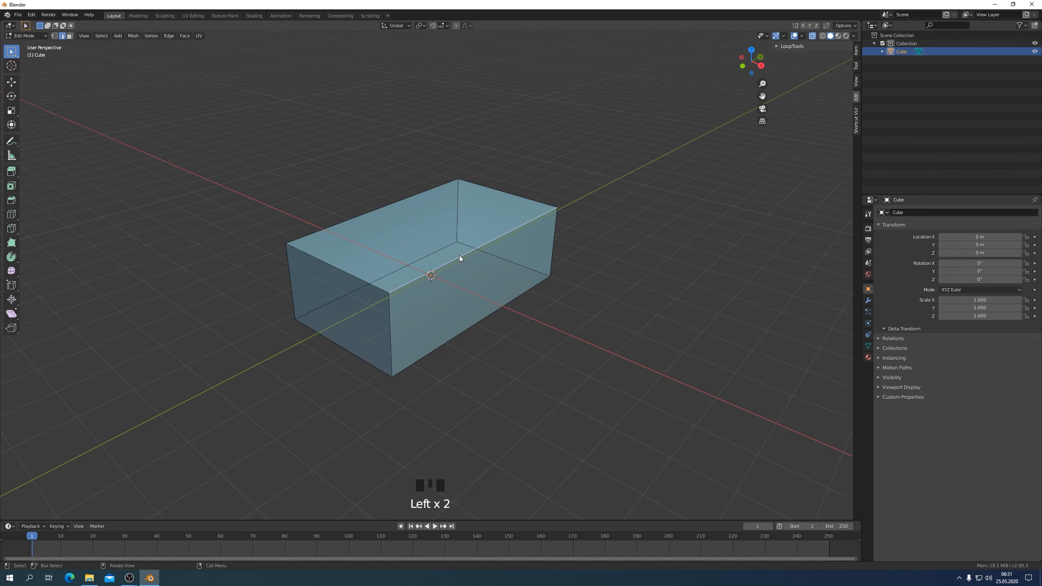
{"action": "left_click", "coordinate": [365, 215], "text": "shift"}
{"action": "left_click", "coordinate": [392, 280], "text": "shift"}
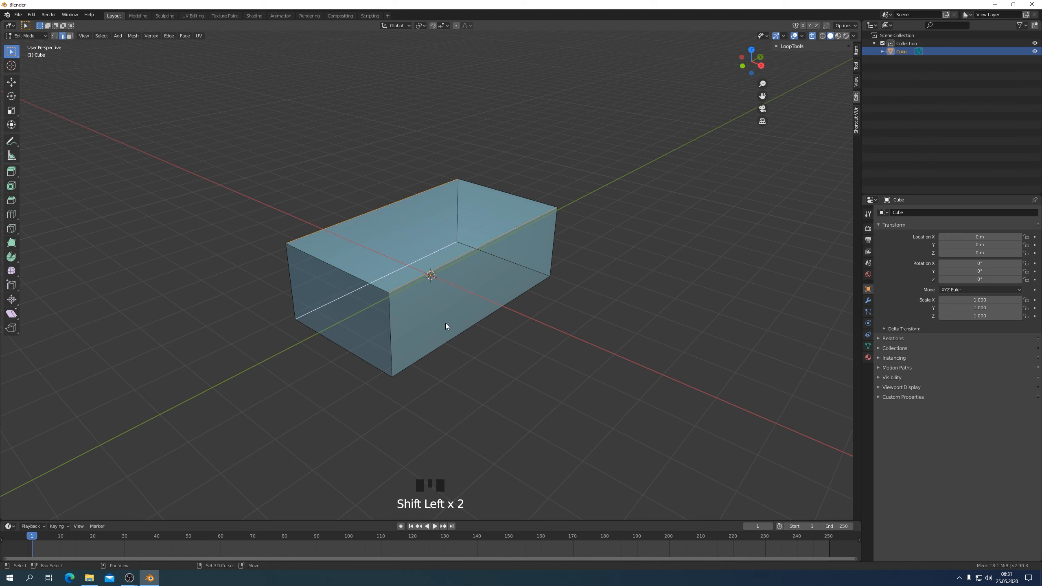
{"action": "left_click", "coordinate": [454, 335], "text": "shift"}
{"action": "key", "text": "ctrl+b"}
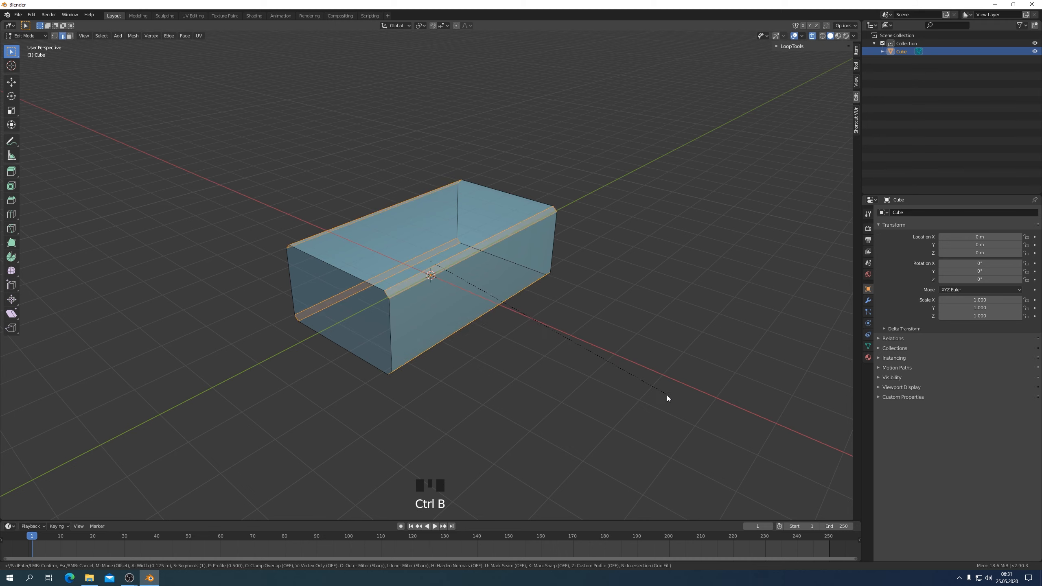
{"action": "left_click", "coordinate": [677, 403]}
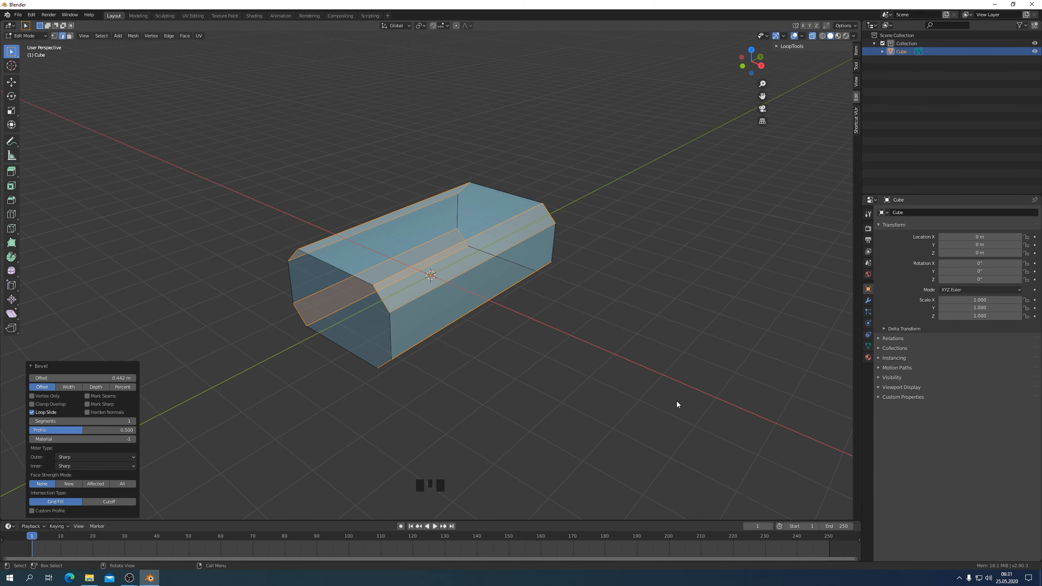
Bevel the outlines of both octagonal end faces with an offset of about 0.49 m and return to Object Mode
{"action": "key", "text": "KP_1"}
{"action": "middle_click_drag", "start_coordinate": [676, 405], "coordinate": [604, 421]}
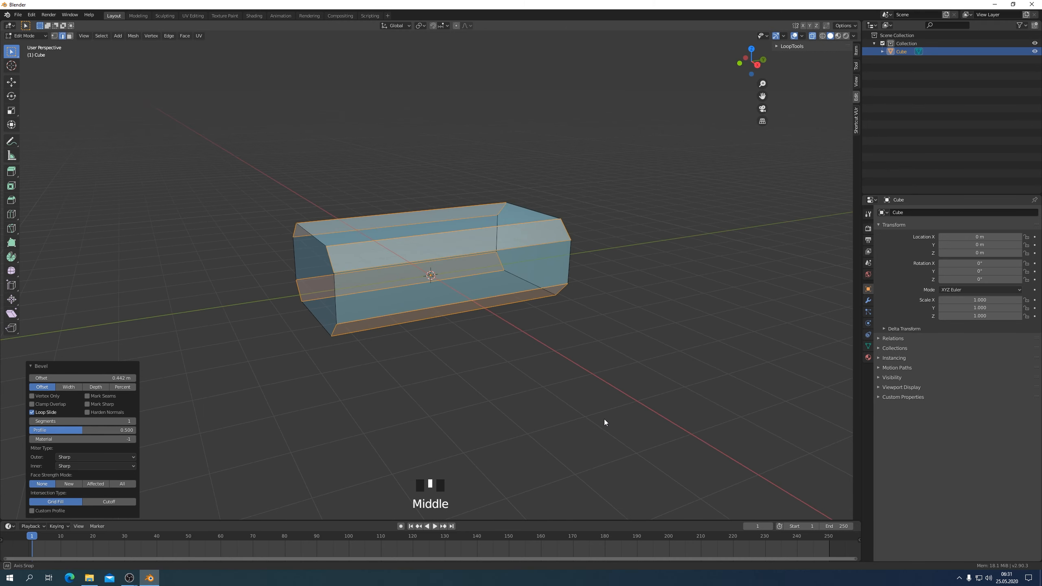
{"action": "middle_click_drag", "start_coordinate": [525, 400], "coordinate": [437, 365]}
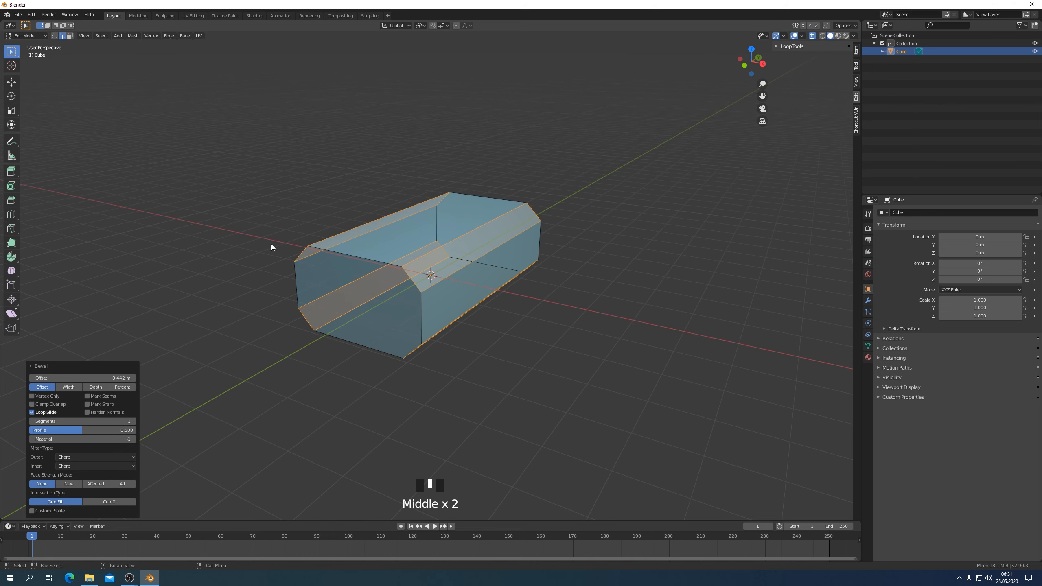
{"action": "left_click", "coordinate": [69, 37]}
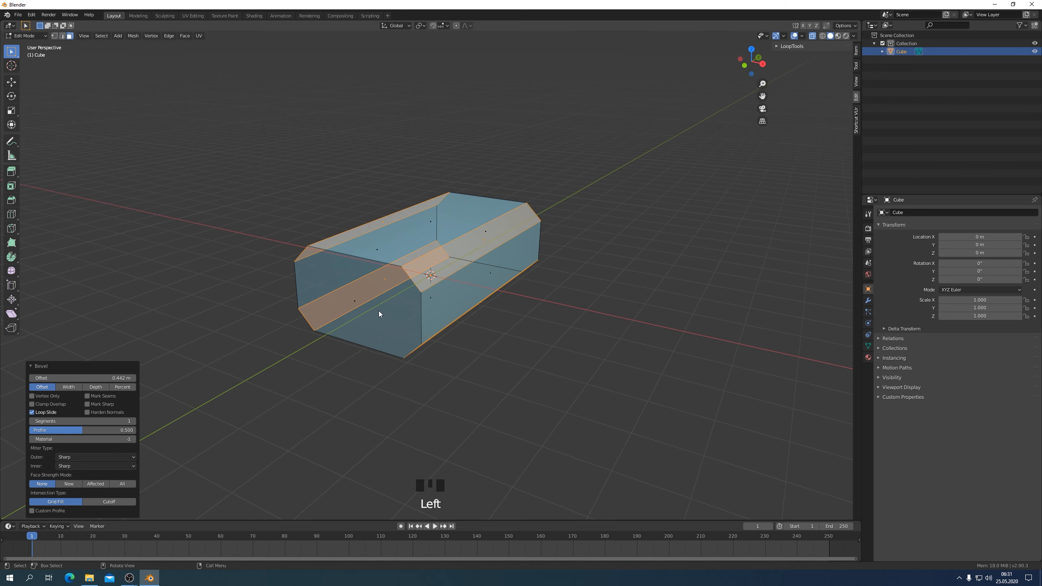
{"action": "left_click", "coordinate": [352, 299]}
{"action": "mouse_move", "coordinate": [460, 344]}
{"action": "middle_mouse_down"}
{"action": "mouse_move", "coordinate": [448, 348]}
{"action": "mouse_move", "coordinate": [477, 333]}
{"action": "middle_mouse_up"}
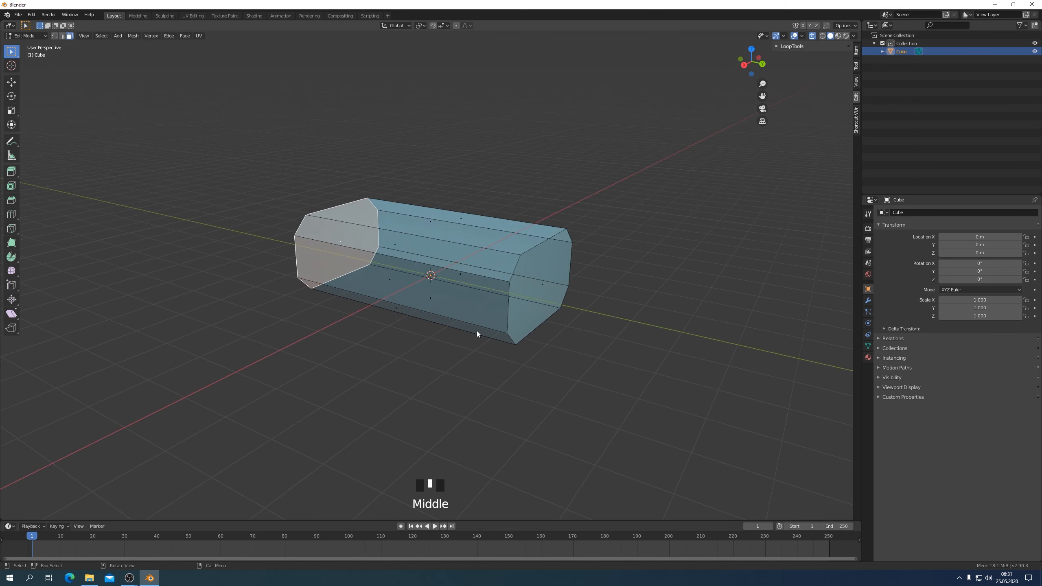
{"action": "left_click", "coordinate": [539, 284], "text": "shift"}
{"action": "key", "text": "ctrl+b"}
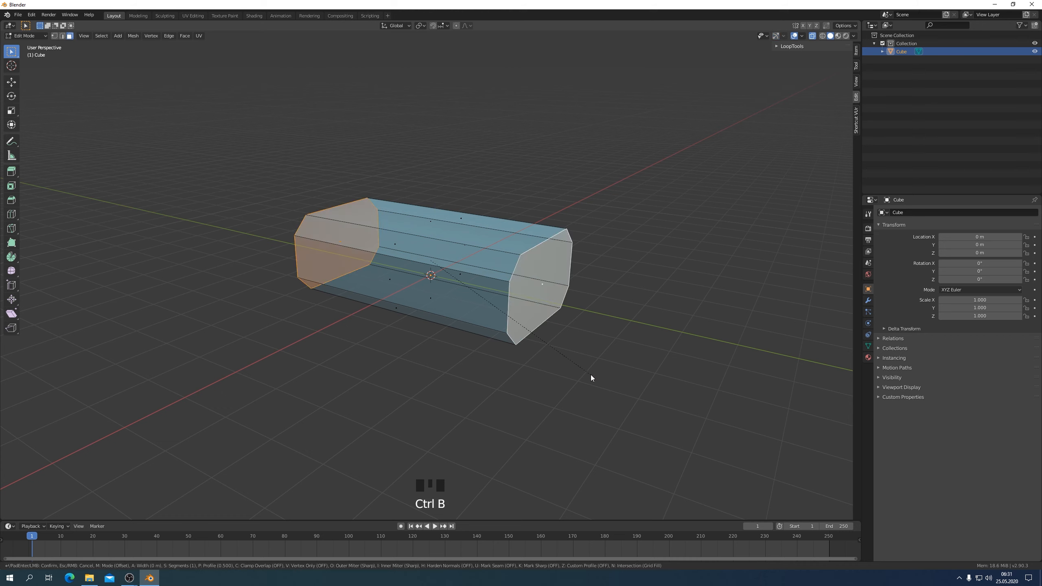
{"action": "left_click", "coordinate": [610, 390]}
{"action": "middle_click_drag", "start_coordinate": [610, 390], "coordinate": [650, 378]}
{"action": "key", "text": "KP_3"}
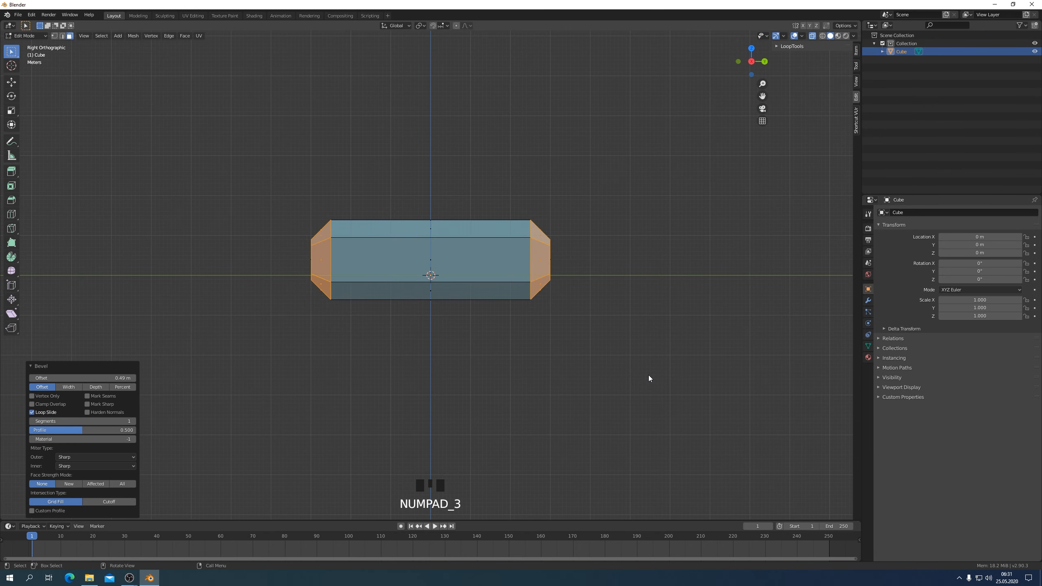
{"action": "scroll", "coordinate": [614, 378], "scroll_direction": "up", "scroll_amount": 1}
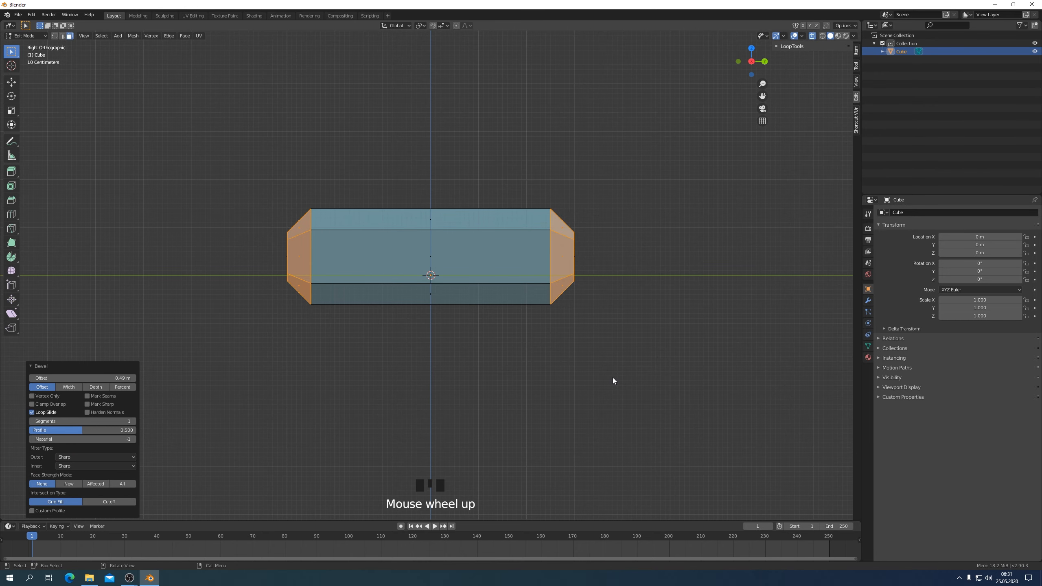
{"action": "key", "text": "Tab"}
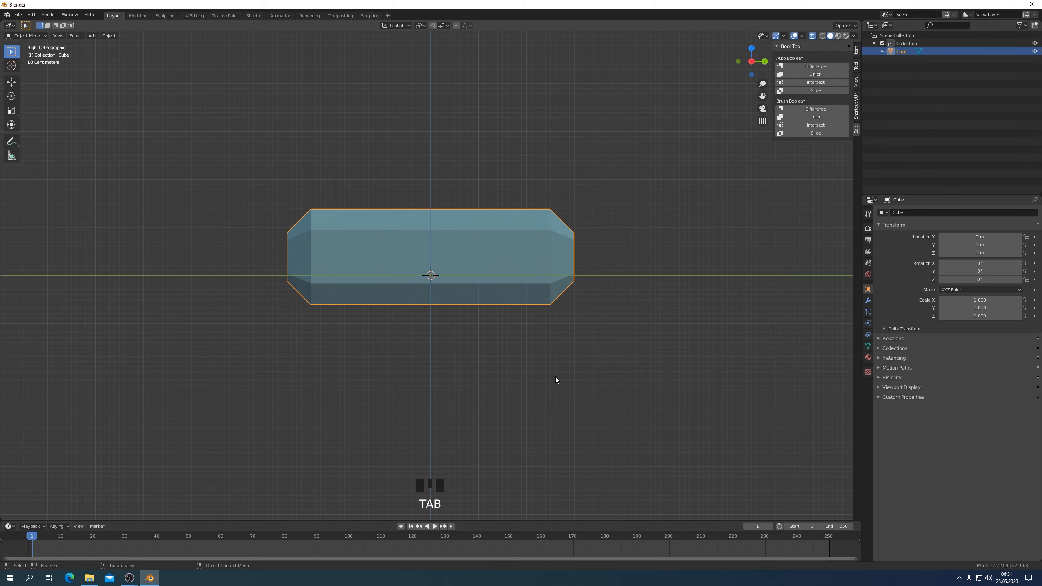
Add a new 2 m cube mesh object at the world origin, inside the chamfered body
{"action": "middle_click_drag", "start_coordinate": [555, 379], "coordinate": [597, 368], "text": "shift"}
{"action": "scroll", "coordinate": [435, 281], "scroll_direction": "down", "scroll_amount": 1}
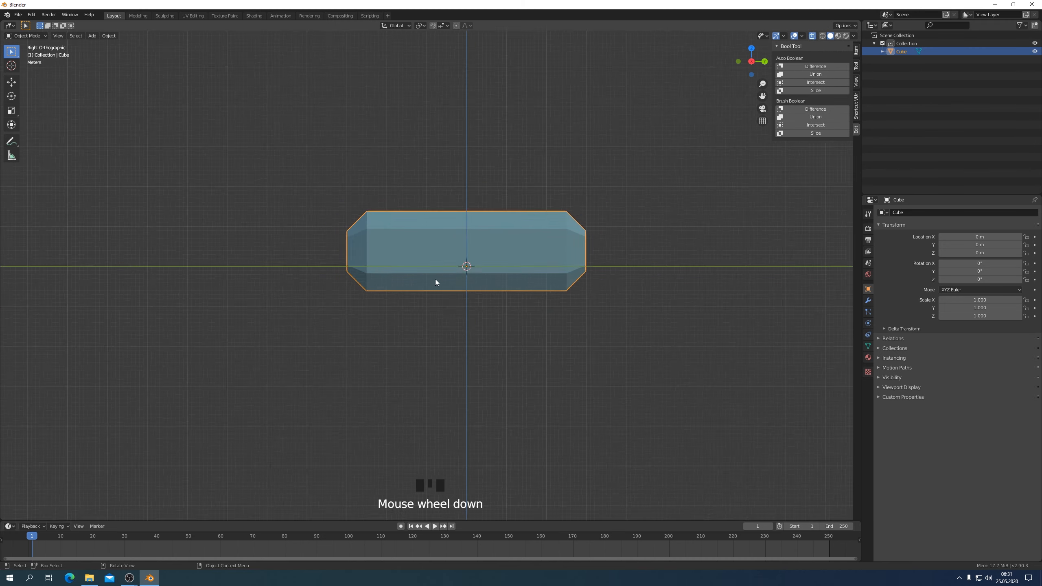
{"action": "middle_click_drag", "start_coordinate": [436, 282], "coordinate": [507, 334]}
{"action": "key", "text": "KP_3"}
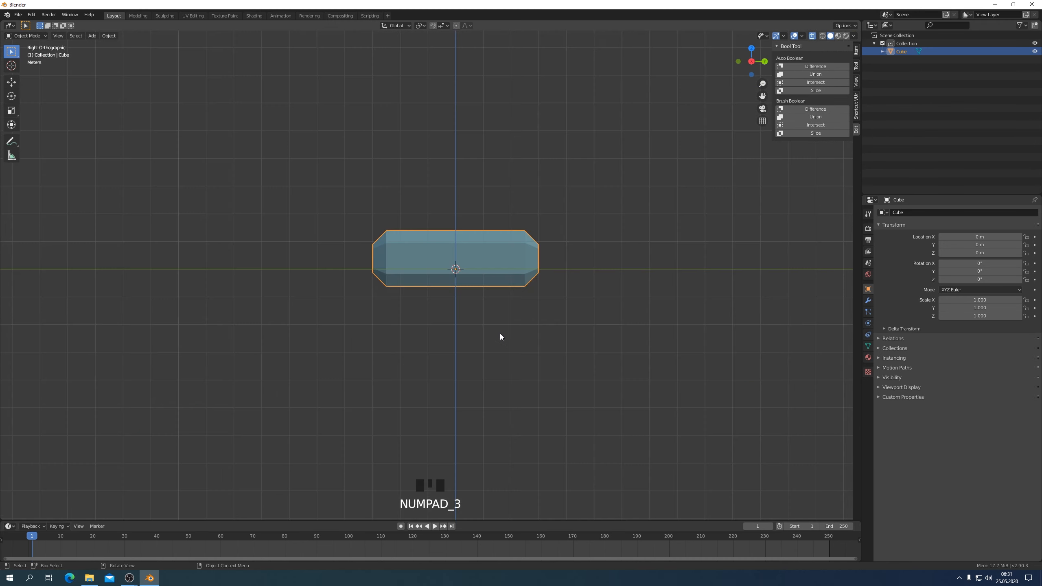
{"action": "scroll", "coordinate": [415, 337], "scroll_direction": "up", "scroll_amount": 3}
{"action": "scroll", "coordinate": [409, 340], "scroll_direction": "down", "scroll_amount": 1}
{"action": "scroll", "coordinate": [388, 332], "scroll_direction": "up", "scroll_amount": 1}
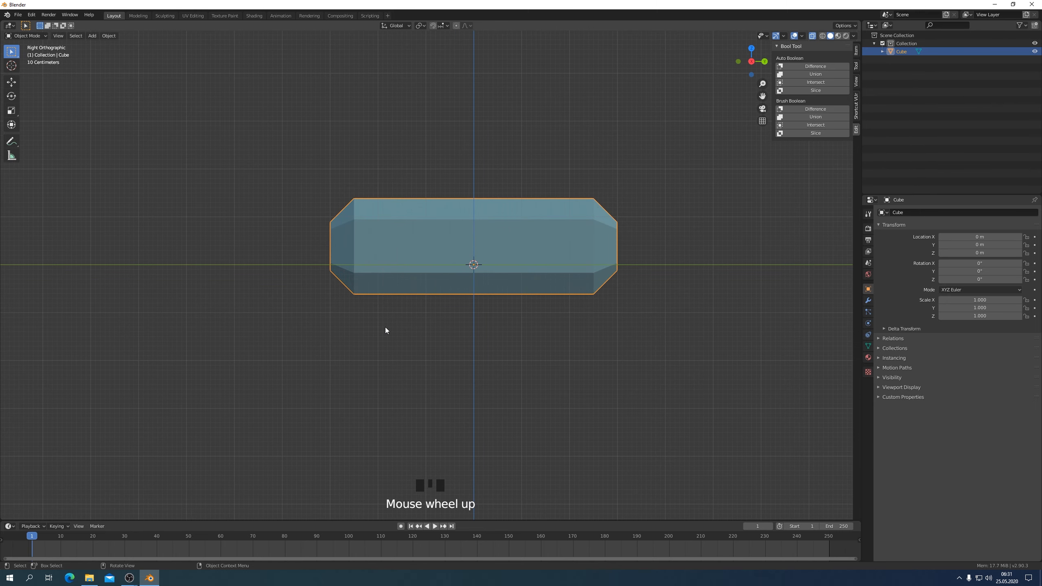
{"action": "left_click", "coordinate": [91, 36]}
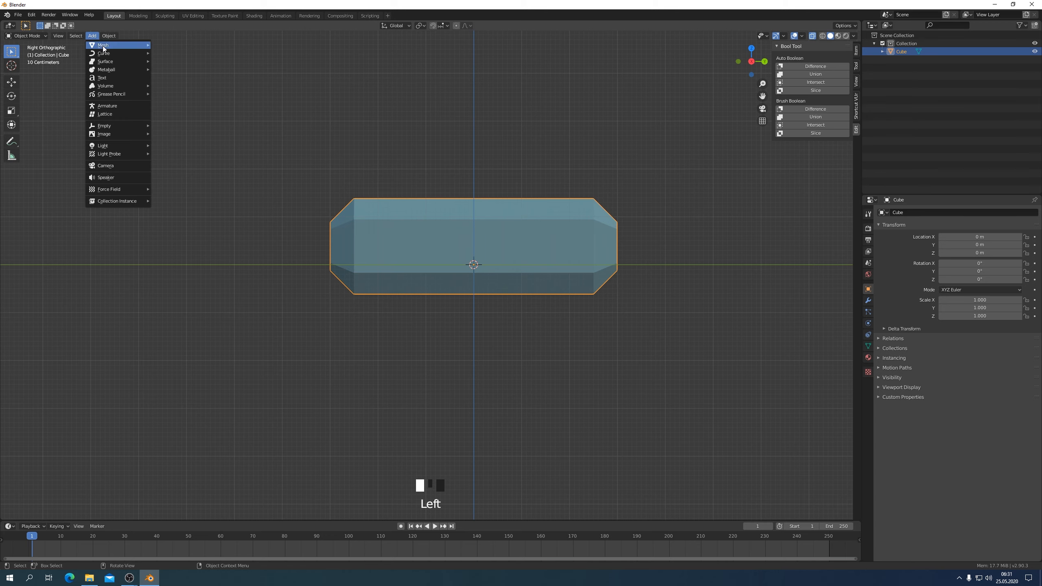
{"action": "mouse_move", "coordinate": [104, 46]}
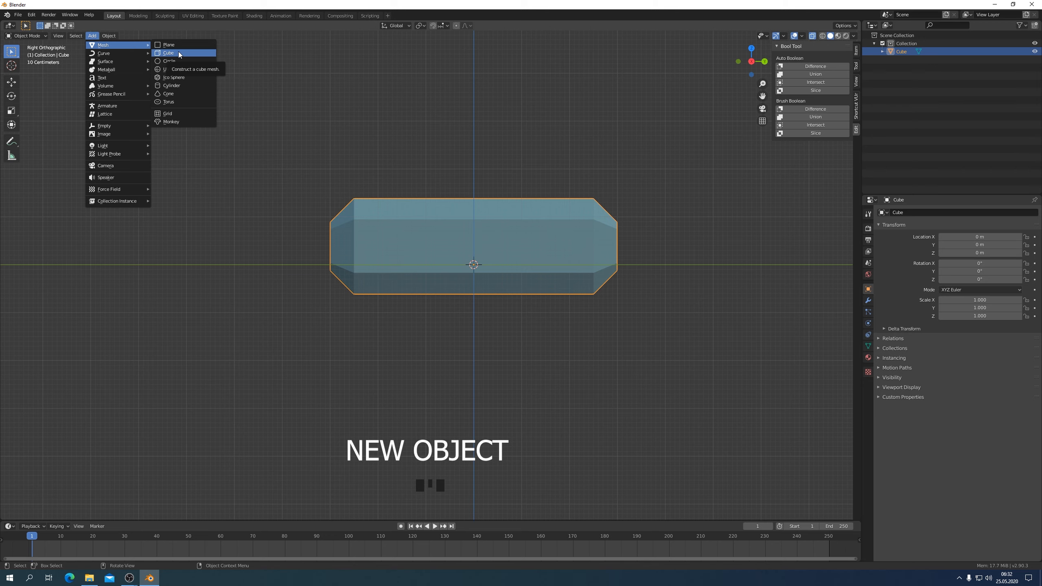
{"action": "left_click", "coordinate": [178, 52]}
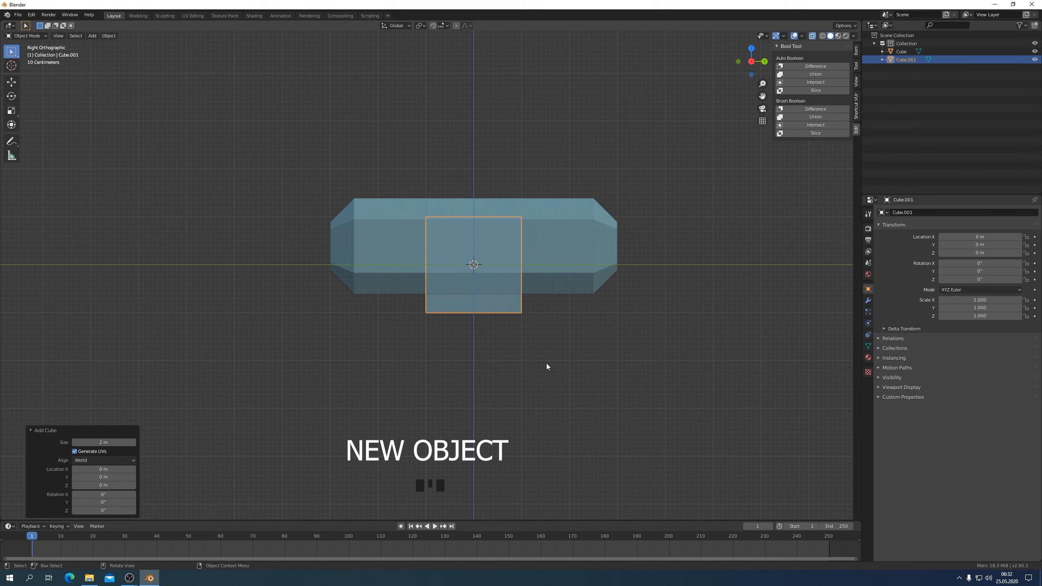
In Edit Mode, raise all of the new cube's vertices along Z by about 0.901 m
{"action": "key", "text": "Tab"}
{"action": "left_click", "coordinate": [603, 362]}
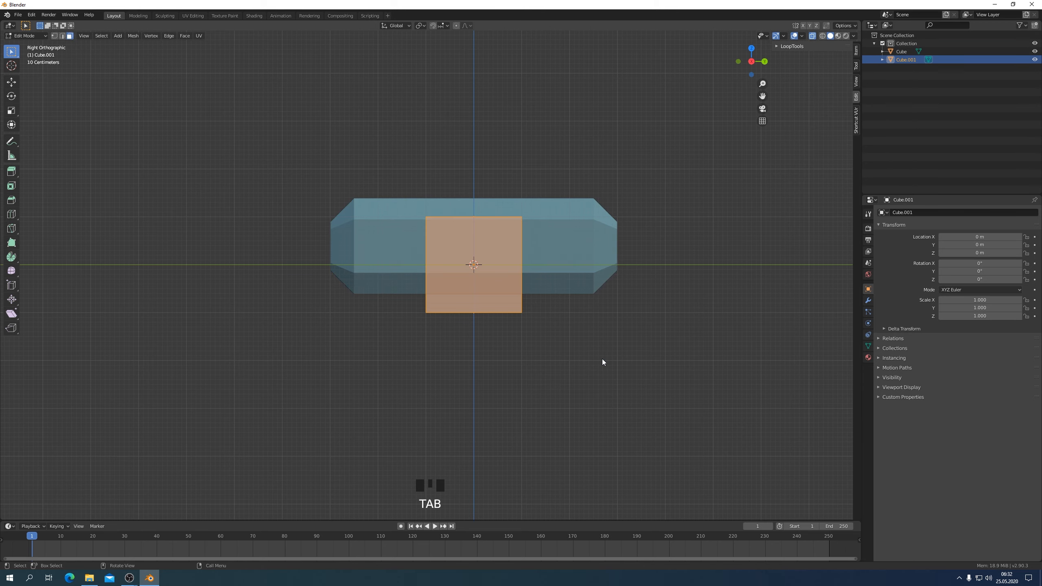
{"action": "left_click_drag", "start_coordinate": [377, 177], "coordinate": [572, 365]}
{"action": "left_click", "coordinate": [54, 35]}
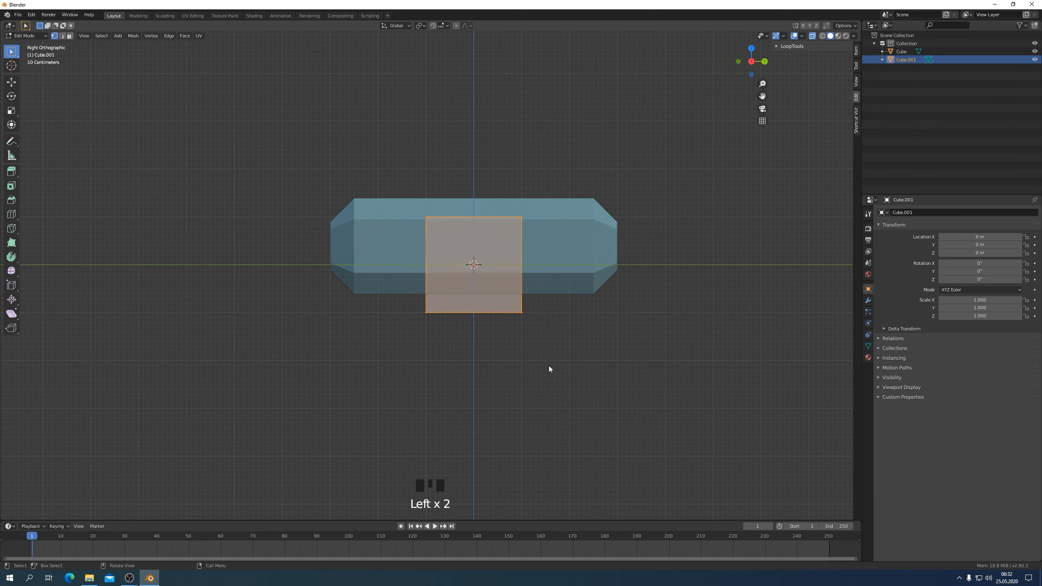
{"action": "key", "text": "g"}
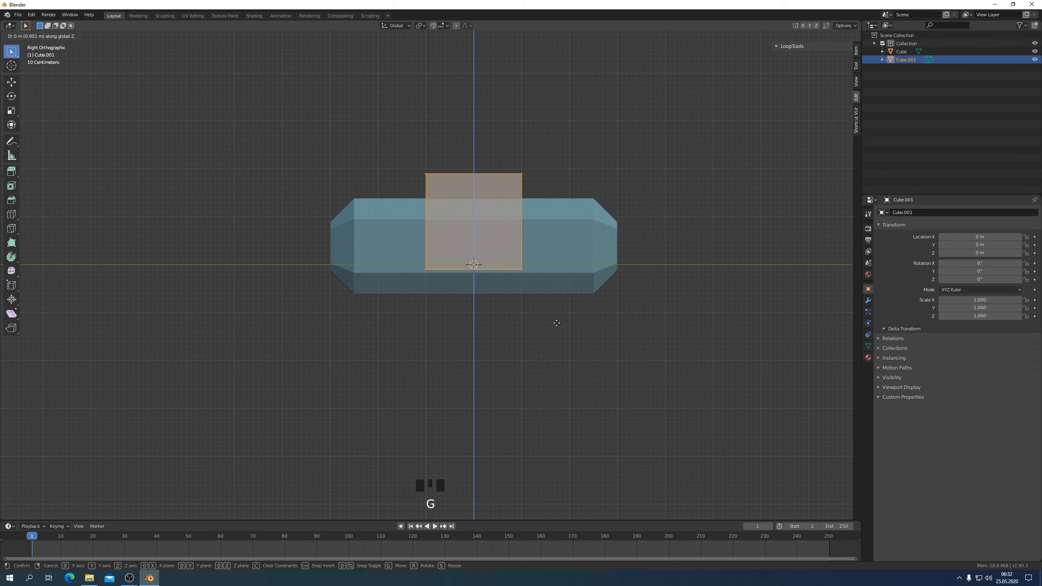
{"action": "left_click", "coordinate": [558, 325]}
Widen the new cube along X by a factor of about 1.811 so it extends past both sides of the body
{"action": "key", "text": "KP_7"}
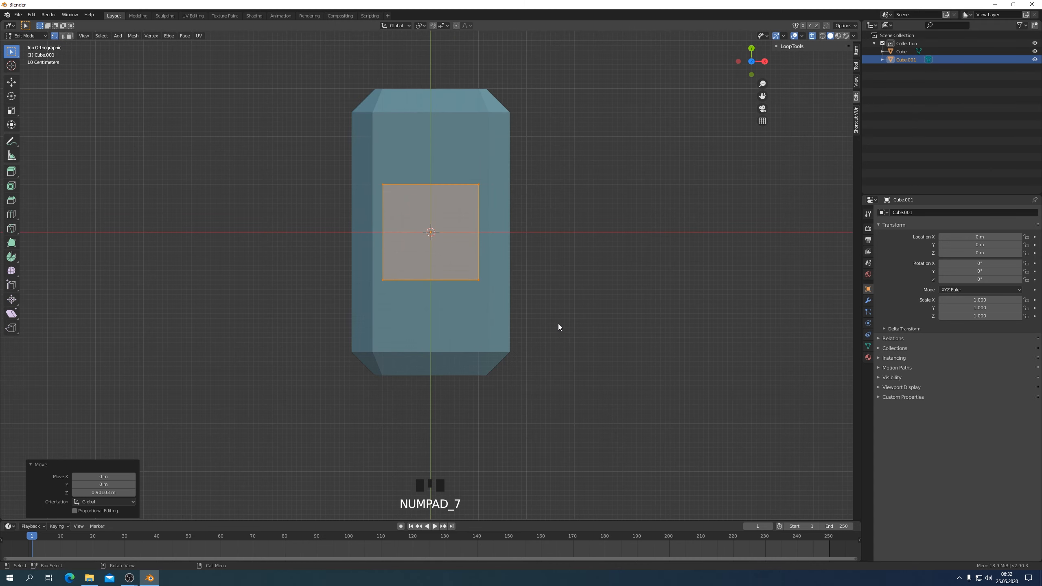
{"action": "key", "text": "s"}
{"action": "key", "text": "x"}
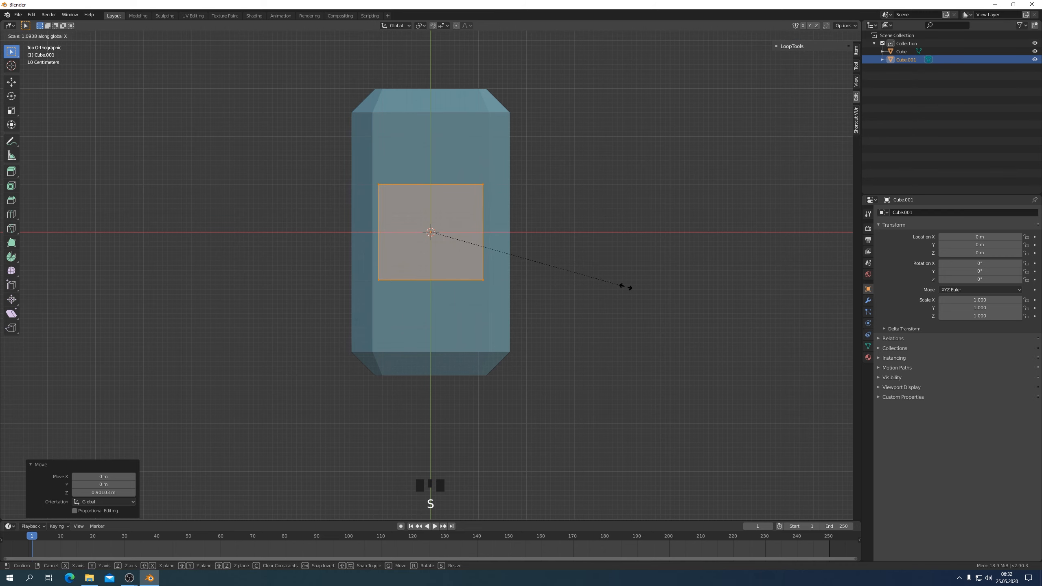
{"action": "left_click", "coordinate": [759, 287]}
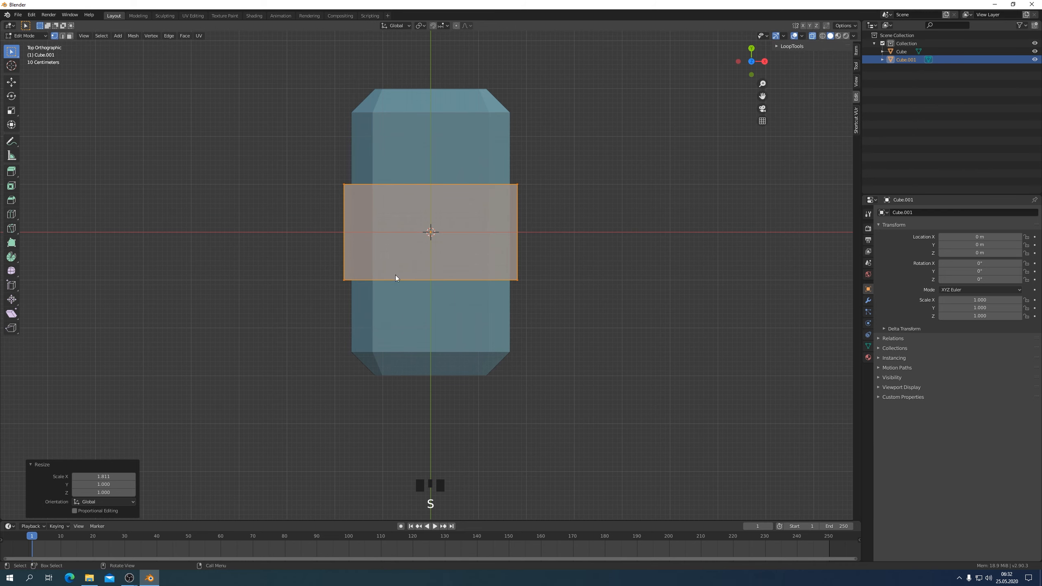
Bevel the new block's lower crosswise edge on the positive Y side with an offset of about 0.462 m
{"action": "key", "text": "KP_3"}
{"action": "scroll", "coordinate": [619, 243], "scroll_direction": "up", "scroll_amount": 2}
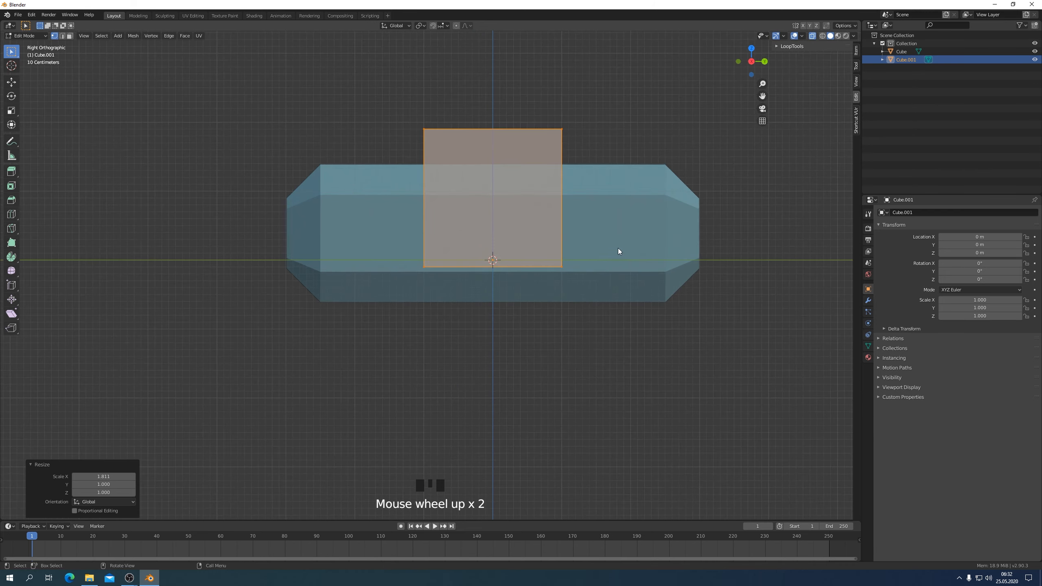
{"action": "scroll", "coordinate": [611, 248], "scroll_direction": "down", "scroll_amount": 1}
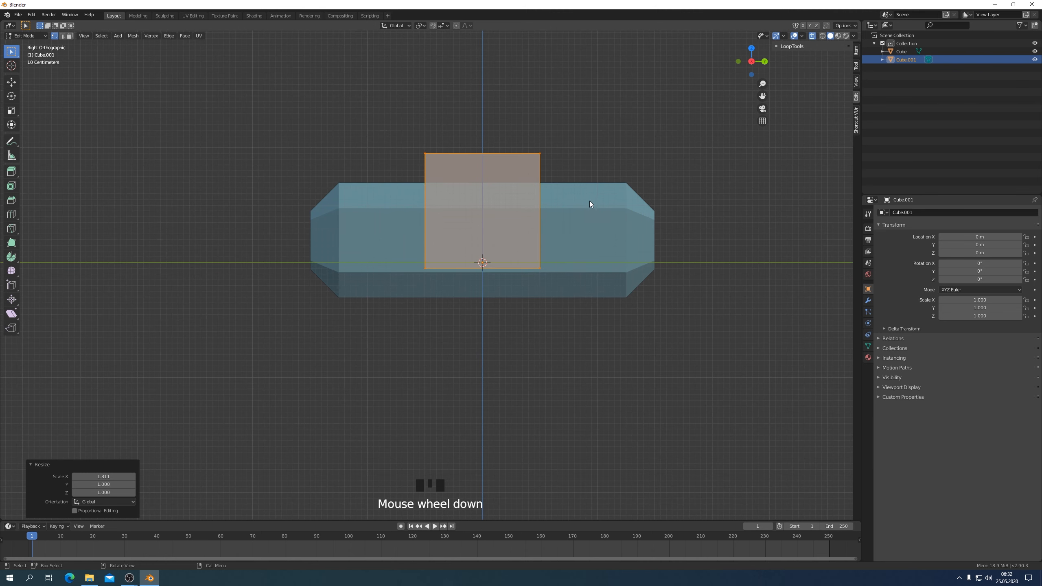
{"action": "middle_click_drag", "start_coordinate": [589, 200], "coordinate": [549, 214]}
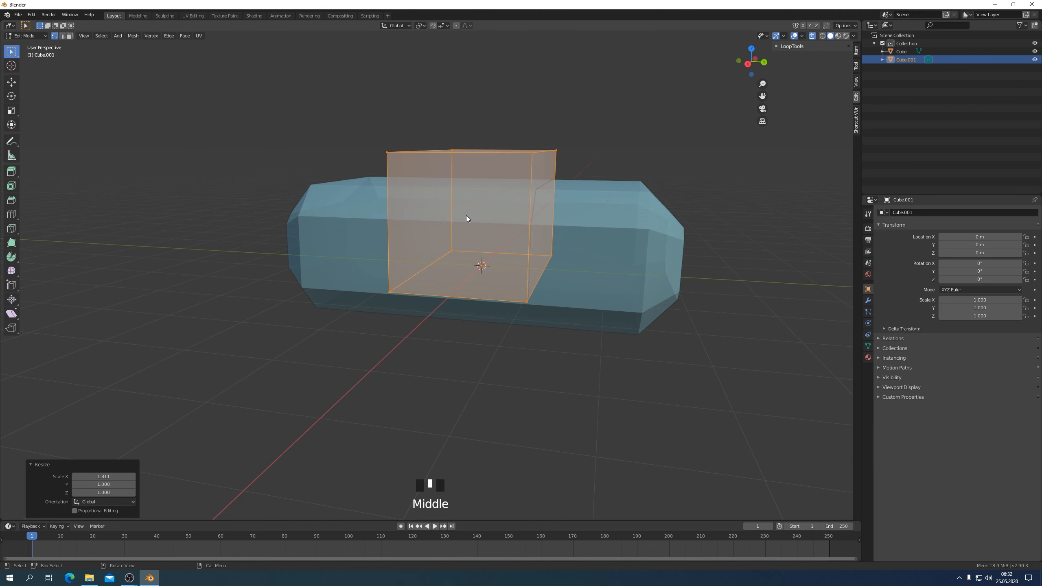
{"action": "left_click", "coordinate": [63, 36]}
{"action": "left_click", "coordinate": [540, 282]}
{"action": "key", "text": "ctrl+b"}
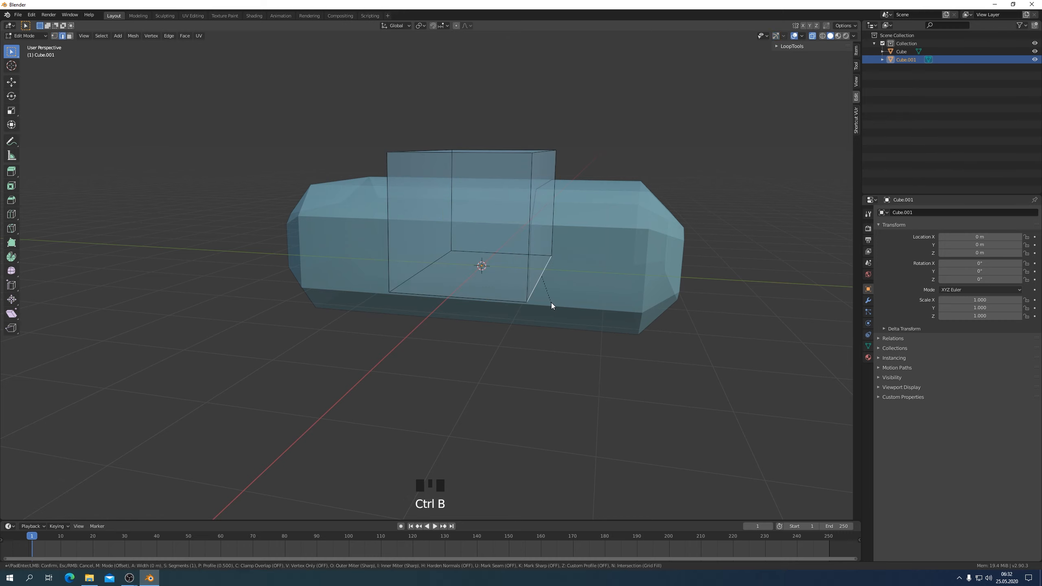
{"action": "left_click", "coordinate": [566, 329]}
Select the entire bevelled block and move it along the positive Y axis by about 0.383 m
{"action": "key", "text": "KP_3"}
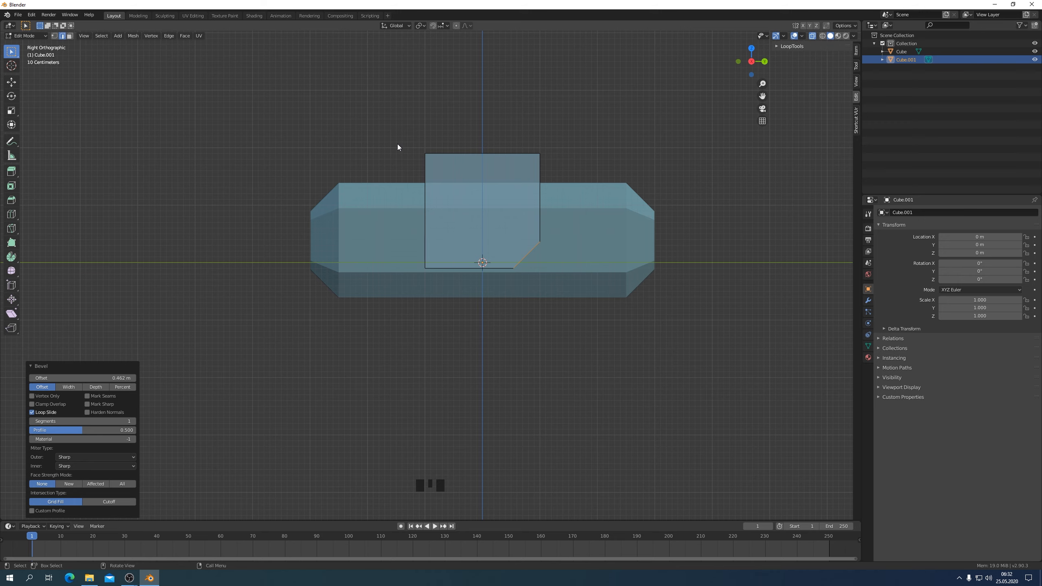
{"action": "left_click_drag", "start_coordinate": [388, 123], "coordinate": [574, 294]}
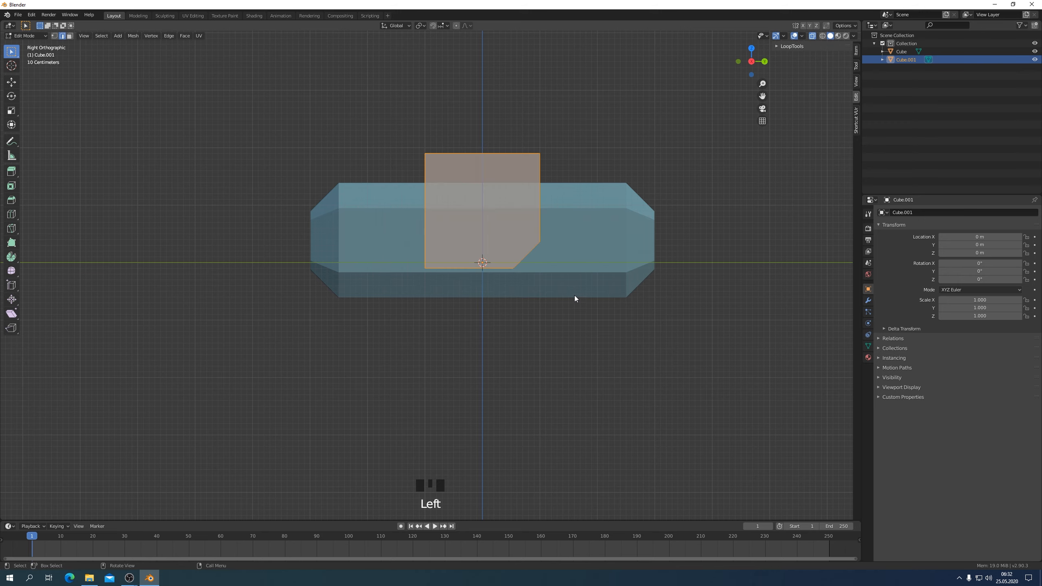
{"action": "key", "text": "g"}
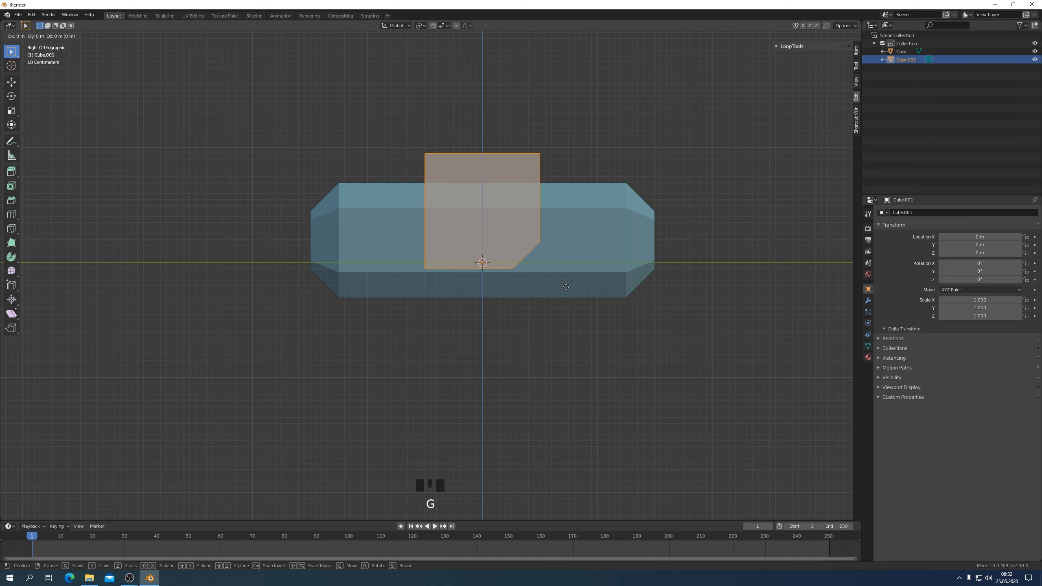
{"action": "key", "text": "y"}
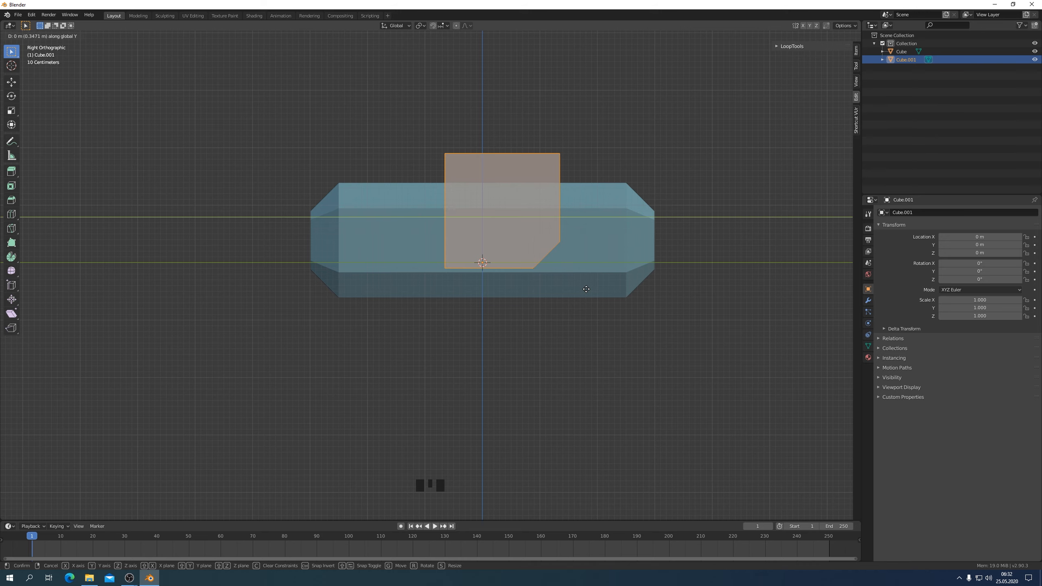
{"action": "left_click", "coordinate": [588, 291]}
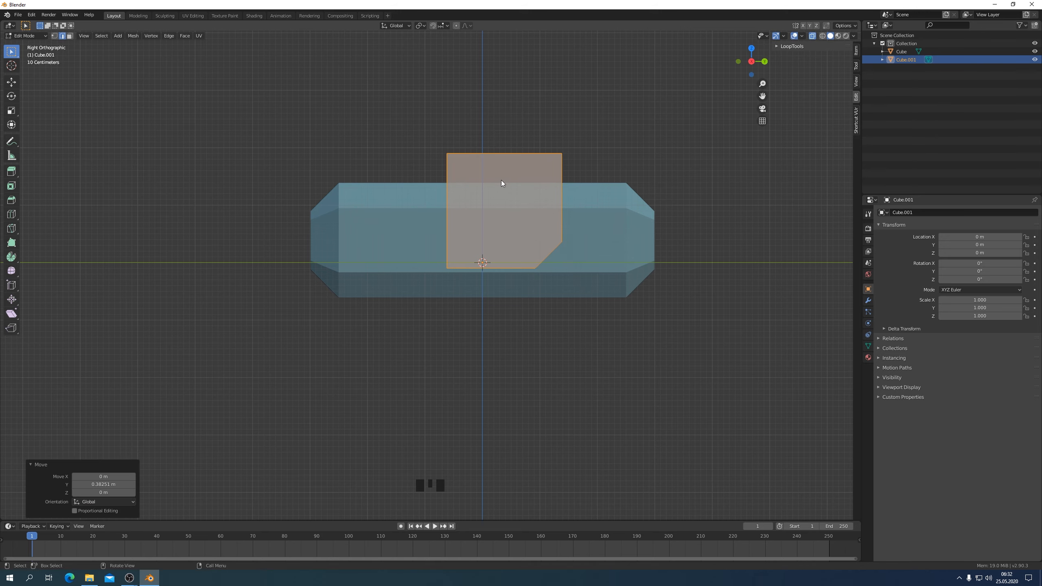
{"action": "middle_click_drag", "start_coordinate": [502, 180], "coordinate": [513, 202]}
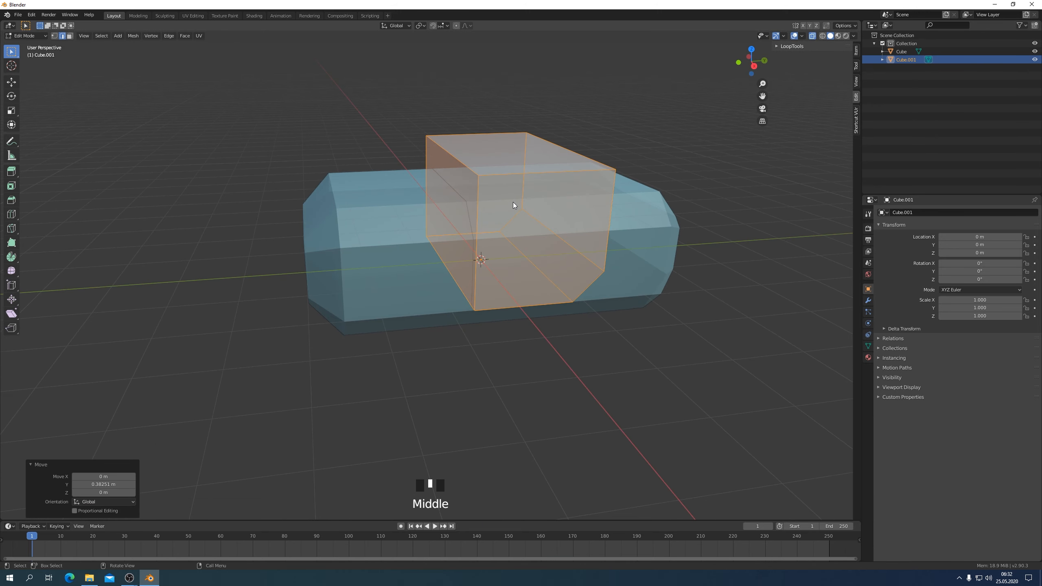
Return to Object Mode and slice the chamfered body with the bevelled block using the Auto Boolean Slice operation
{"action": "key", "text": "ctrl+Tab"}
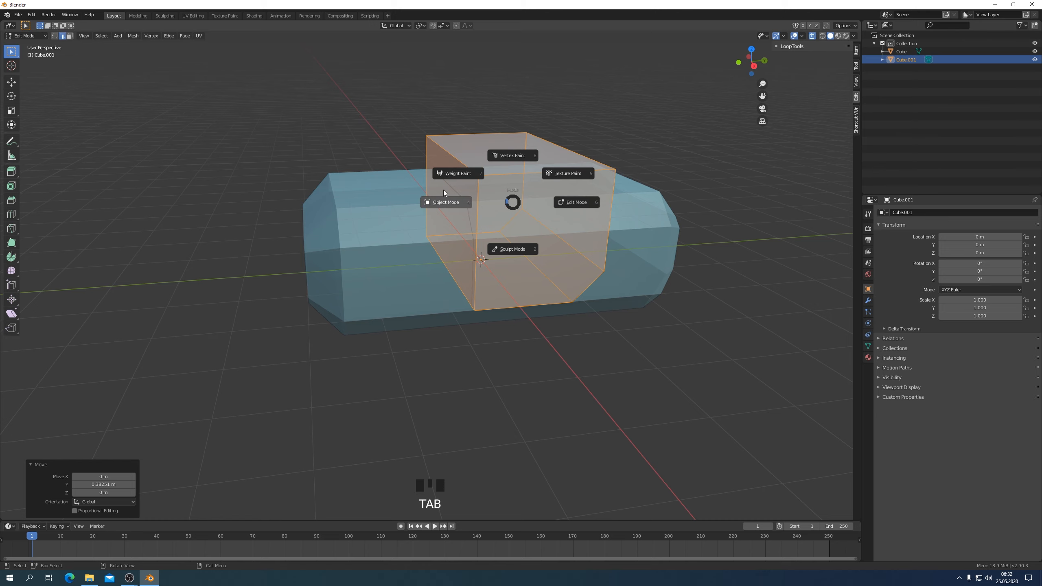
{"action": "left_click", "coordinate": [447, 202]}
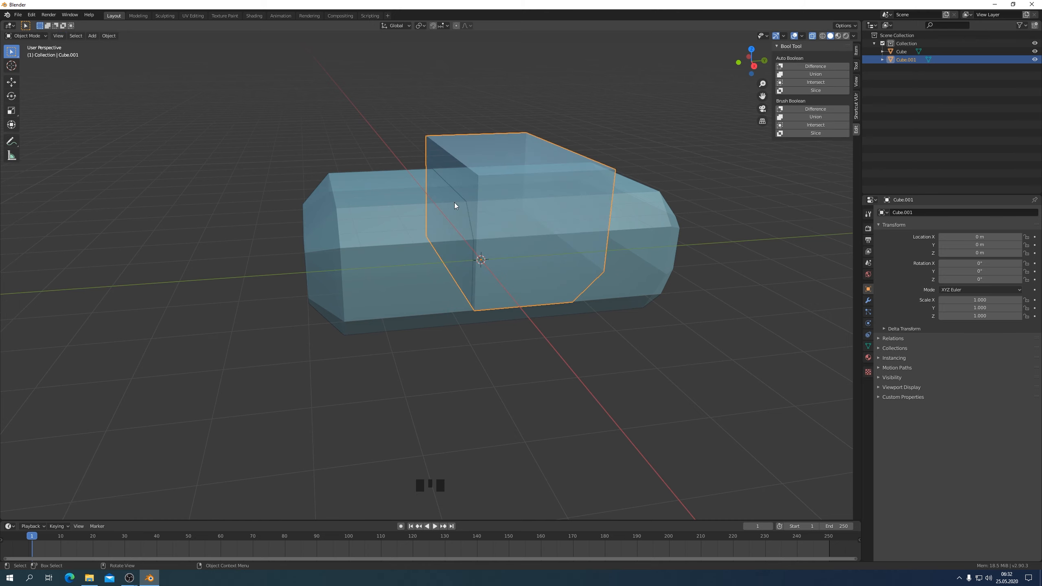
{"action": "middle_click_drag", "start_coordinate": [554, 184], "coordinate": [549, 182]}
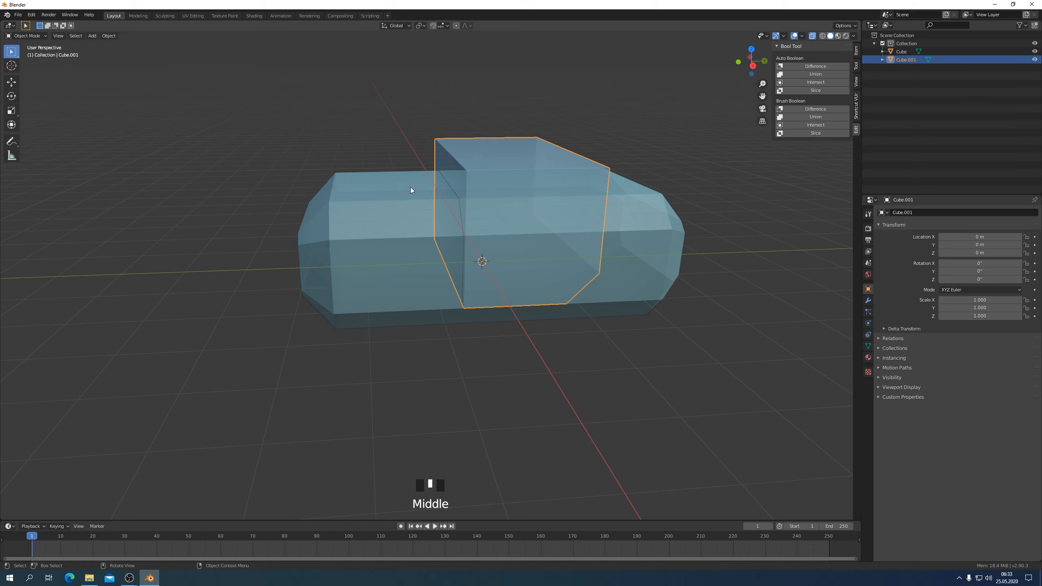
{"action": "left_click", "coordinate": [360, 230], "text": "shift"}
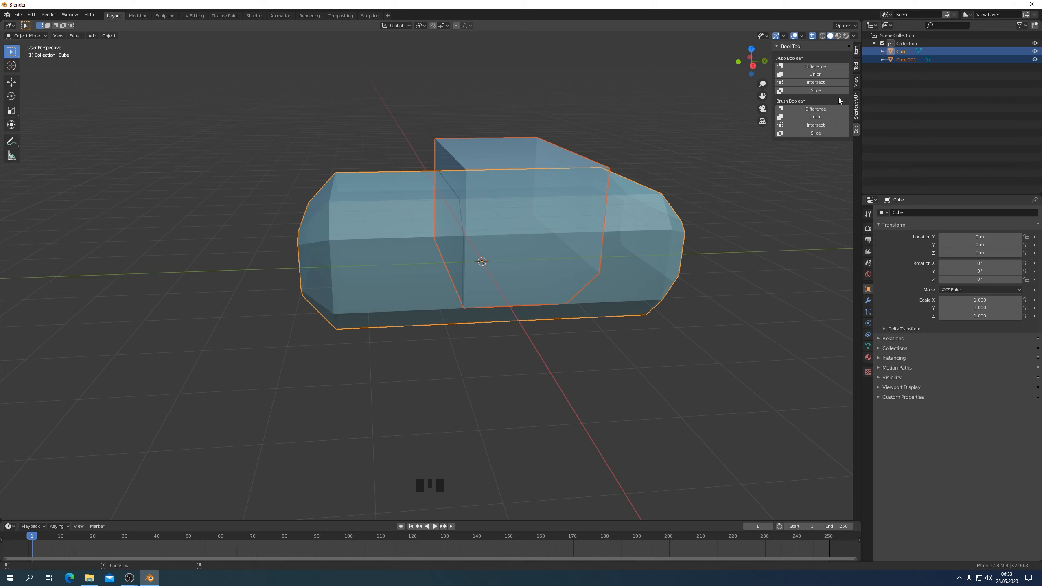
{"action": "left_click", "coordinate": [813, 90]}
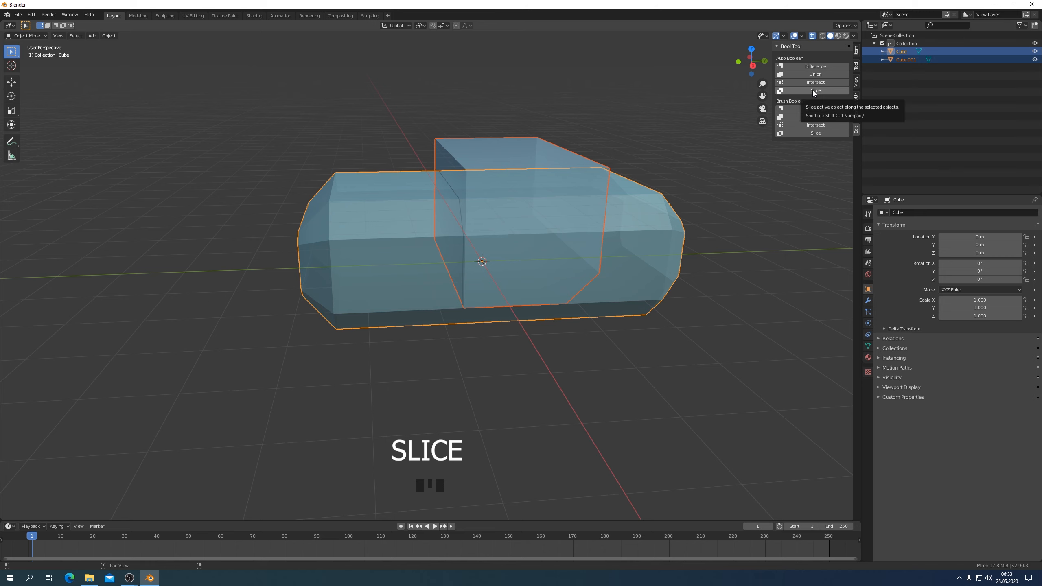
{"action": "left_click", "coordinate": [813, 90]}
{"action": "mouse_move", "coordinate": [672, 262]}
{"action": "middle_mouse_down"}
{"action": "mouse_move", "coordinate": [640, 295]}
{"action": "mouse_move", "coordinate": [656, 269]}
{"action": "middle_mouse_up"}
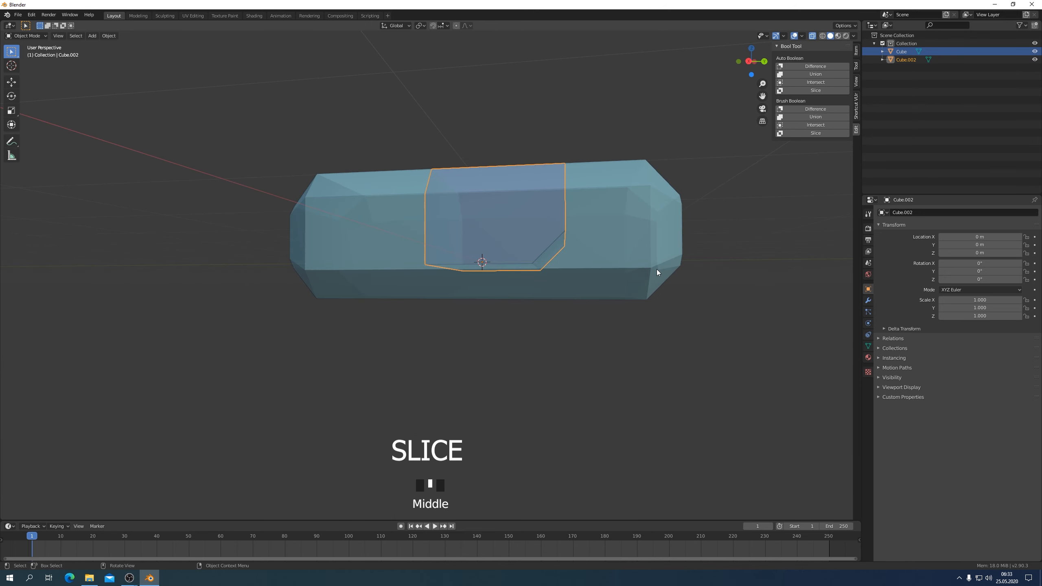
{"action": "key", "text": "KP_3"}
{"action": "middle_click_drag", "start_coordinate": [589, 252], "coordinate": [560, 378]}
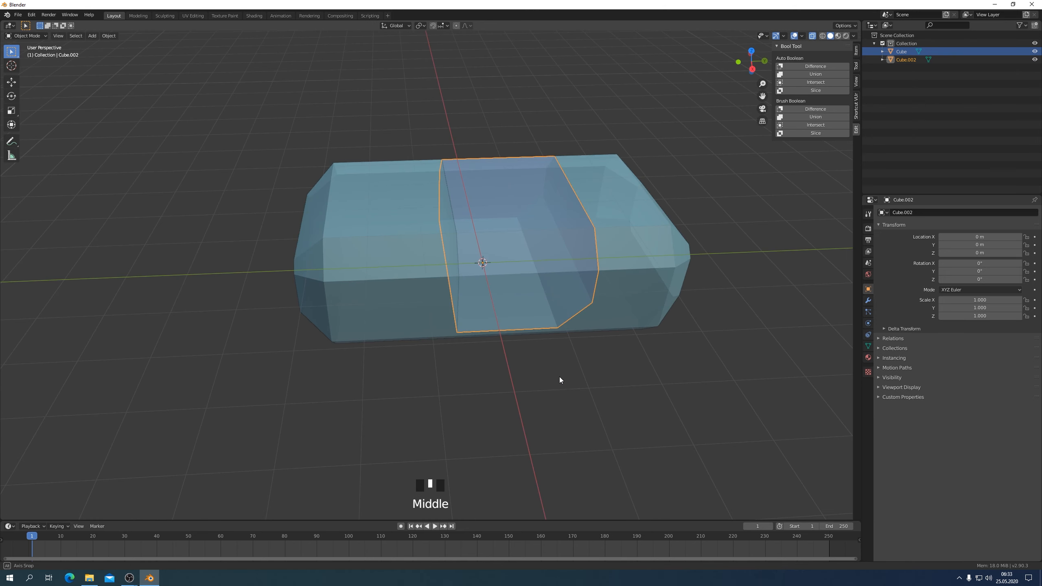
In Edit Mode, extrude the top face of the sliced-out middle piece upward by about 0.588 m
{"action": "key", "text": "ctrl+Tab"}
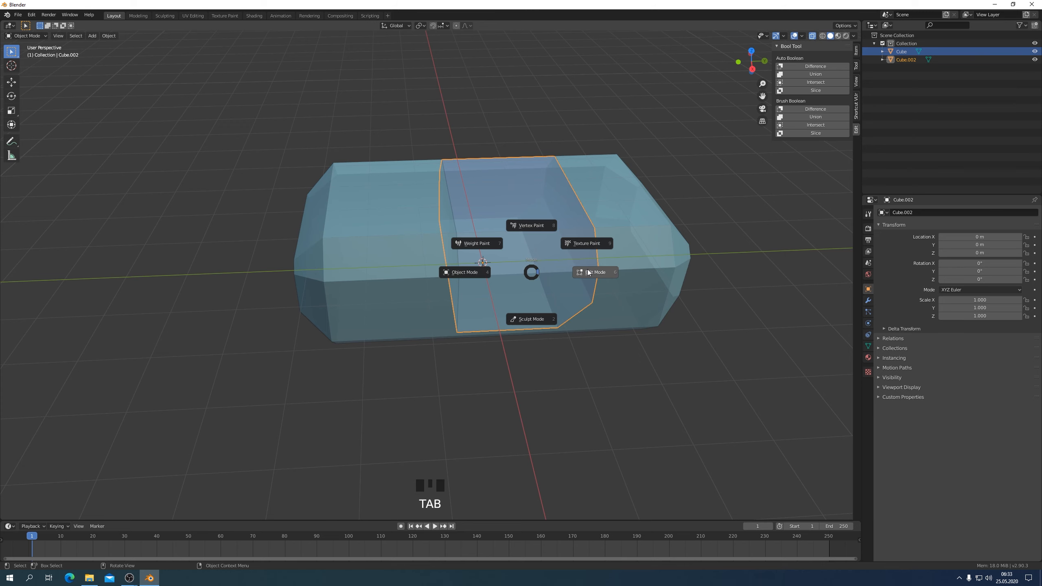
{"action": "left_click", "coordinate": [588, 271]}
{"action": "mouse_move", "coordinate": [588, 270]}
{"action": "middle_mouse_down"}
{"action": "mouse_move", "coordinate": [574, 284]}
{"action": "mouse_move", "coordinate": [578, 272]}
{"action": "middle_mouse_up"}
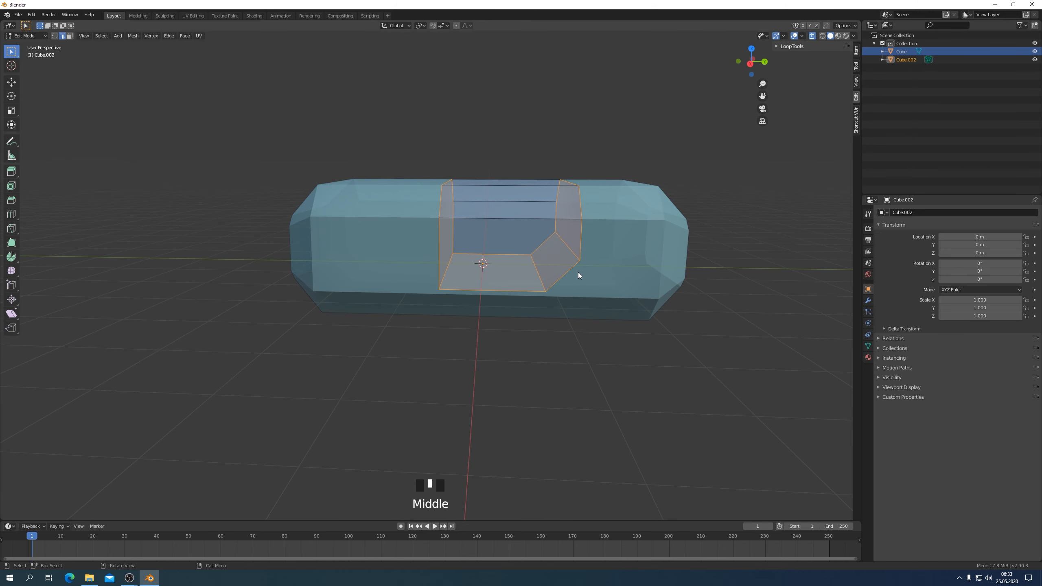
{"action": "key", "text": "KP_3"}
{"action": "middle_click_drag", "start_coordinate": [388, 150], "coordinate": [524, 203]}
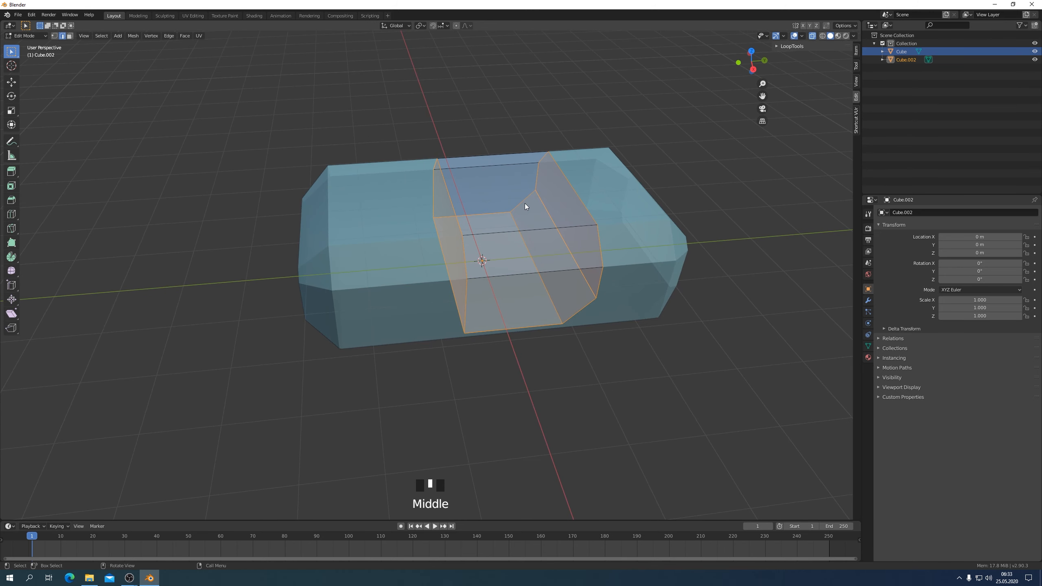
{"action": "left_click", "coordinate": [70, 36]}
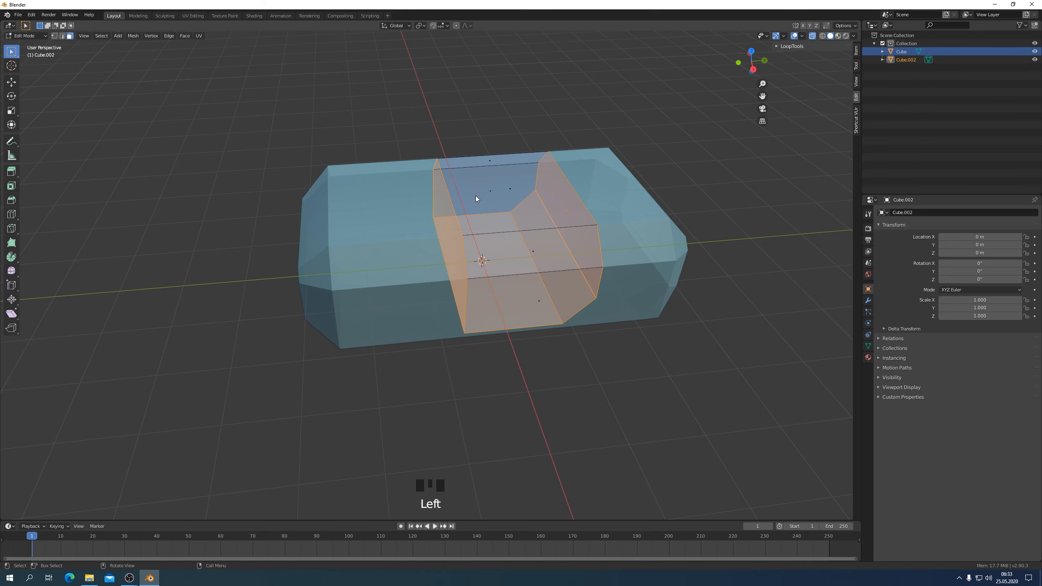
{"action": "left_click", "coordinate": [528, 221]}
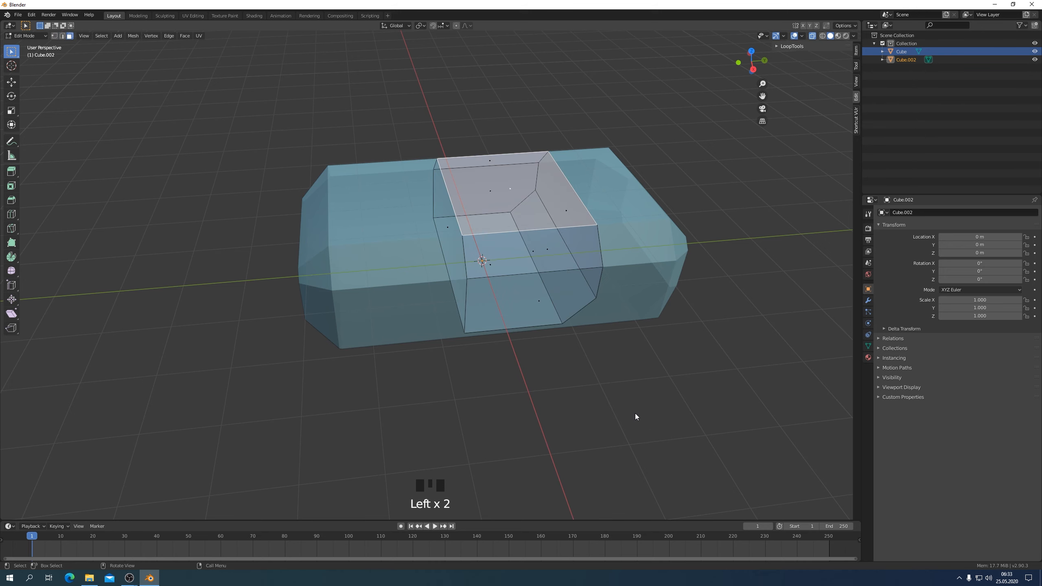
{"action": "key", "text": "KP_3"}
{"action": "key", "text": "e"}
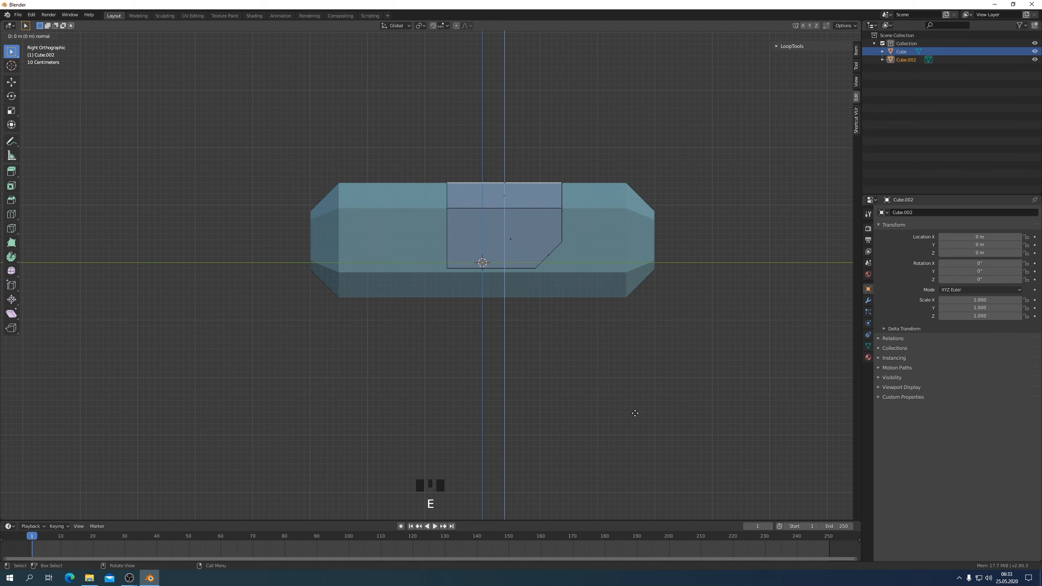
{"action": "left_click", "coordinate": [633, 380]}
Narrow the extruded top face along X by a factor of about 0.752
{"action": "middle_click_drag", "start_coordinate": [558, 309], "coordinate": [619, 309]}
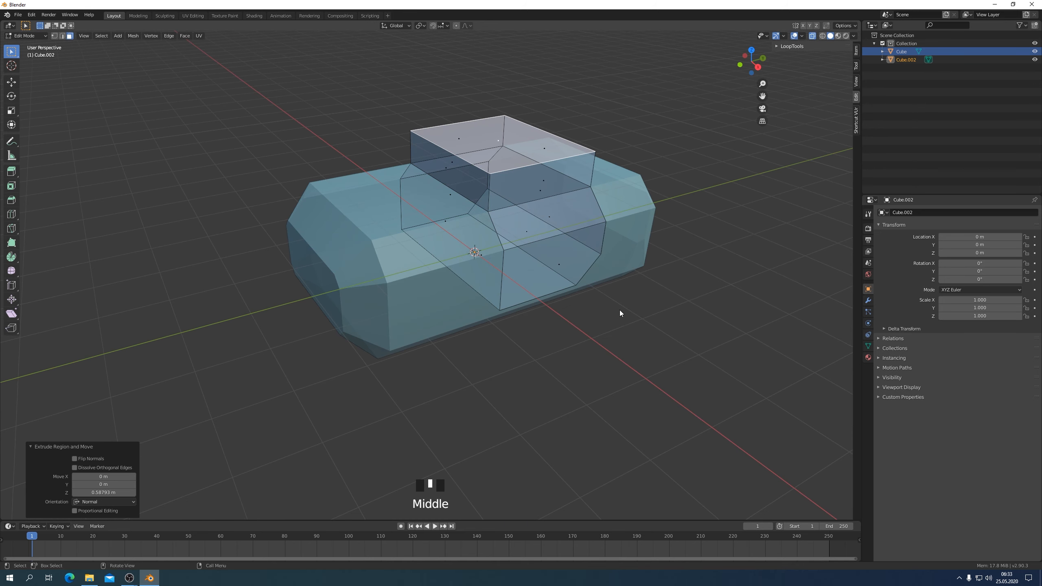
{"action": "key", "text": "KP_1"}
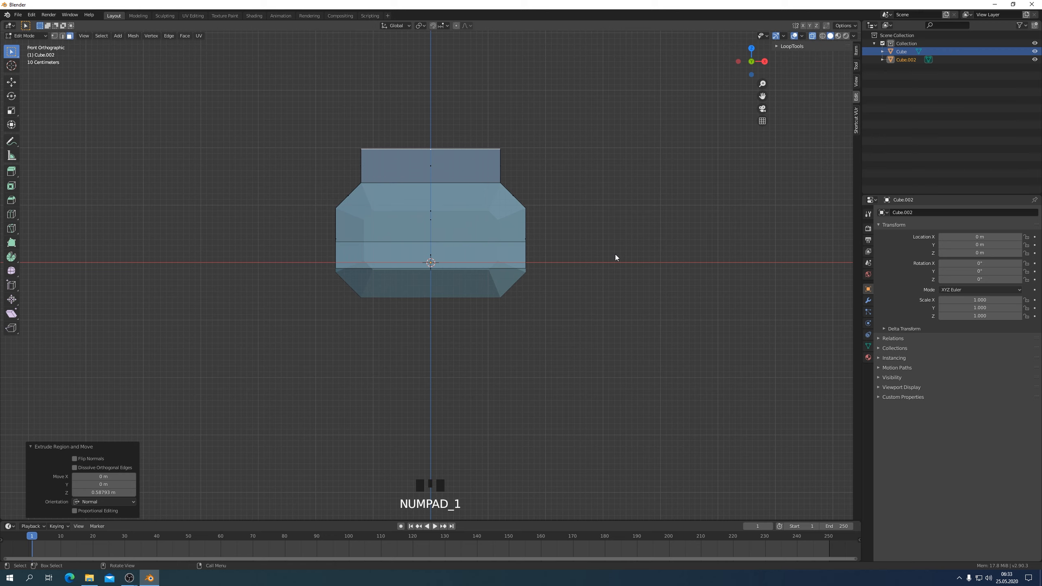
{"action": "key", "text": "s"}
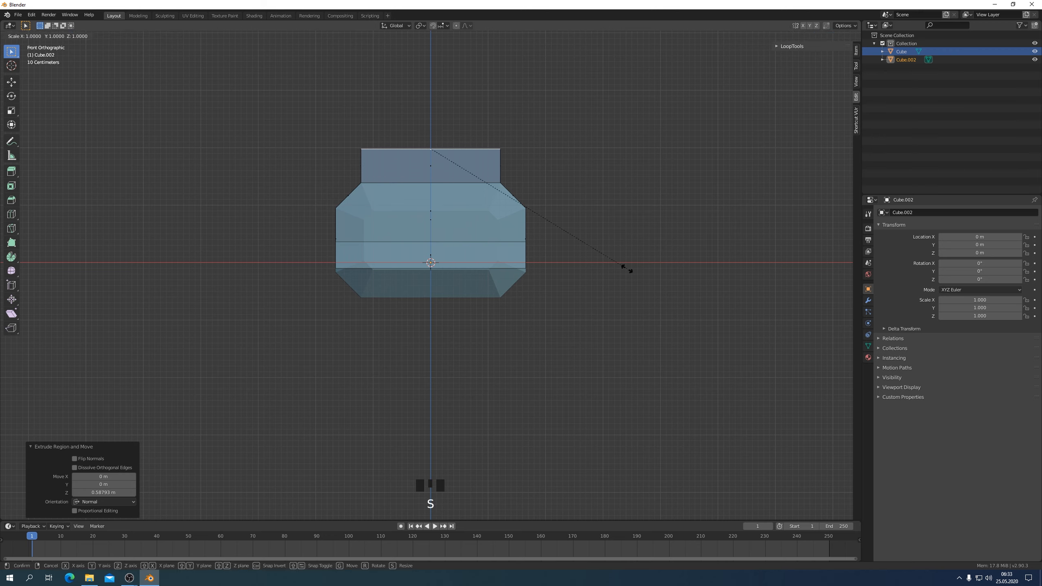
{"action": "key", "text": "x"}
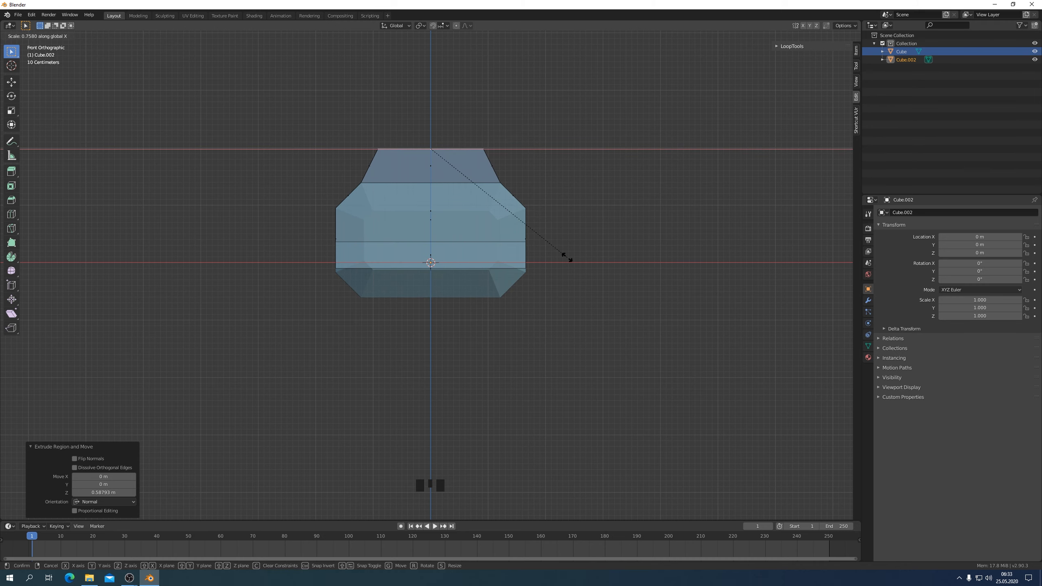
{"action": "left_click", "coordinate": [610, 257]}
Move the top face's negative-Y edge along positive Y by about 0.744 m to slope that side, and return to Object Mode
{"action": "middle_click_drag", "start_coordinate": [610, 258], "coordinate": [562, 307]}
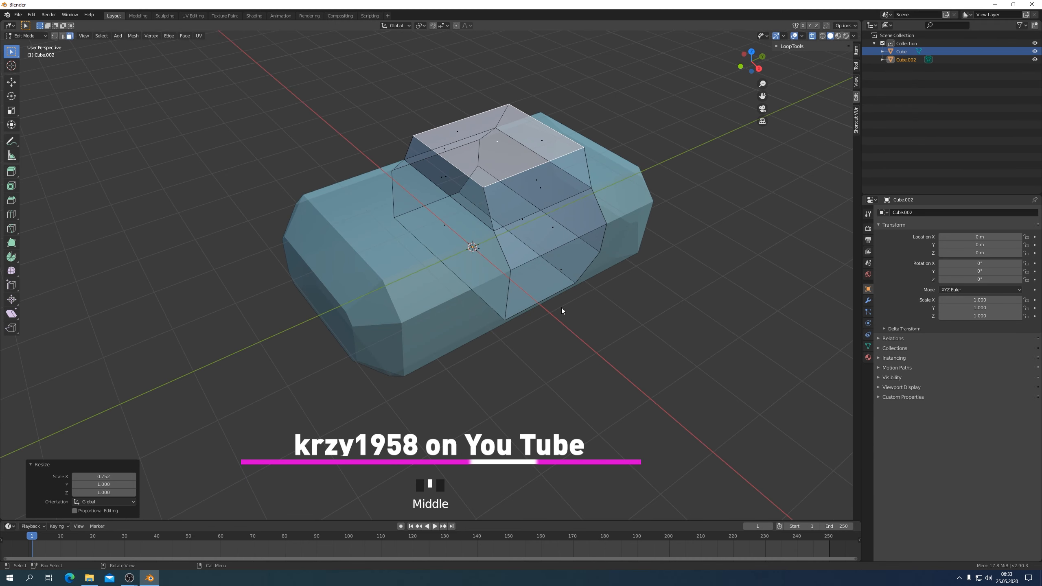
{"action": "left_click", "coordinate": [62, 36]}
{"action": "left_click", "coordinate": [461, 172]}
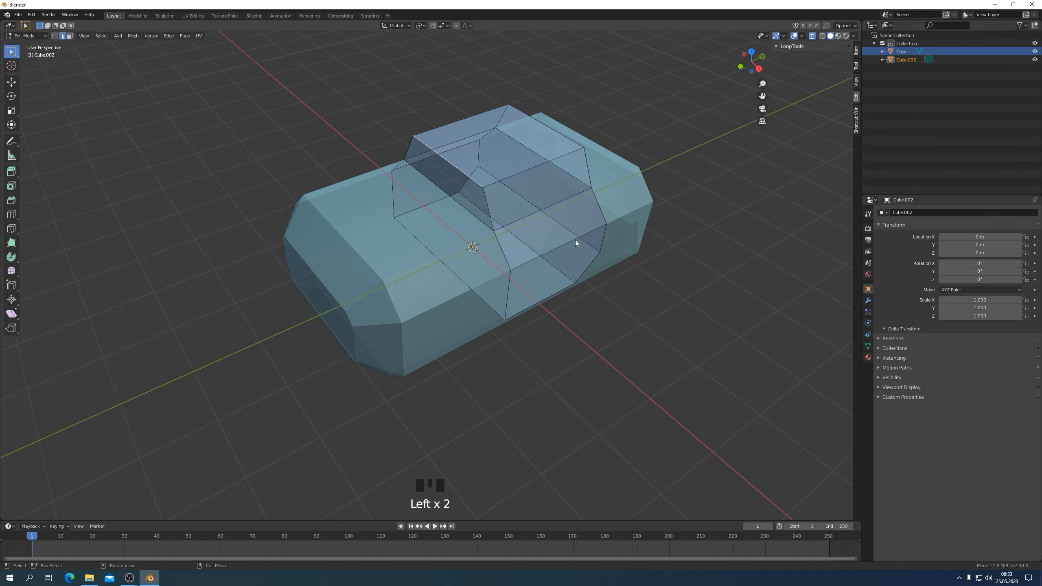
{"action": "key", "text": "KP_3"}
{"action": "key", "text": "g"}
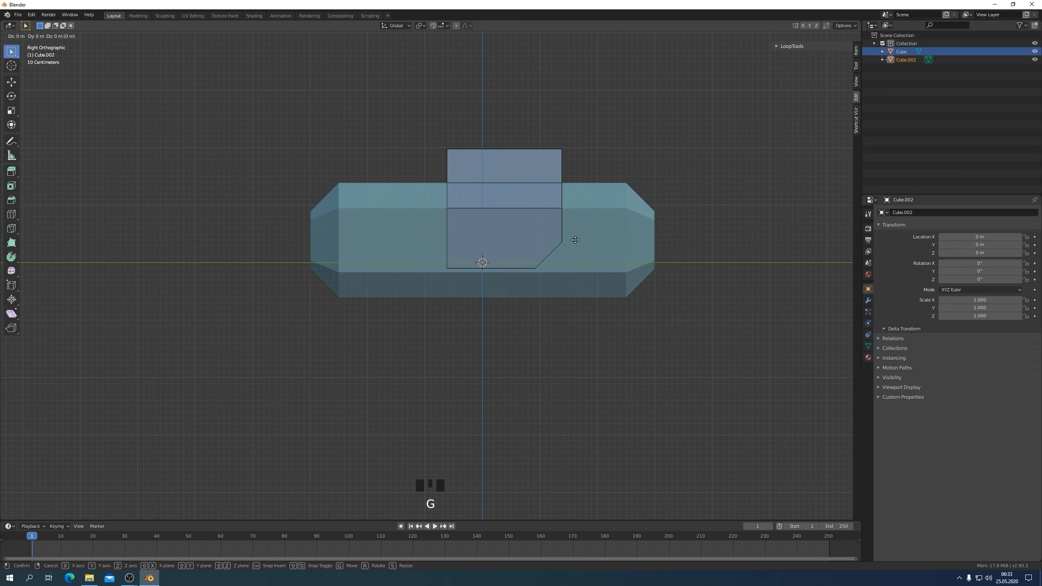
{"action": "key", "text": "y"}
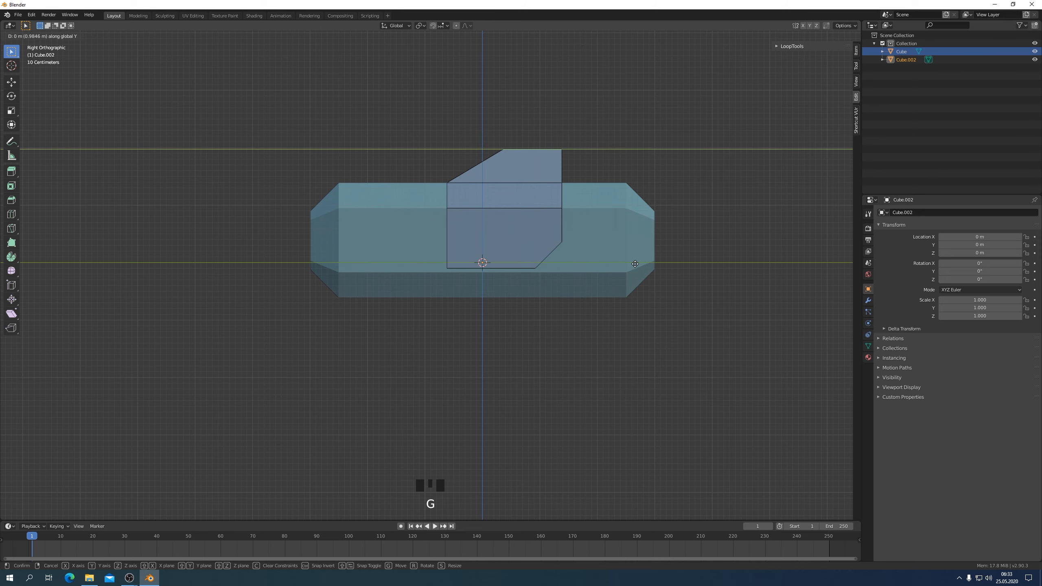
{"action": "left_click", "coordinate": [619, 264]}
{"action": "middle_click_drag", "start_coordinate": [603, 295], "coordinate": [581, 370]}
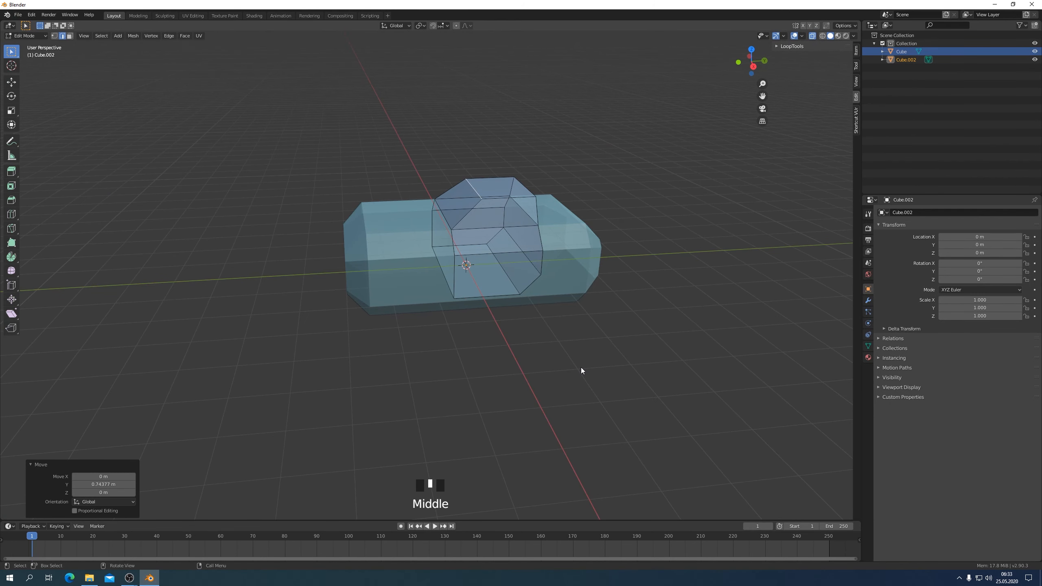
{"action": "key", "text": "KP_3"}
{"action": "key", "text": "ctrl+Tab"}
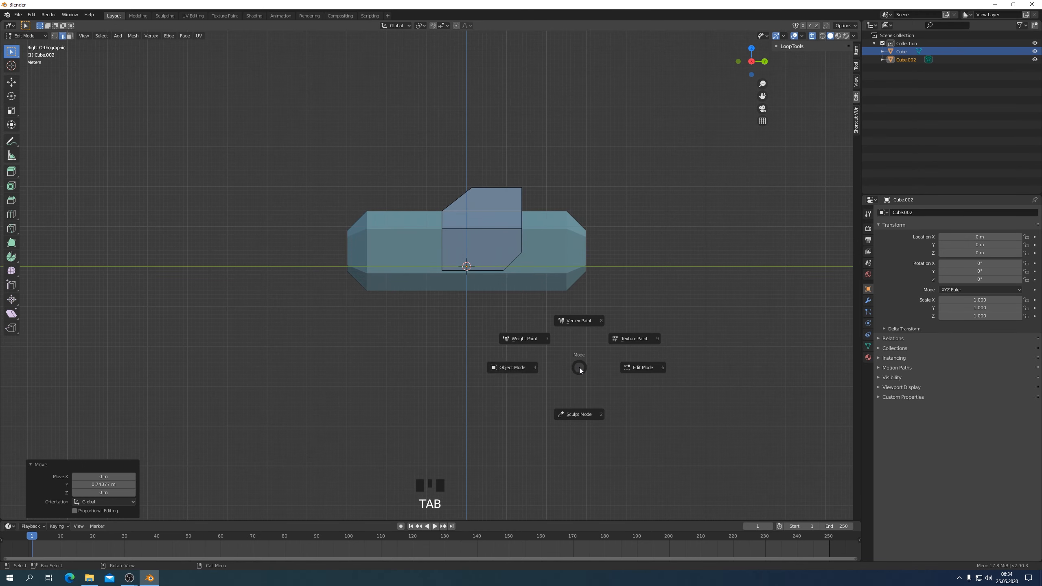
{"action": "left_click", "coordinate": [523, 365]}
{"action": "middle_click_drag", "start_coordinate": [521, 365], "coordinate": [505, 284]}
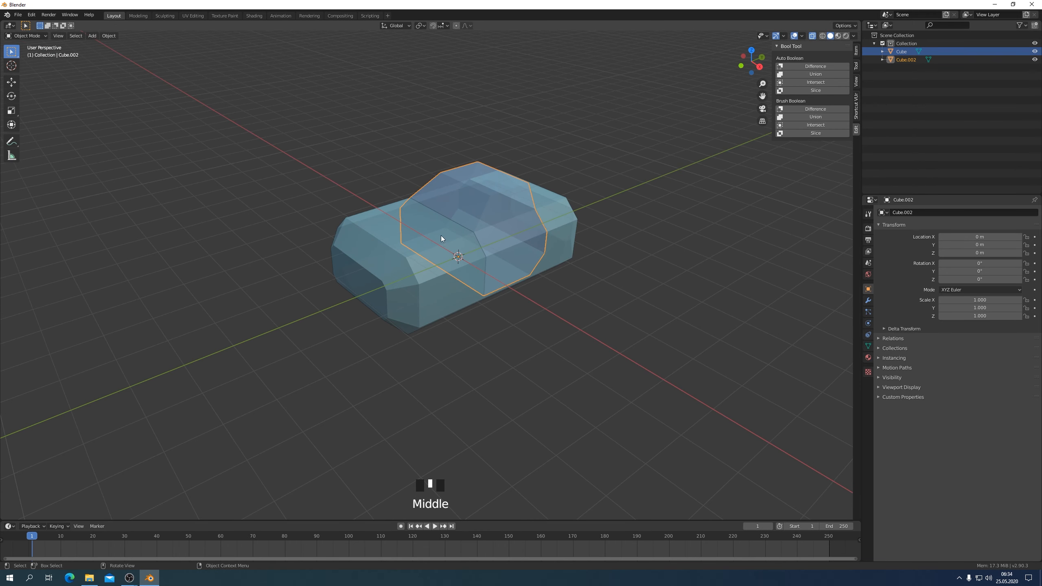
{"action": "middle_click_drag", "start_coordinate": [470, 232], "coordinate": [497, 251]}
{"action": "scroll", "coordinate": [497, 250], "scroll_direction": "up", "scroll_amount": 1}
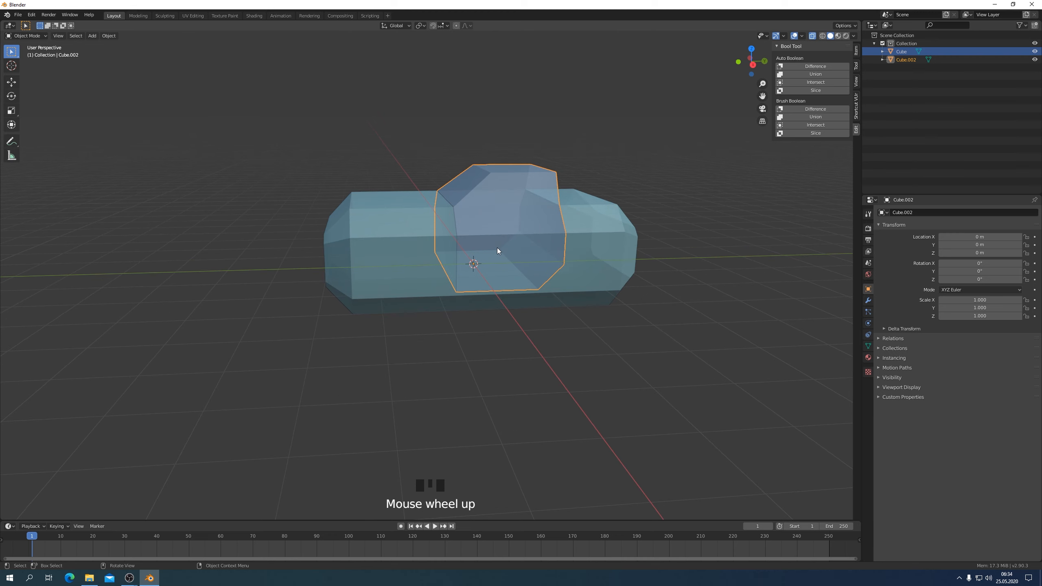
Rename the body object Cube as Samochód
{"action": "left_click", "coordinate": [898, 50]}
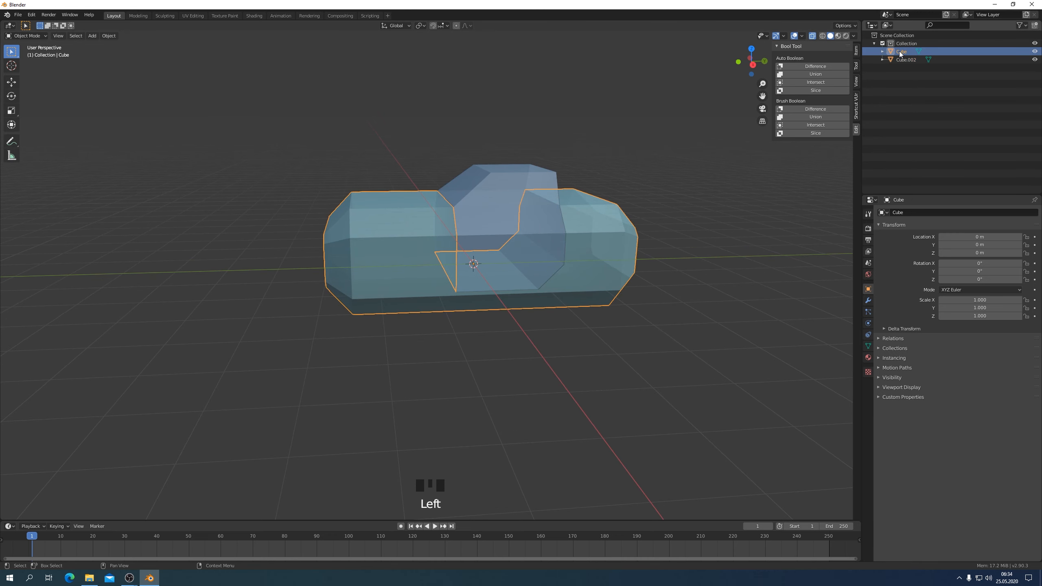
{"action": "left_click", "coordinate": [898, 51]}
{"action": "double_click", "coordinate": [898, 51]}
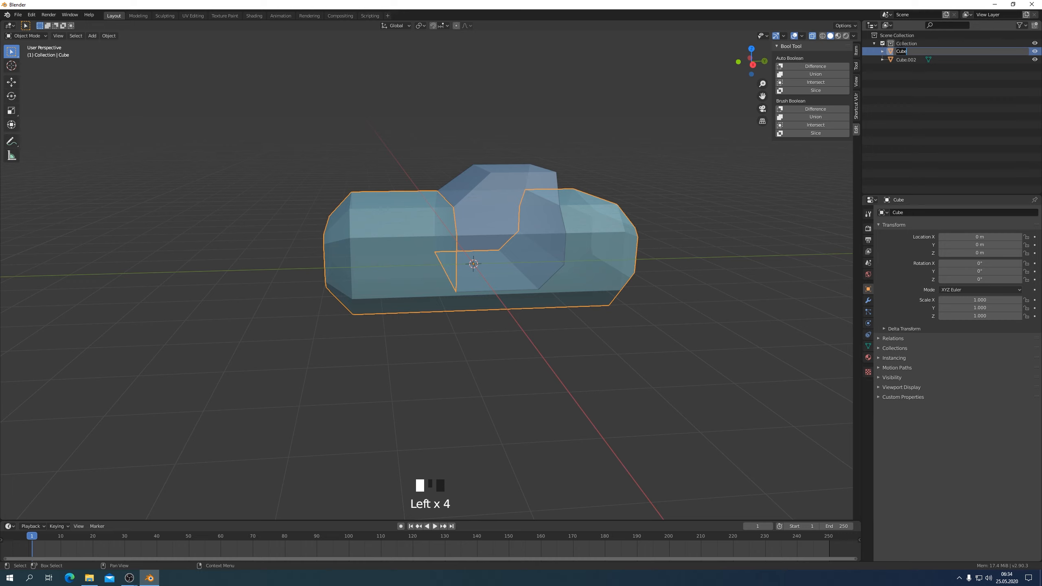
{"action": "type", "text": "Samoch"}
{"action": "type", "text": "o"}
{"action": "key", "text": "Return"}
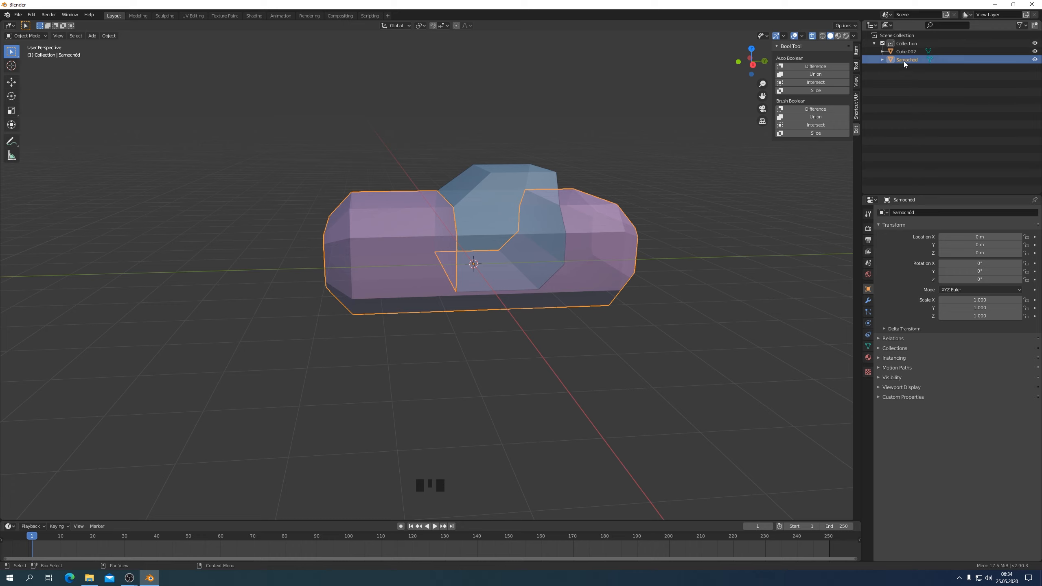
Rename the body object as Kabina and clear the selection
{"action": "left_click", "coordinate": [904, 60]}
{"action": "double_click", "coordinate": [904, 60]}
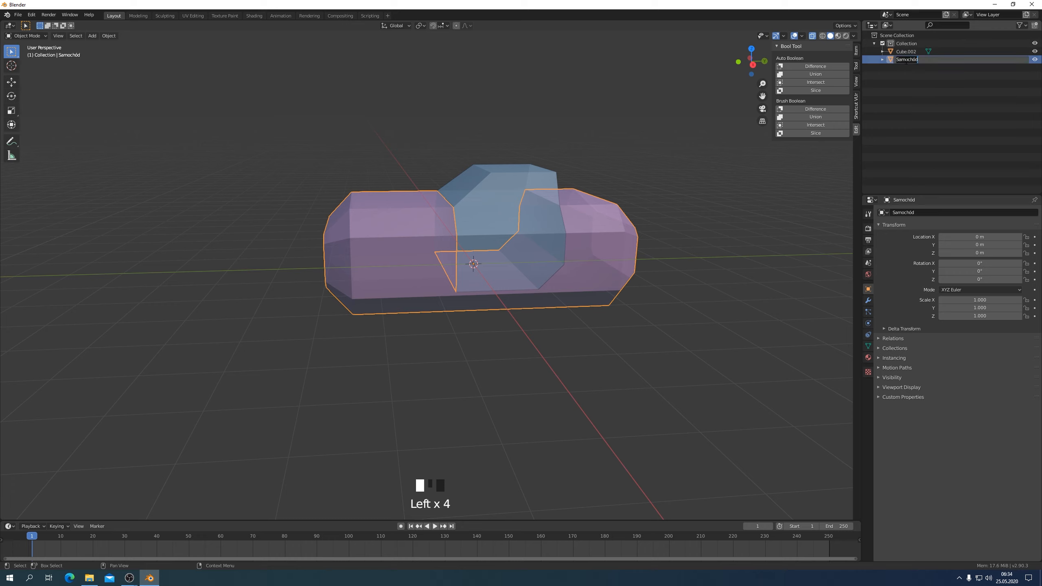
{"action": "type", "text": "Kabina"}
{"action": "key", "text": "Return"}
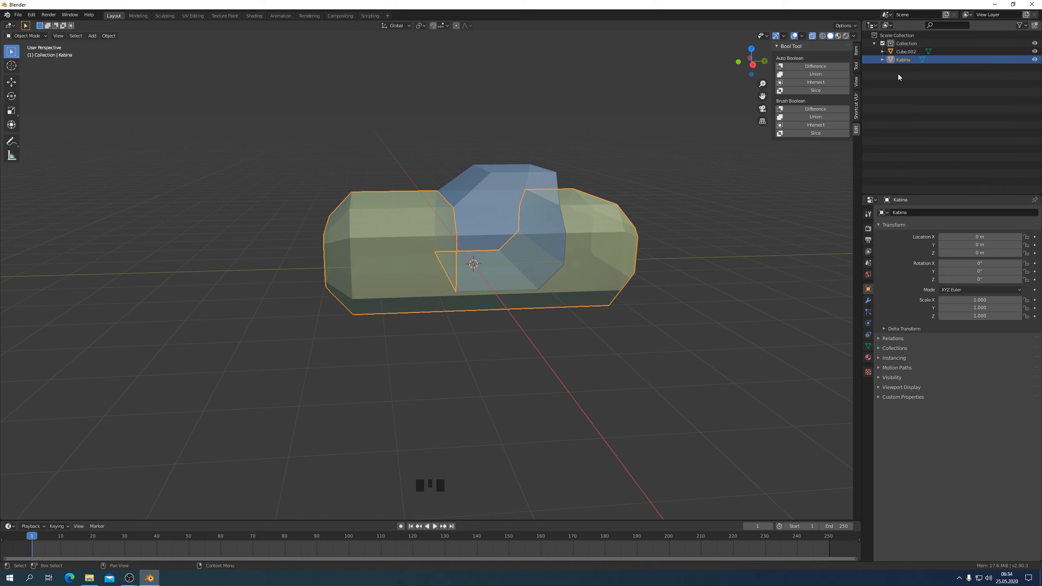
{"action": "left_click", "coordinate": [713, 314]}
{"action": "mouse_move", "coordinate": [713, 314]}
{"action": "middle_mouse_down"}
{"action": "mouse_move", "coordinate": [659, 318]}
{"action": "mouse_move", "coordinate": [752, 318]}
{"action": "mouse_move", "coordinate": [699, 308]}
{"action": "middle_mouse_up"}
Add a cylinder mesh at the world origin for the drive unit, working in the right side view
{"action": "key", "text": "KP_3"}
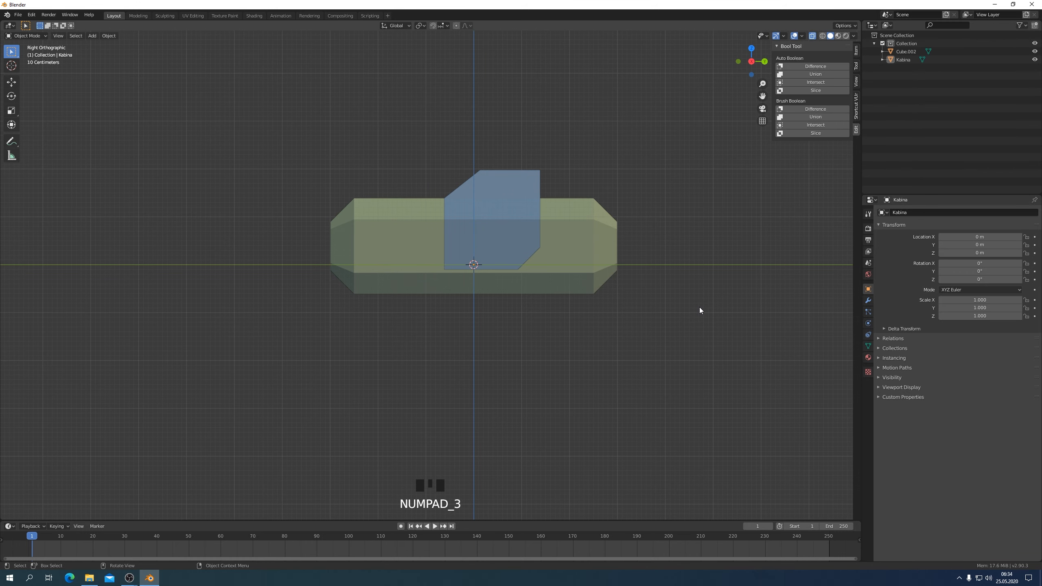
{"action": "scroll", "coordinate": [334, 276], "scroll_direction": "up", "scroll_amount": 2}
{"action": "left_click", "coordinate": [105, 37]}
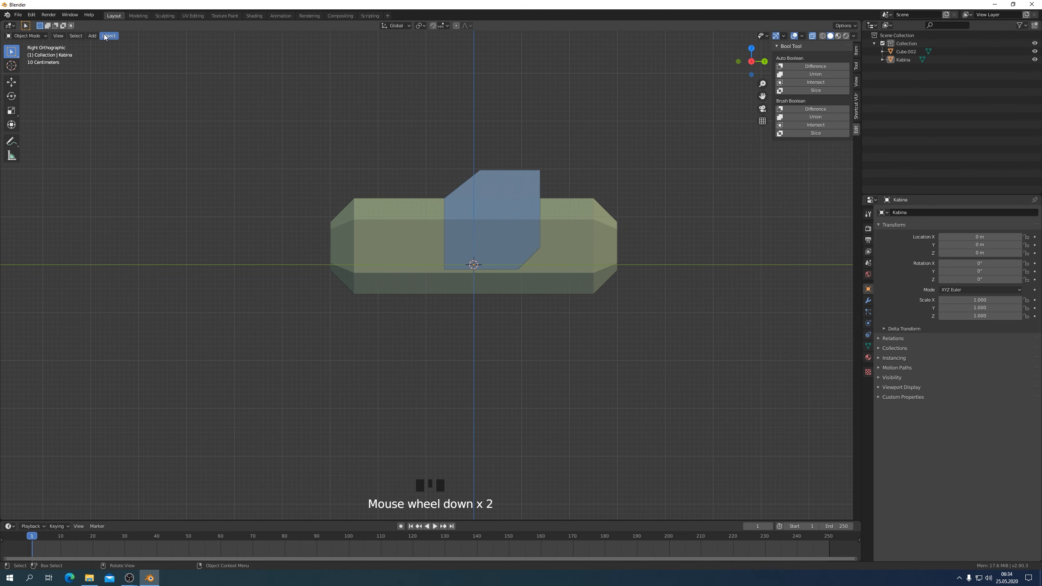
{"action": "left_click", "coordinate": [91, 38]}
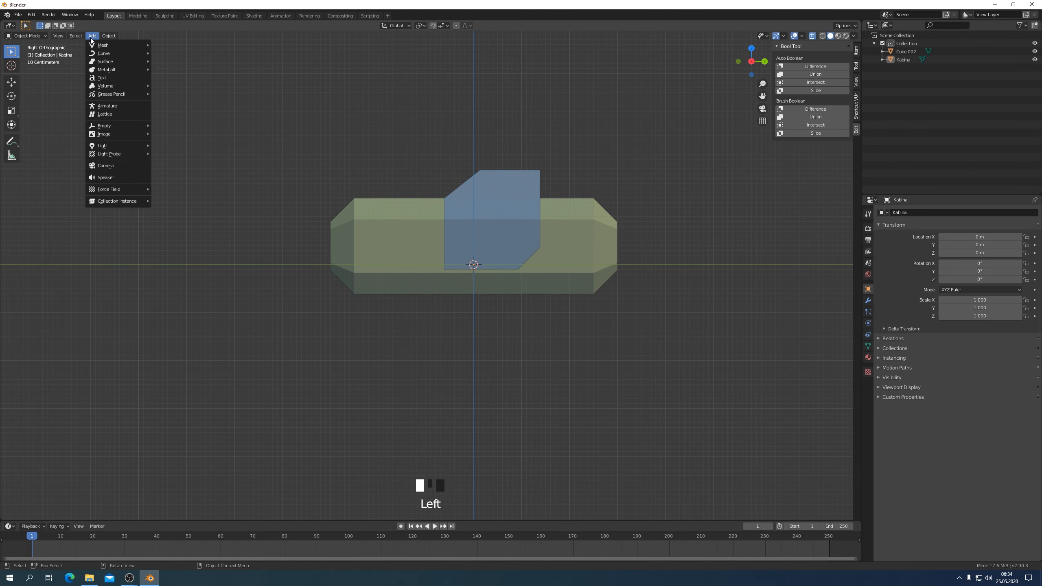
{"action": "mouse_move", "coordinate": [99, 50]}
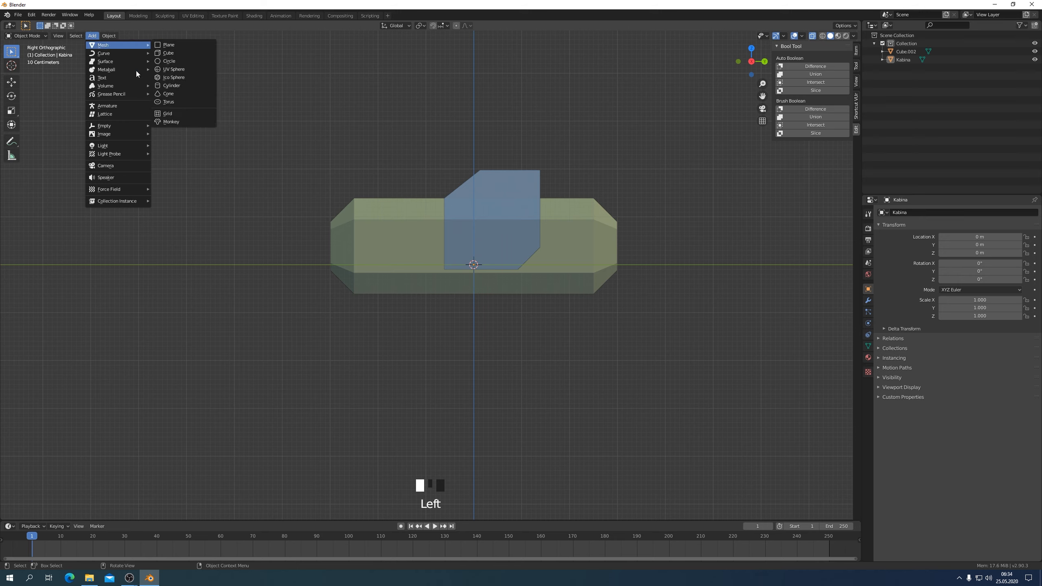
{"action": "left_click", "coordinate": [176, 86]}
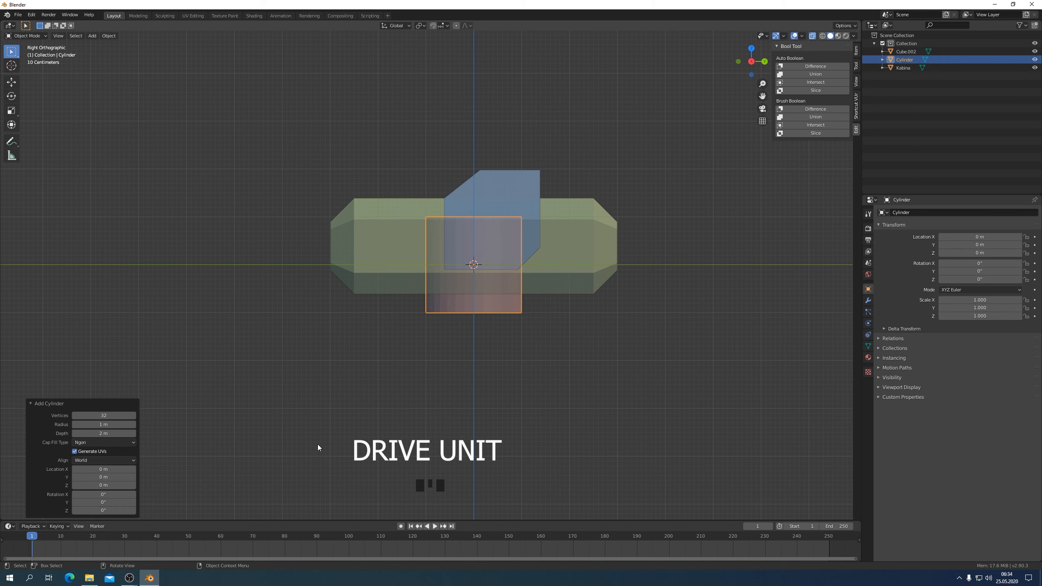
Set the new cylinder's vertex count to 64
{"action": "left_click", "coordinate": [105, 416]}
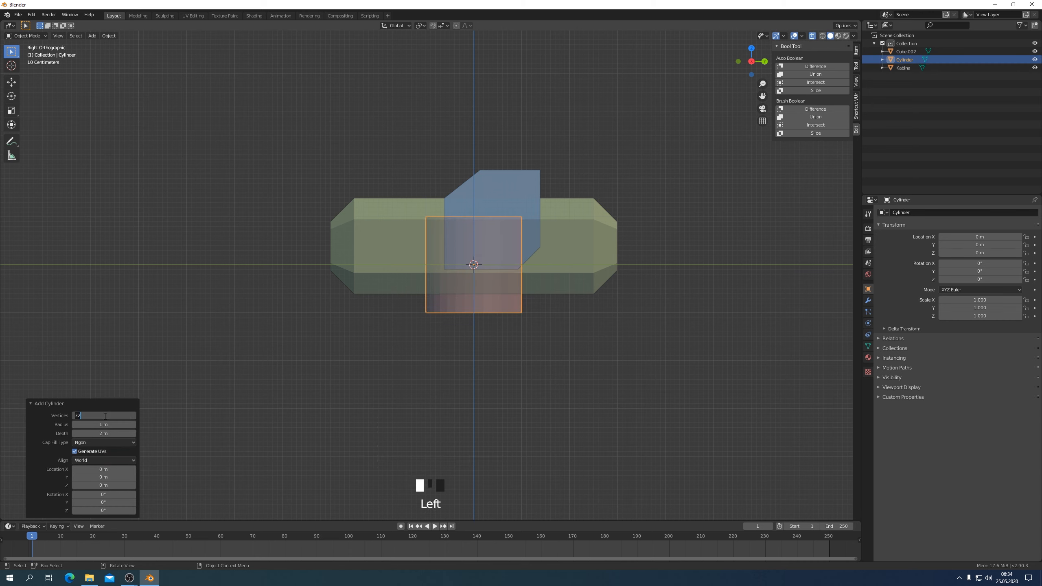
{"action": "type", "text": "64"}
{"action": "key", "text": "Return"}
Enter Edit Mode and rotate the cylinder mesh by -90° in the front view so its axis runs along X
{"action": "key", "text": "Tab"}
{"action": "left_click", "coordinate": [270, 416]}
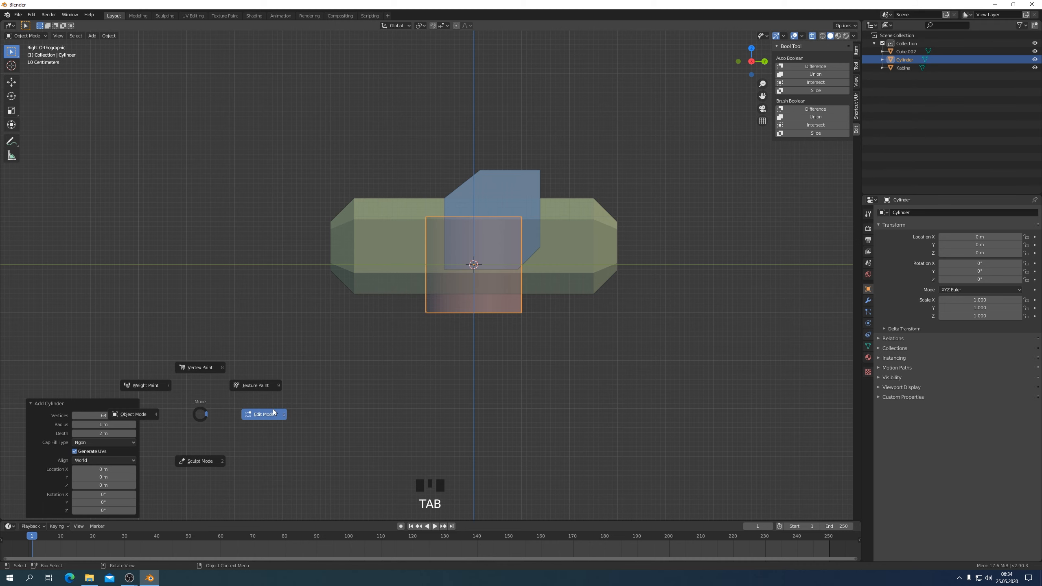
{"action": "key", "text": "KP_1"}
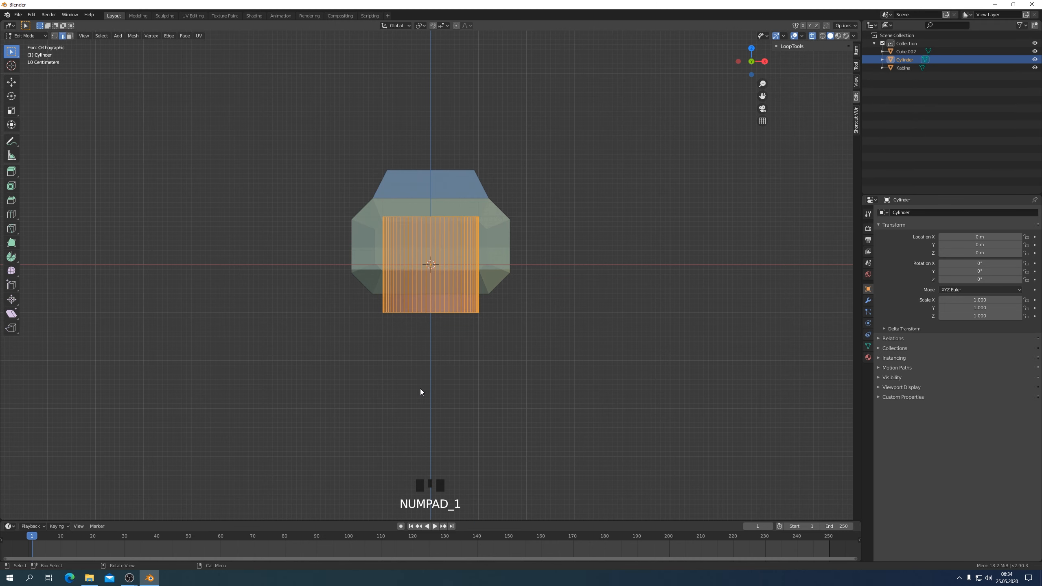
{"action": "key", "text": "r"}
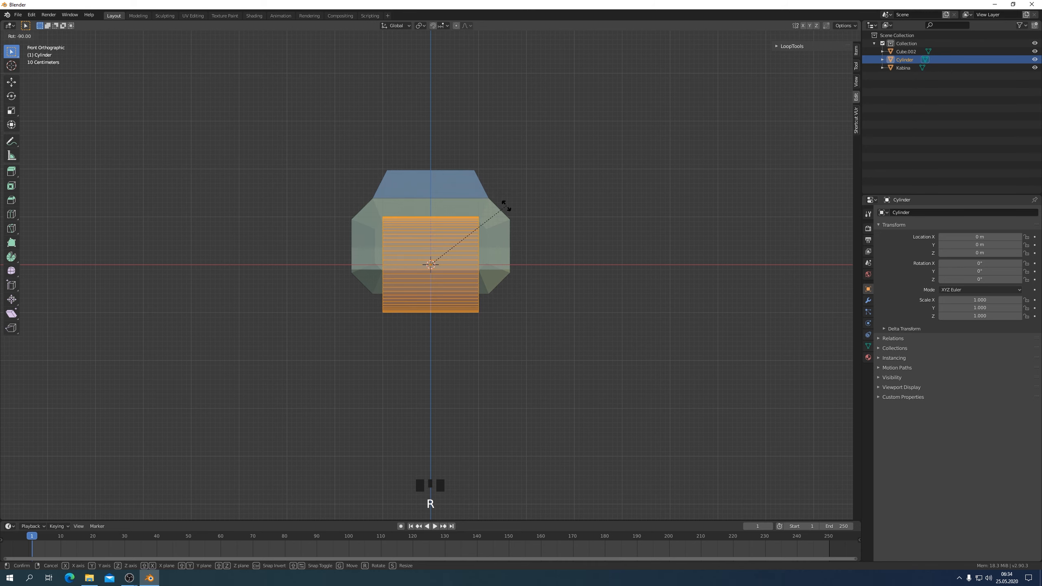
{"action": "left_click", "coordinate": [506, 206]}
{"action": "scroll", "coordinate": [571, 325], "scroll_direction": "up", "scroll_amount": 2}
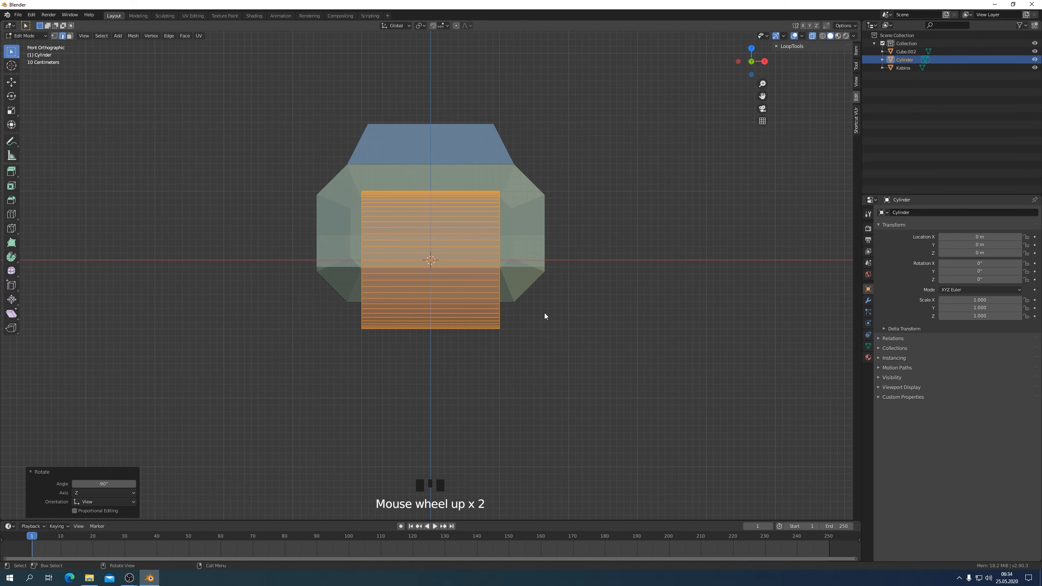
Select both end cap faces of the cylinder and bevel their rims with an offset of about 0.221 m
{"action": "middle_click_drag", "start_coordinate": [464, 280], "coordinate": [178, 118]}
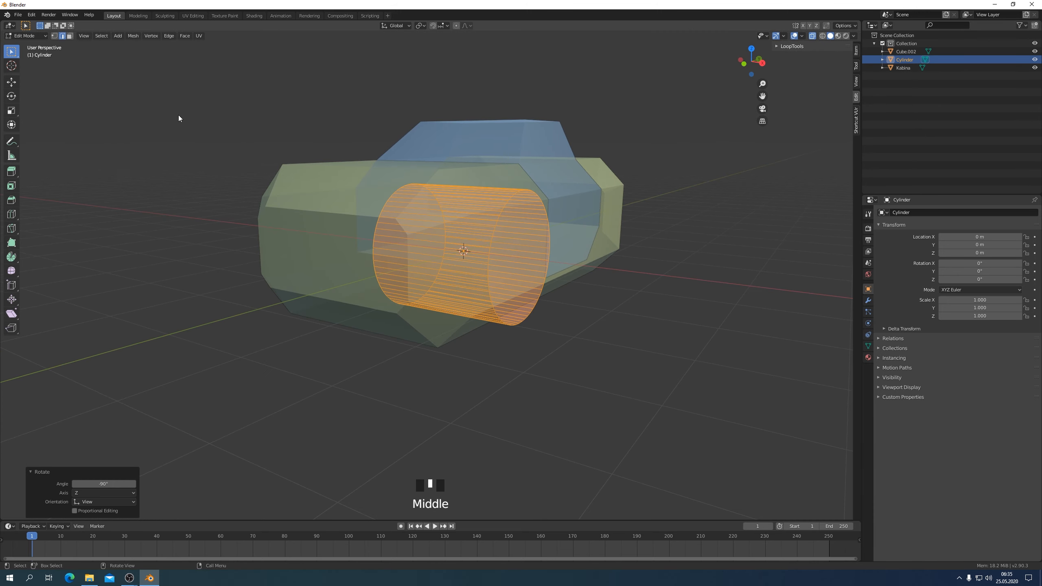
{"action": "left_click", "coordinate": [69, 36]}
{"action": "double_click", "coordinate": [506, 311]}
{"action": "middle_click_drag", "start_coordinate": [507, 311], "coordinate": [321, 300]}
{"action": "left_click", "coordinate": [339, 259], "text": "shift"}
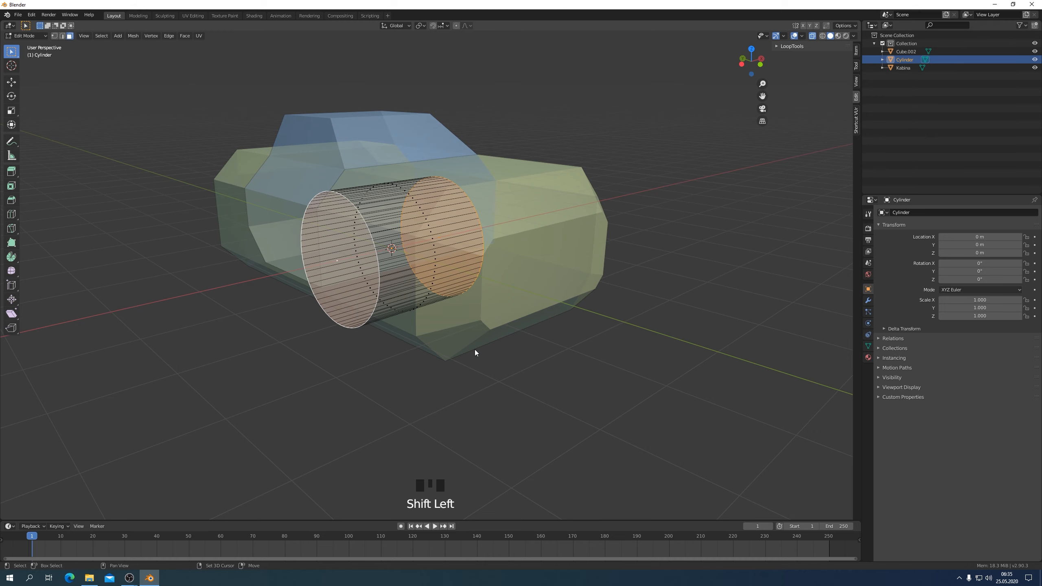
{"action": "middle_click_drag", "start_coordinate": [474, 350], "coordinate": [449, 366]}
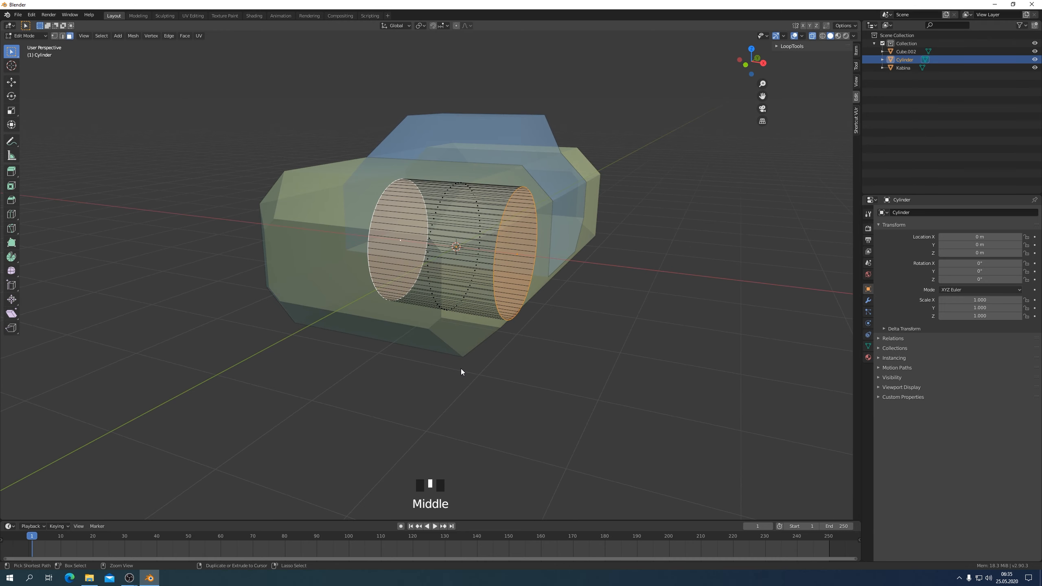
{"action": "key", "text": "ctrl+b"}
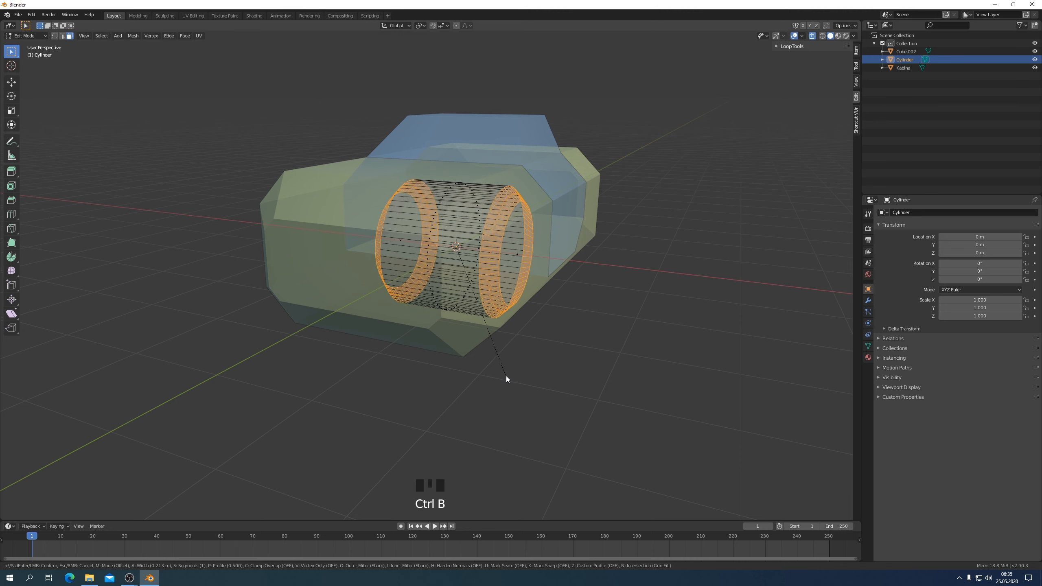
{"action": "left_click", "coordinate": [496, 379]}
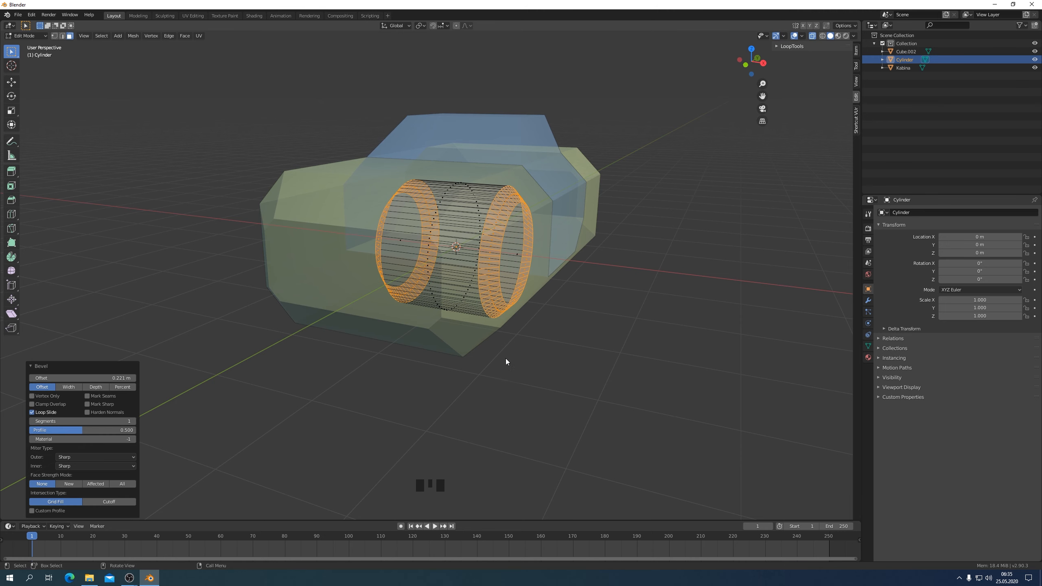
Inset the cylinder's positive-X end cap face by about 0.328 m
{"action": "left_click", "coordinate": [518, 254]}
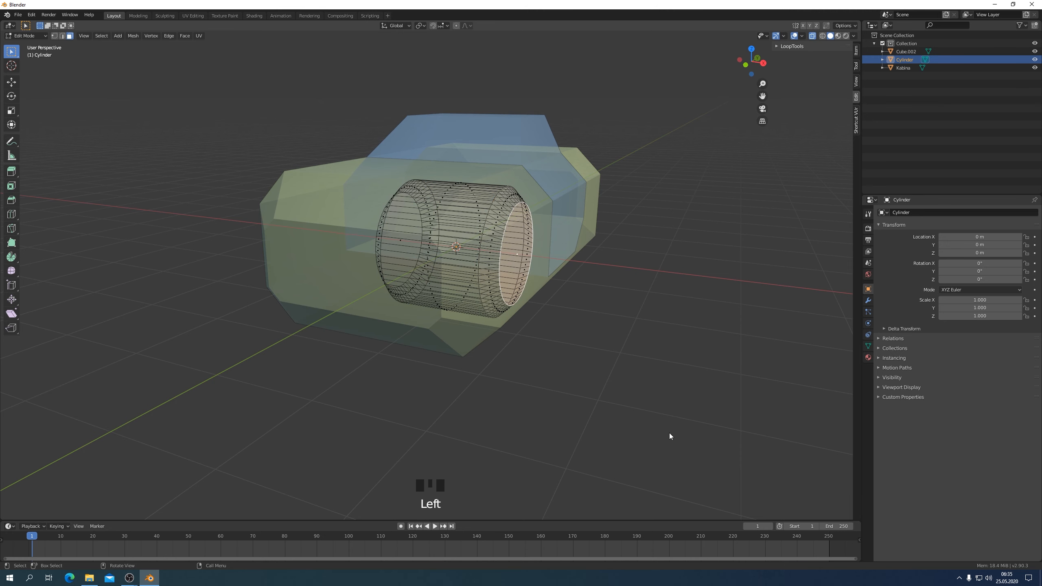
{"action": "key", "text": "i"}
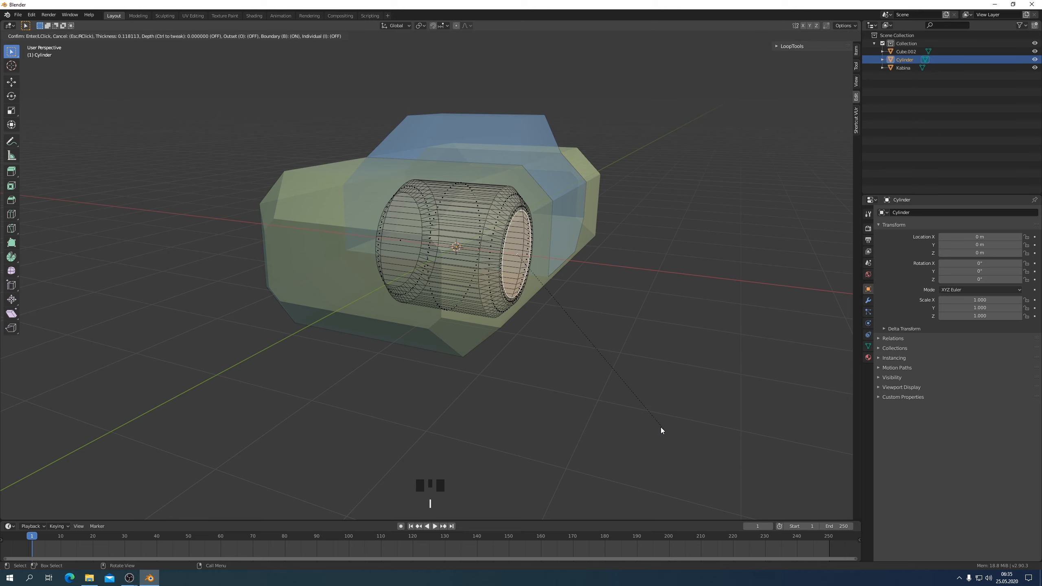
{"action": "left_click", "coordinate": [653, 419]}
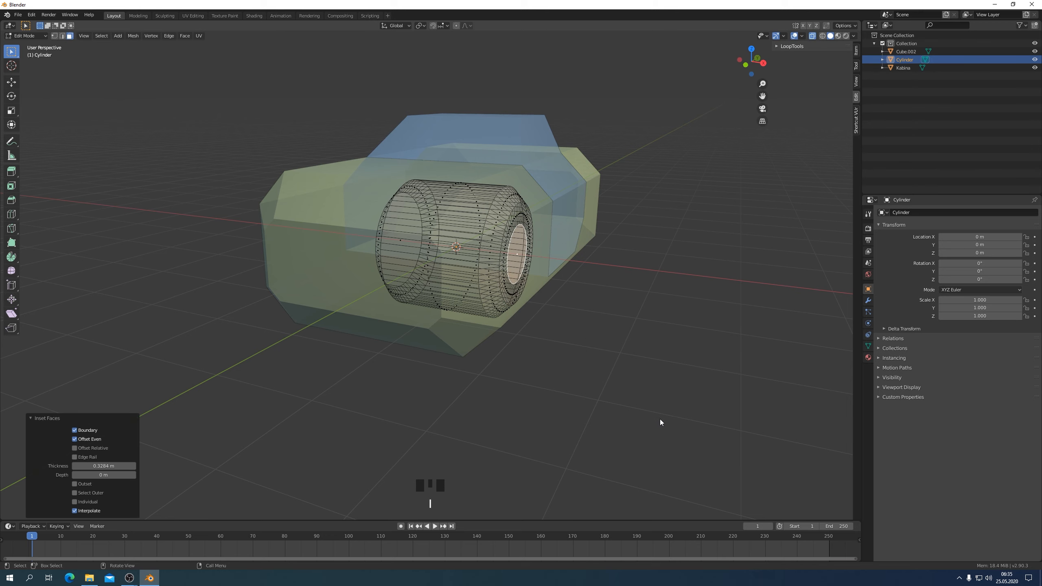
Extrude the inset face inward by about 0.146 m and scale it down to about 0.7
{"action": "key", "text": "e"}
{"action": "left_click", "coordinate": [661, 431]}
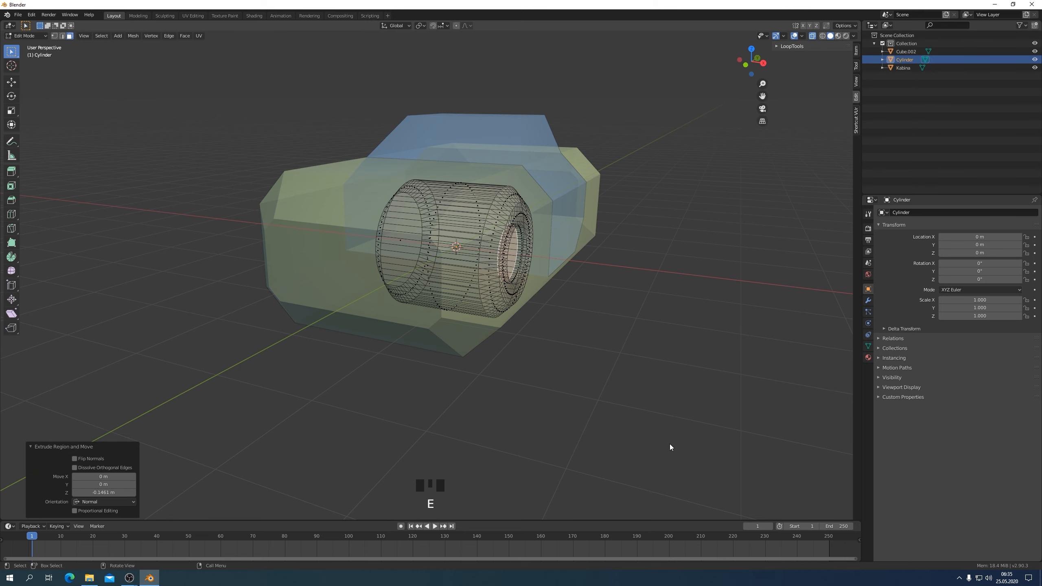
{"action": "key", "text": "s"}
{"action": "left_click", "coordinate": [593, 380]}
Inset the cylinder's negative-X end cap face by about 0.455 m and extrude it outward by about 0.18 m
{"action": "middle_click_drag", "start_coordinate": [589, 376], "coordinate": [294, 284]}
{"action": "left_click", "coordinate": [337, 264]}
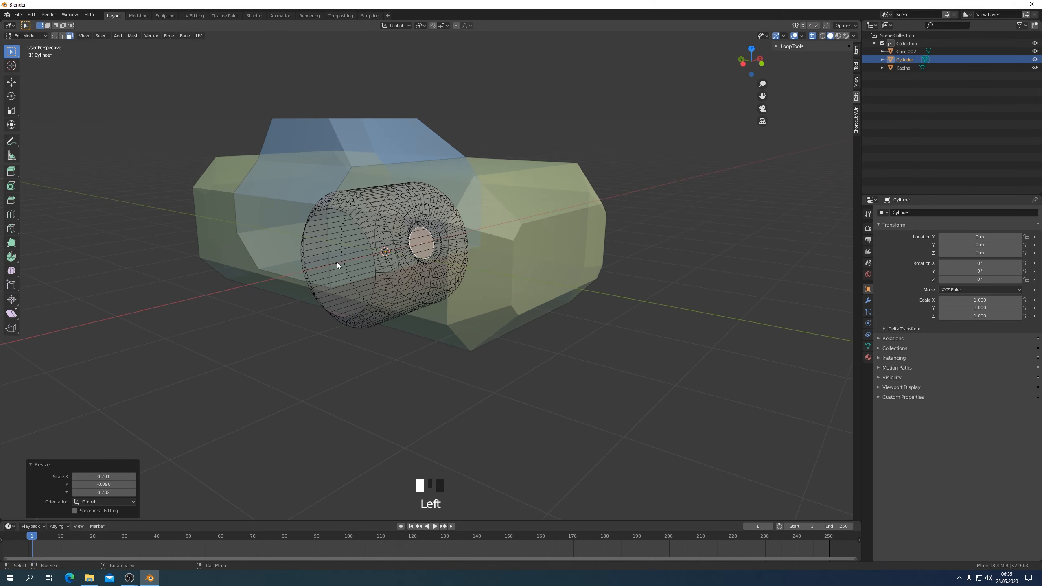
{"action": "key", "text": "KP_3"}
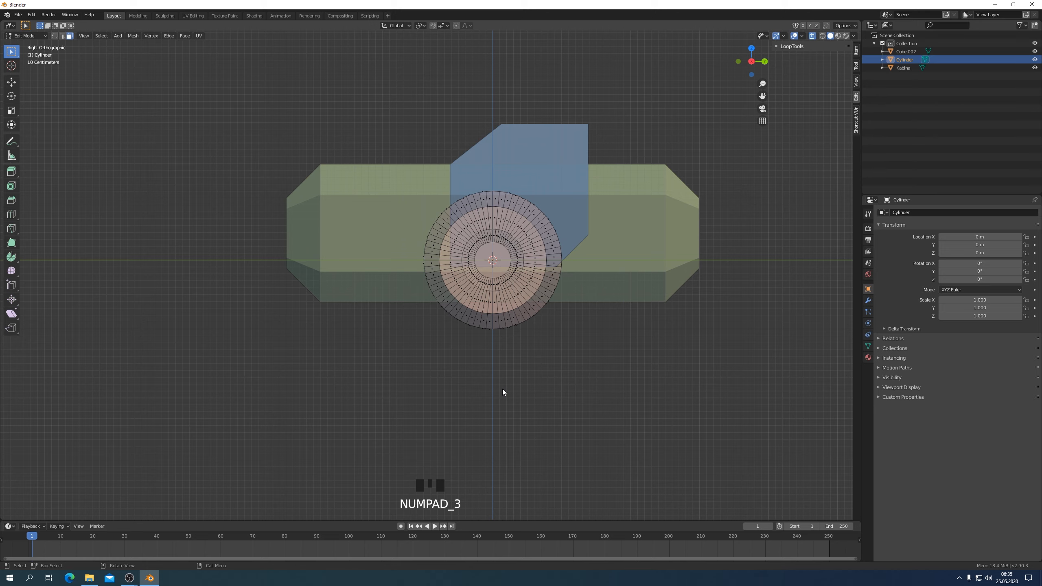
{"action": "key", "text": "KP_1"}
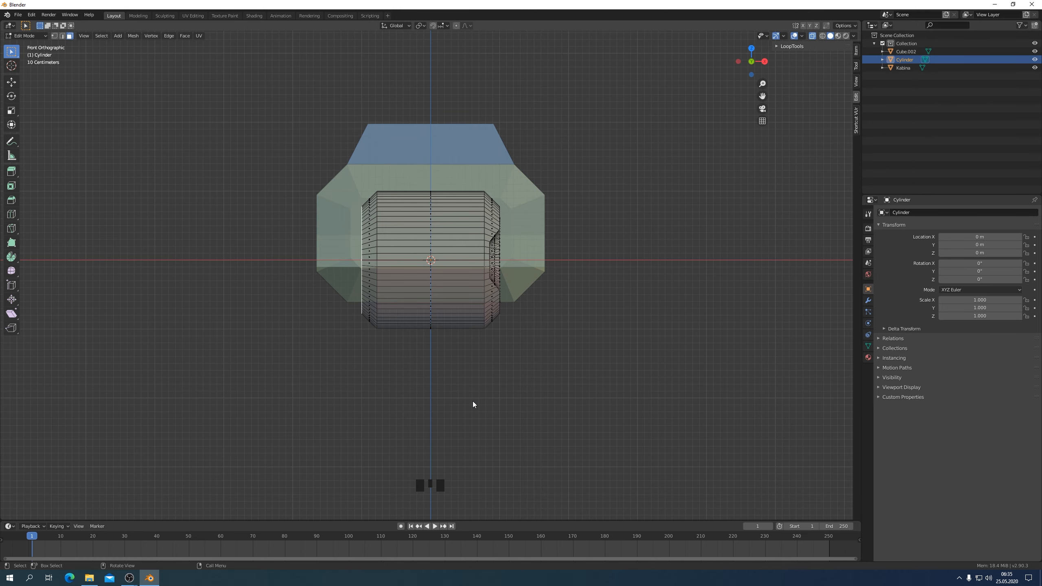
{"action": "middle_click_drag", "start_coordinate": [477, 402], "coordinate": [527, 417]}
{"action": "key", "text": "i"}
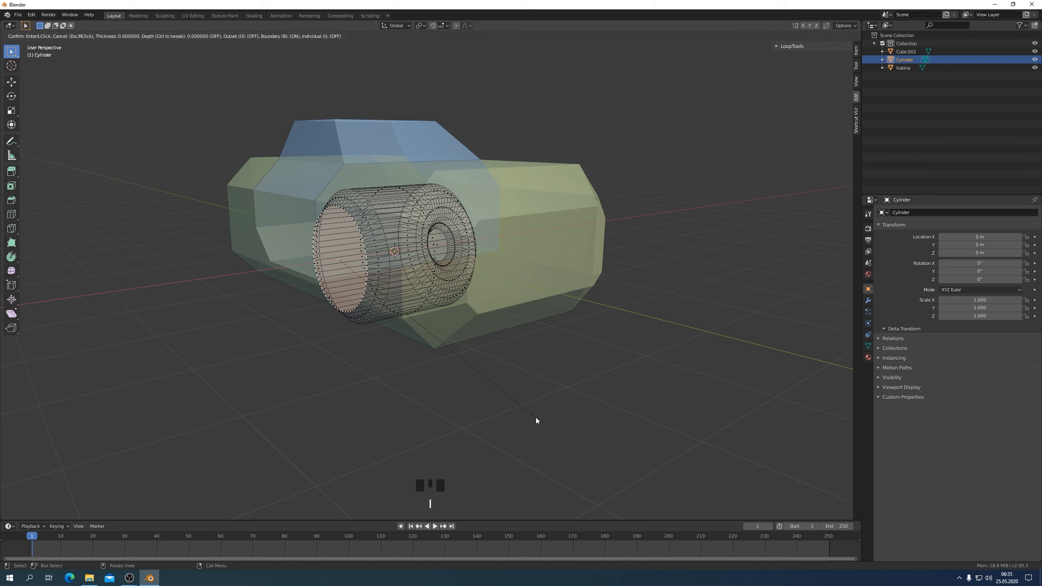
{"action": "left_click", "coordinate": [502, 408]}
{"action": "key", "text": "e"}
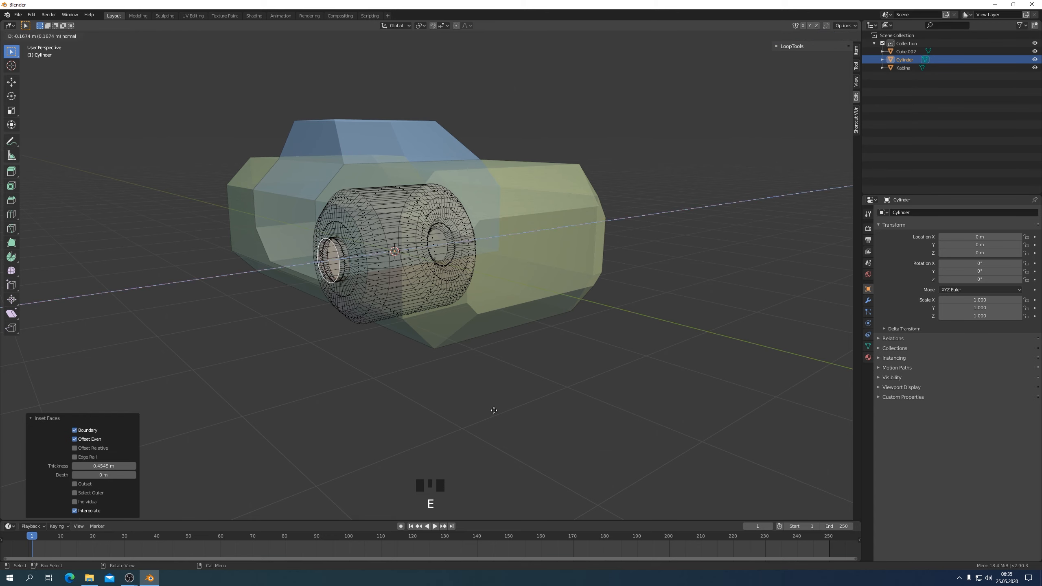
{"action": "left_click", "coordinate": [494, 412]}
Select the whole cylinder mesh in the front view and move it along positive X by about 0.927 m
{"action": "key", "text": "KP_3"}
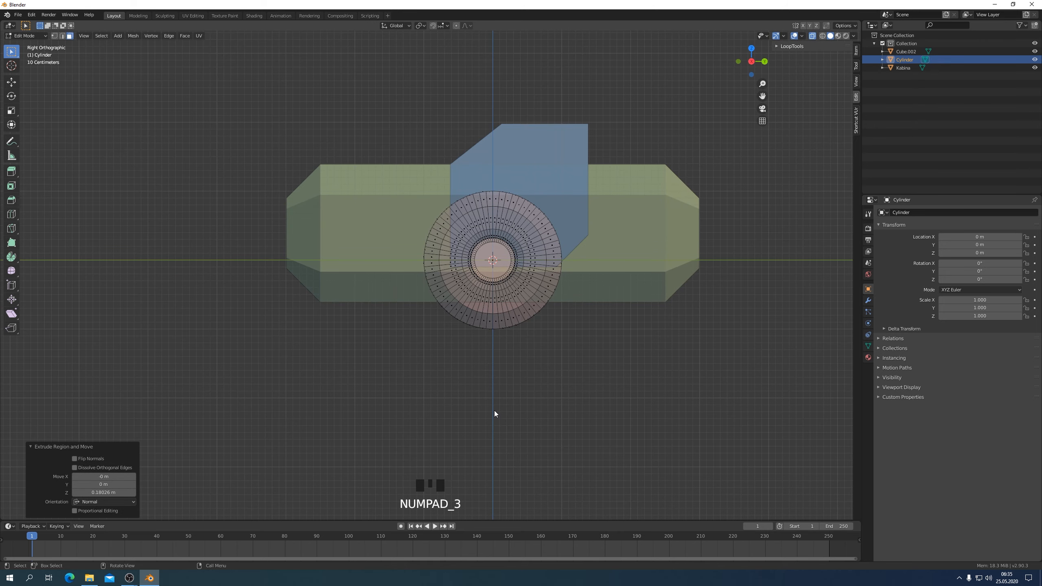
{"action": "key", "text": "KP_1"}
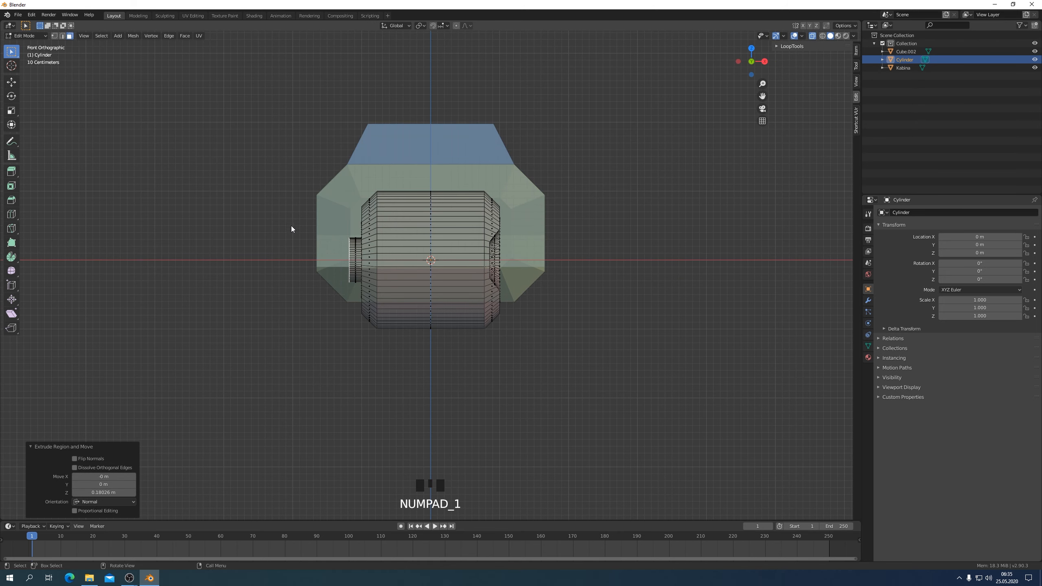
{"action": "left_click_drag", "start_coordinate": [297, 159], "coordinate": [555, 360]}
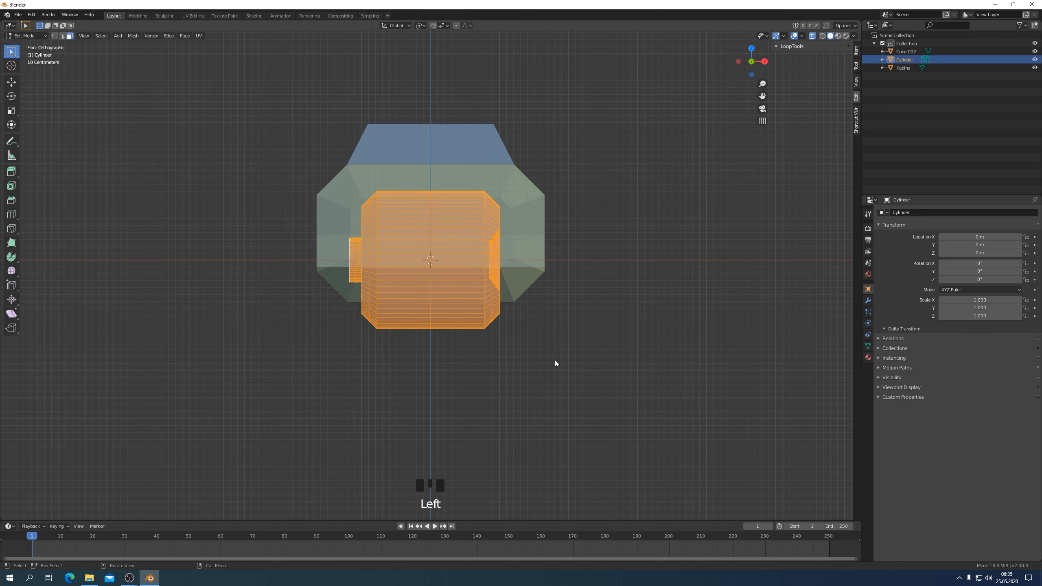
{"action": "key", "text": "g"}
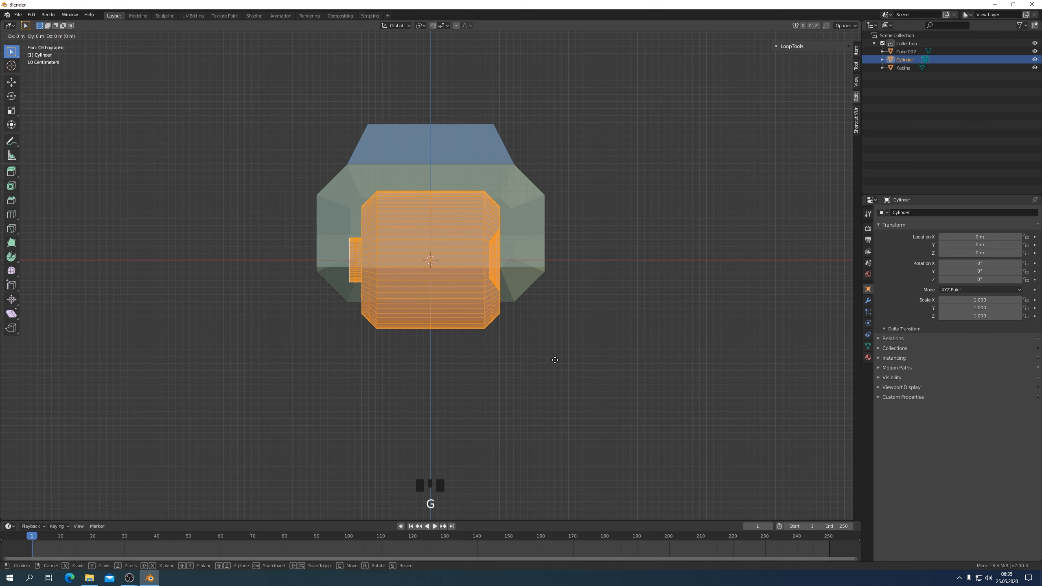
{"action": "key", "text": "x"}
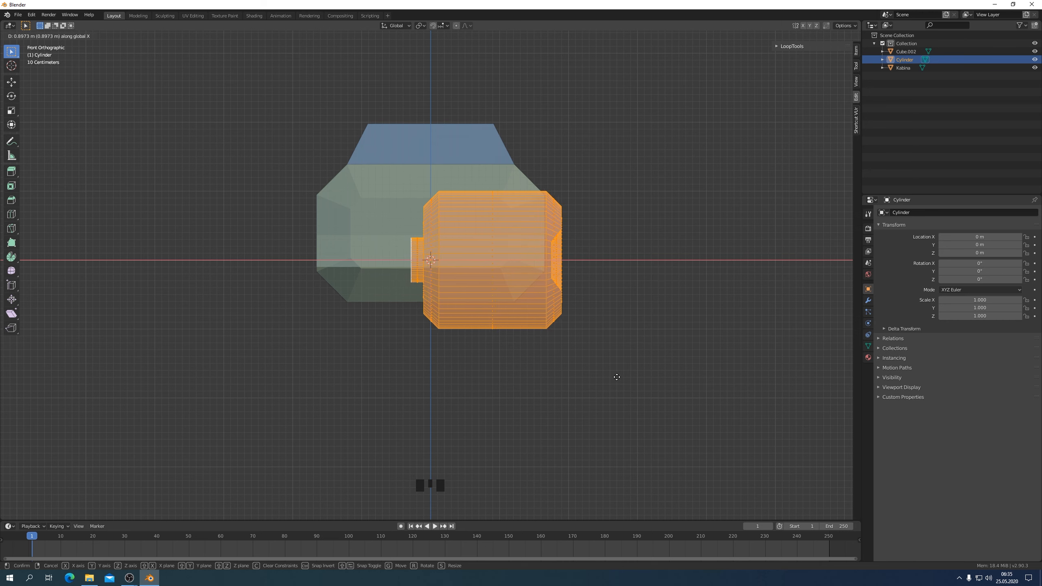
{"action": "left_click", "coordinate": [620, 380]}
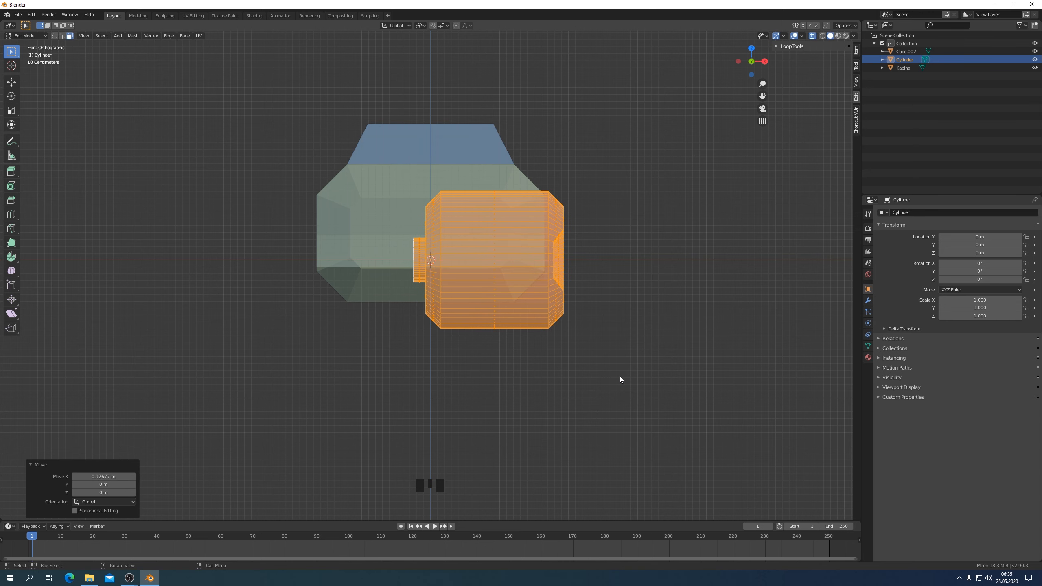
Move the mesh's negative-X end, including its hub stub, along positive X by about 1 m to narrow the wheel
{"action": "left_click_drag", "start_coordinate": [386, 158], "coordinate": [479, 416]}
{"action": "key", "text": "g"}
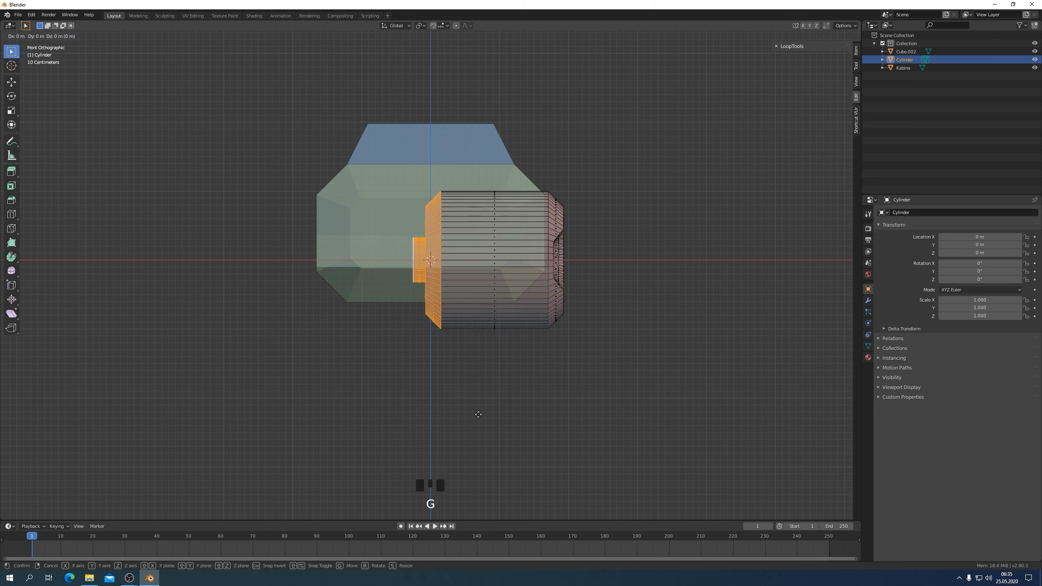
{"action": "key", "text": "x"}
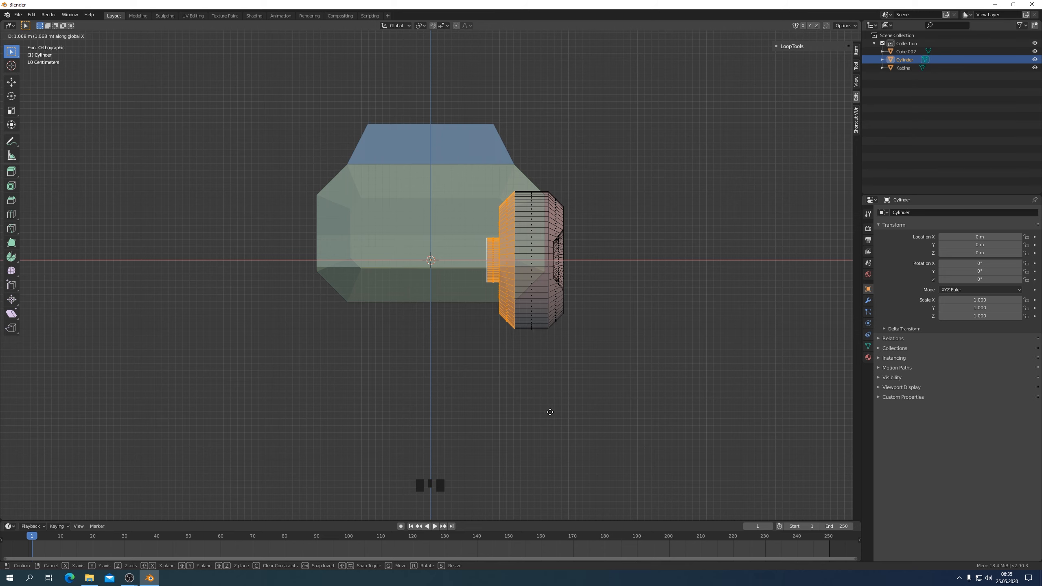
{"action": "left_click", "coordinate": [540, 409]}
Extrude the end face of the wheel's inner hub stub toward the body's centre by about 0.366 m
{"action": "middle_click_drag", "start_coordinate": [540, 409], "coordinate": [455, 380]}
{"action": "left_click", "coordinate": [449, 233]}
{"action": "left_click", "coordinate": [533, 342]}
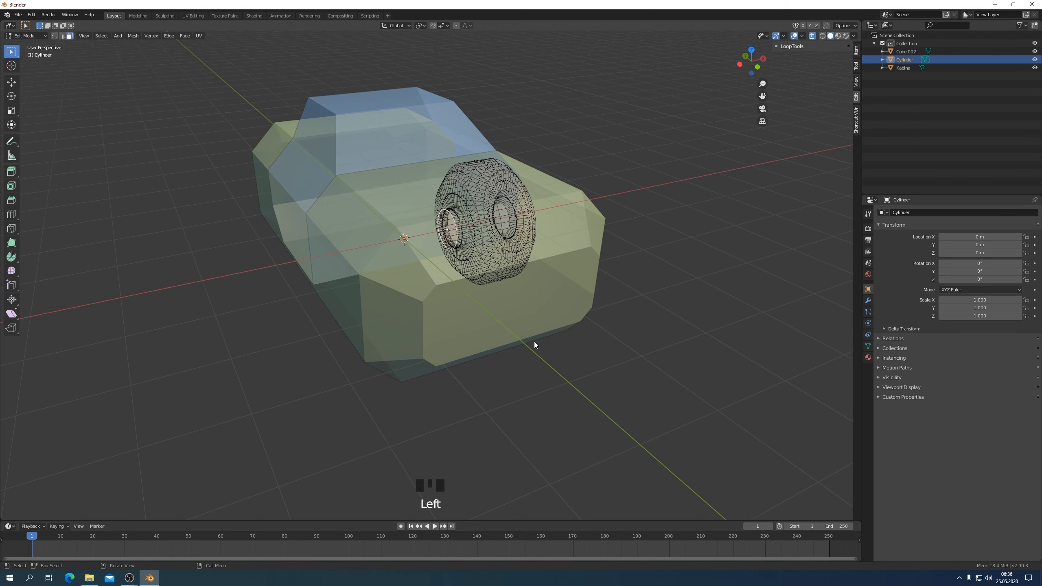
{"action": "key", "text": "KP_3"}
{"action": "key", "text": "KP_1"}
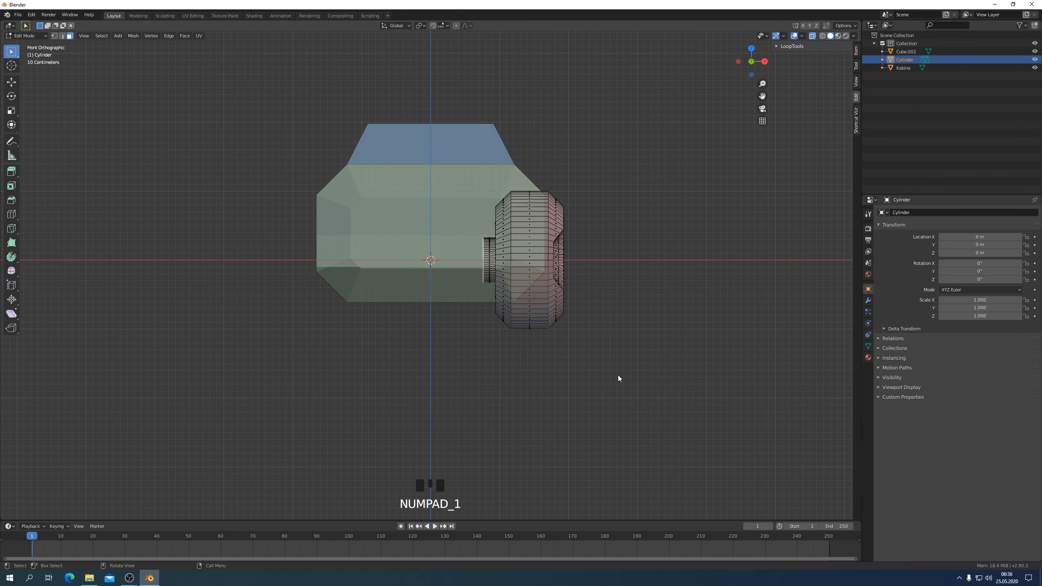
{"action": "key", "text": "e"}
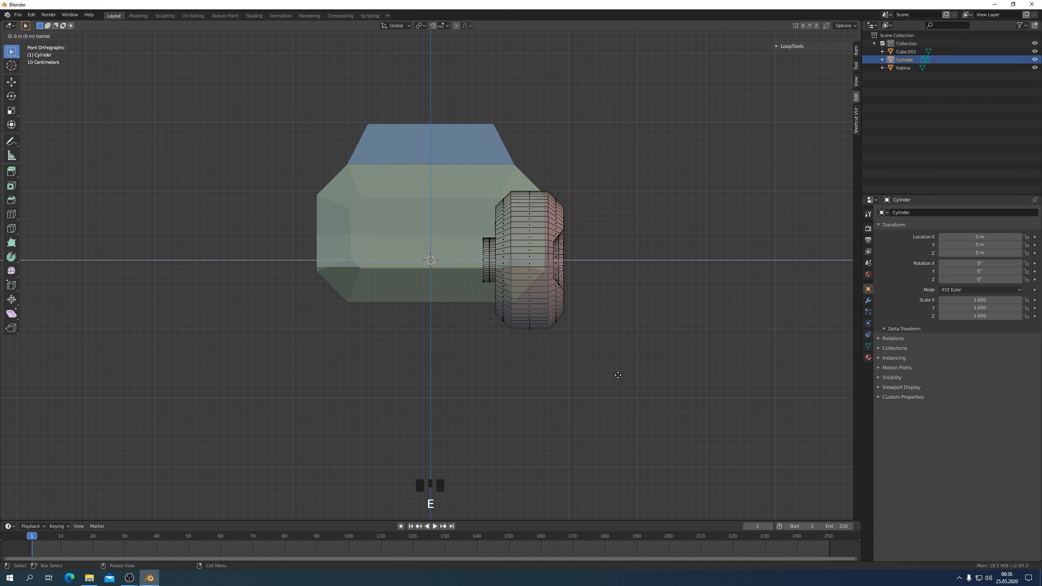
{"action": "left_click", "coordinate": [592, 377]}
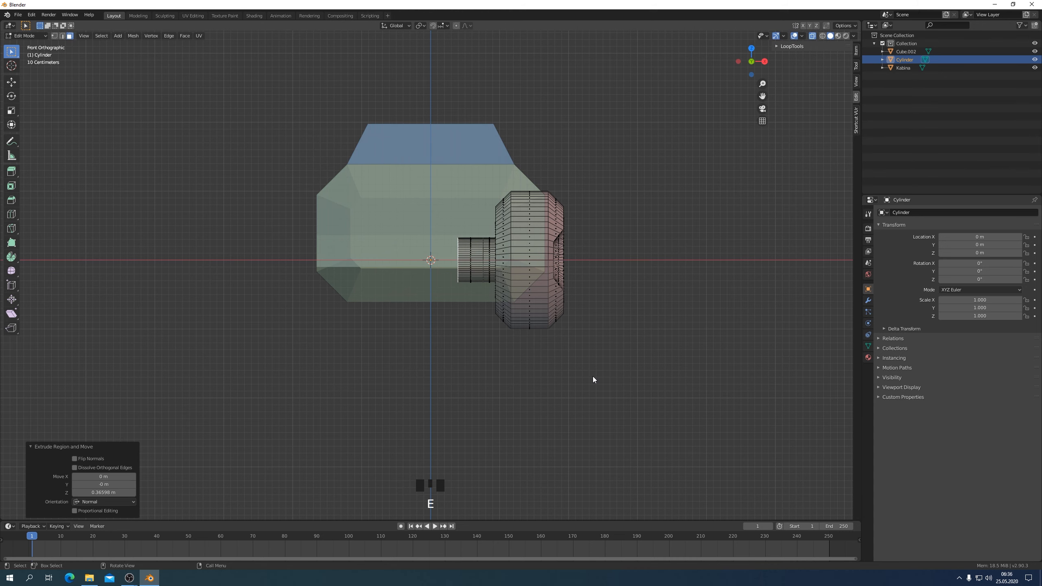
Scale the axle's end face up by about 1.552 and extrude it to the vehicle's centre line by about 0.366 m
{"action": "key", "text": "s"}
{"action": "left_click", "coordinate": [621, 482]}
{"action": "key", "text": "e"}
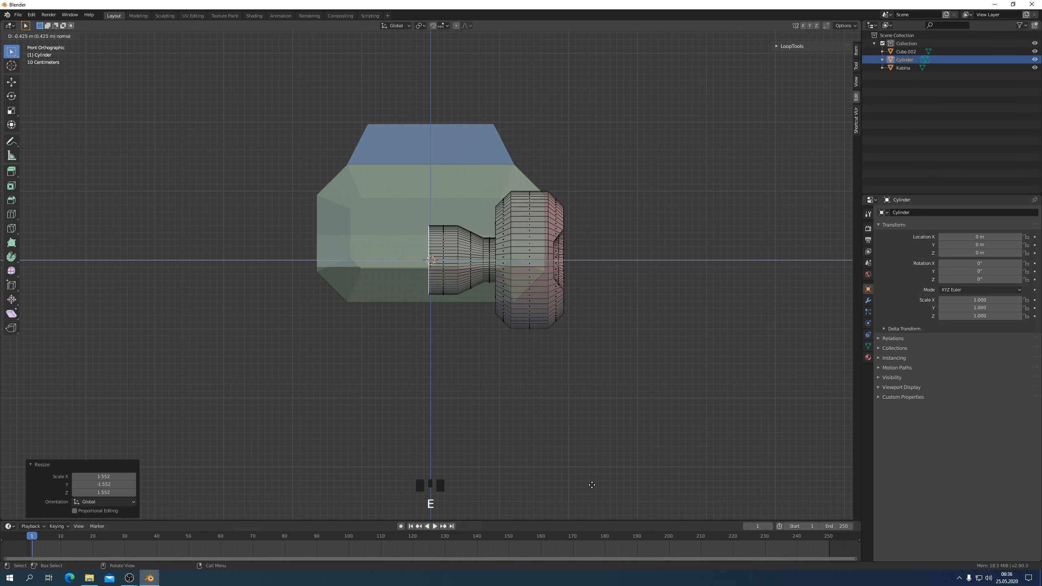
{"action": "left_click", "coordinate": [593, 488]}
Delete the axle's end face at the vehicle's centre line to leave that end open
{"action": "middle_click_drag", "start_coordinate": [593, 490], "coordinate": [476, 385]}
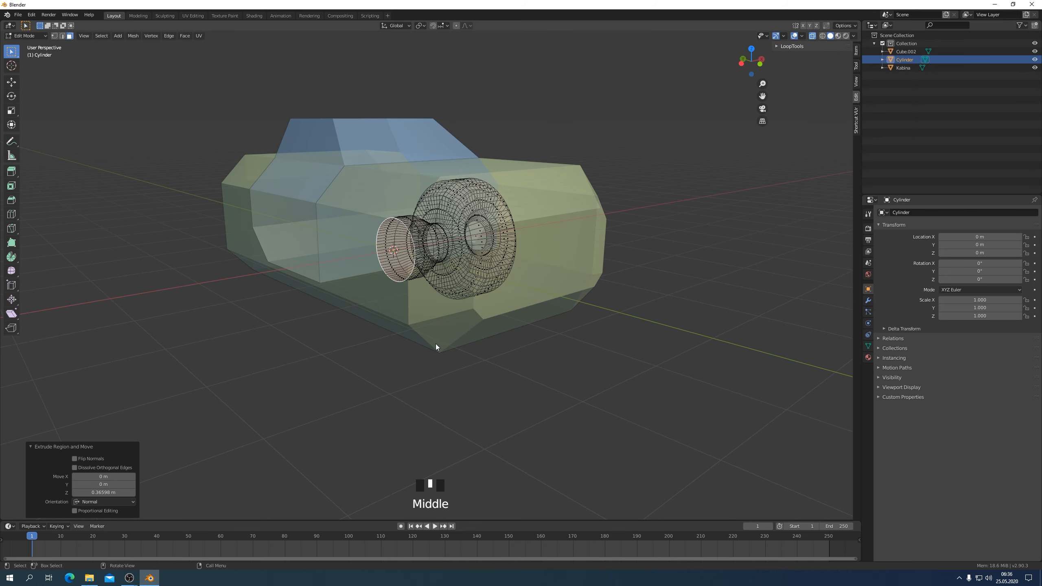
{"action": "key", "text": "x"}
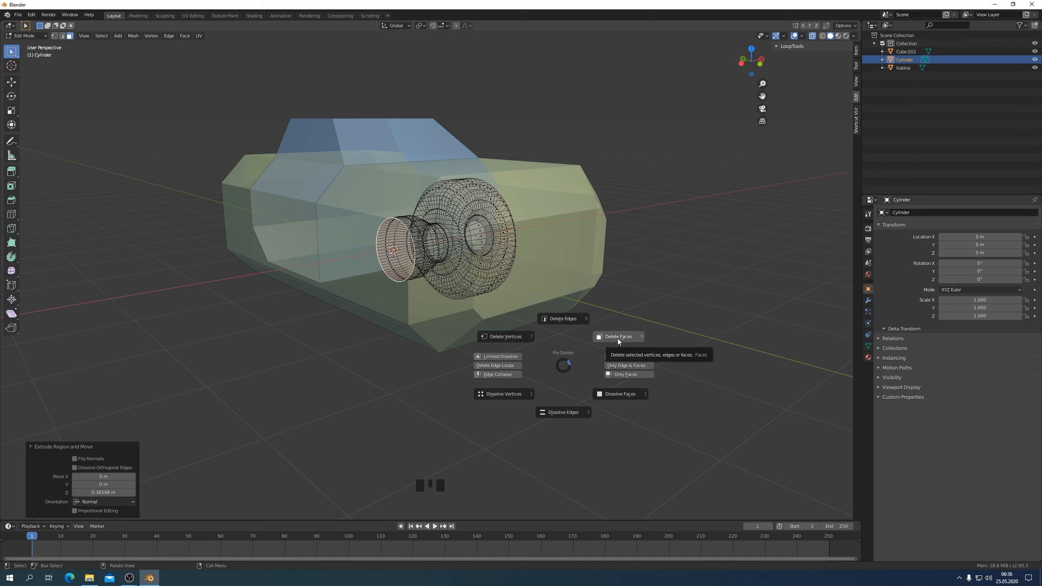
{"action": "left_click", "coordinate": [617, 339]}
{"action": "middle_click_drag", "start_coordinate": [370, 271], "coordinate": [408, 249]}
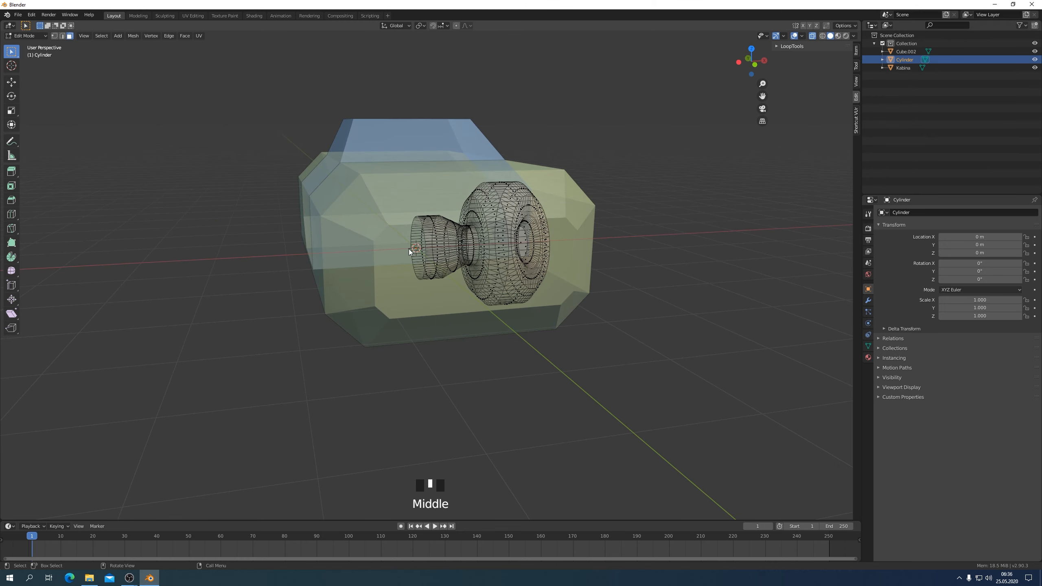
Add a Mirror modifier across the X axis to the wheel-and-axle mesh and enable its Clipping option
{"action": "key", "text": "KP_3"}
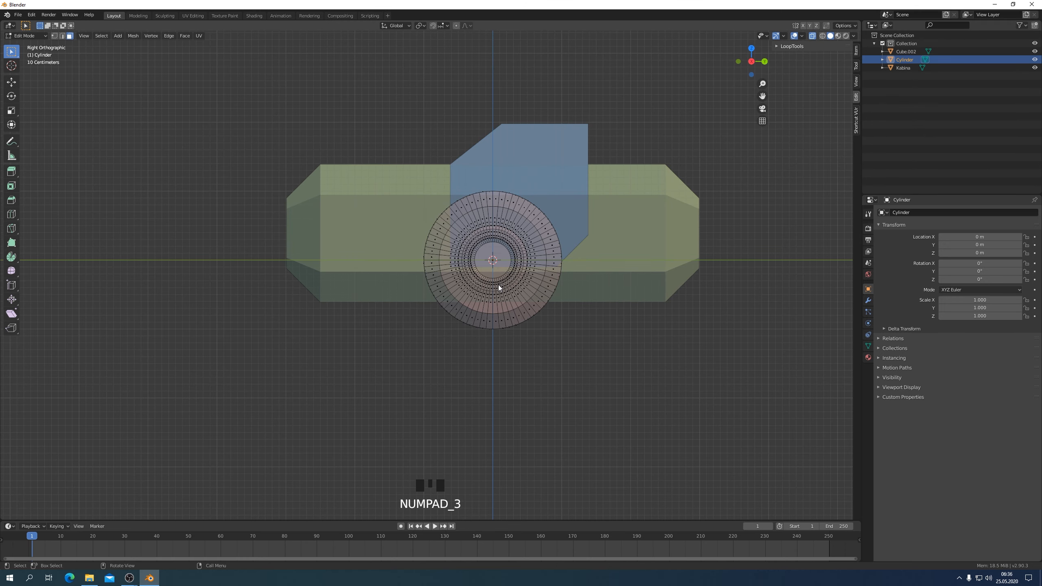
{"action": "key", "text": "KP_1"}
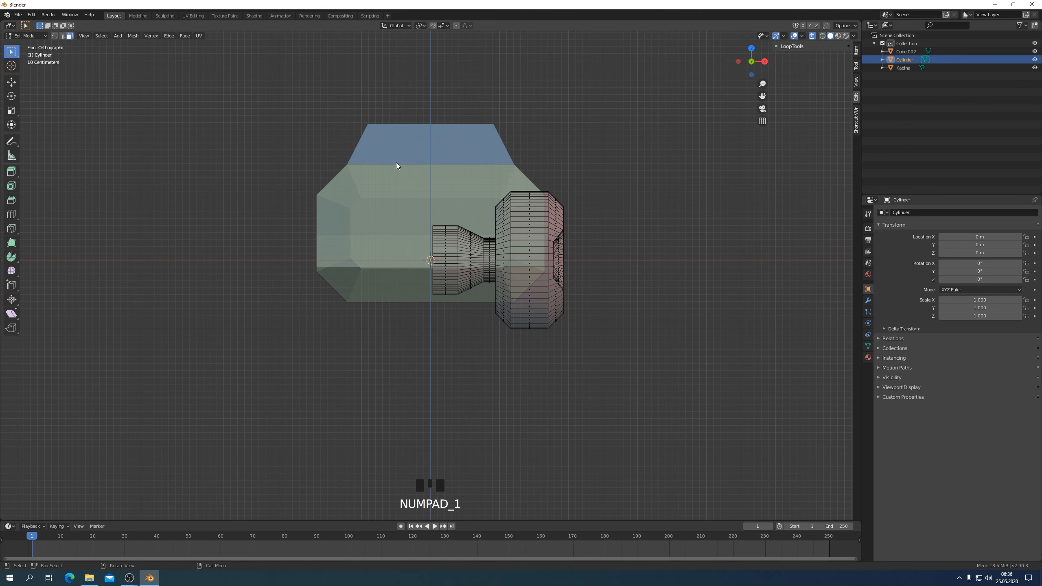
{"action": "left_click_drag", "start_coordinate": [395, 163], "coordinate": [622, 374]}
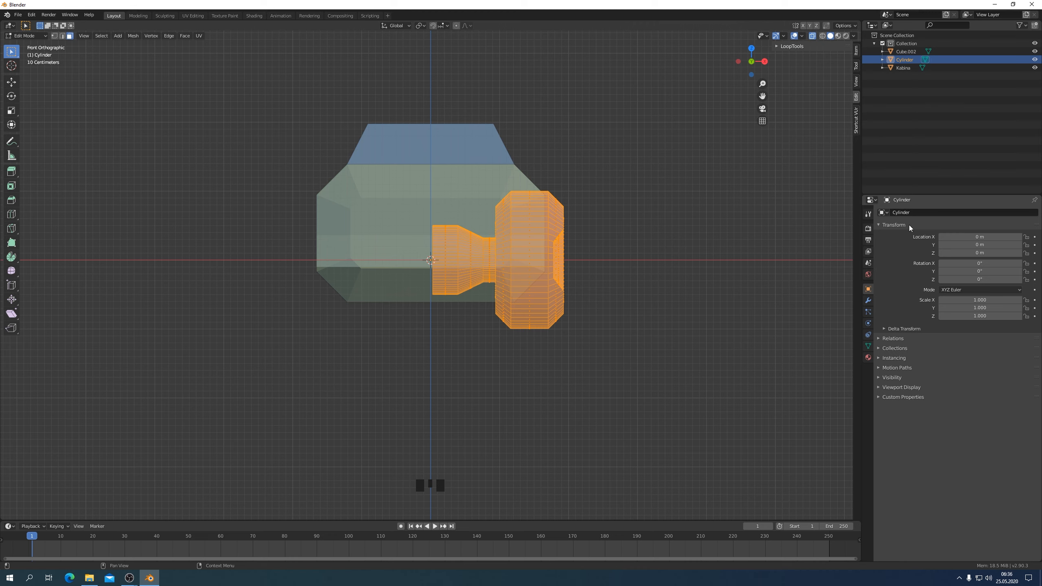
{"action": "left_click", "coordinate": [867, 301]}
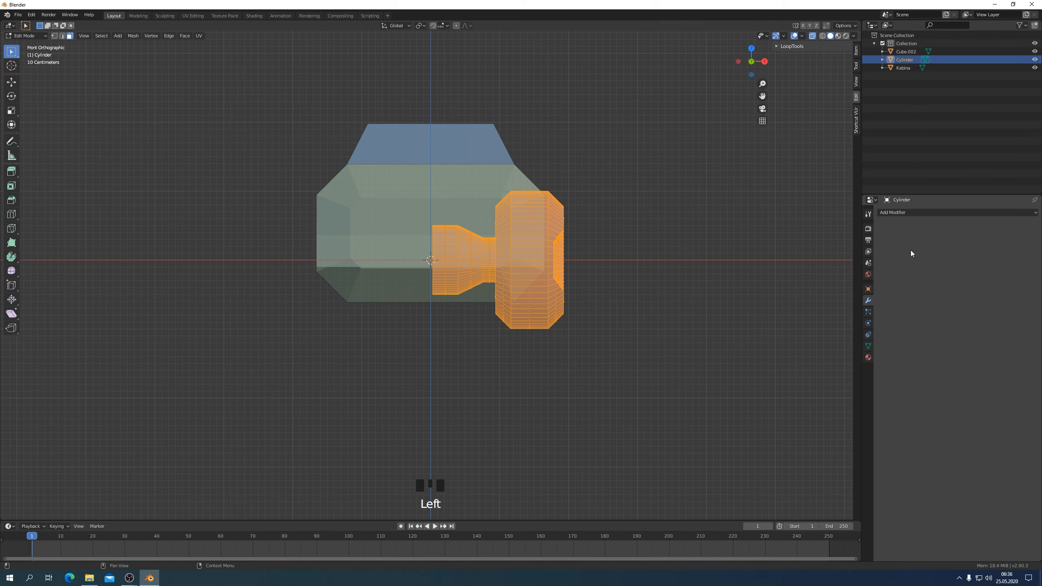
{"action": "left_click", "coordinate": [925, 211]}
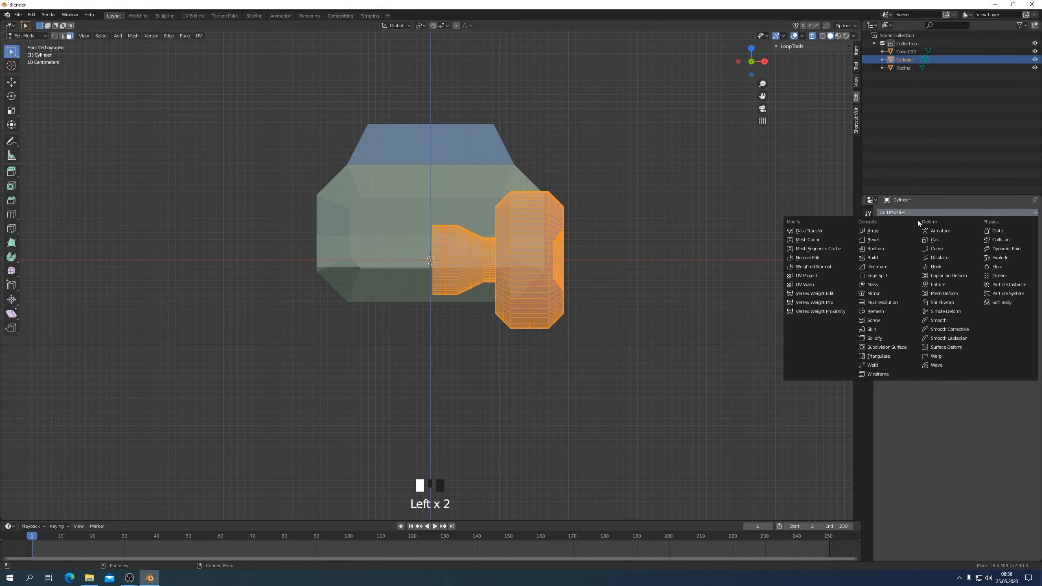
{"action": "left_click", "coordinate": [878, 293]}
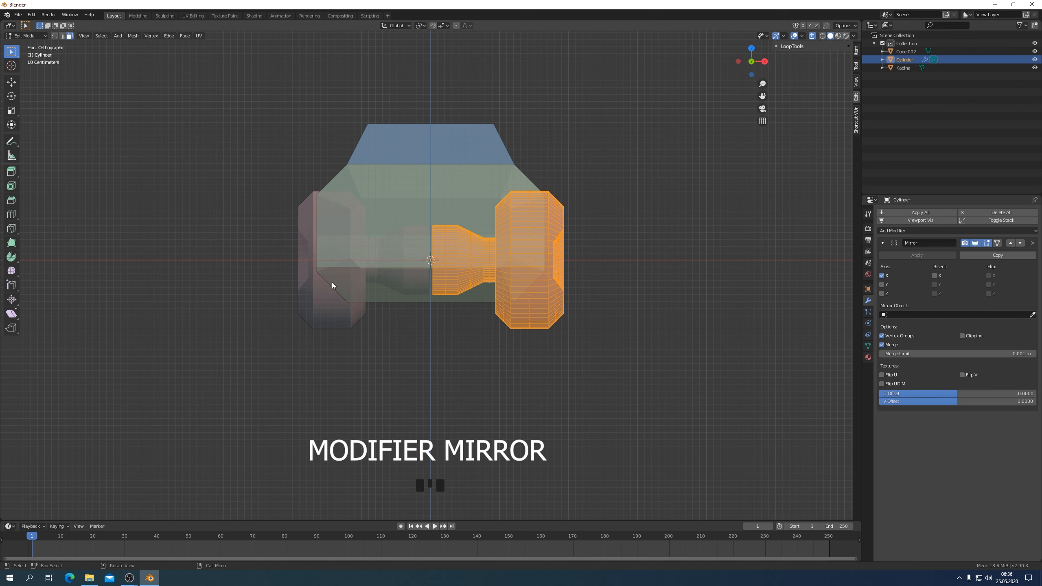
{"action": "left_click", "coordinate": [962, 336]}
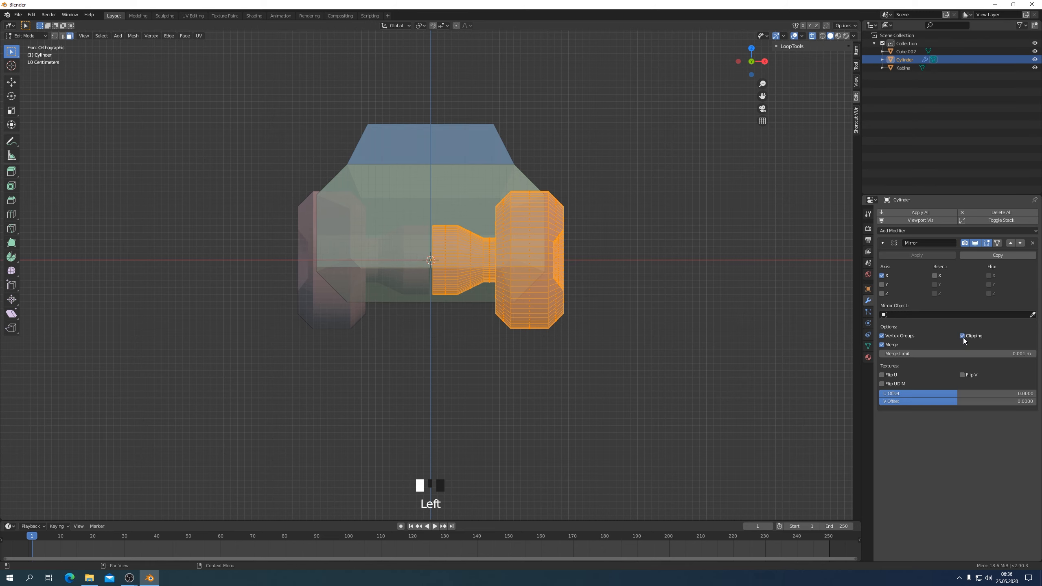
Move the vertex ring at the axle's open inner end toward negative X by about 0.205 m onto the vehicle's centre line
{"action": "scroll", "coordinate": [491, 229], "scroll_direction": "up", "scroll_amount": 2}
{"action": "left_click_drag", "start_coordinate": [417, 181], "coordinate": [436, 336]}
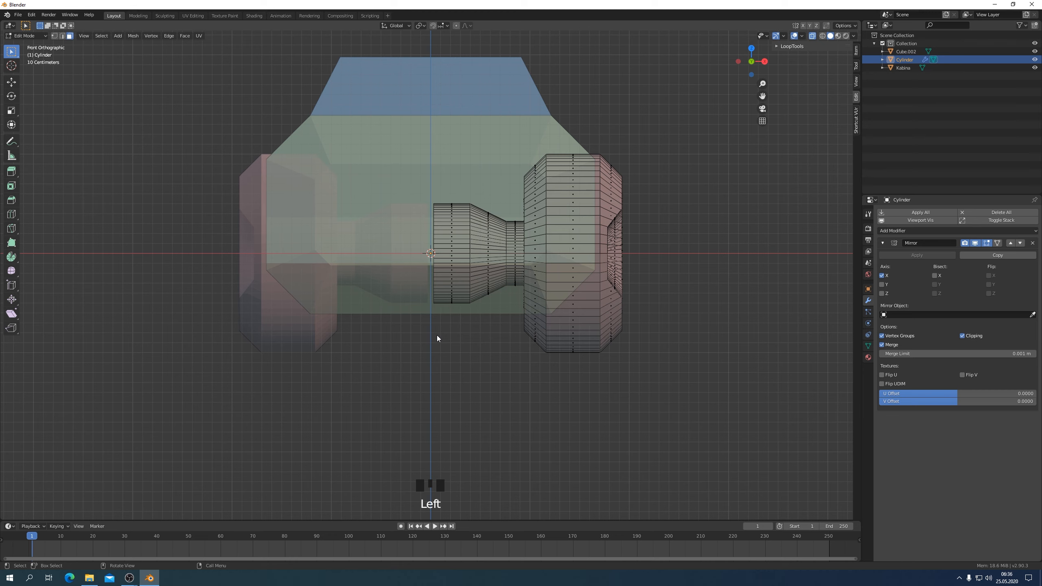
{"action": "left_click", "coordinate": [53, 36]}
{"action": "left_click_drag", "start_coordinate": [413, 185], "coordinate": [450, 347]}
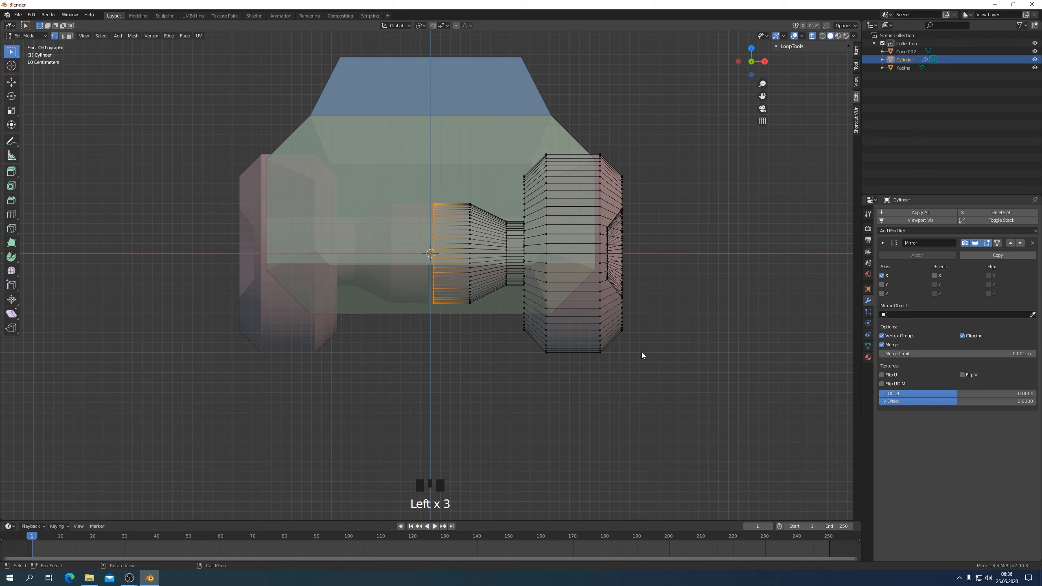
{"action": "key", "text": "g"}
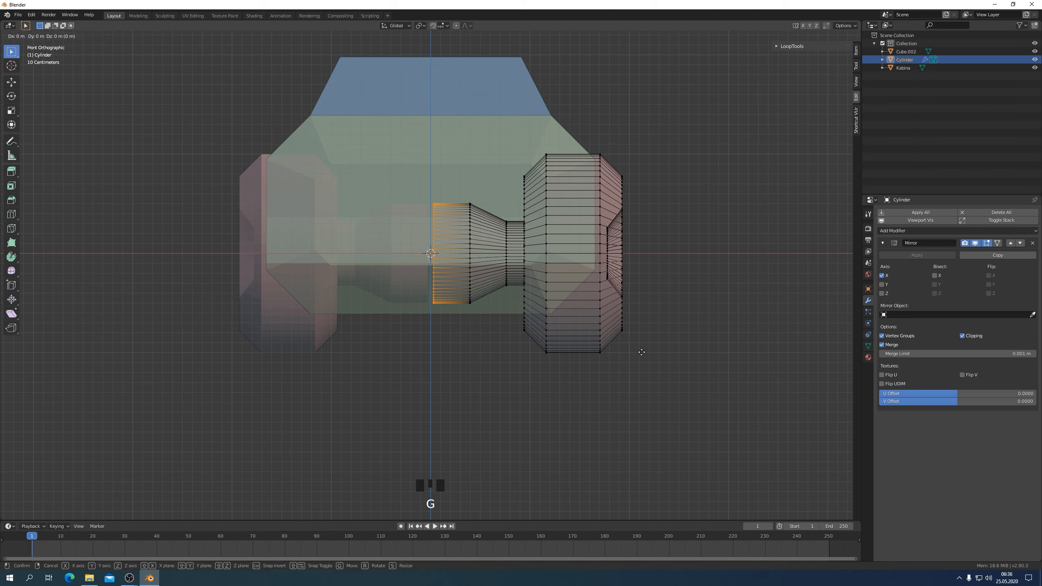
{"action": "left_click", "coordinate": [621, 352]}
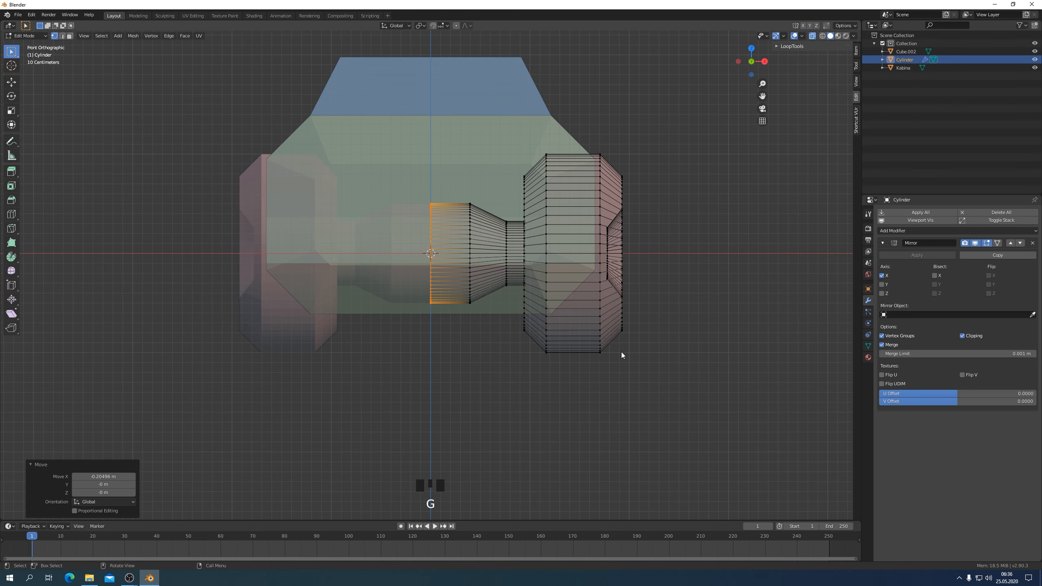
Scale the axle's vertex ring at the centre line up by about 1.073
{"action": "key", "text": "s"}
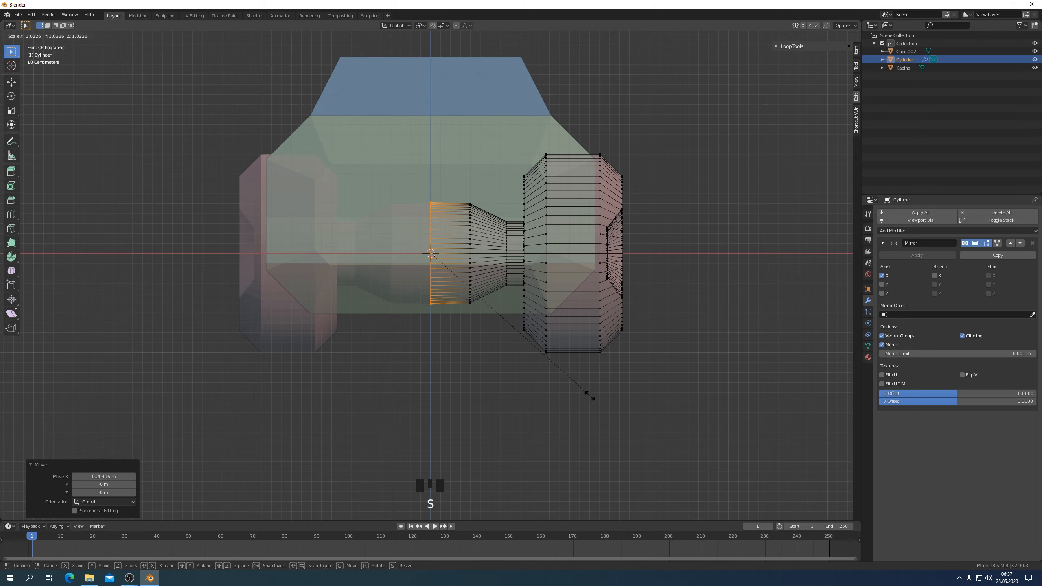
{"action": "left_click", "coordinate": [591, 410]}
{"action": "mouse_move", "coordinate": [591, 410]}
{"action": "middle_mouse_down"}
{"action": "mouse_move", "coordinate": [663, 438]}
{"action": "mouse_move", "coordinate": [597, 423]}
{"action": "middle_mouse_up"}
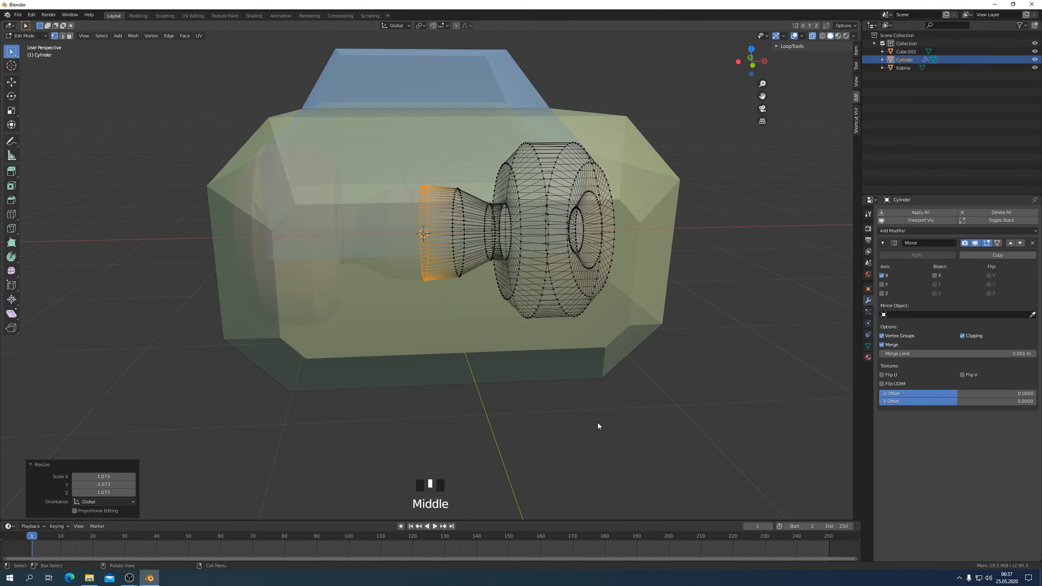
Scale the axle's vertex ring at the inner end of the narrow neck beside the wheel down by about 0.731
{"action": "key", "text": "KP_1"}
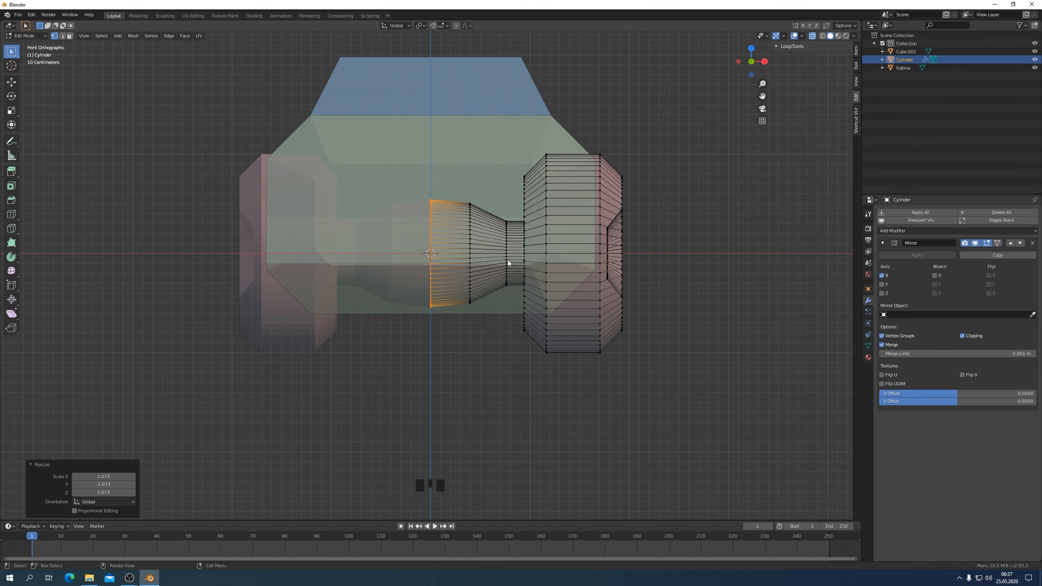
{"action": "left_click_drag", "start_coordinate": [501, 188], "coordinate": [514, 325]}
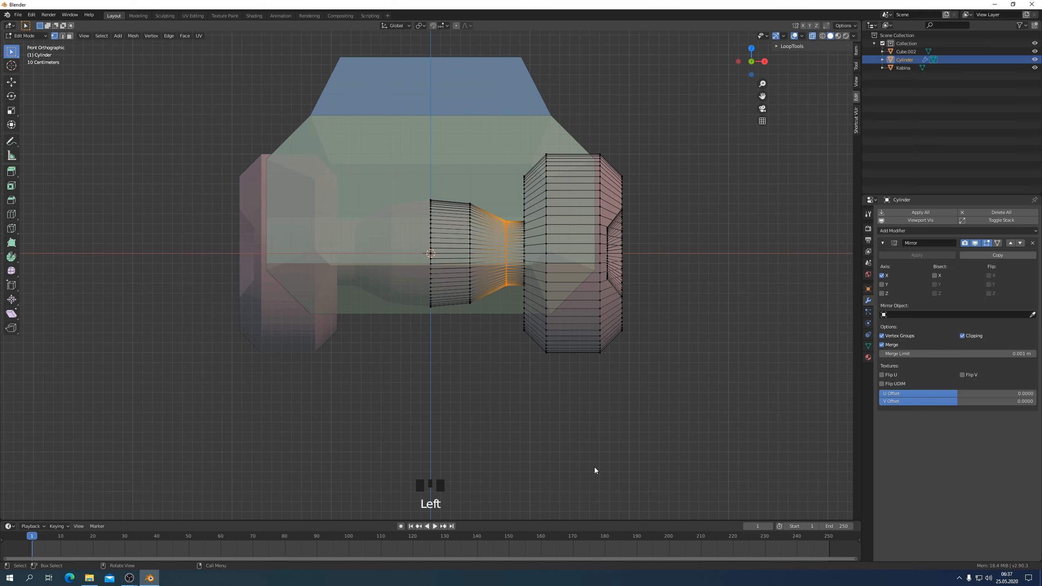
{"action": "key", "text": "s"}
{"action": "left_click", "coordinate": [565, 408]}
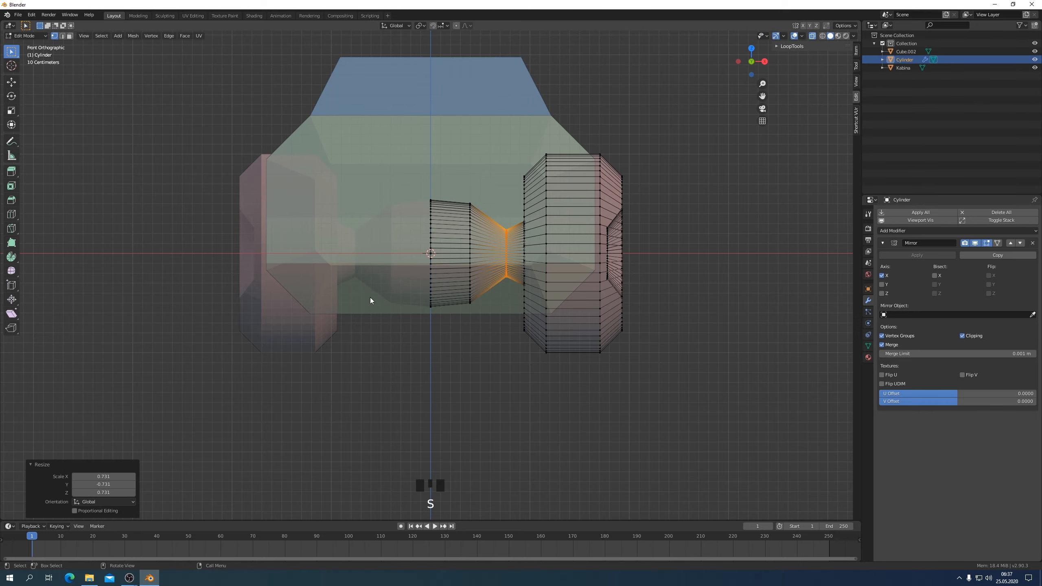
Move the whole wheel-and-axle mesh along negative Y by about 2.397 m to one end of the body
{"action": "middle_click_drag", "start_coordinate": [370, 297], "coordinate": [267, 358]}
{"action": "key", "text": "KP_3"}
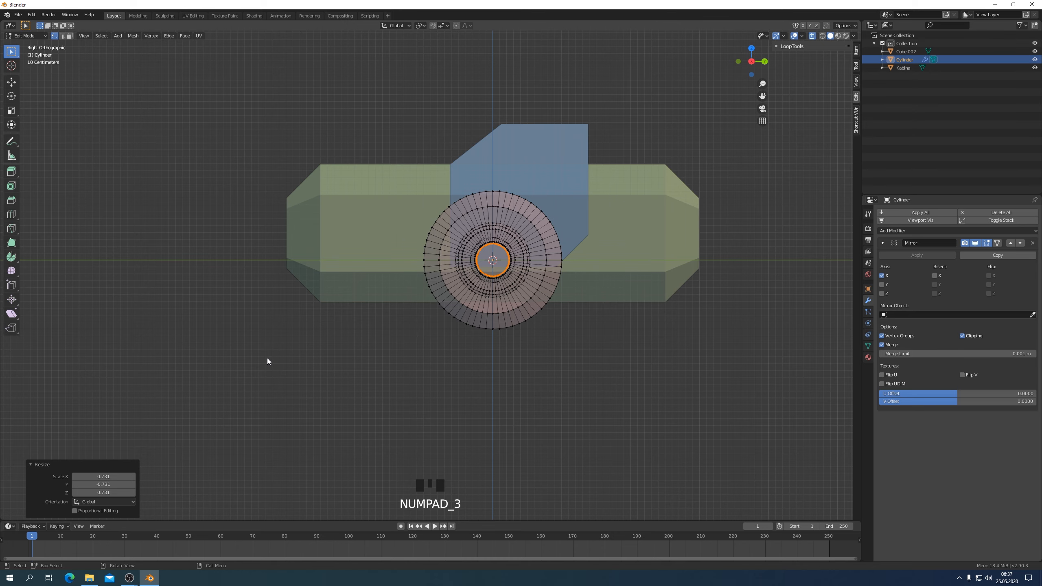
{"action": "key", "text": "KP_1"}
{"action": "key", "text": "KP_3"}
{"action": "left_click_drag", "start_coordinate": [386, 164], "coordinate": [600, 390]}
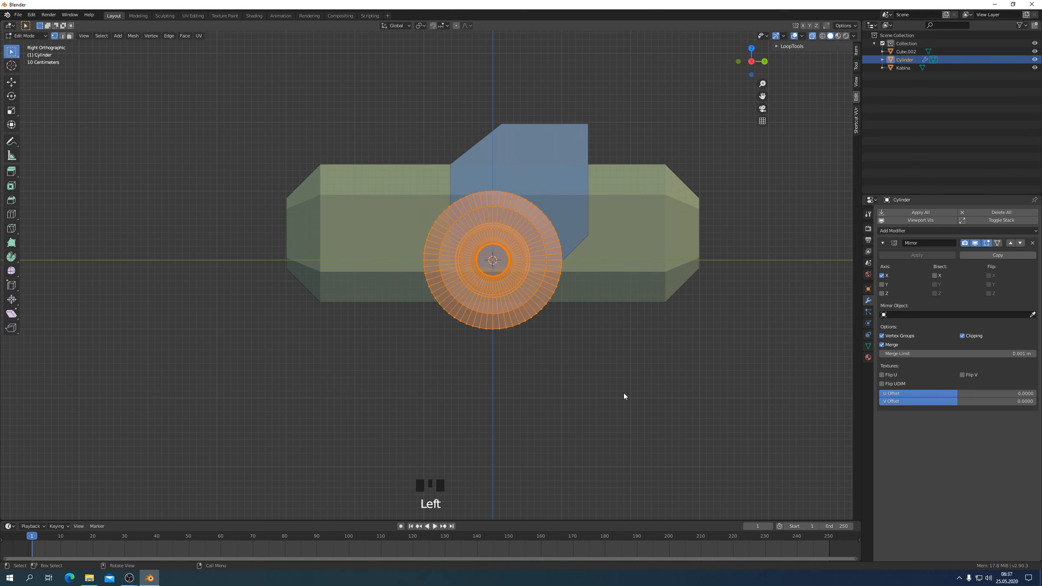
{"action": "key", "text": "g"}
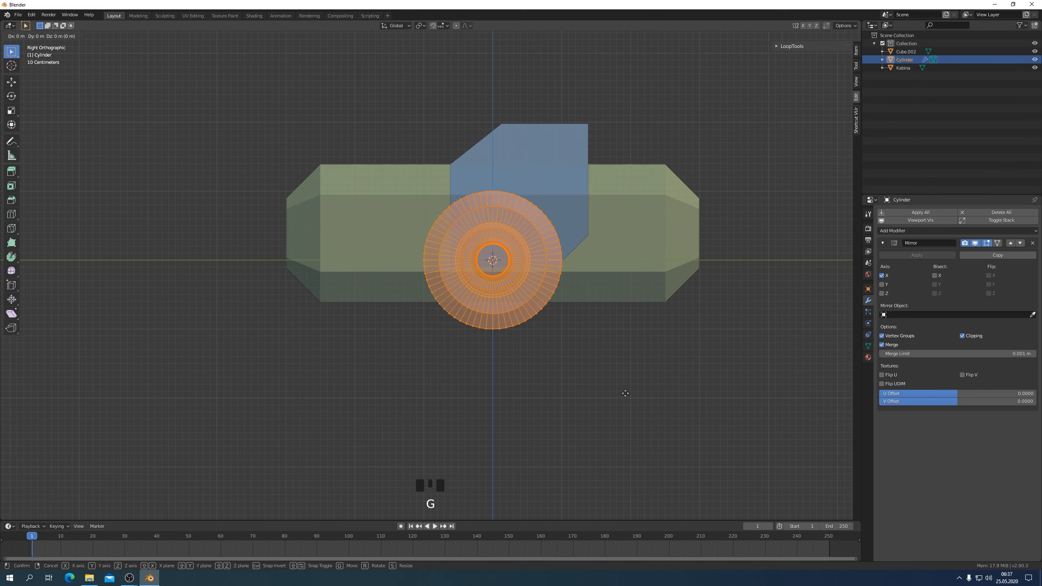
{"action": "key", "text": "y"}
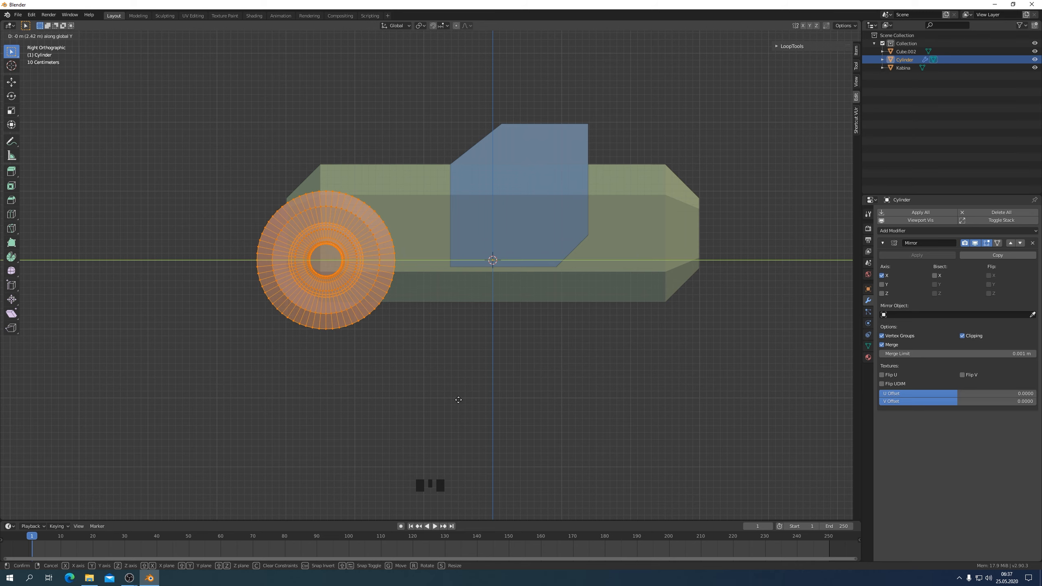
{"action": "left_click", "coordinate": [468, 402]}
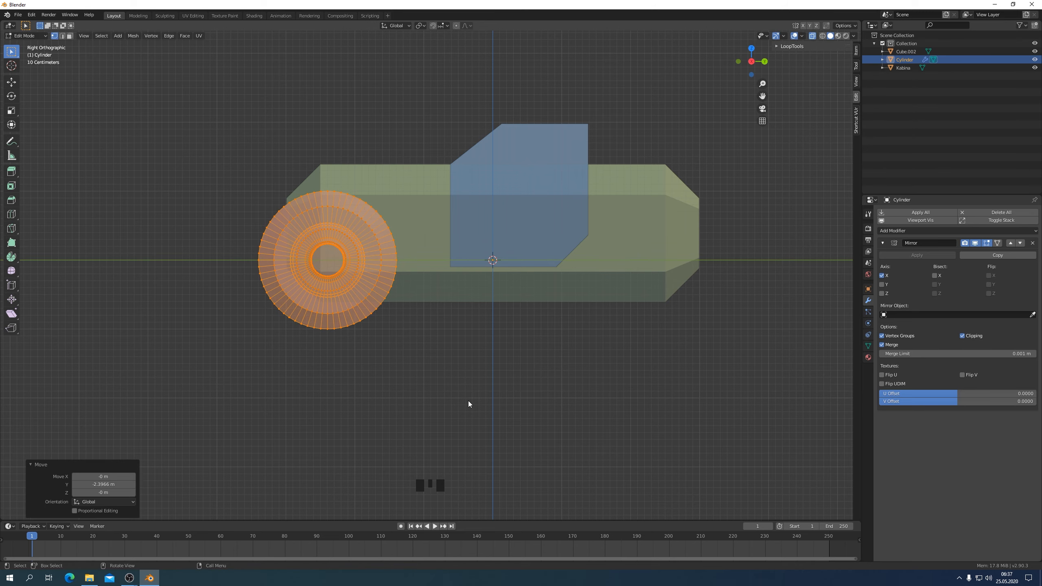
Enable the Y axis in the Mirror modifier to create the second pair of wheels at the body's other end
{"action": "mouse_move", "coordinate": [541, 379]}
{"action": "middle_mouse_down"}
{"action": "mouse_move", "coordinate": [588, 389]}
{"action": "mouse_move", "coordinate": [540, 392]}
{"action": "middle_mouse_up"}
{"action": "key", "text": "KP_3"}
{"action": "left_click", "coordinate": [882, 287]}
{"action": "scroll", "coordinate": [732, 328], "scroll_direction": "down", "scroll_amount": 4}
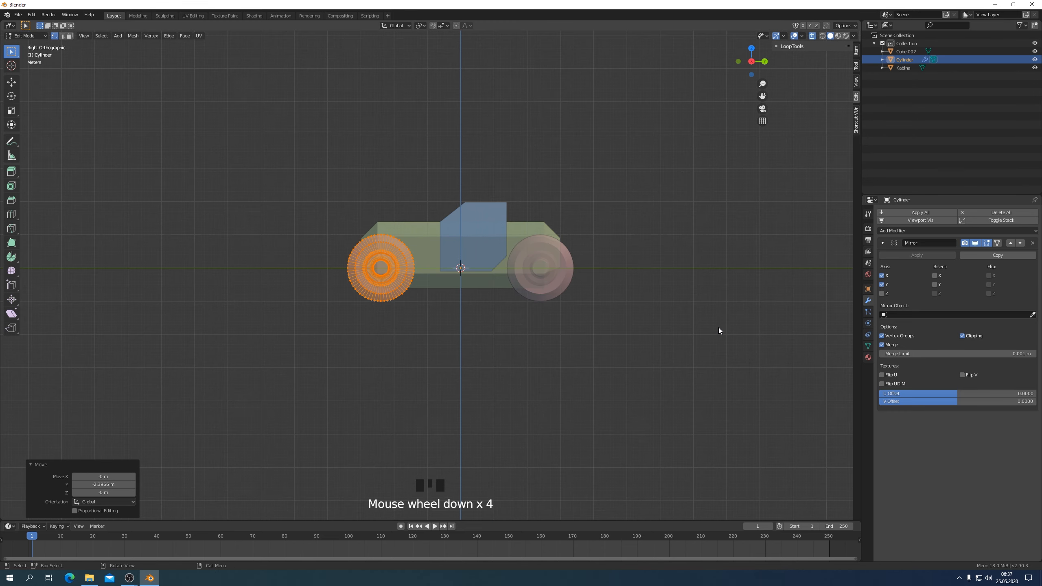
{"action": "middle_click_drag", "start_coordinate": [718, 329], "coordinate": [573, 348]}
{"action": "middle_click_drag", "start_coordinate": [661, 348], "coordinate": [670, 347]}
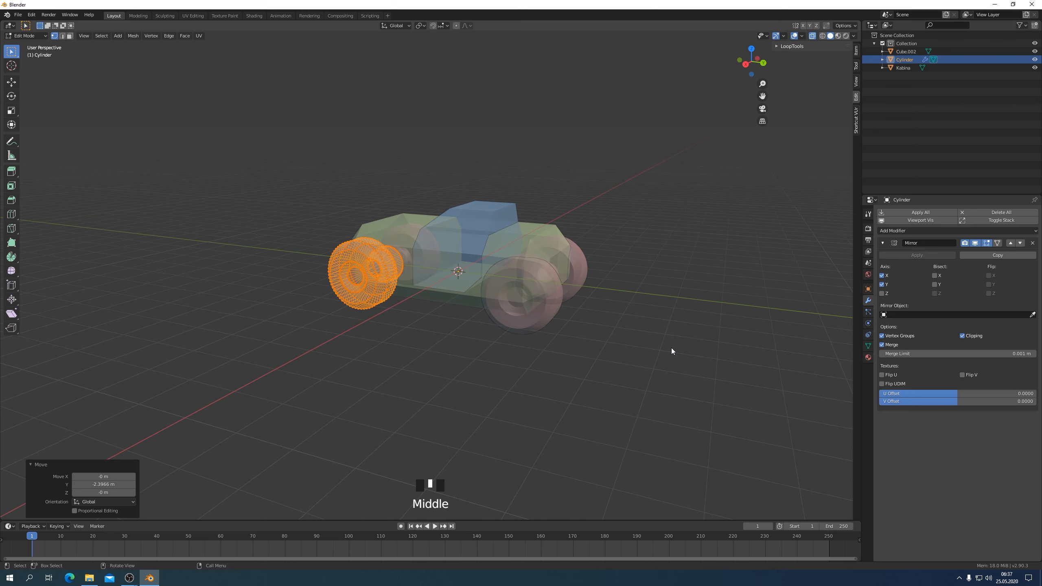
Turn off the viewport's X-ray display to show the vehicle with opaque surfaces
{"action": "key", "text": "KP_3"}
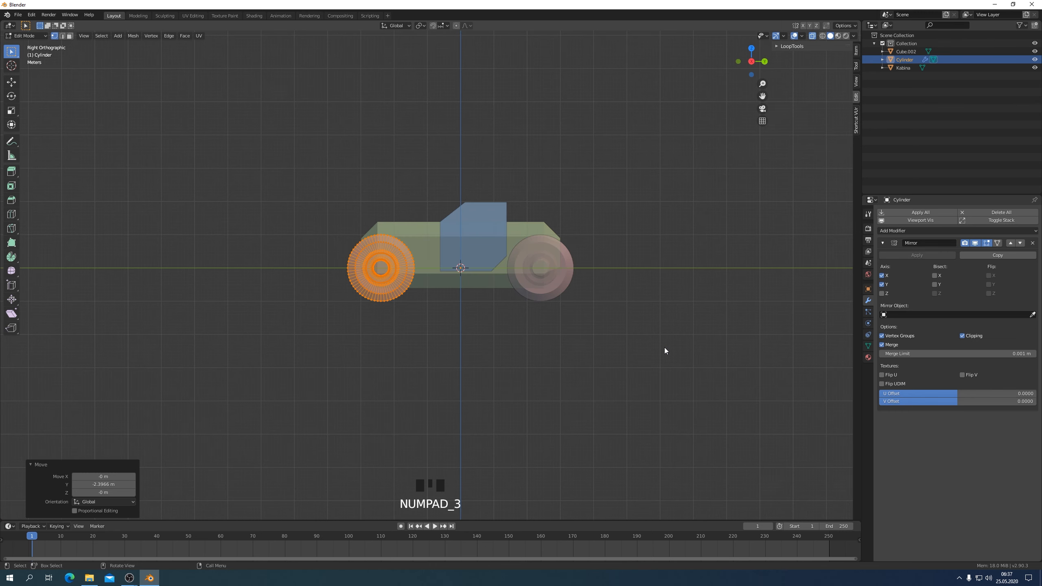
{"action": "key", "text": "KP_1"}
{"action": "scroll", "coordinate": [600, 355], "scroll_direction": "up", "scroll_amount": 4}
{"action": "middle_click_drag", "start_coordinate": [599, 355], "coordinate": [540, 375]}
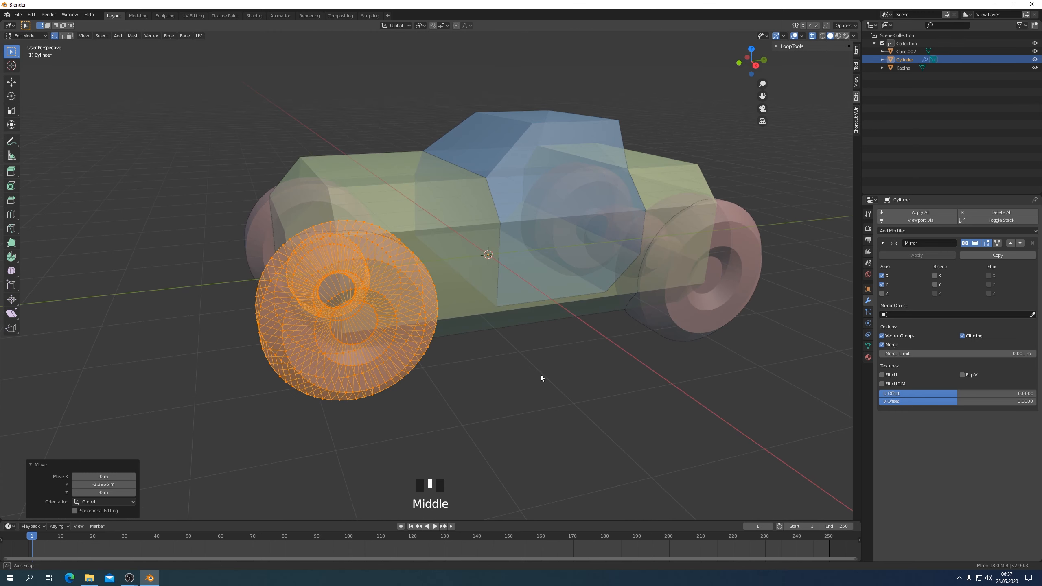
{"action": "left_click", "coordinate": [813, 37]}
{"action": "left_click", "coordinate": [813, 38]}
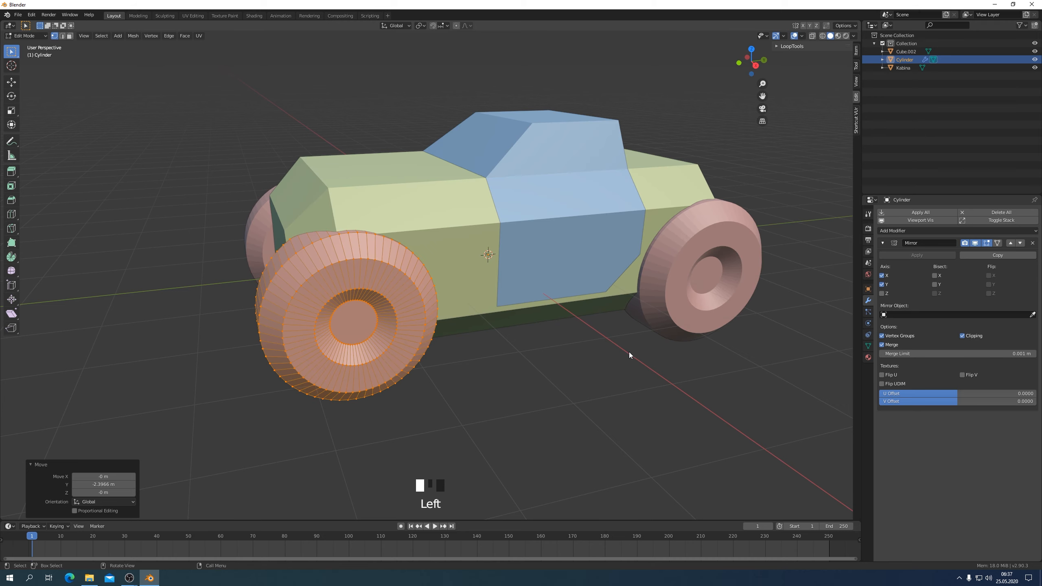
{"action": "scroll", "coordinate": [628, 352], "scroll_direction": "down", "scroll_amount": 3}
{"action": "middle_click_drag", "start_coordinate": [628, 351], "coordinate": [584, 345]}
Leave mesh editing, rename the wheels object as KOła and deselect it
{"action": "key", "text": "Tab"}
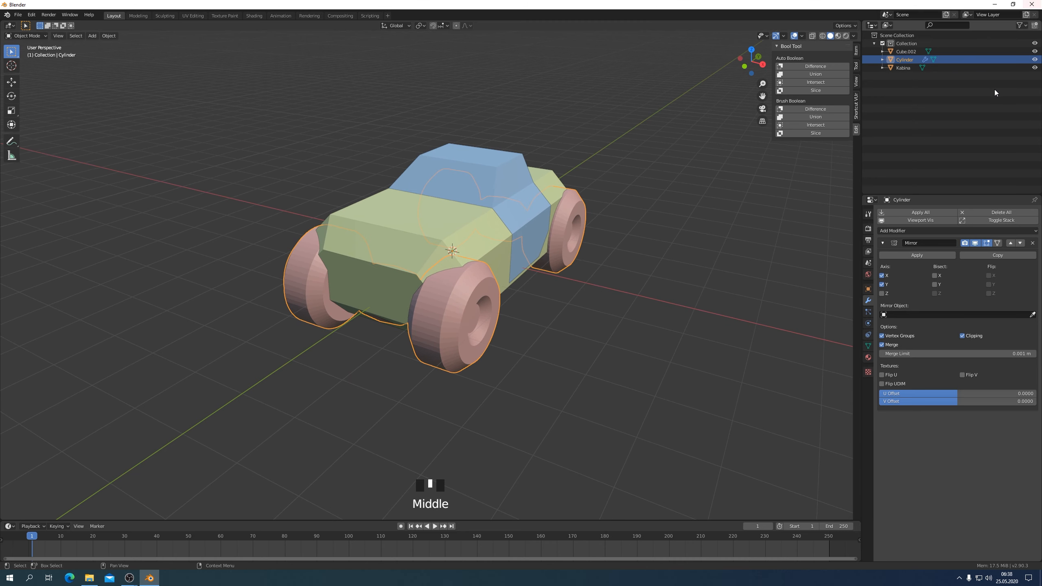
{"action": "double_click", "coordinate": [904, 59]}
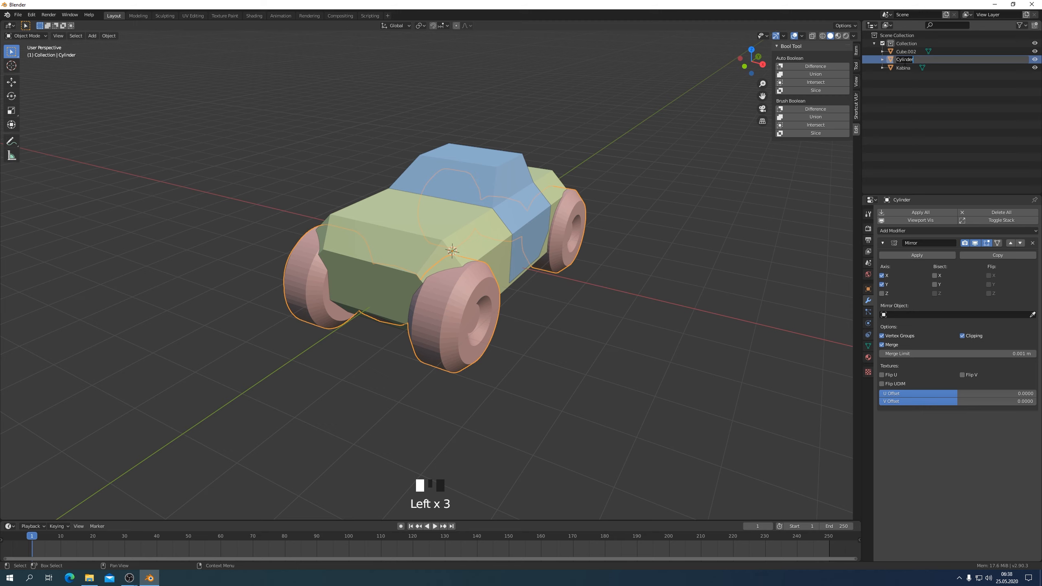
{"action": "type", "text": "KOła"}
{"action": "key", "text": "Return"}
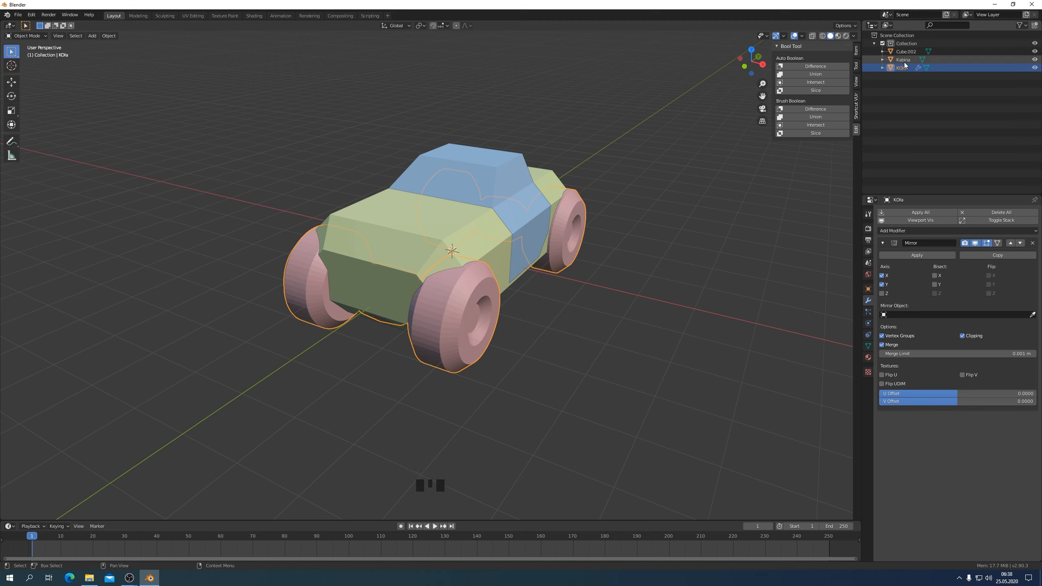
{"action": "left_click", "coordinate": [906, 89]}
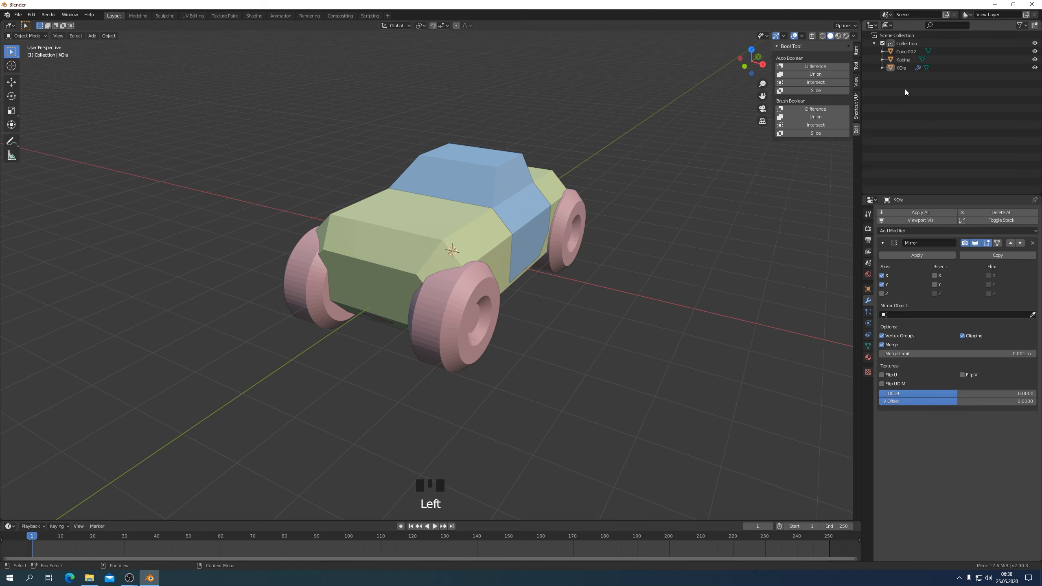
Duplicate the wheels object in place and subtract the duplicate from the green body with a Bool Tool Auto Boolean Difference
{"action": "middle_click_drag", "start_coordinate": [556, 341], "coordinate": [461, 341]}
{"action": "key", "text": "KP_3"}
{"action": "scroll", "coordinate": [478, 318], "scroll_direction": "up", "scroll_amount": 2}
{"action": "left_click", "coordinate": [464, 325]}
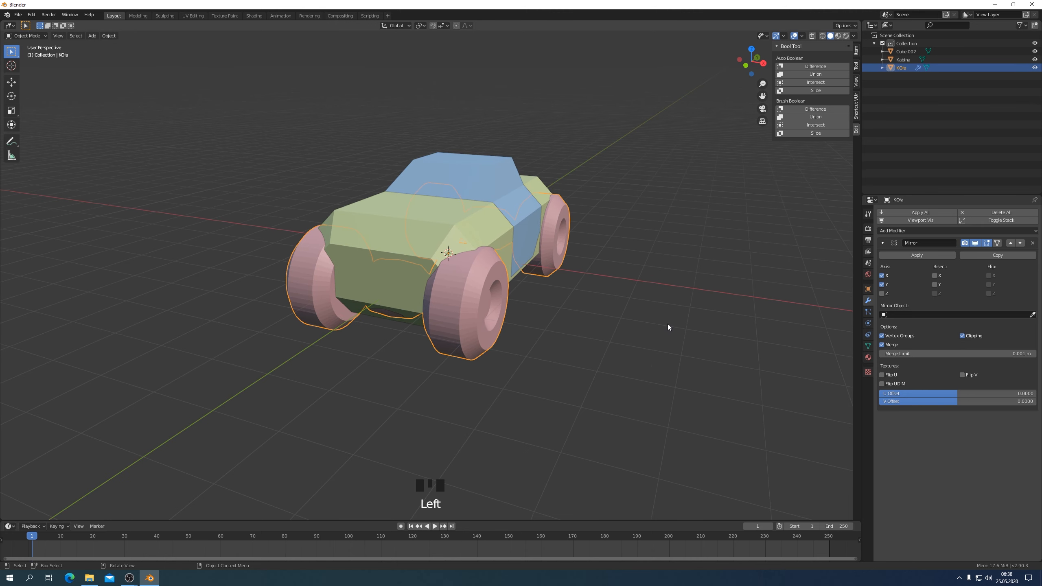
{"action": "key", "text": "shift"}
{"action": "key", "text": "shift+d"}
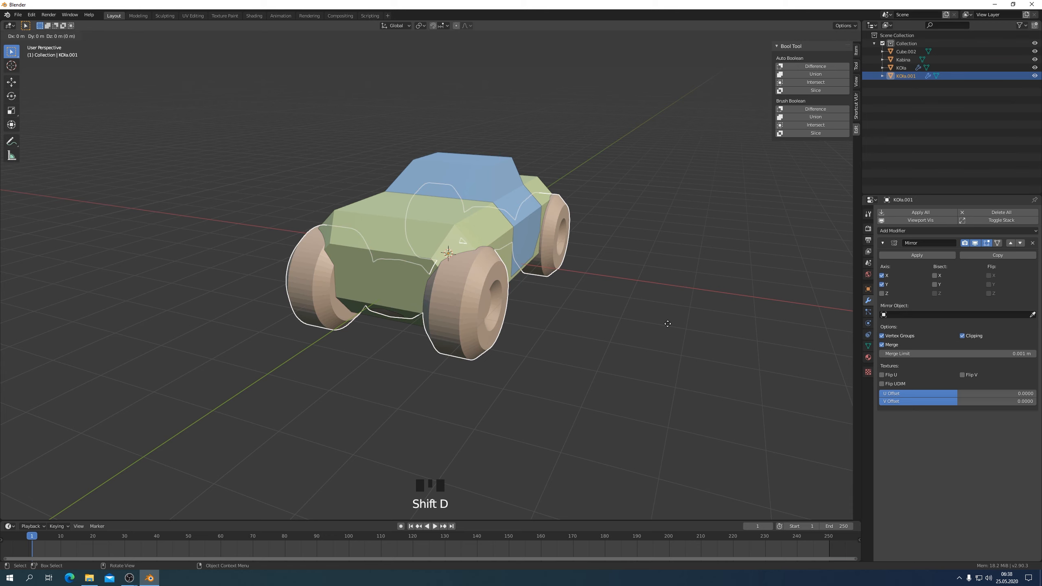
{"action": "right_click", "coordinate": [667, 324]}
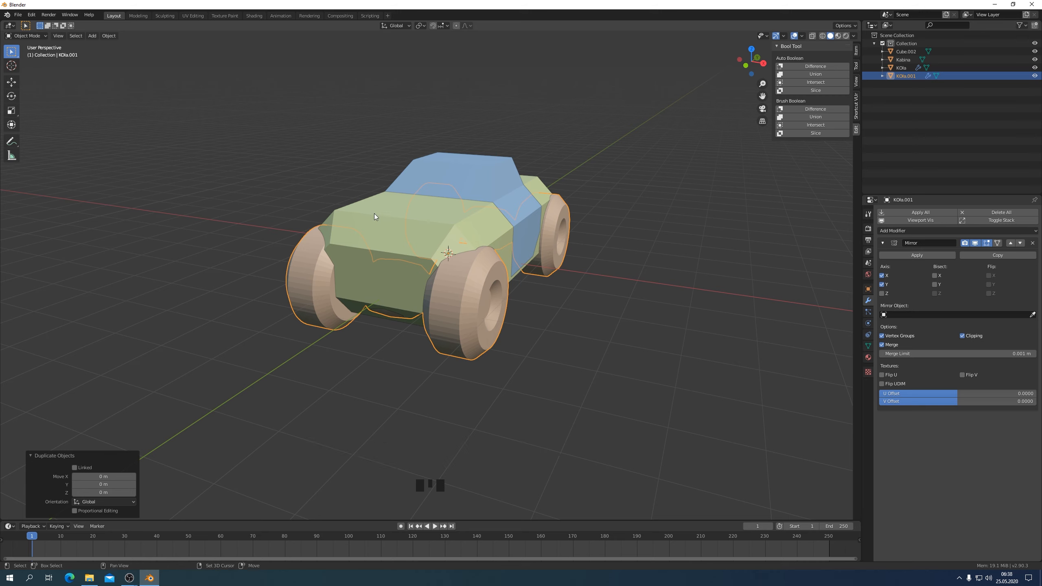
{"action": "left_click", "coordinate": [360, 207], "text": "shift"}
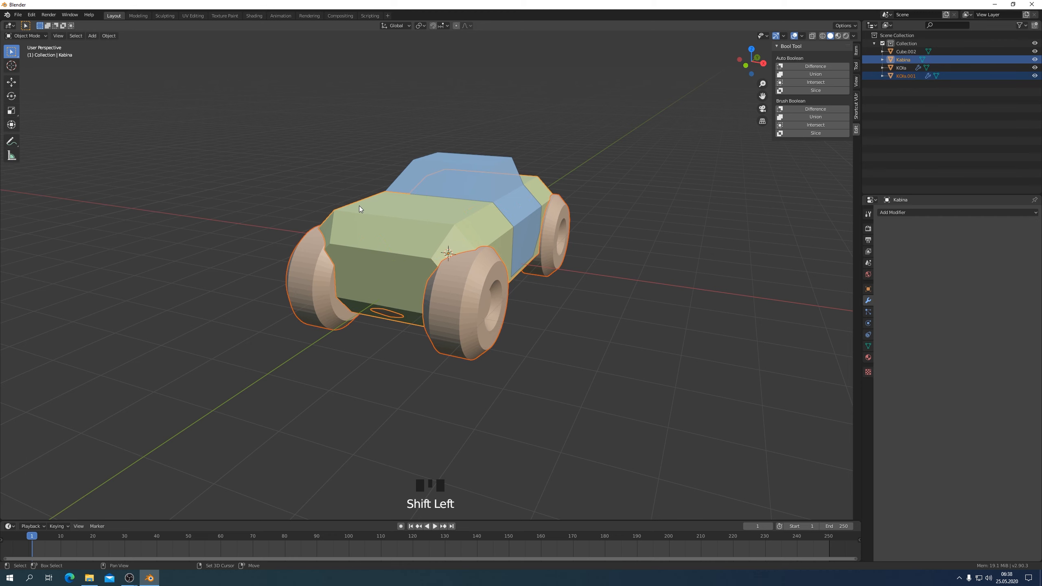
{"action": "left_click", "coordinate": [817, 66]}
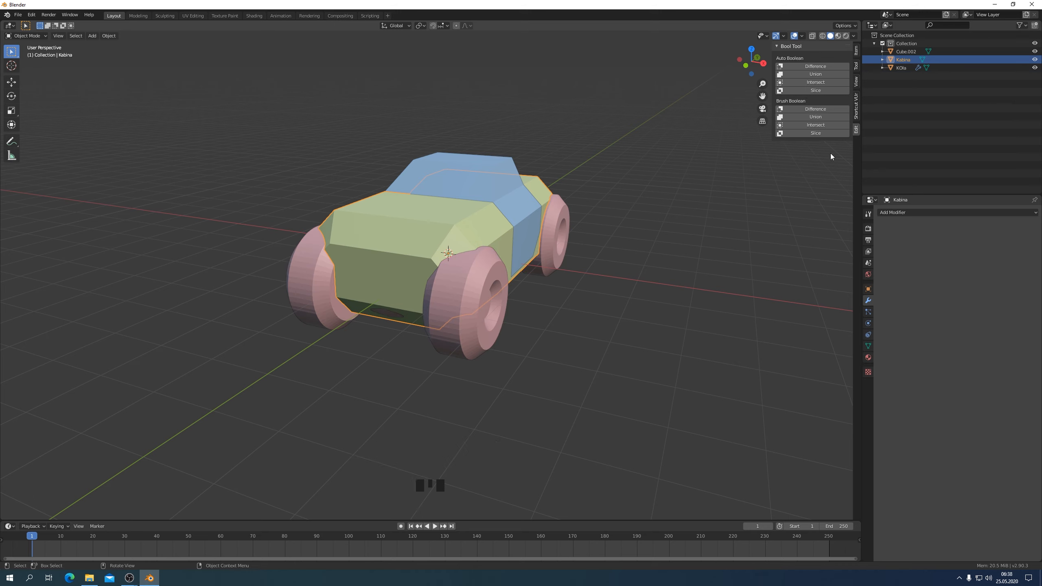
Hide the wheels object briefly to inspect the recesses cut into the green body, and show the wheels again
{"action": "left_click", "coordinate": [1034, 68]}
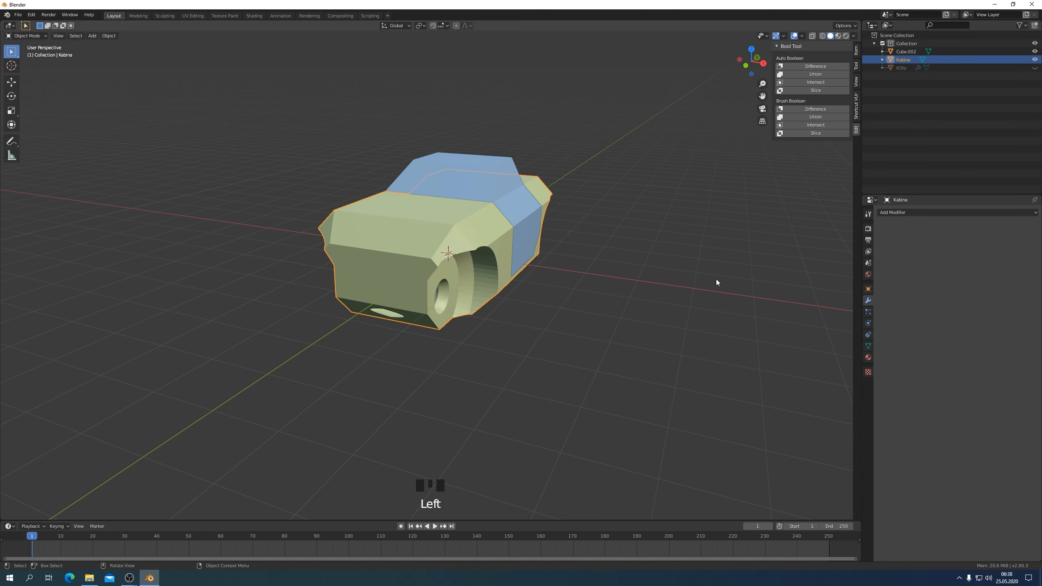
{"action": "middle_click_drag", "start_coordinate": [717, 279], "coordinate": [706, 247]}
{"action": "middle_click_drag", "start_coordinate": [350, 268], "coordinate": [378, 306]}
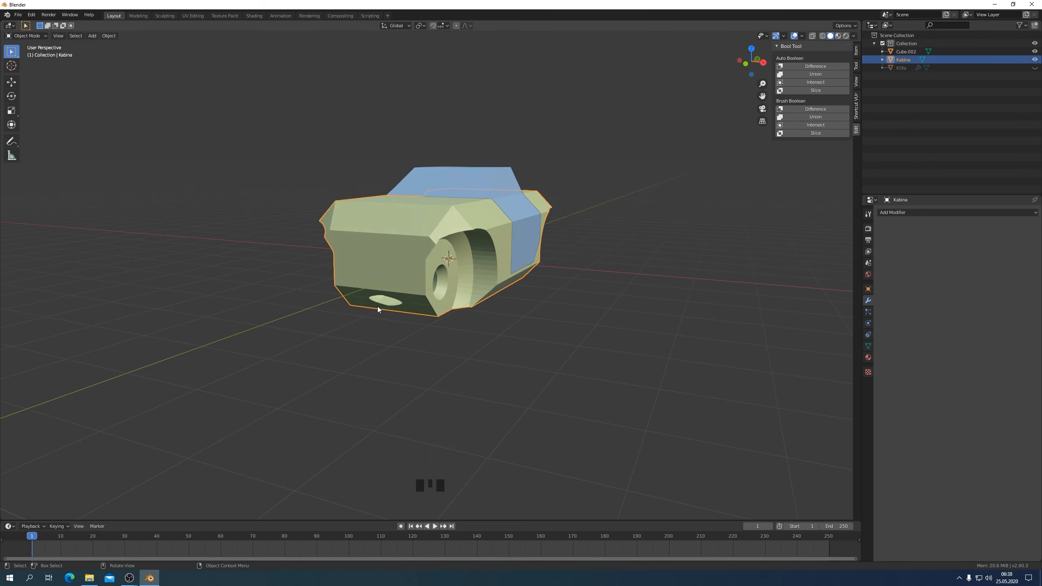
{"action": "left_click", "coordinate": [1034, 67]}
{"action": "middle_click_drag", "start_coordinate": [677, 283], "coordinate": [603, 331]}
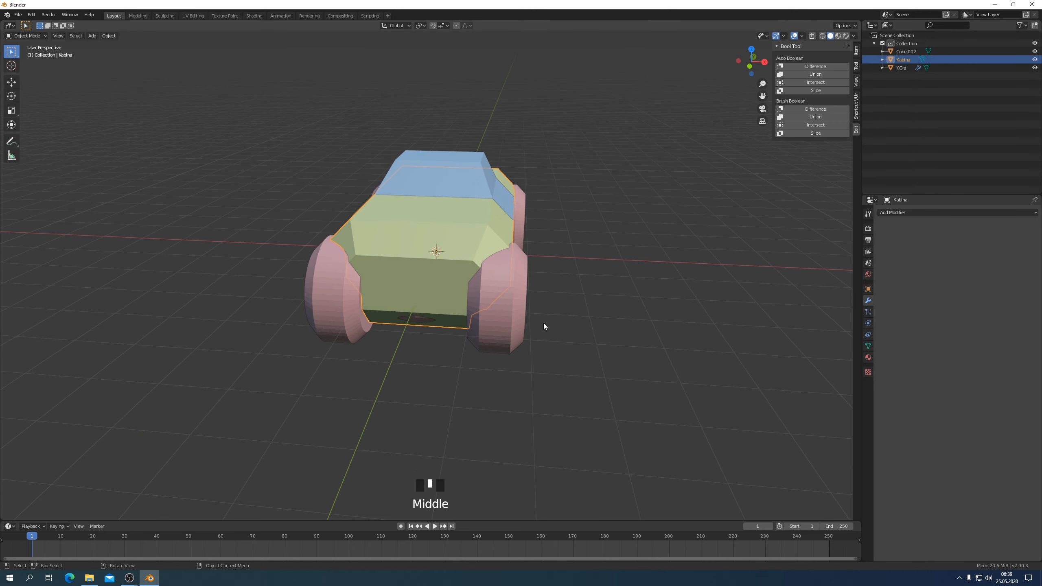
Enter mesh editing on the wheels object in front view with X-ray display on, and scale its whole mesh to about 0.9
{"action": "left_click", "coordinate": [507, 317]}
{"action": "key", "text": "Tab"}
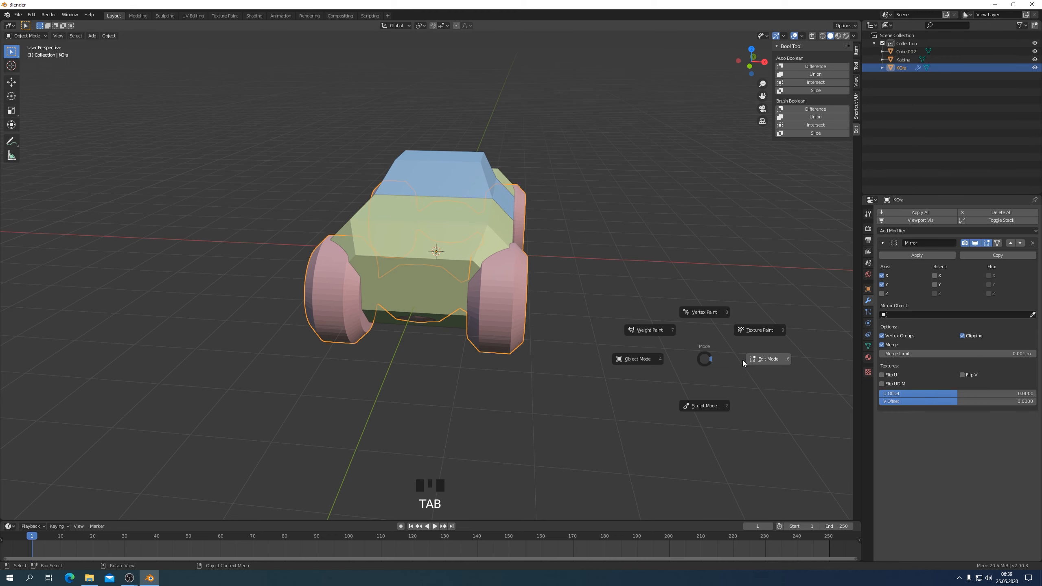
{"action": "left_click", "coordinate": [753, 360]}
{"action": "key", "text": "KP_1"}
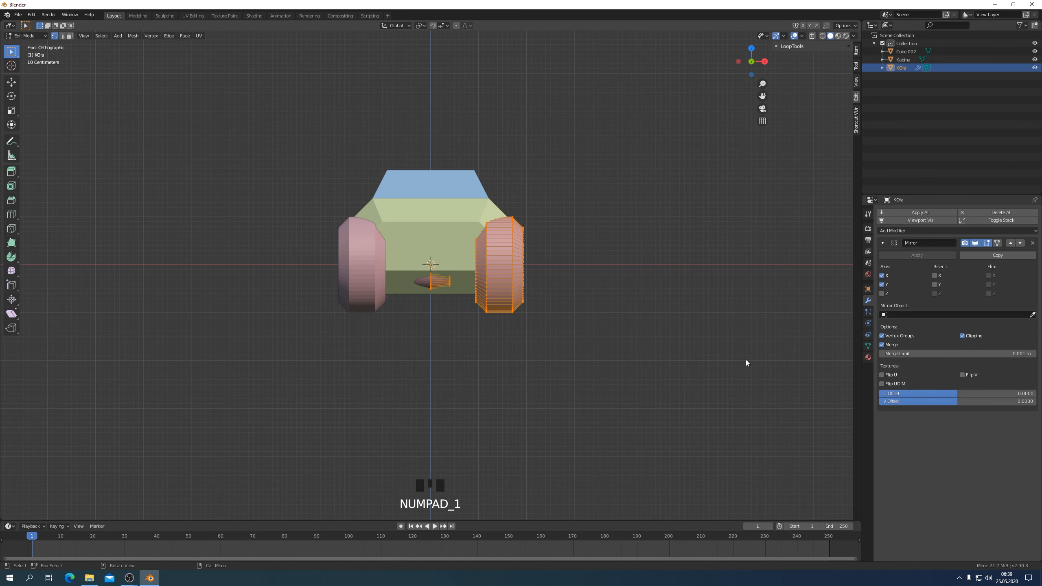
{"action": "left_click", "coordinate": [812, 37]}
{"action": "scroll", "coordinate": [615, 336], "scroll_direction": "up", "scroll_amount": 2}
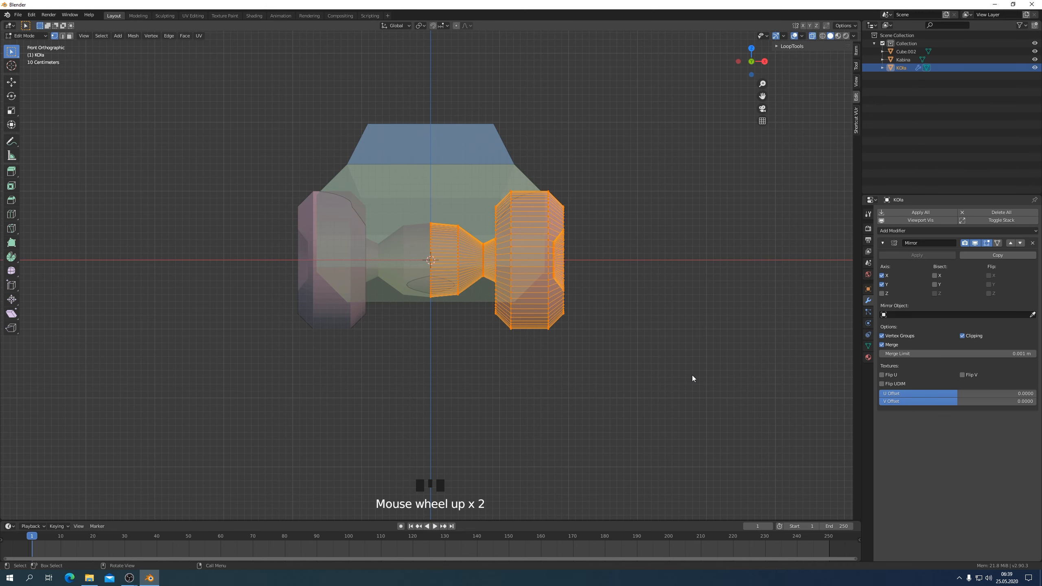
{"action": "key", "text": "s"}
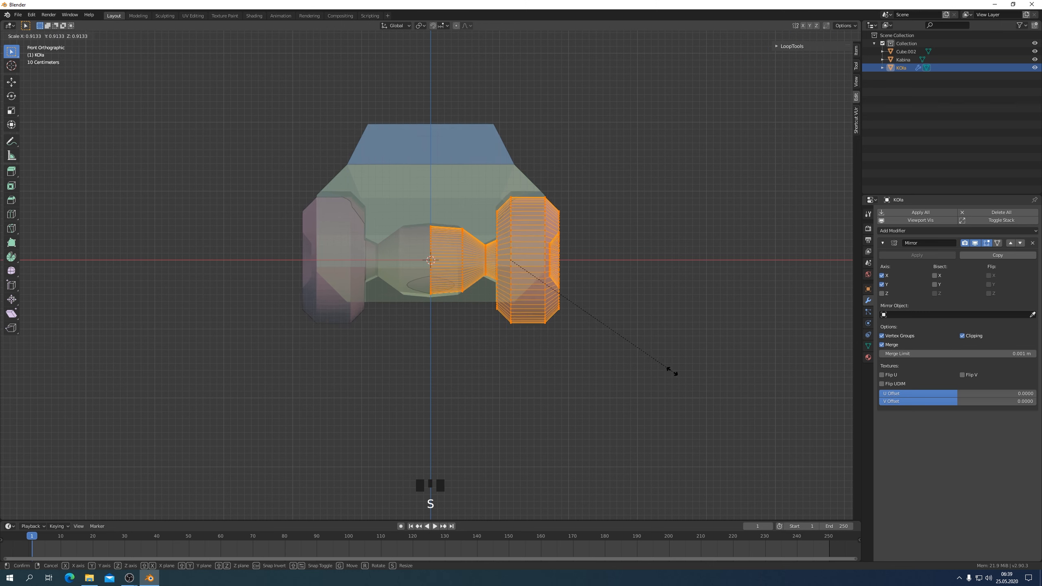
{"action": "left_click", "coordinate": [669, 369]}
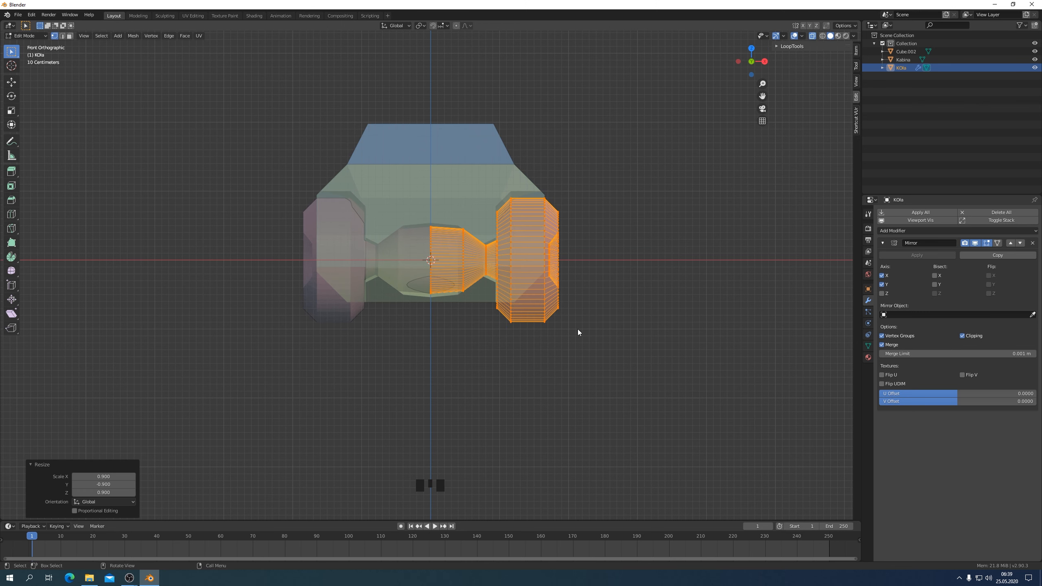
Select the outer vertex ring of the axle's thick middle section and move it inward along X
{"action": "left_click_drag", "start_coordinate": [441, 206], "coordinate": [465, 326]}
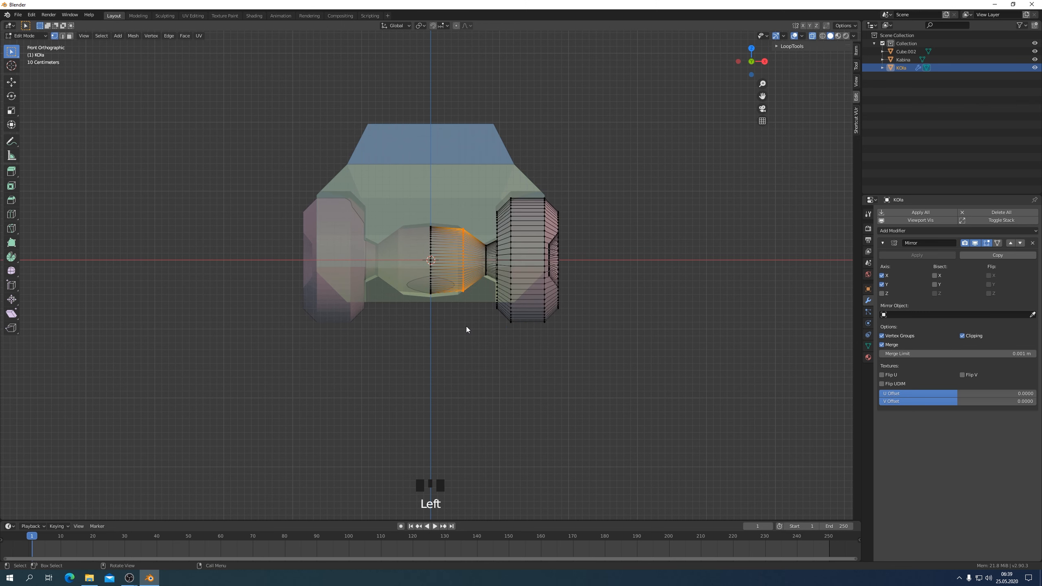
{"action": "key", "text": "g"}
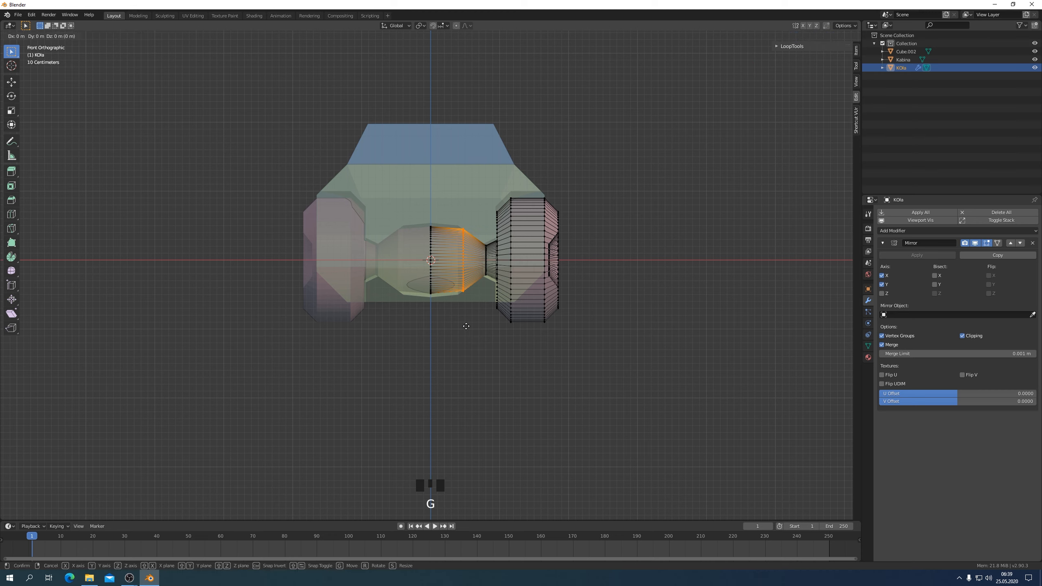
{"action": "key", "text": "x"}
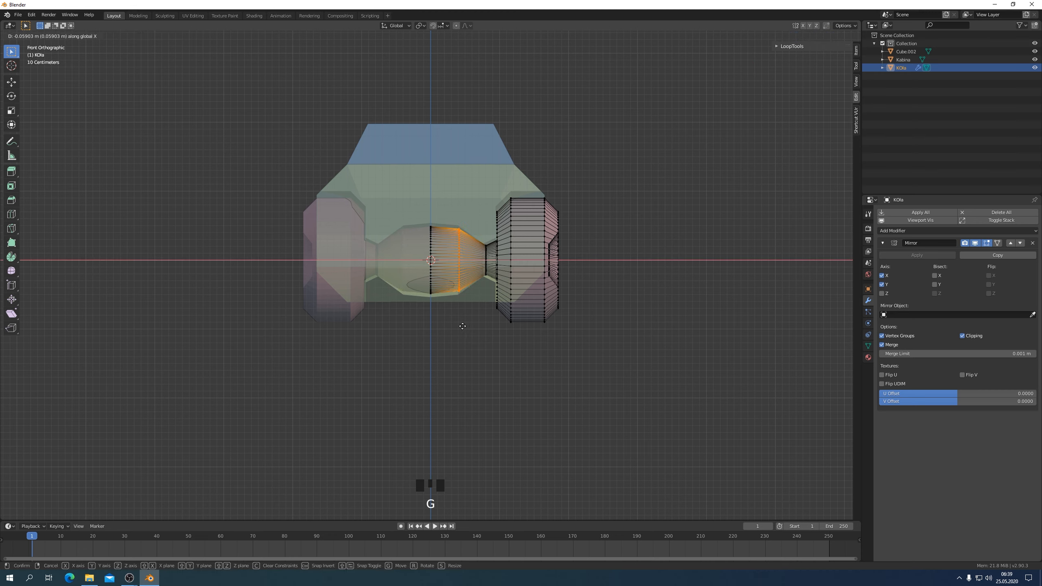
{"action": "left_click", "coordinate": [459, 325]}
Scale the axle's neck ring beside the wheel to about 0.78 and adjust its X position, finishing with a move of about -0.065 m
{"action": "left_click_drag", "start_coordinate": [477, 228], "coordinate": [492, 319]}
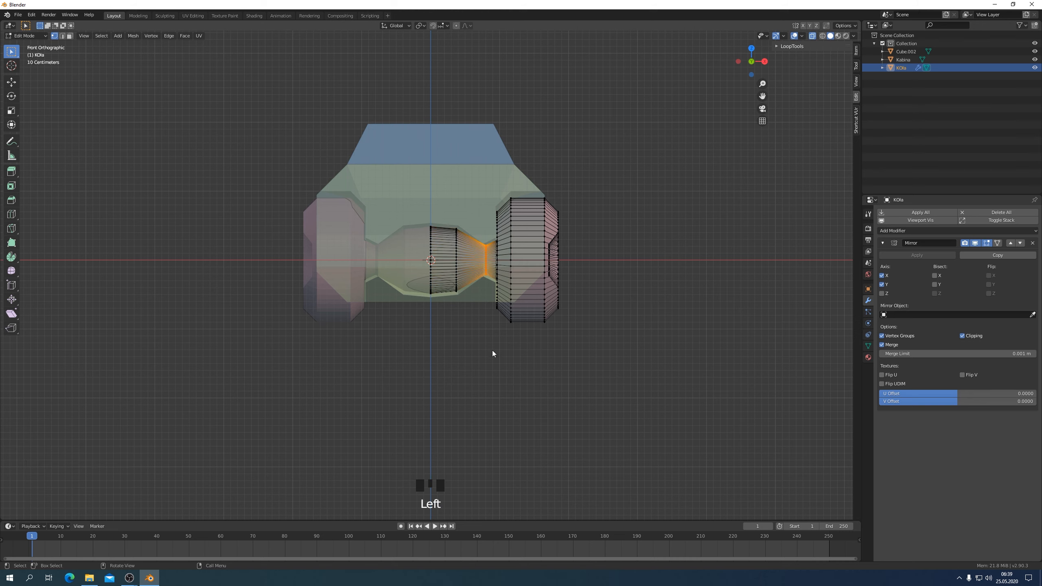
{"action": "key", "text": "g"}
{"action": "key", "text": "x"}
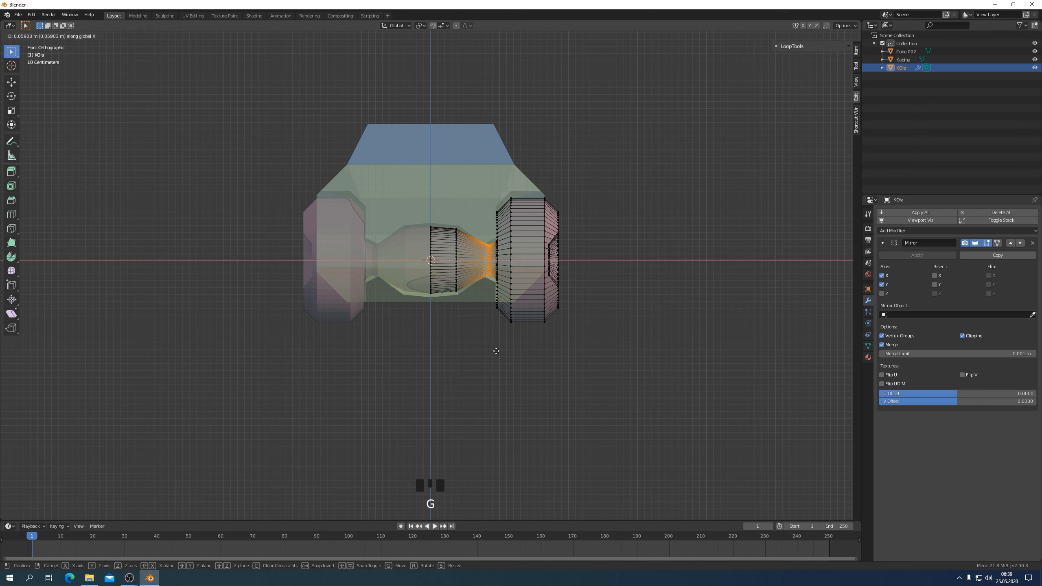
{"action": "left_click", "coordinate": [508, 362]}
{"action": "key", "text": "s"}
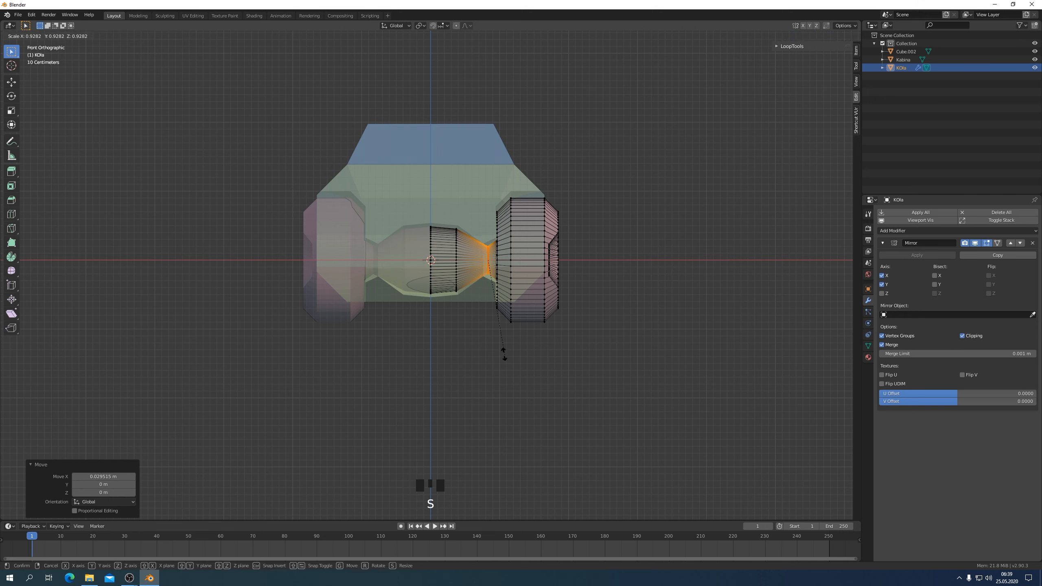
{"action": "left_click", "coordinate": [495, 339]}
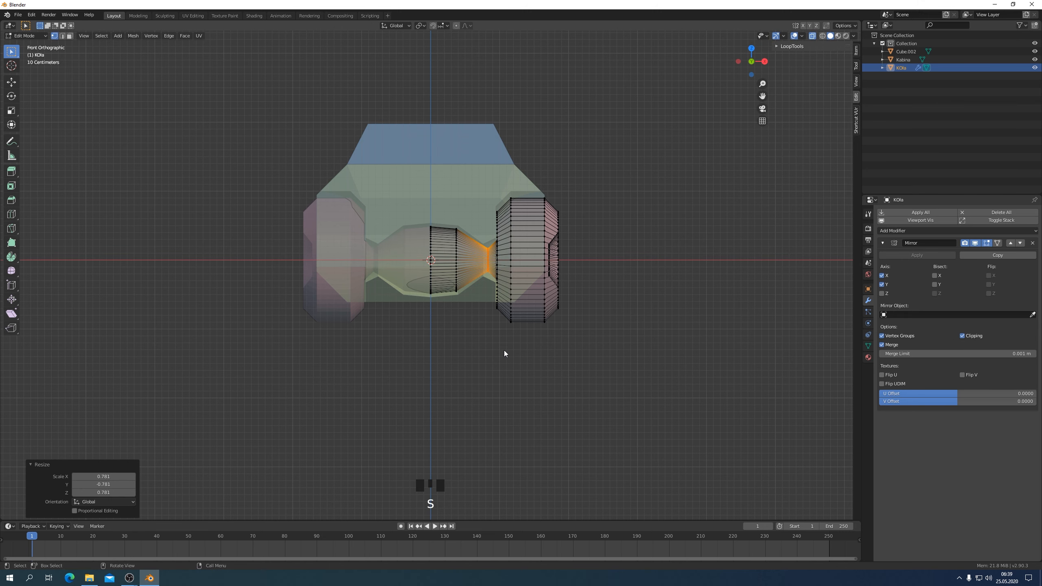
{"action": "key", "text": "g"}
{"action": "key", "text": "x"}
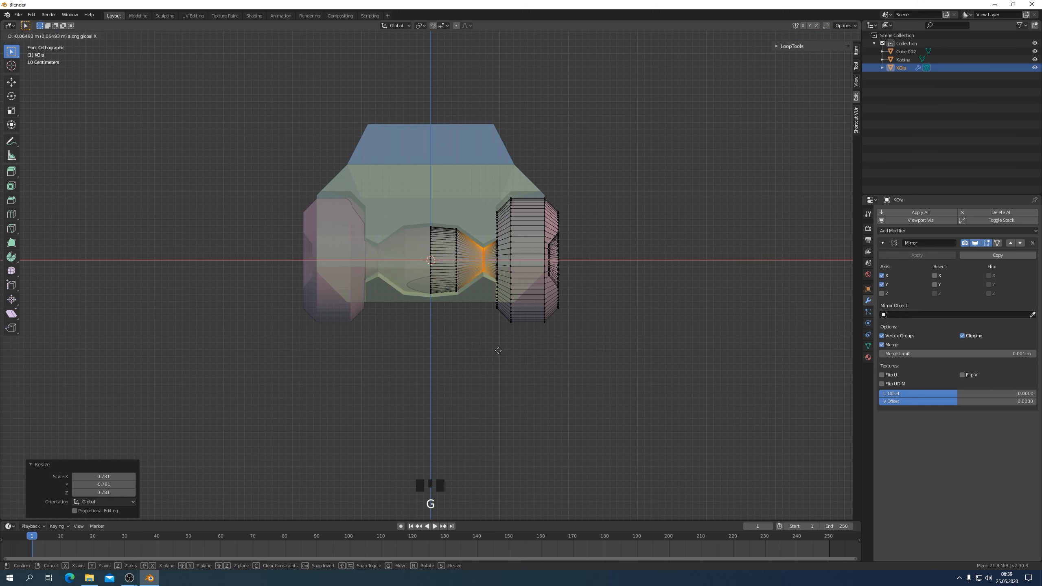
{"action": "left_click", "coordinate": [499, 350]}
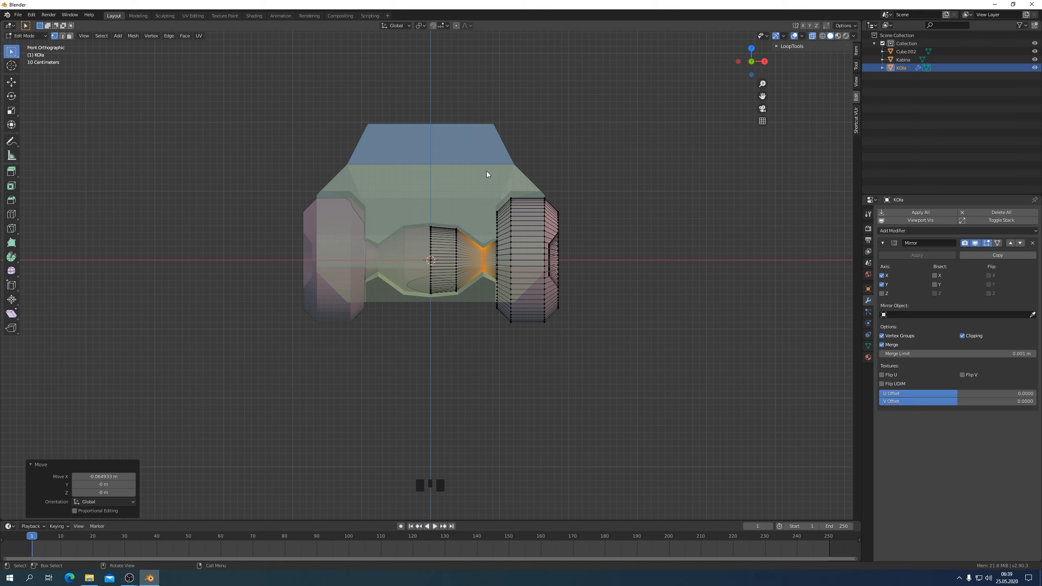
Select the vertices on the wheel's inner side and move them outward along X by about 0.018 m
{"action": "left_click_drag", "start_coordinate": [491, 171], "coordinate": [521, 357]}
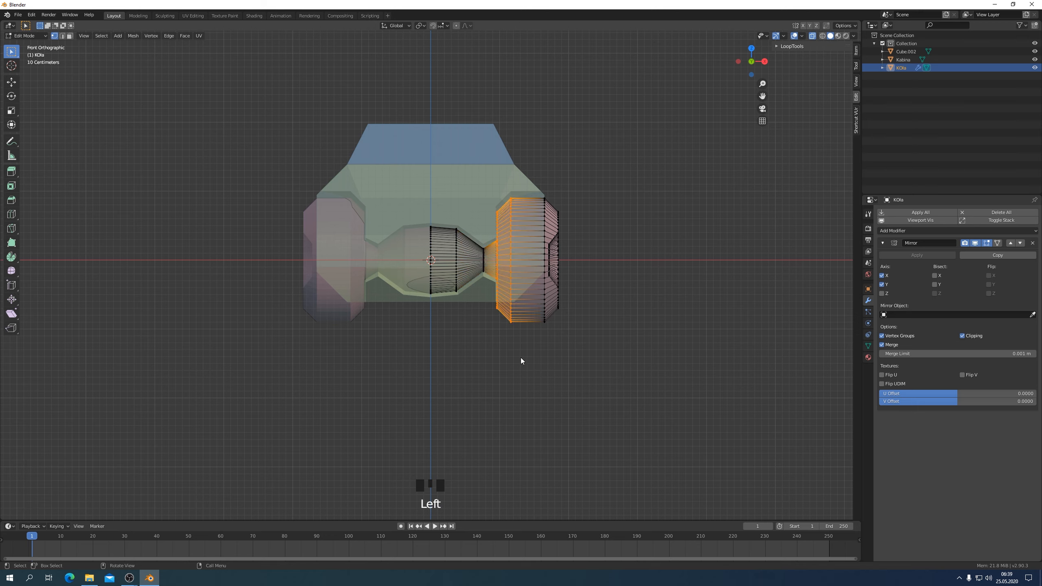
{"action": "key", "text": "g"}
{"action": "key", "text": "x"}
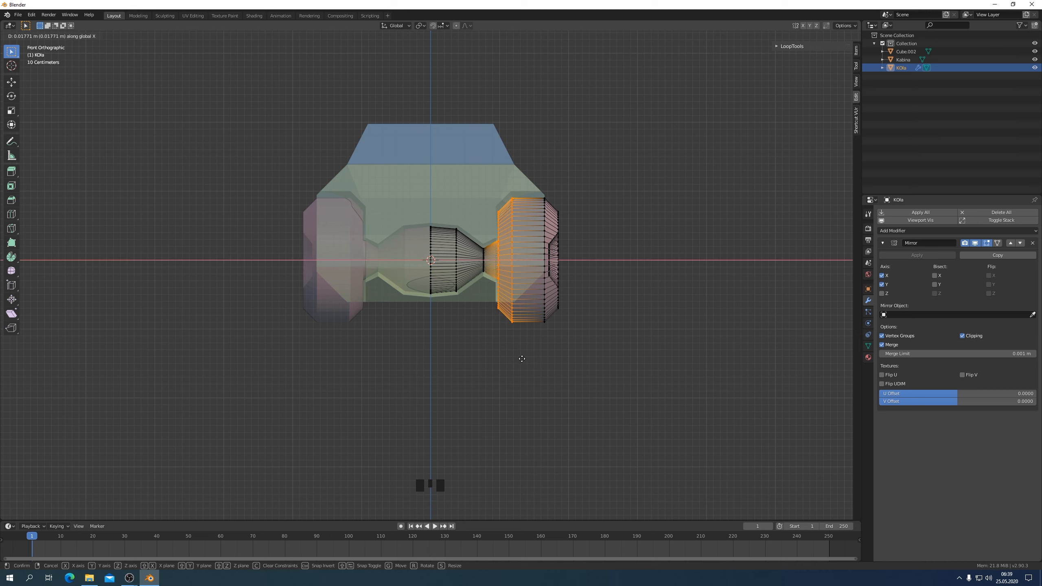
{"action": "left_click", "coordinate": [521, 358]}
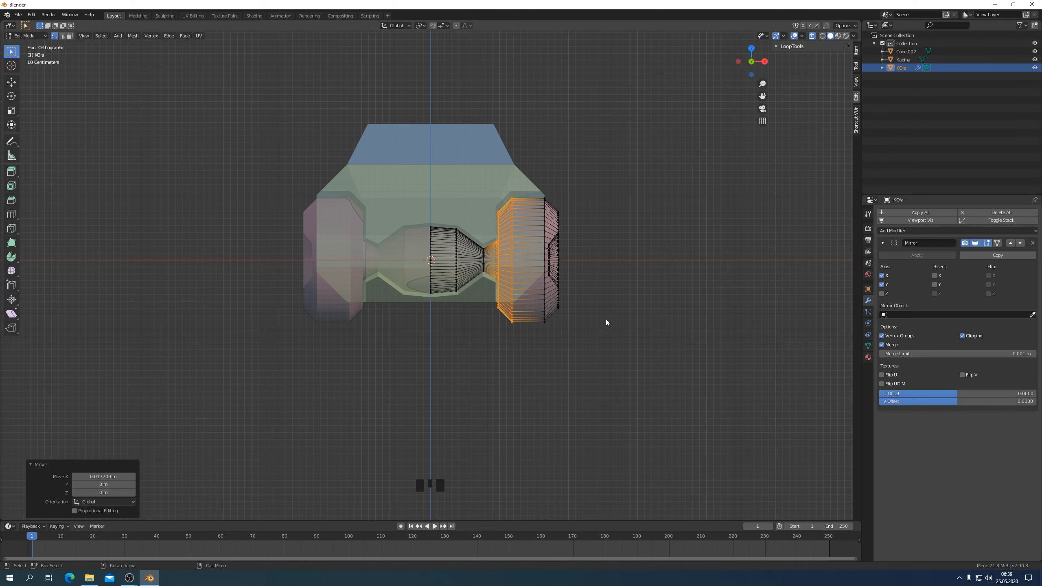
{"action": "middle_click_drag", "start_coordinate": [629, 321], "coordinate": [618, 342]}
{"action": "key", "text": "KP_1"}
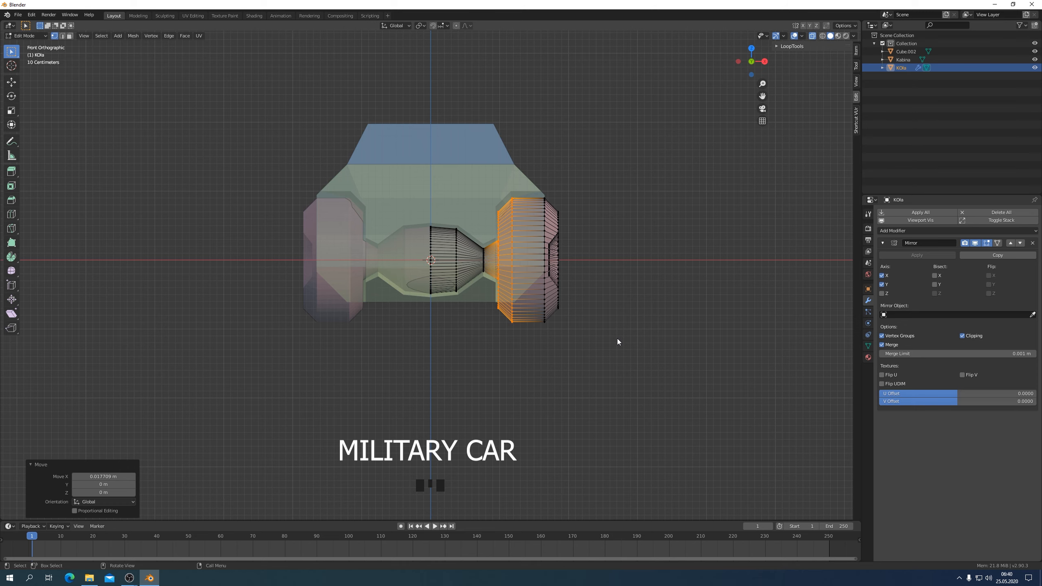
{"action": "scroll", "coordinate": [617, 339], "scroll_direction": "down", "scroll_amount": 2}
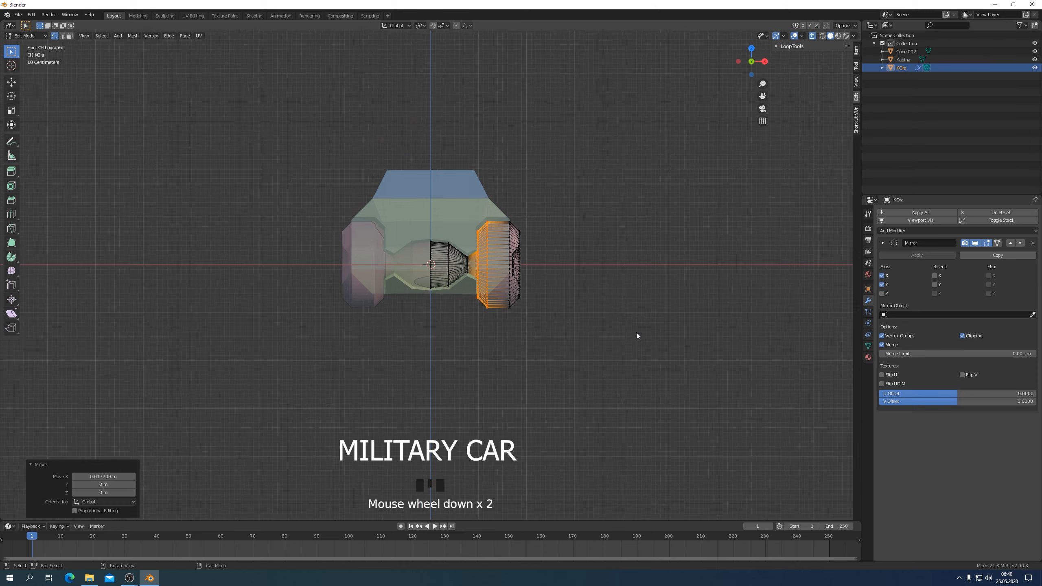
{"action": "mouse_move", "coordinate": [636, 334]}
{"action": "middle_mouse_down"}
{"action": "mouse_move", "coordinate": [553, 343]}
{"action": "mouse_move", "coordinate": [634, 352]}
{"action": "middle_mouse_up"}
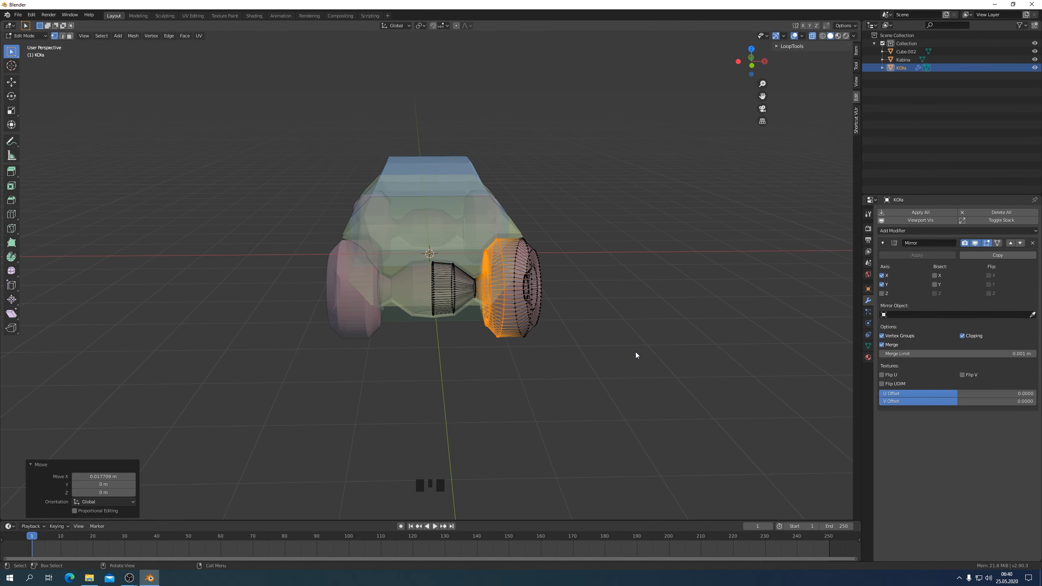
{"action": "key", "text": "KP_1"}
{"action": "scroll", "coordinate": [606, 355], "scroll_direction": "up", "scroll_amount": 1}
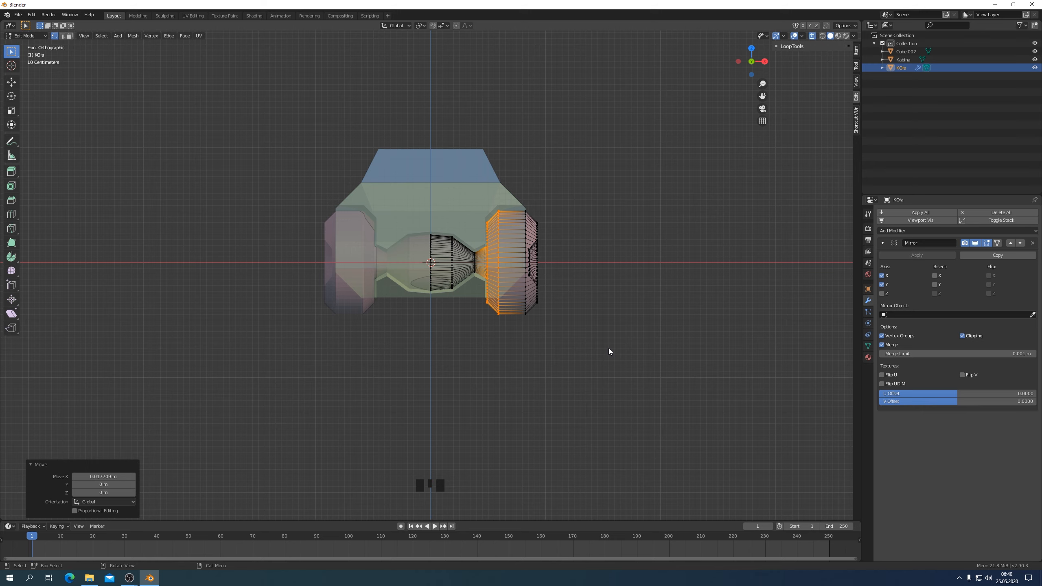
Return the wheels object to Object Mode and turn off X-ray display to show the vehicle with opaque surfaces
{"action": "key", "text": "Tab"}
{"action": "key", "text": "Tab"}
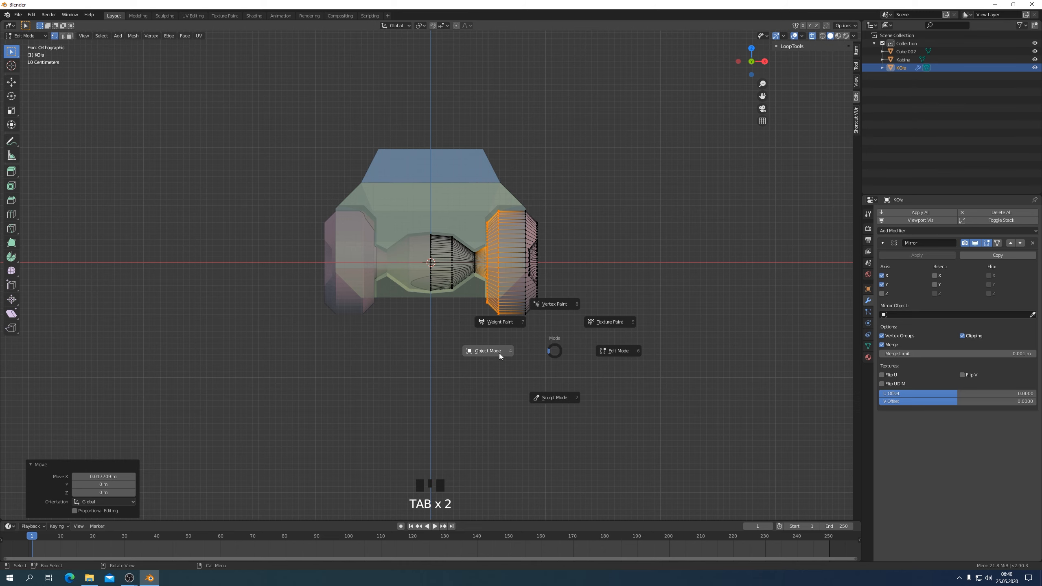
{"action": "left_click", "coordinate": [483, 351]}
{"action": "mouse_move", "coordinate": [672, 353]}
{"action": "middle_mouse_down"}
{"action": "mouse_move", "coordinate": [588, 367]}
{"action": "mouse_move", "coordinate": [663, 368]}
{"action": "middle_mouse_up"}
{"action": "key", "text": "KP_1"}
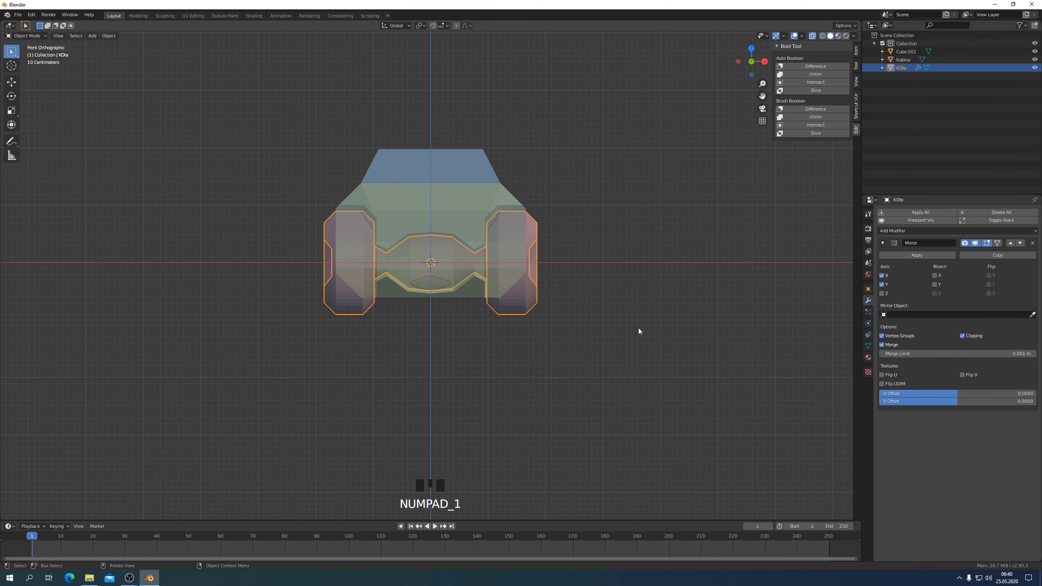
{"action": "middle_click_drag", "start_coordinate": [638, 329], "coordinate": [728, 279]}
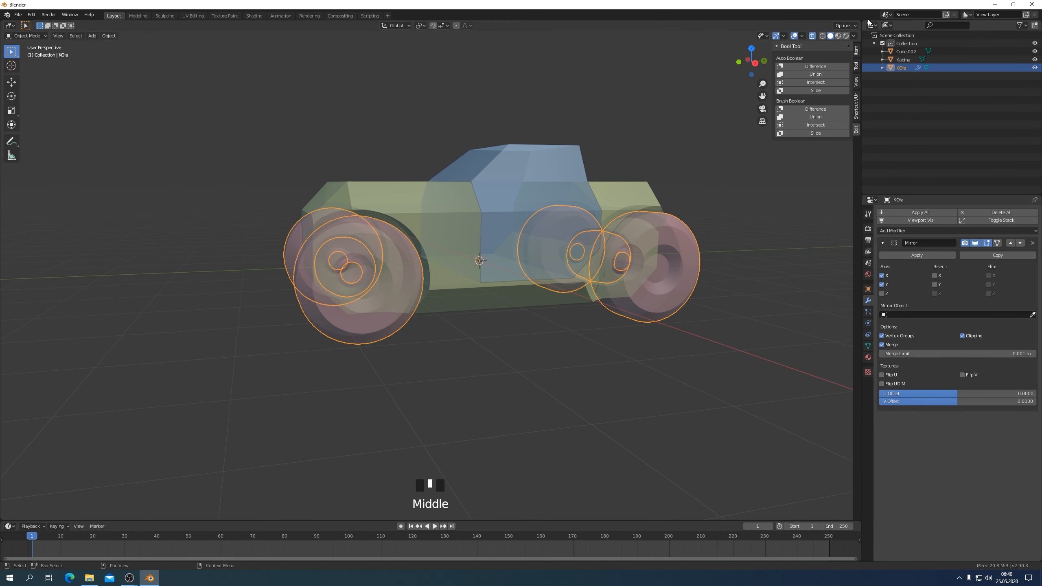
{"action": "left_click", "coordinate": [812, 36]}
{"action": "middle_click_drag", "start_coordinate": [581, 358], "coordinate": [640, 373]}
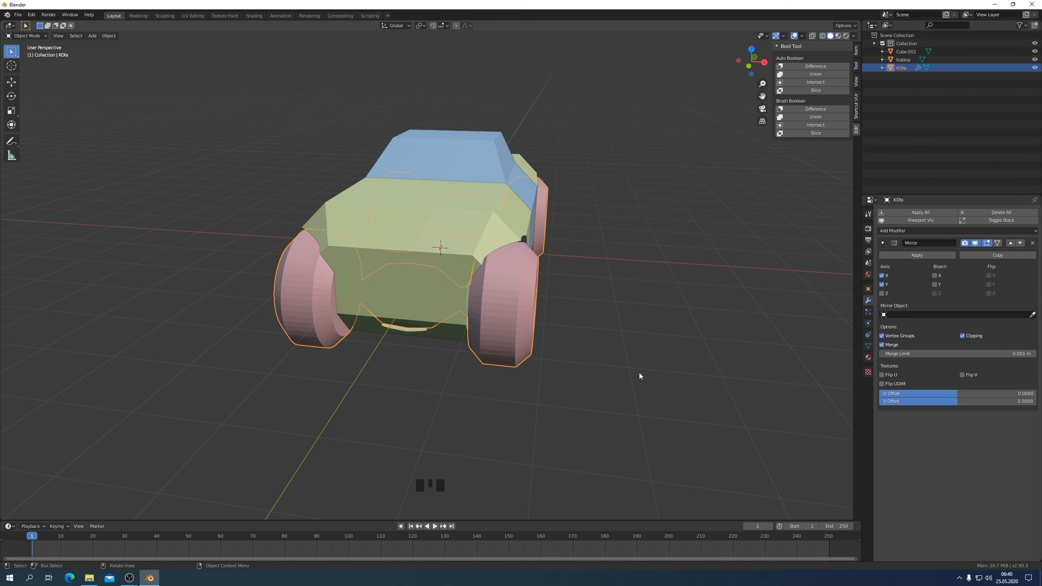
Deselect the wheels and add a 2 m cube mesh at the world origin in top view
{"action": "key", "text": "KP_7"}
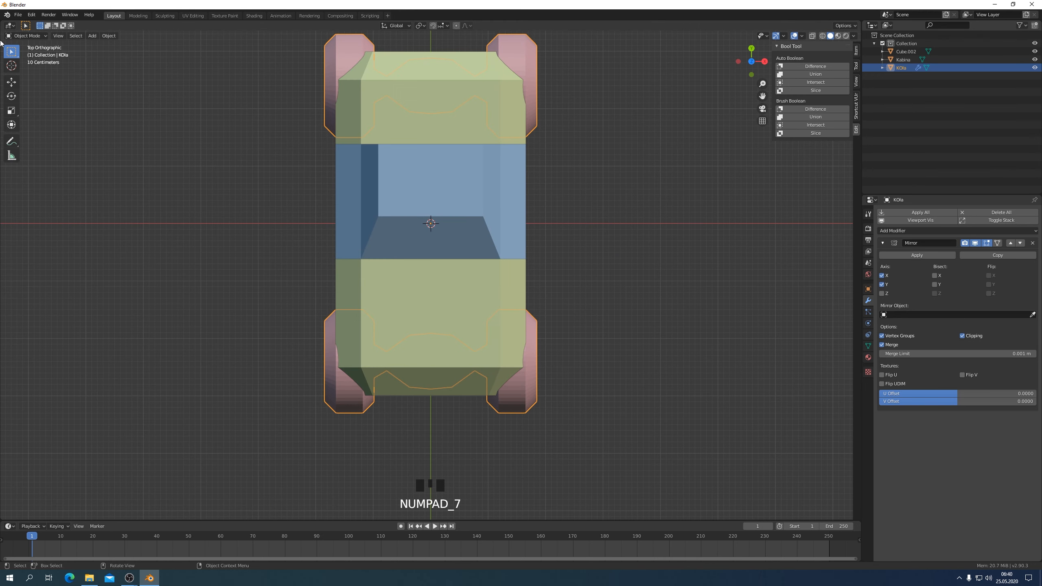
{"action": "left_click", "coordinate": [135, 147]}
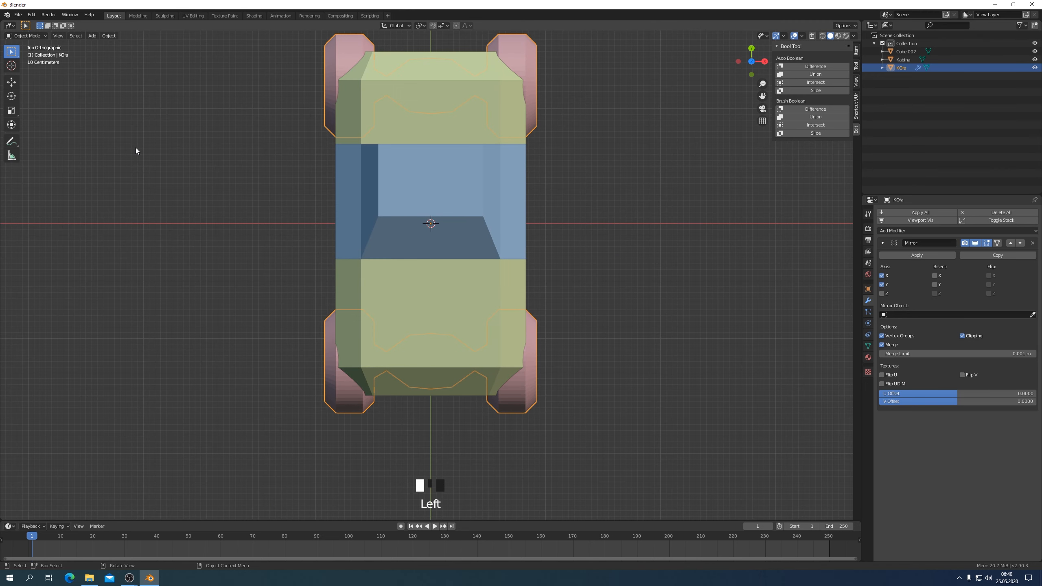
{"action": "left_click", "coordinate": [92, 36]}
{"action": "mouse_move", "coordinate": [108, 36]}
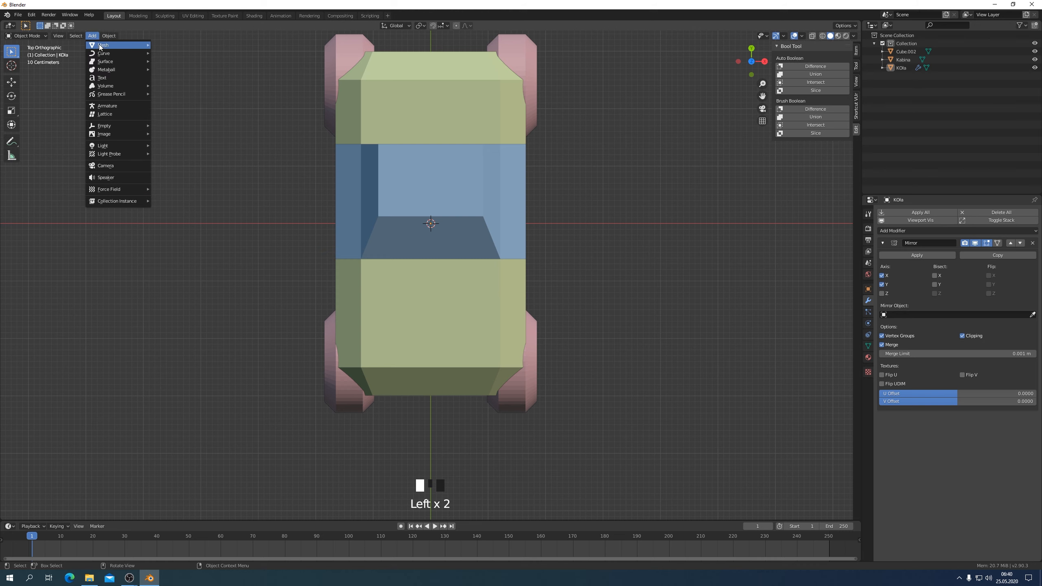
{"action": "mouse_move", "coordinate": [135, 45]}
{"action": "left_click", "coordinate": [169, 53]}
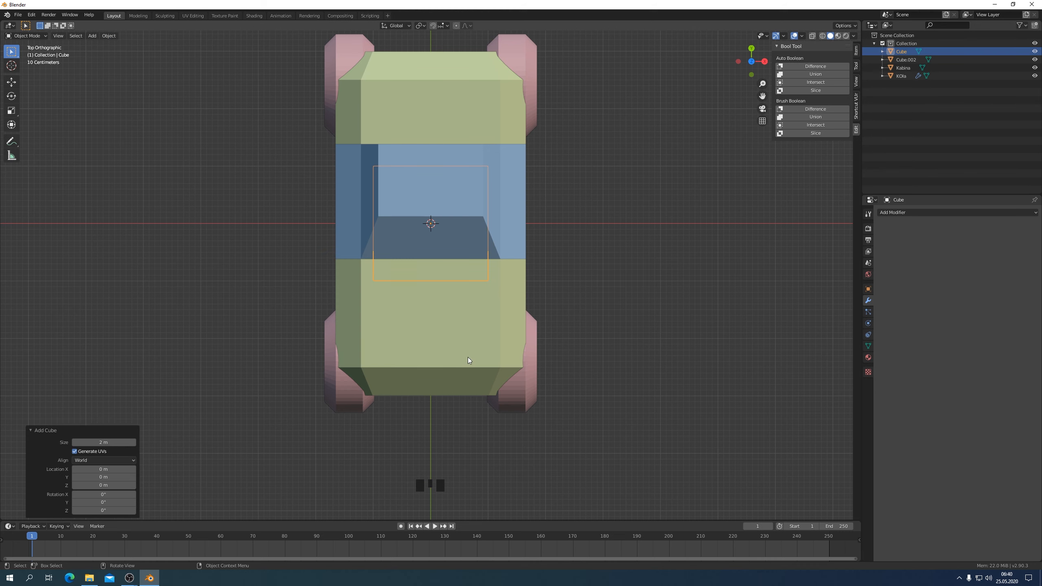
Edit the new cube with X-ray display on and scale its mesh to about 0.61
{"action": "scroll", "coordinate": [634, 368], "scroll_direction": "down", "scroll_amount": 3}
{"action": "key", "text": "ctrl+Tab"}
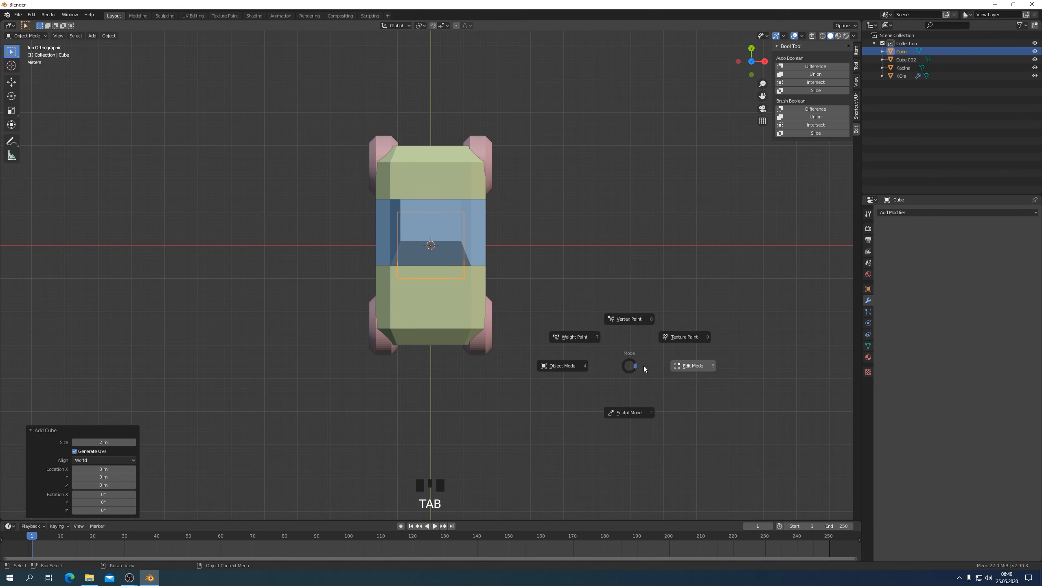
{"action": "left_click", "coordinate": [699, 364]}
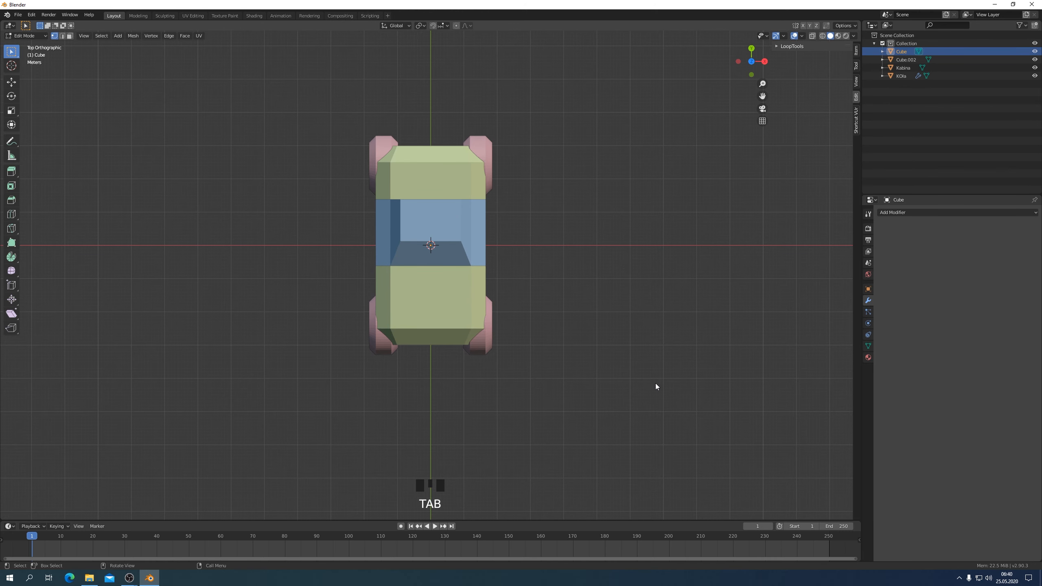
{"action": "left_click", "coordinate": [812, 36]}
{"action": "key", "text": "s"}
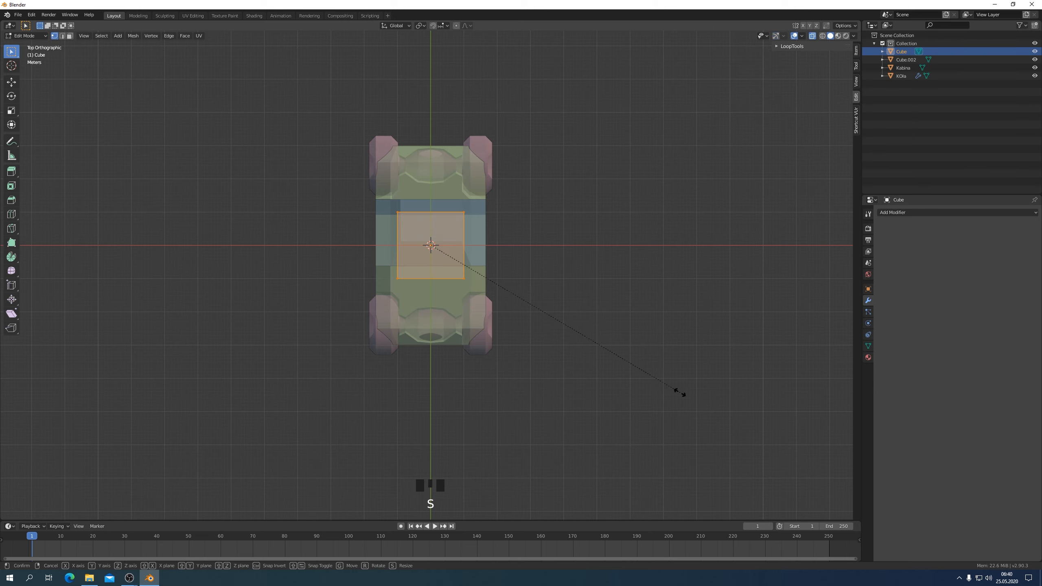
{"action": "left_click", "coordinate": [586, 330]}
Move the cube's mesh along Y by about -3 m so it overlaps the car's front end
{"action": "key", "text": "g"}
{"action": "key", "text": "y"}
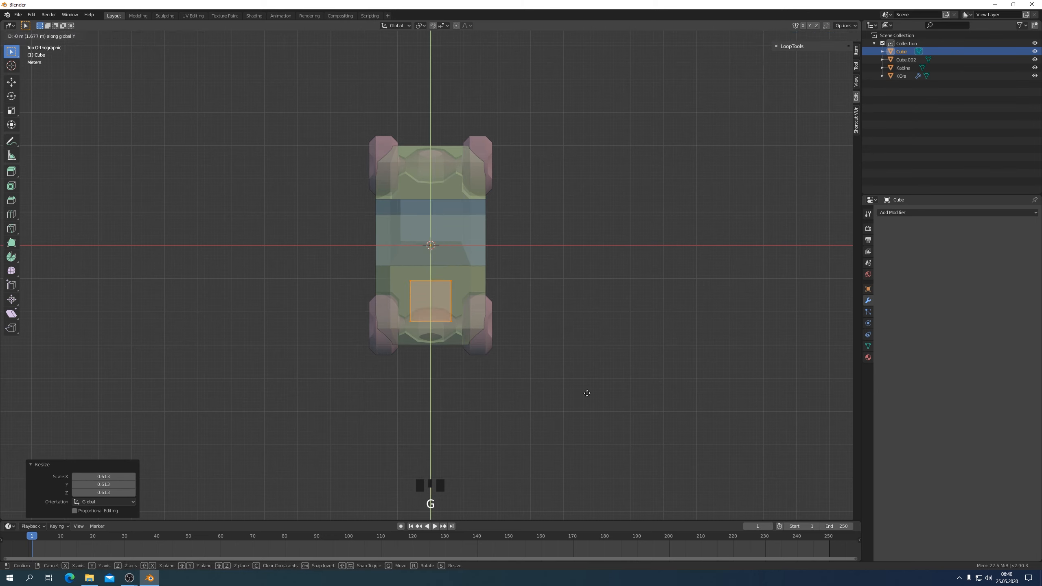
{"action": "left_click", "coordinate": [593, 430]}
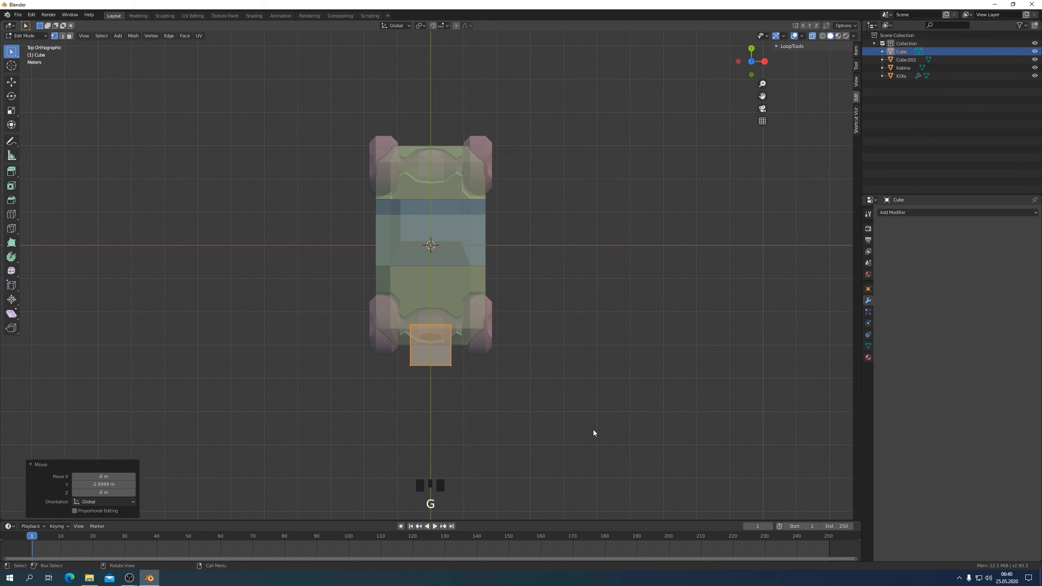
Bevel the cube's upper edge facing the car body with an offset of about 0.398 m and one segment
{"action": "key", "text": "KP_1"}
{"action": "scroll", "coordinate": [594, 429], "scroll_direction": "up", "scroll_amount": 3}
{"action": "middle_click_drag", "start_coordinate": [595, 429], "coordinate": [622, 447]}
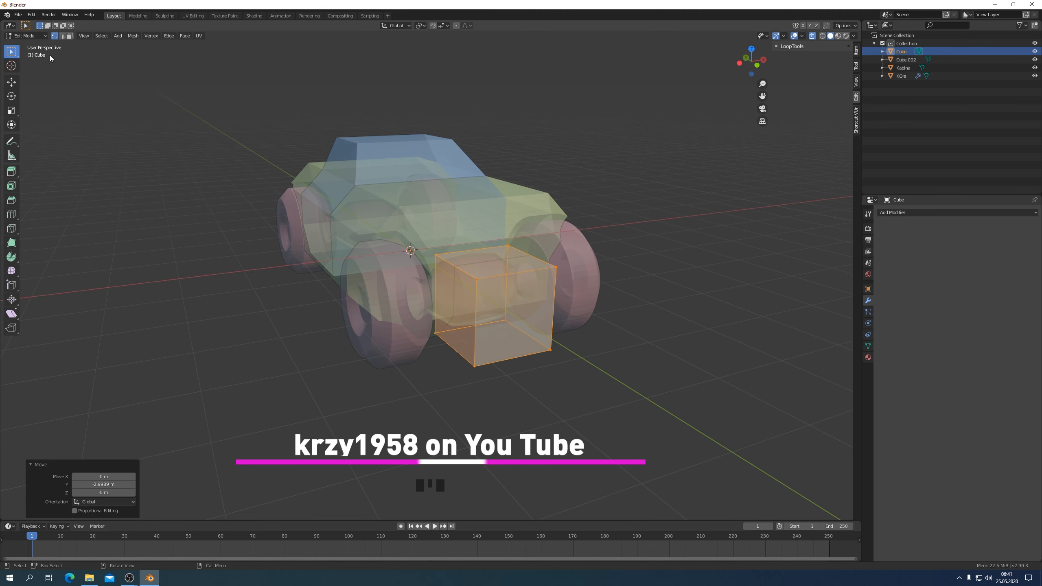
{"action": "left_click", "coordinate": [63, 35]}
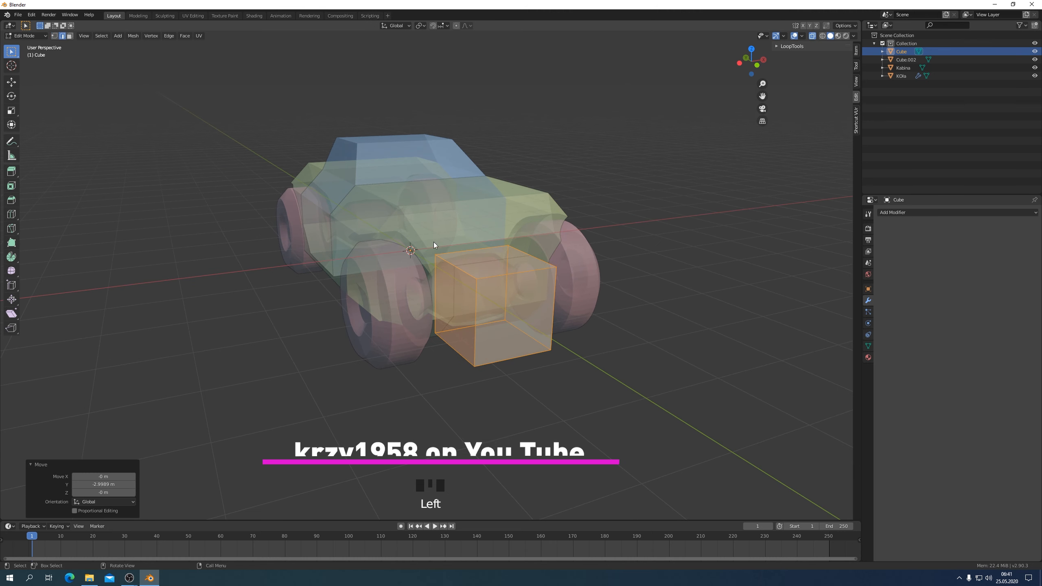
{"action": "double_click", "coordinate": [467, 250]}
{"action": "key", "text": "ctrl+c"}
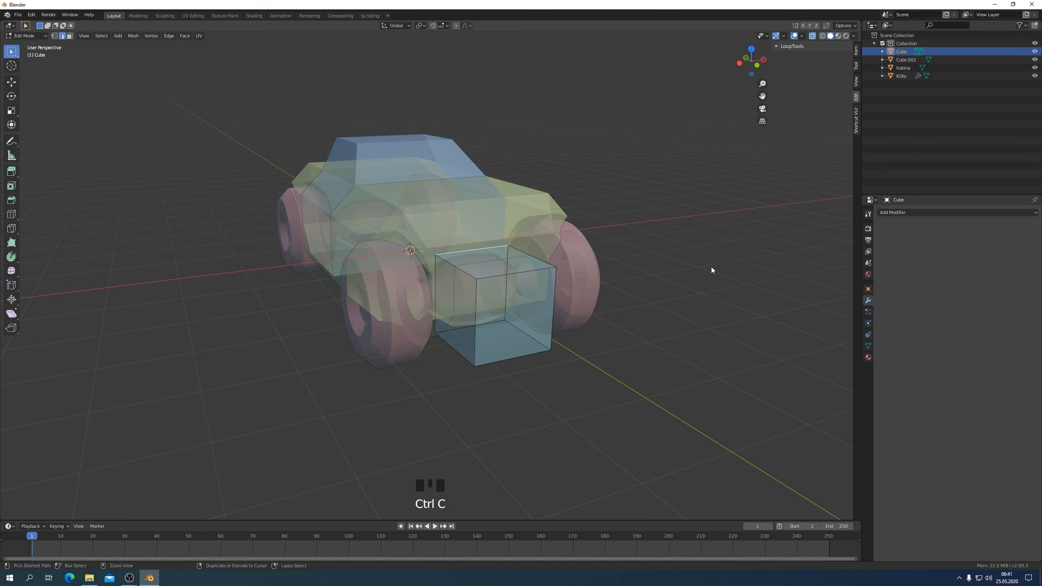
{"action": "key", "text": "ctrl+b"}
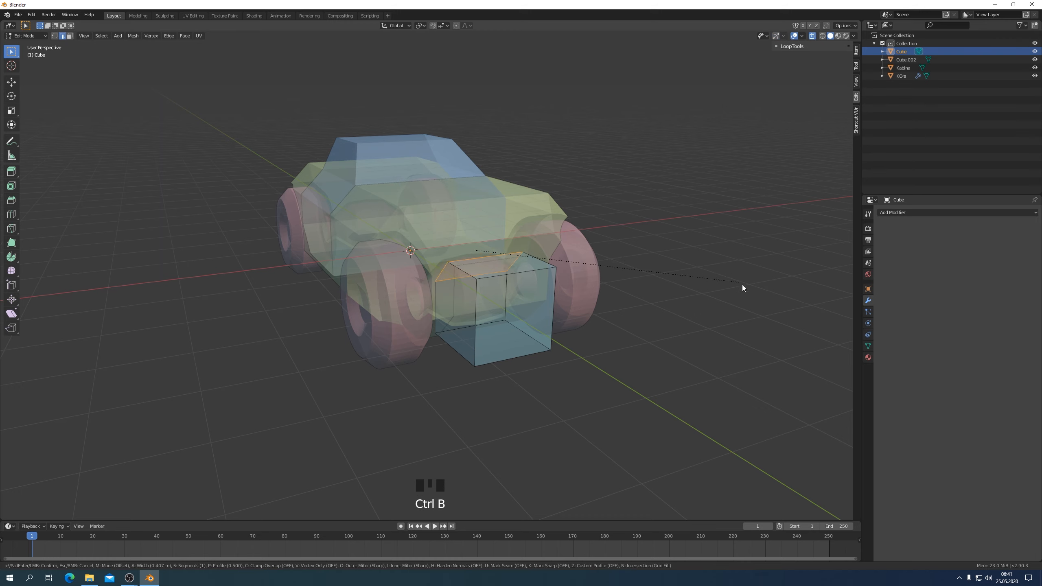
{"action": "left_click", "coordinate": [738, 286]}
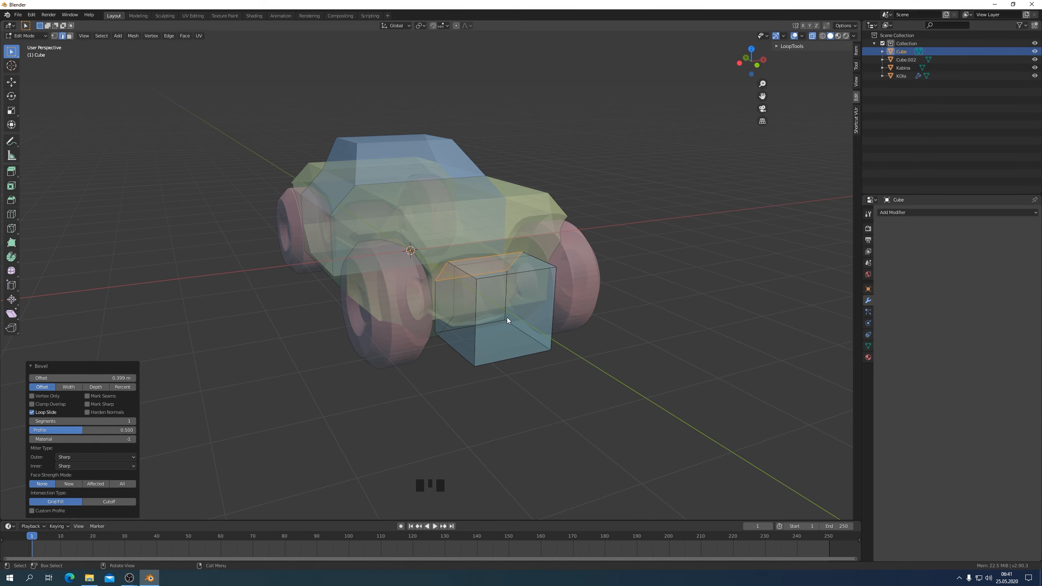
Select the cube's face towards the car body plus the sloped bevel face above it, and scale both to about 0.73
{"action": "left_click", "coordinate": [69, 35]}
{"action": "left_click", "coordinate": [472, 300]}
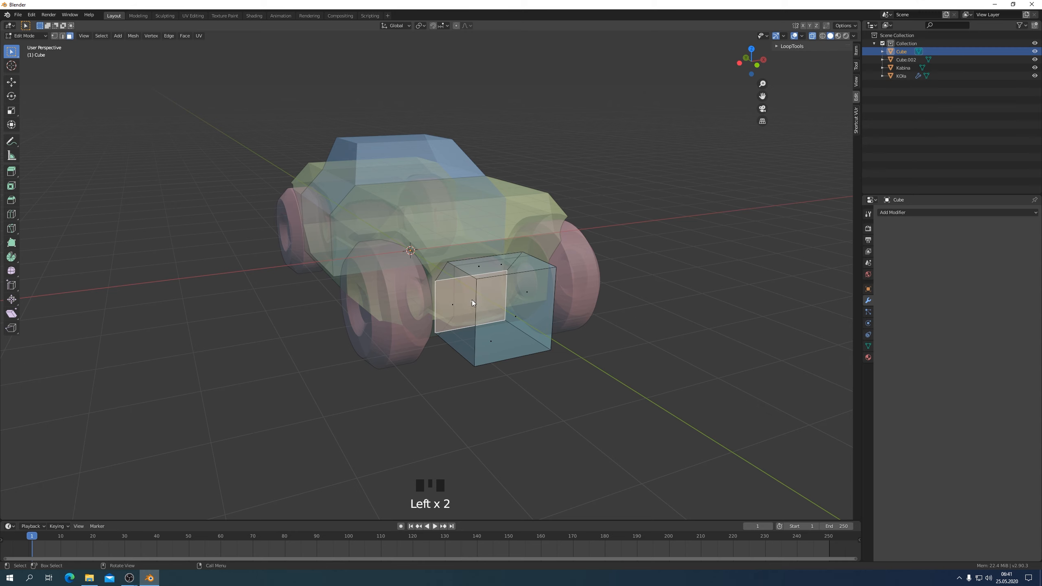
{"action": "middle_click_drag", "start_coordinate": [671, 354], "coordinate": [672, 399]}
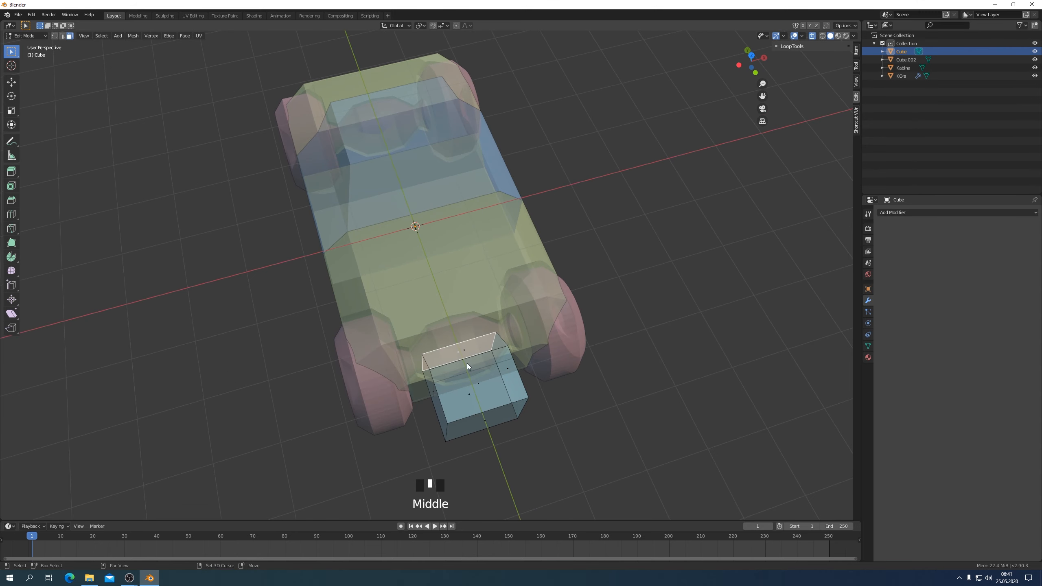
{"action": "left_click", "coordinate": [464, 350], "text": "shift"}
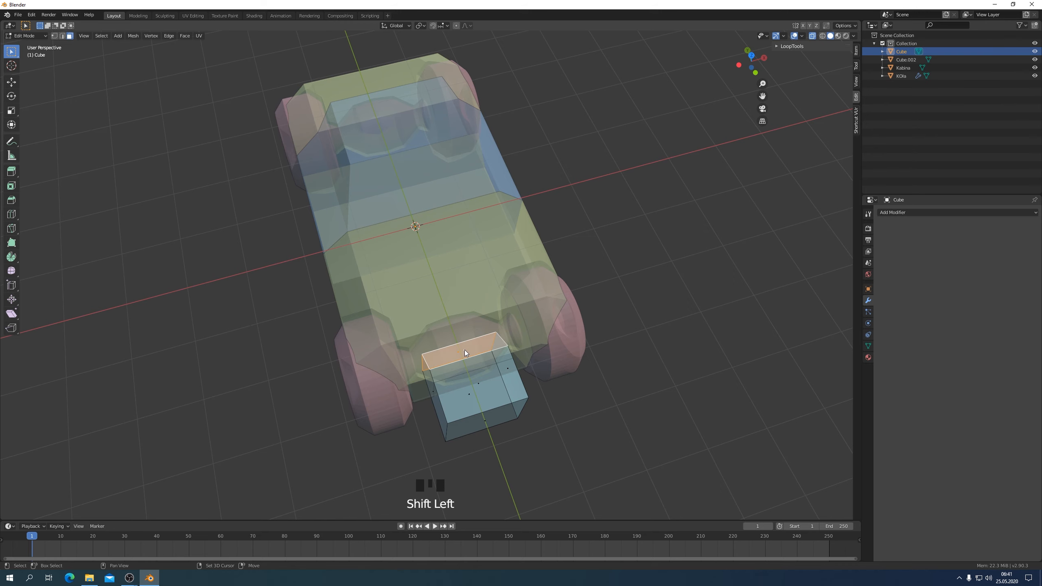
{"action": "middle_click_drag", "start_coordinate": [688, 450], "coordinate": [672, 437]}
{"action": "key", "text": "s"}
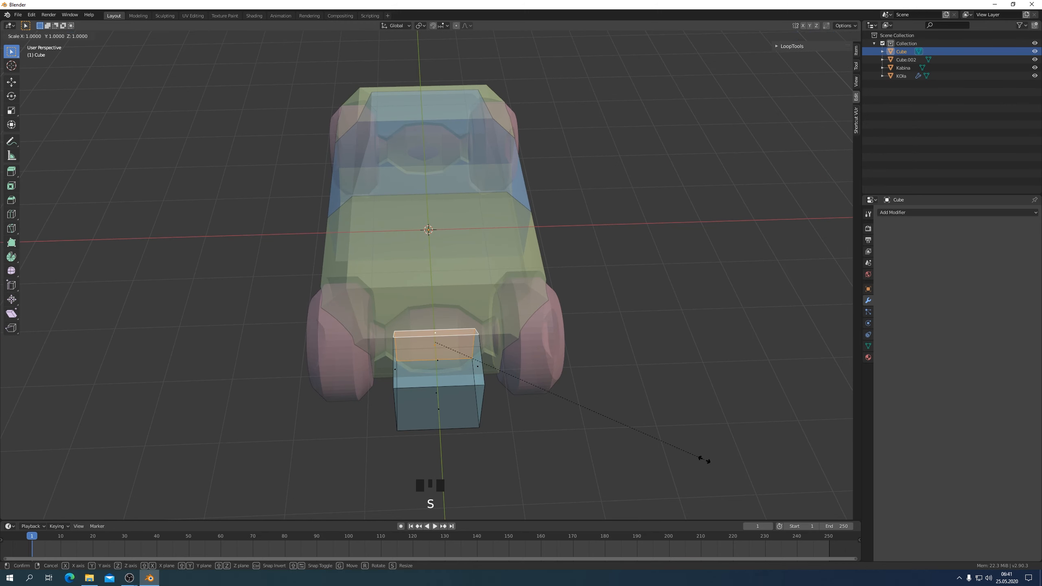
{"action": "left_click", "coordinate": [628, 443]}
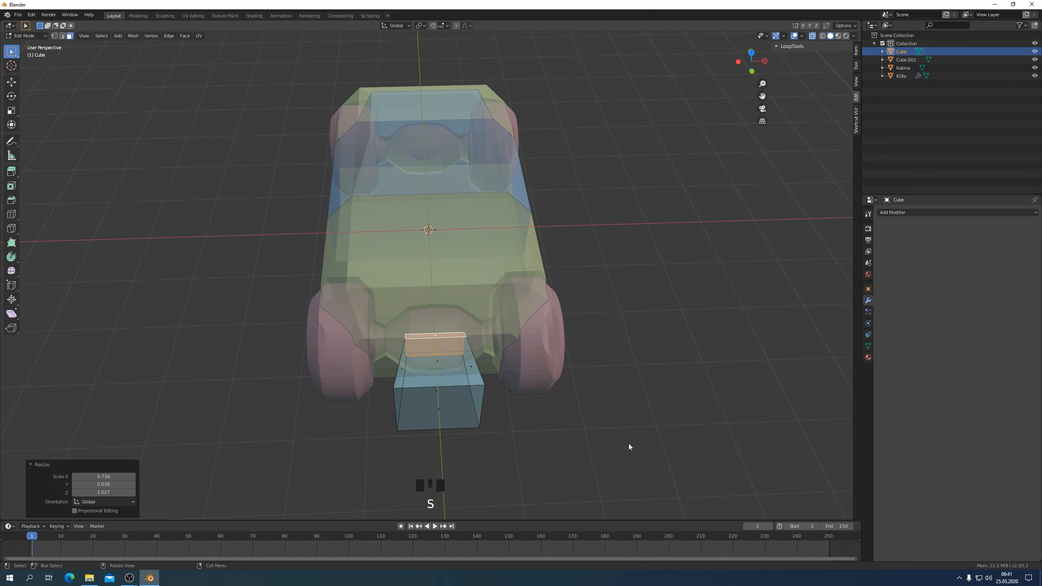
Move the two scaled faces along Y by about 0.028 m in the right side view
{"action": "key", "text": "KP_1"}
{"action": "middle_click_drag", "start_coordinate": [628, 443], "coordinate": [570, 441]}
{"action": "key", "text": "KP_3"}
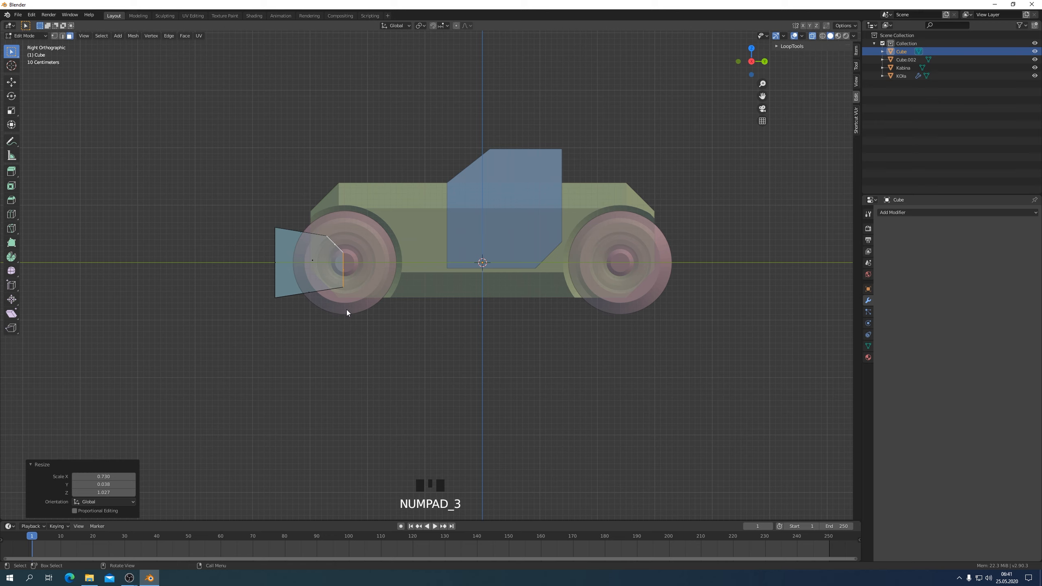
{"action": "key", "text": "g"}
{"action": "key", "text": "y"}
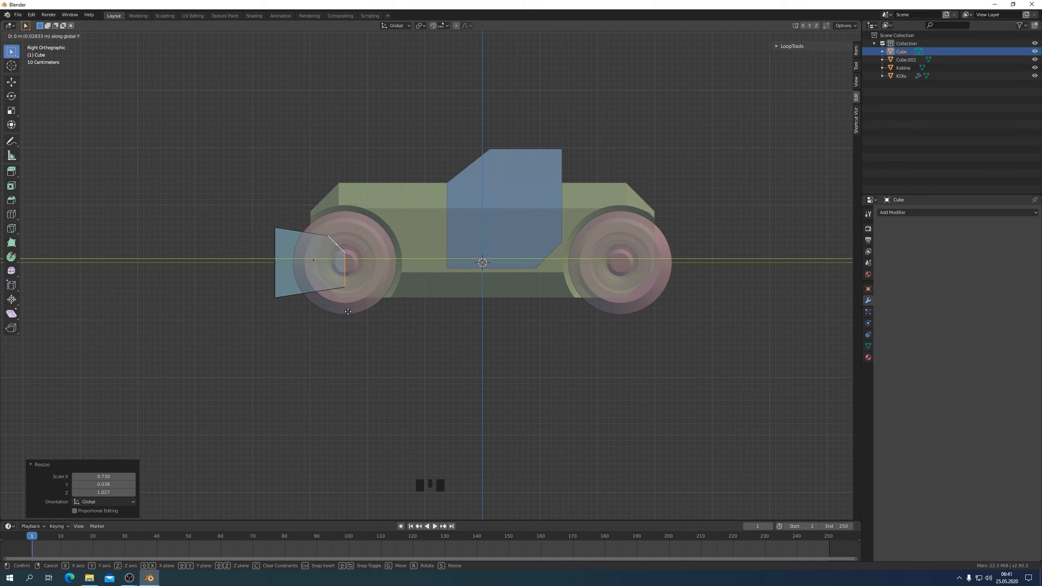
{"action": "left_click", "coordinate": [348, 312]}
Select only the sloped bevel face and raise it along Z by about 0.13 m in the right side view
{"action": "middle_click_drag", "start_coordinate": [355, 313], "coordinate": [439, 326]}
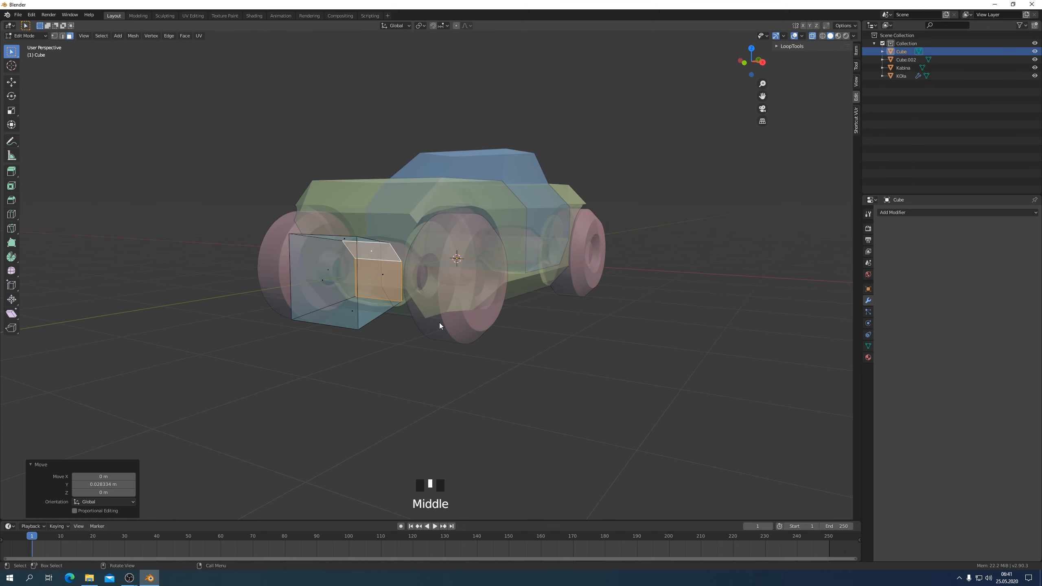
{"action": "left_click", "coordinate": [371, 252]}
{"action": "key", "text": "KP_3"}
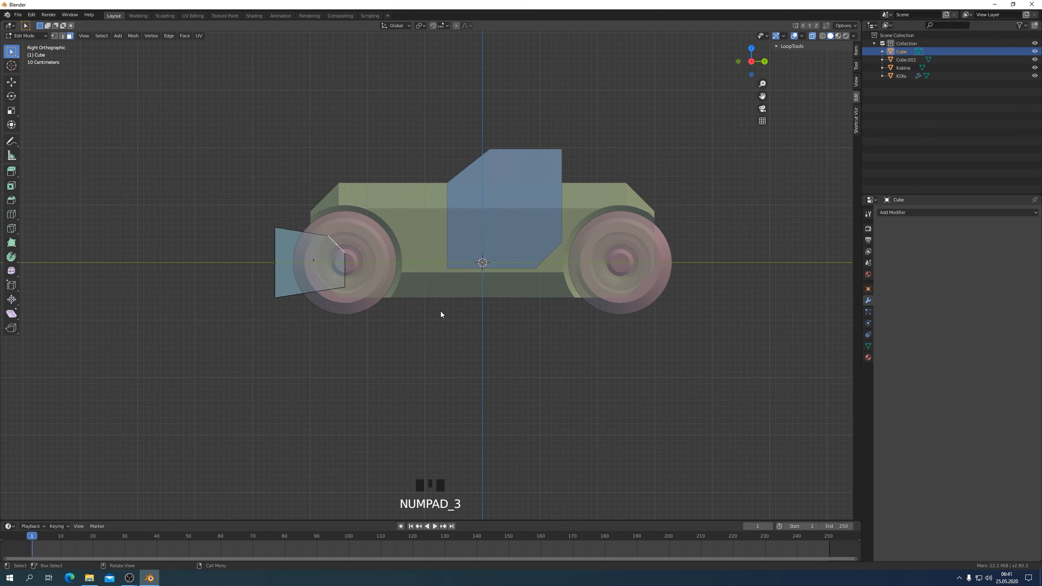
{"action": "key", "text": "g"}
{"action": "key", "text": "z"}
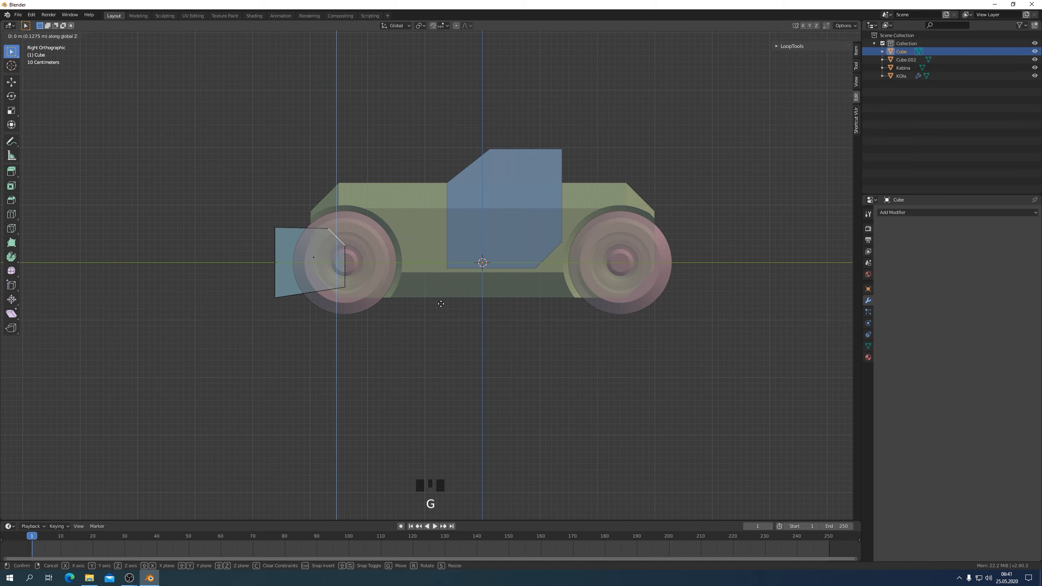
{"action": "left_click", "coordinate": [440, 303]}
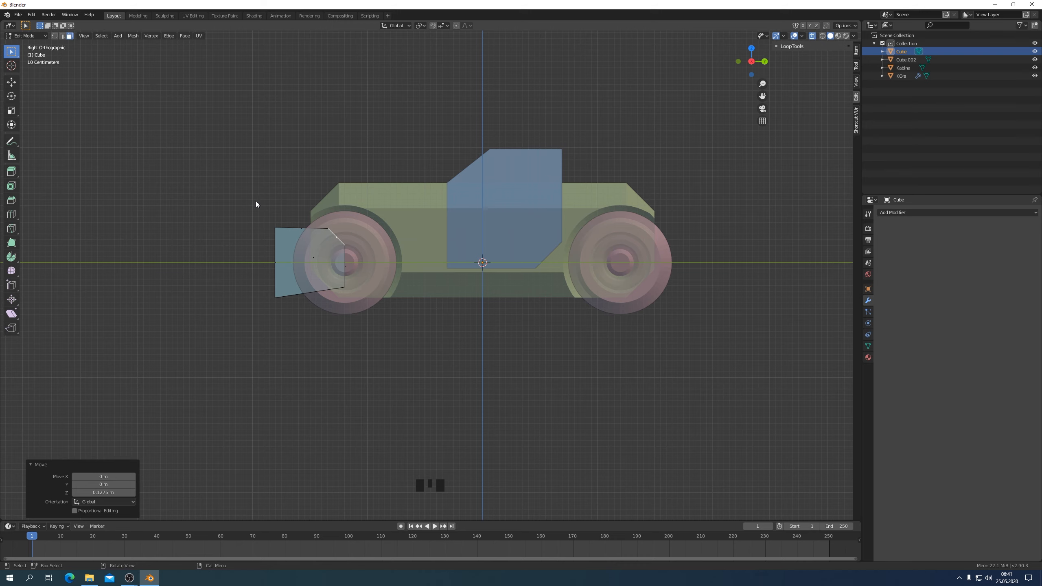
{"action": "left_click_drag", "start_coordinate": [240, 185], "coordinate": [405, 345]}
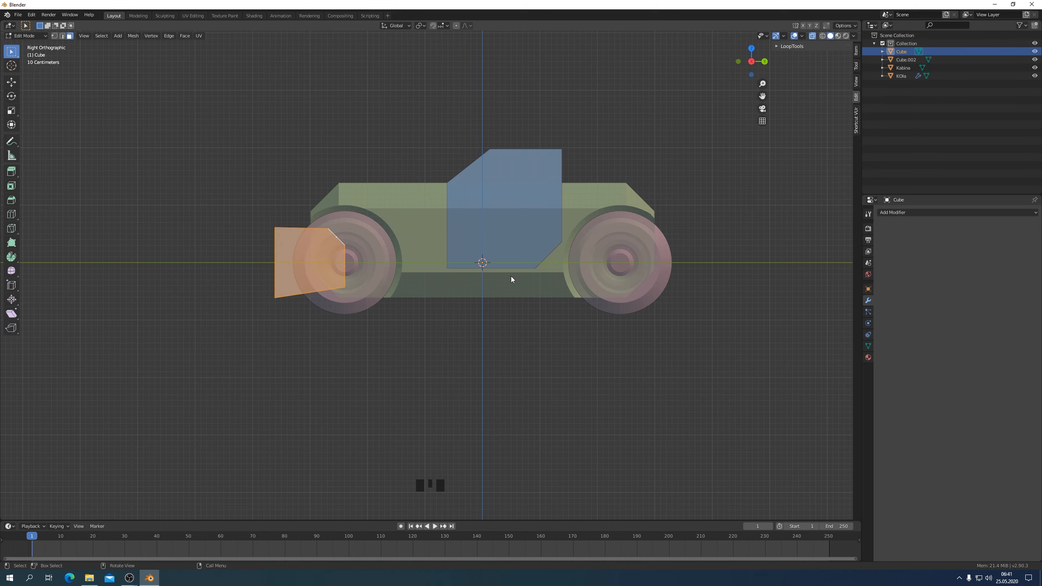
{"action": "middle_click_drag", "start_coordinate": [416, 283], "coordinate": [630, 324]}
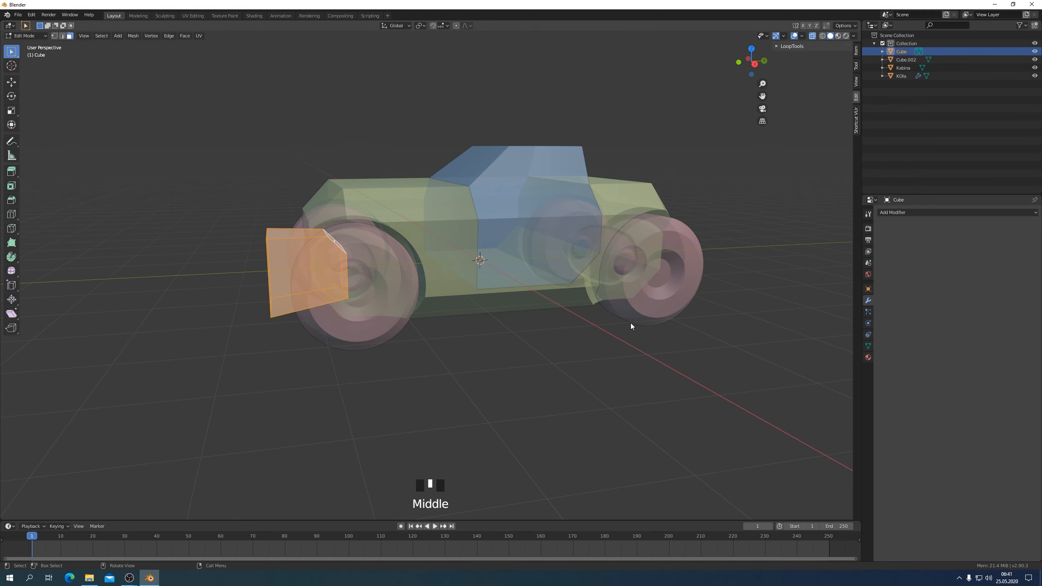
{"action": "left_click", "coordinate": [867, 301]}
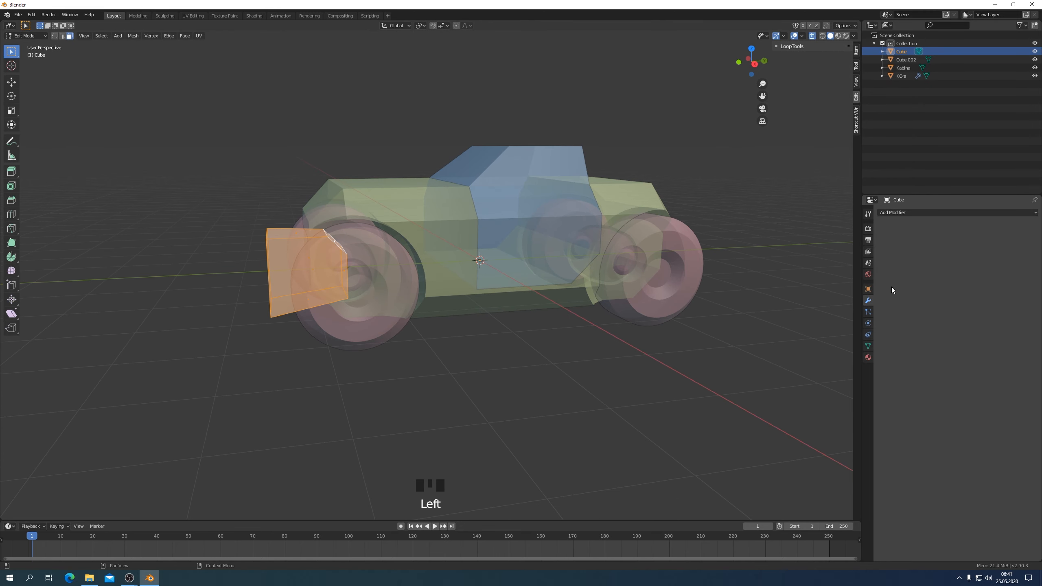
Bevel the borders of the block's two opposite side faces with an offset of about 0.222 m
{"action": "middle_click_drag", "start_coordinate": [581, 305], "coordinate": [410, 300]}
{"action": "left_click", "coordinate": [351, 298]}
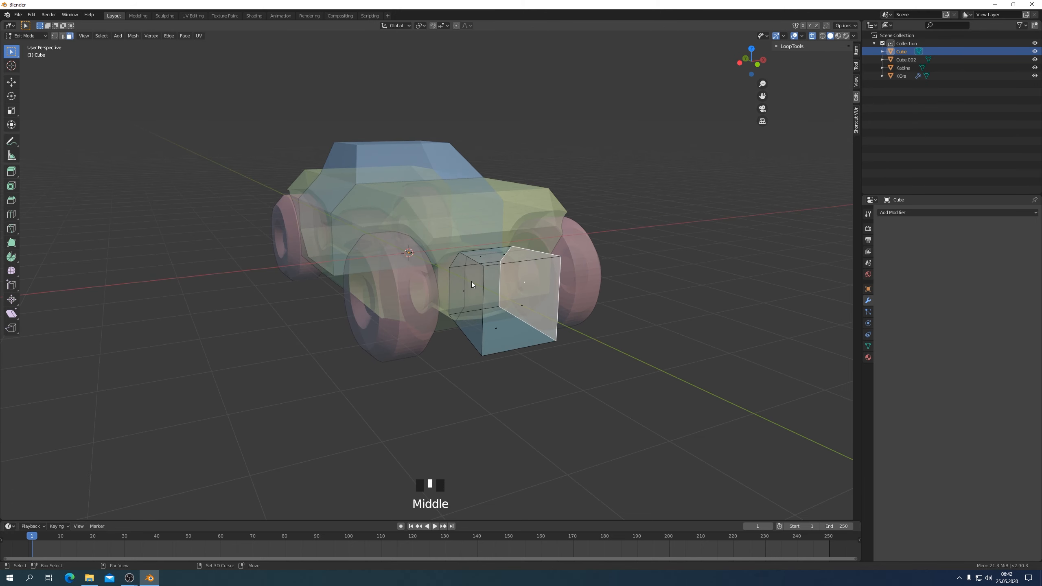
{"action": "left_click", "coordinate": [462, 289], "text": "shift"}
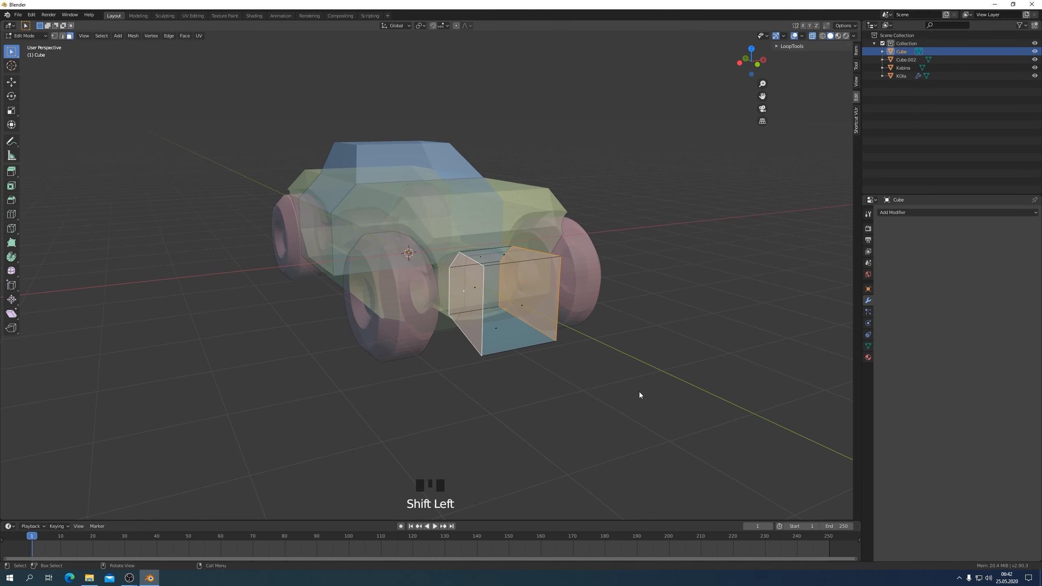
{"action": "key", "text": "ctrl+b"}
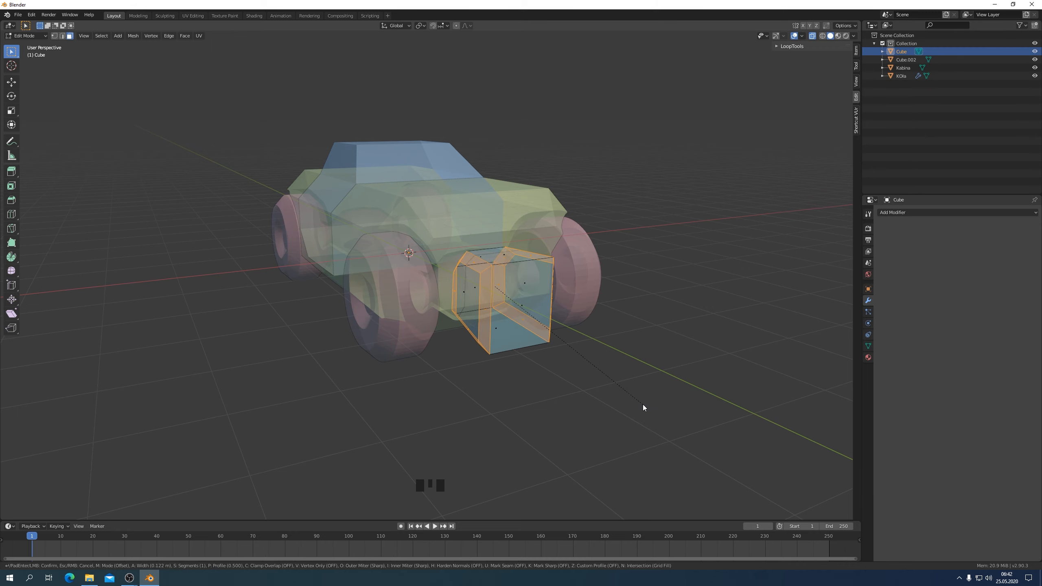
{"action": "left_click", "coordinate": [643, 404]}
{"action": "middle_click_drag", "start_coordinate": [648, 406], "coordinate": [554, 410]}
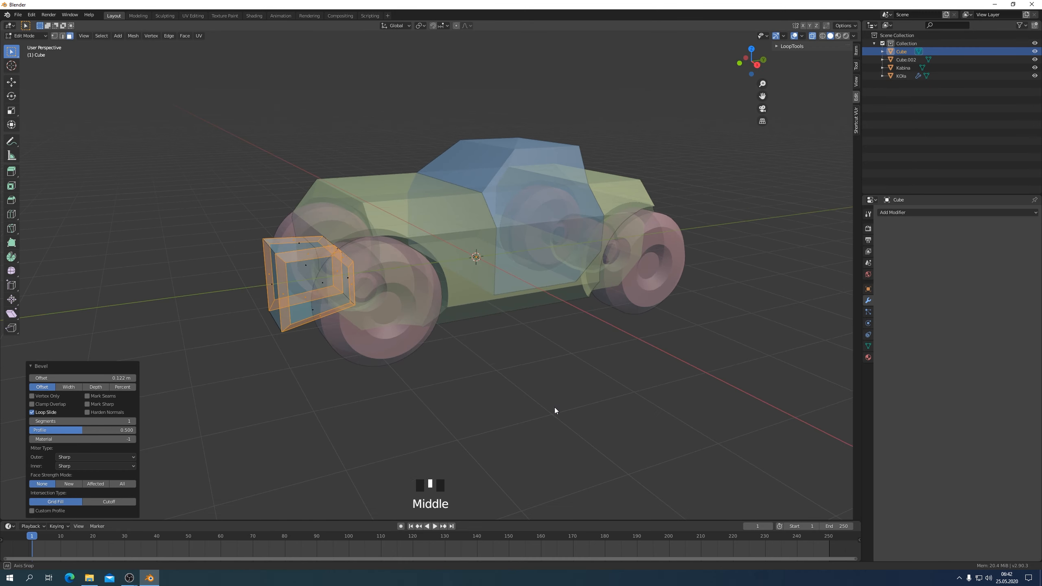
Select the block's whole mesh and add a Mirror modifier that mirrors on Y only, with the X axis disabled
{"action": "left_click_drag", "start_coordinate": [185, 197], "coordinate": [445, 420]}
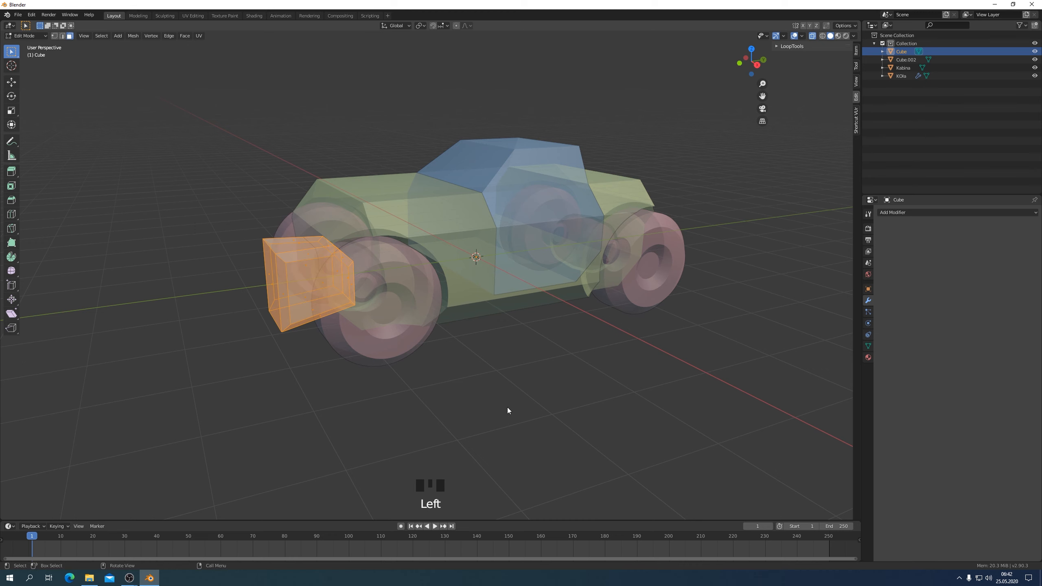
{"action": "left_click", "coordinate": [938, 211]}
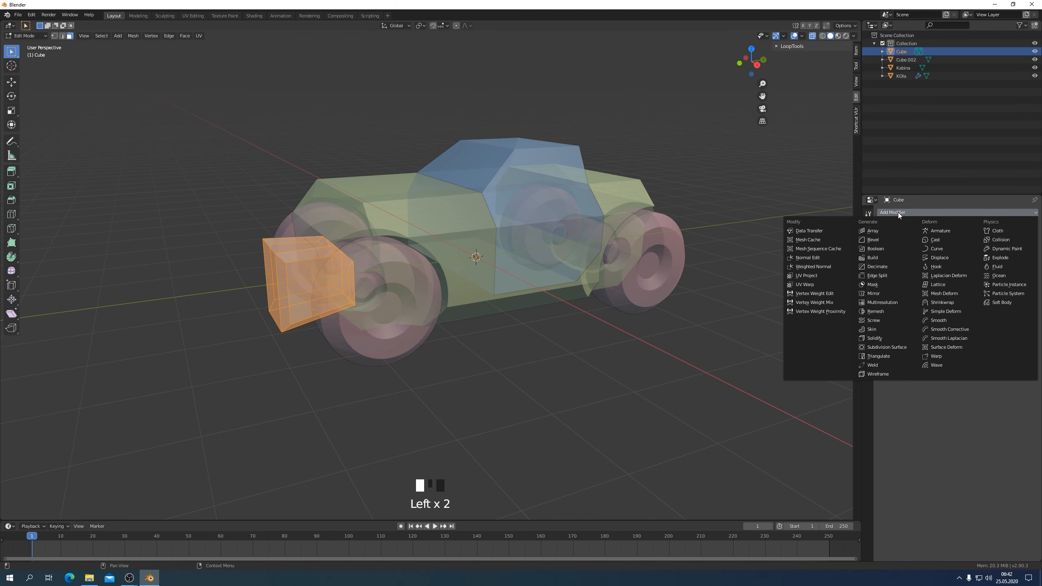
{"action": "left_click", "coordinate": [873, 293]}
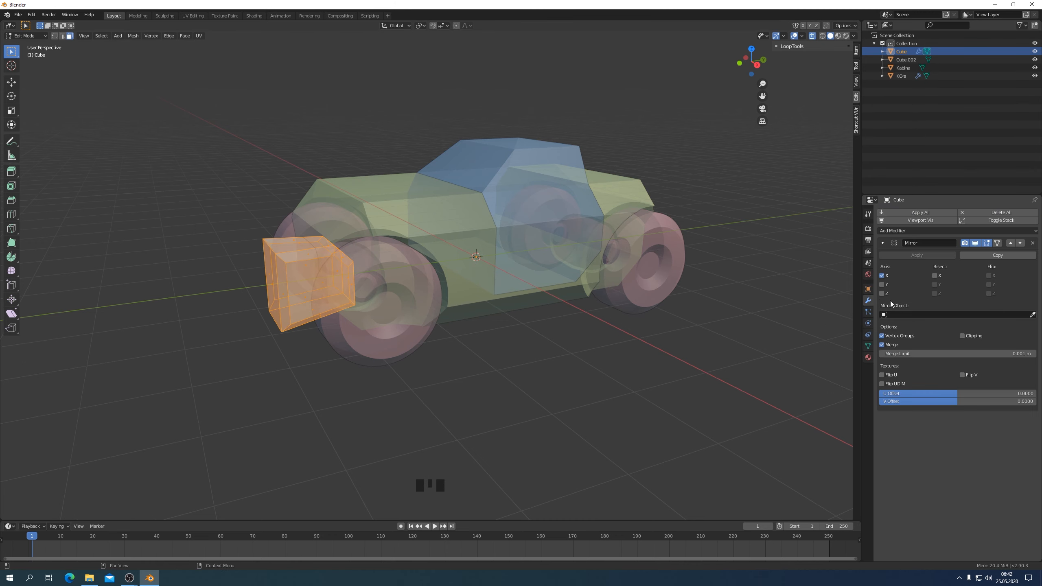
{"action": "left_click", "coordinate": [882, 277]}
{"action": "left_click", "coordinate": [882, 284]}
{"action": "middle_click_drag", "start_coordinate": [823, 347], "coordinate": [753, 319]}
{"action": "key", "text": "KP_3"}
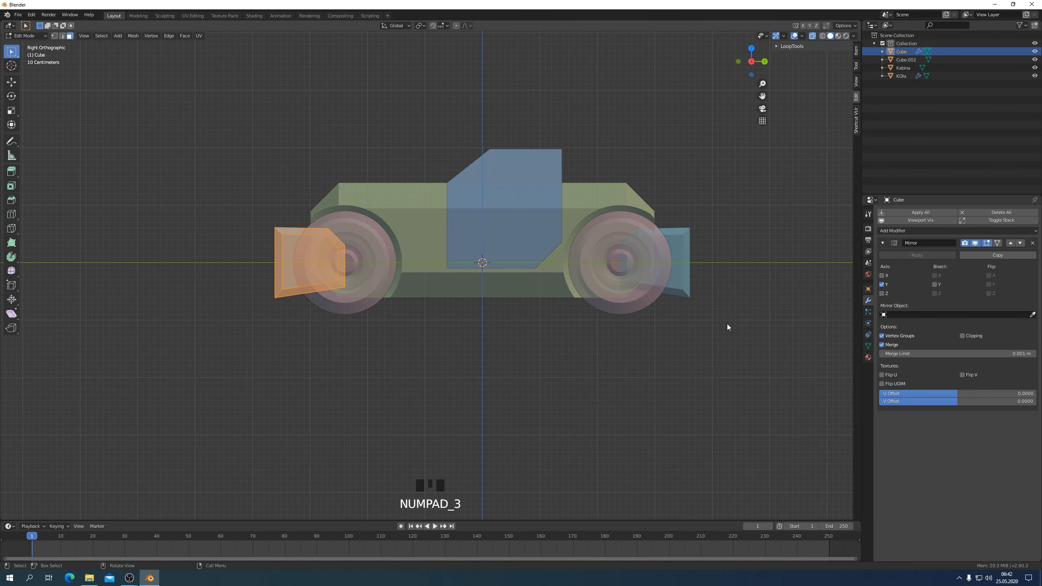
Return the mirrored block to Object Mode and turn off X-ray display to show the car with opaque surfaces
{"action": "middle_click_drag", "start_coordinate": [636, 344], "coordinate": [473, 368]}
{"action": "key", "text": "Tab"}
{"action": "left_click", "coordinate": [501, 368]}
{"action": "key", "text": "KP_3"}
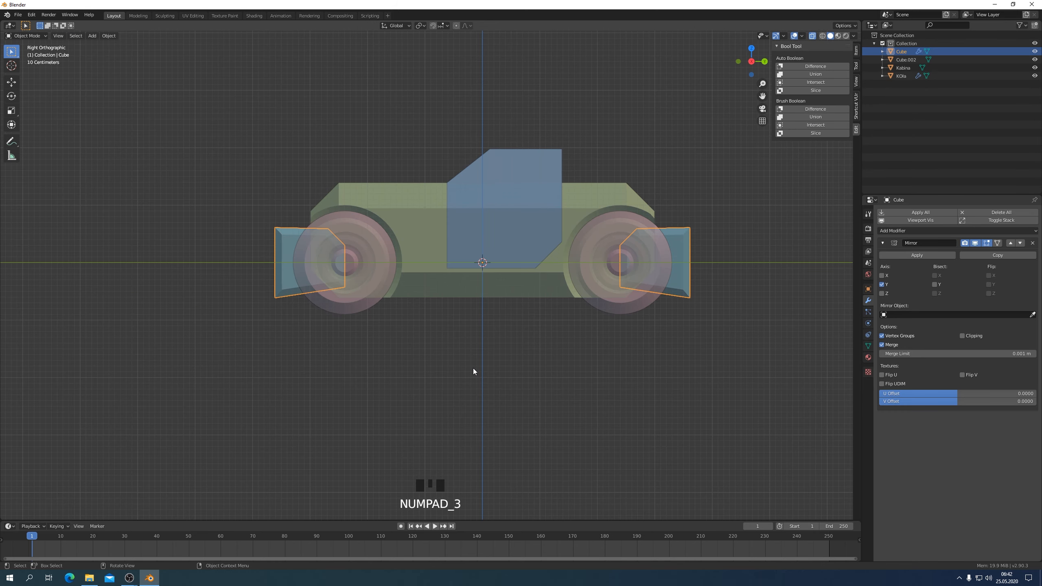
{"action": "left_click", "coordinate": [813, 36]}
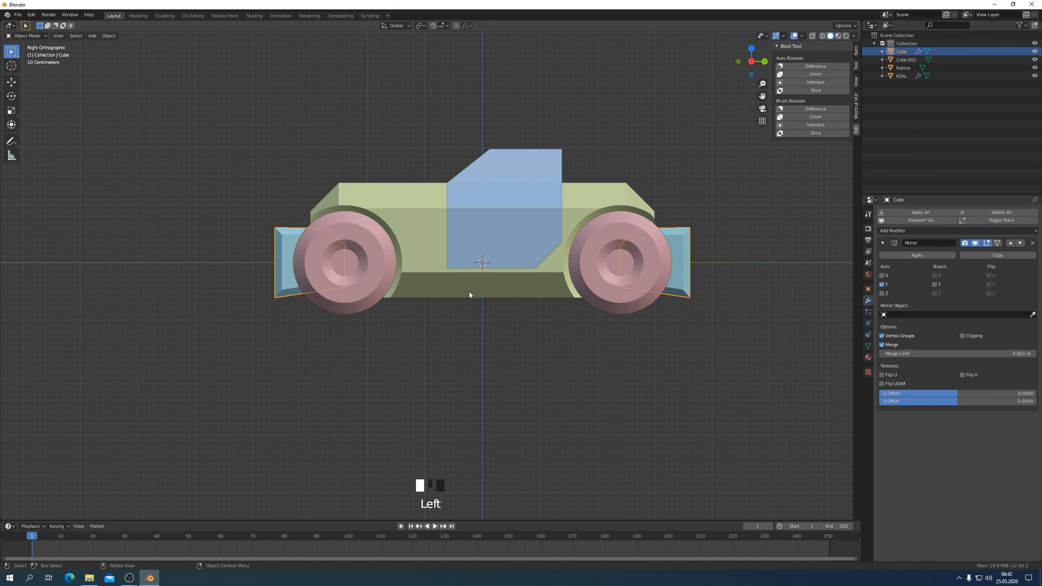
{"action": "middle_click_drag", "start_coordinate": [469, 291], "coordinate": [398, 345]}
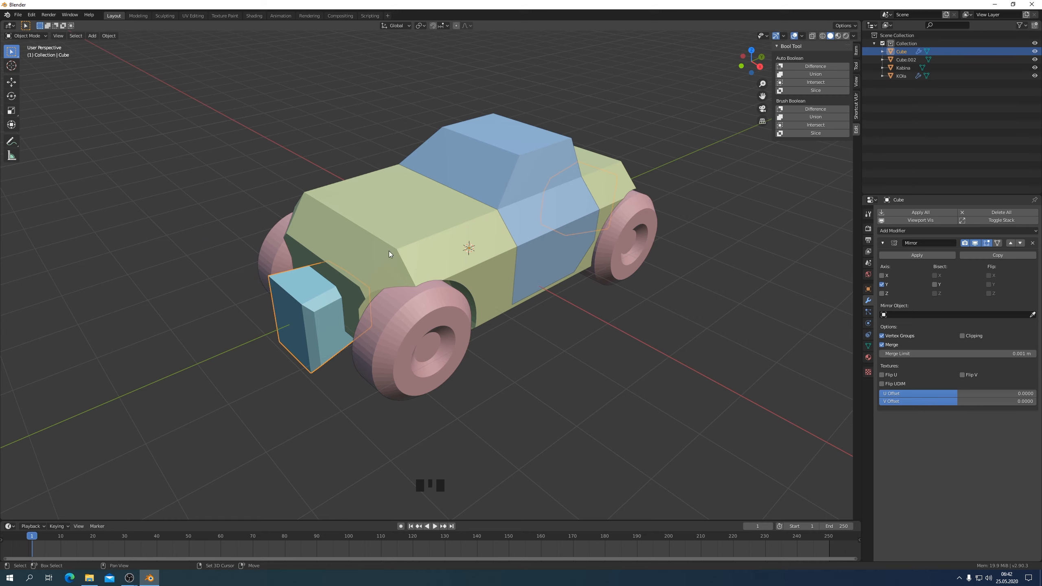
Try to cut the mirrored block out of the green car body with a Boolean difference
{"action": "left_click", "coordinate": [398, 243], "text": "shift"}
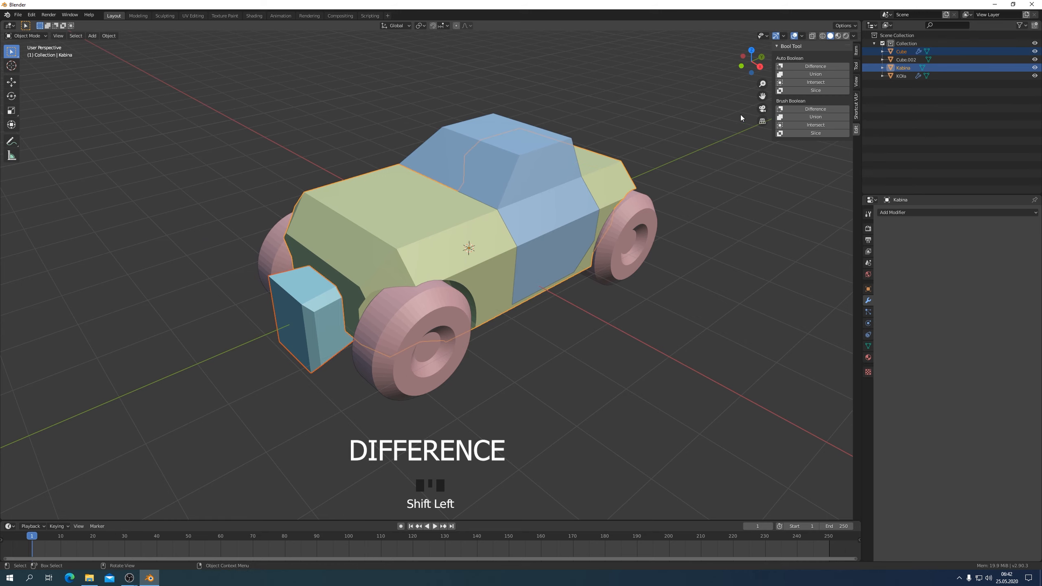
{"action": "left_click", "coordinate": [814, 66]}
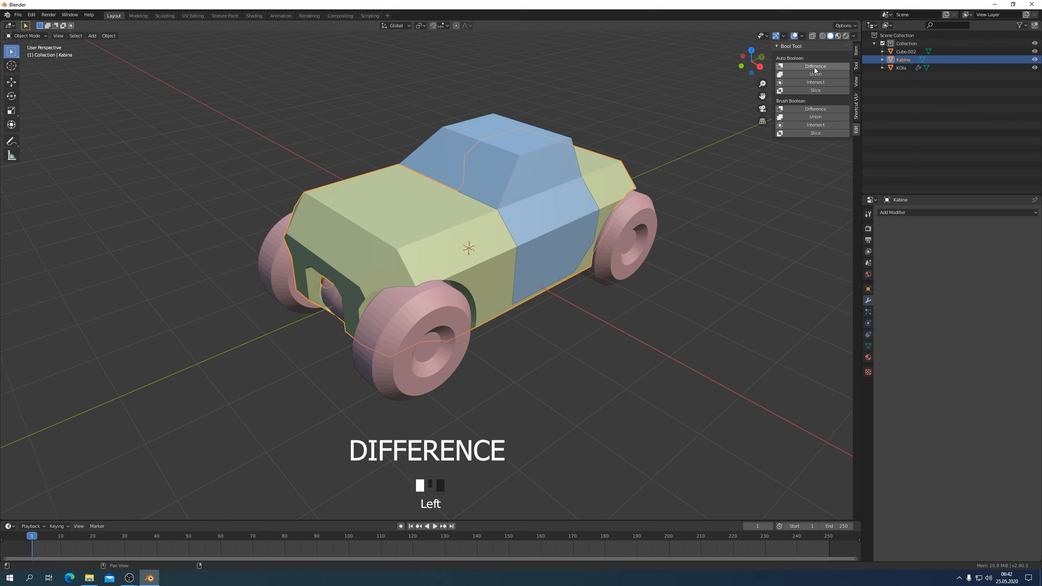
{"action": "middle_click_drag", "start_coordinate": [582, 312], "coordinate": [592, 292]}
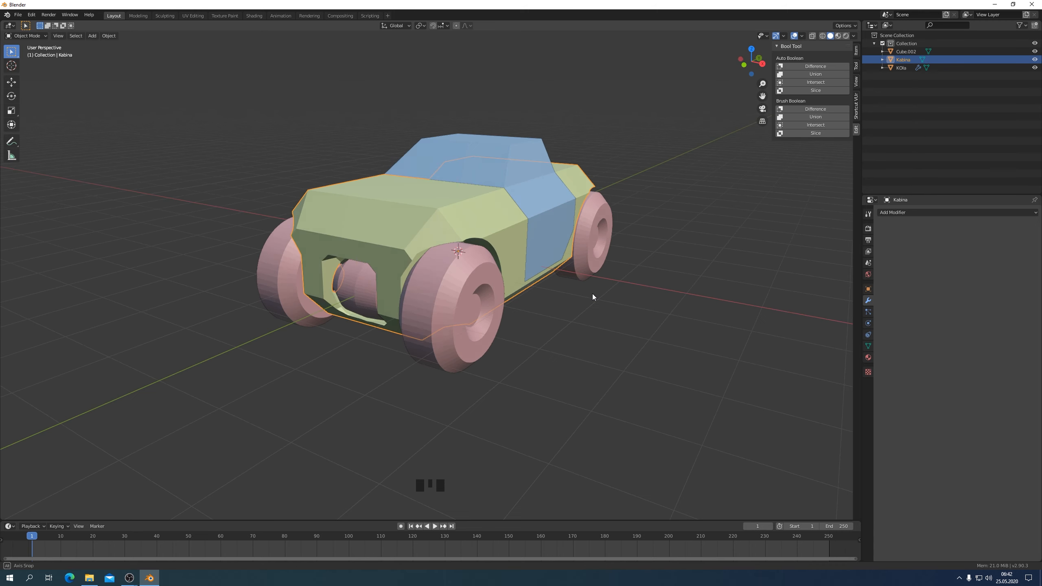
{"action": "key", "text": "ctrl+z"}
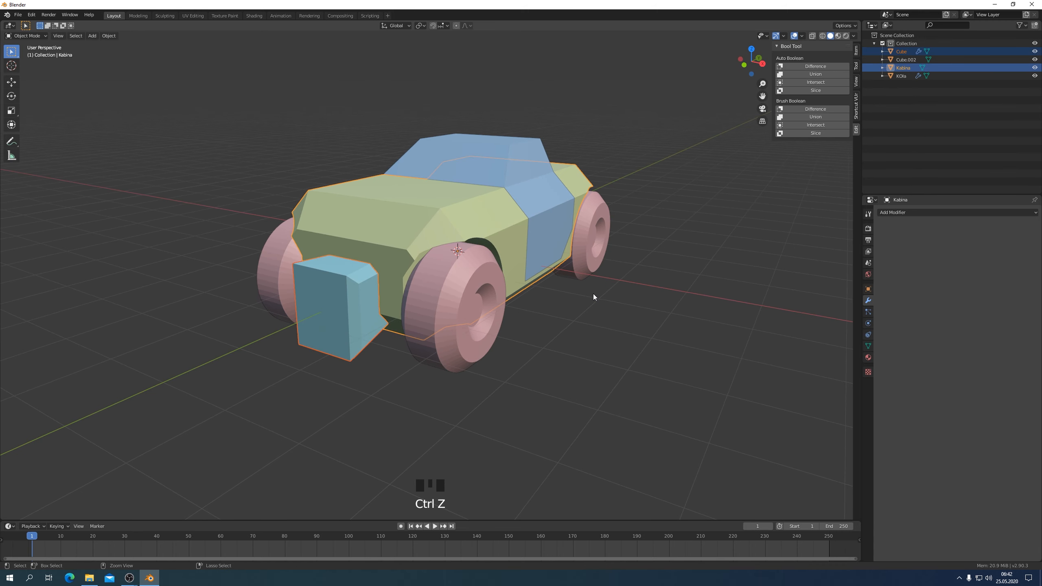
In Edit Mode with X-ray on, select the block's bottom faces and lower them along Z by about 0.39 m
{"action": "left_click", "coordinate": [333, 316]}
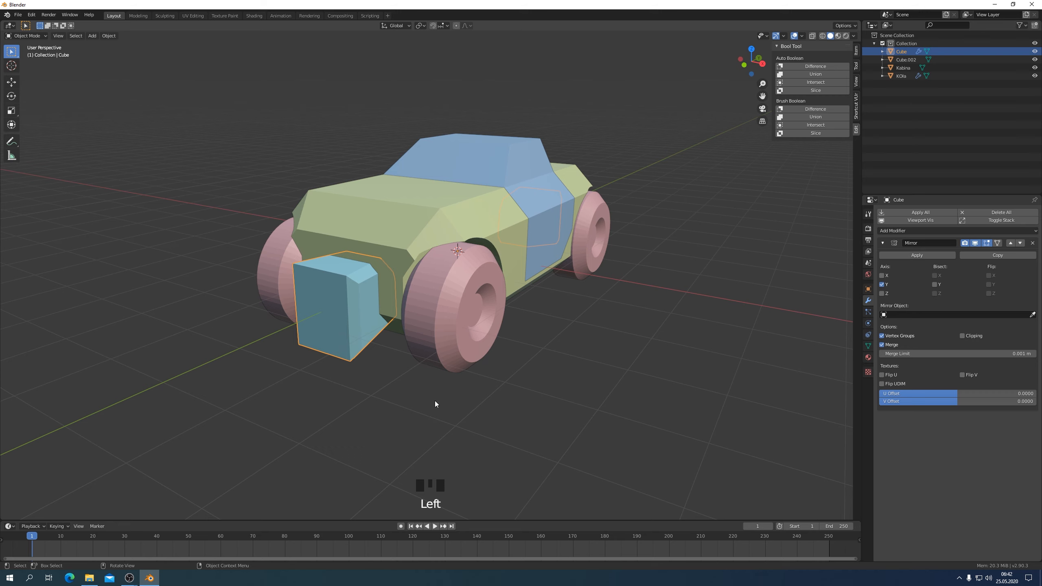
{"action": "key", "text": "Tab"}
{"action": "key", "text": "Tab"}
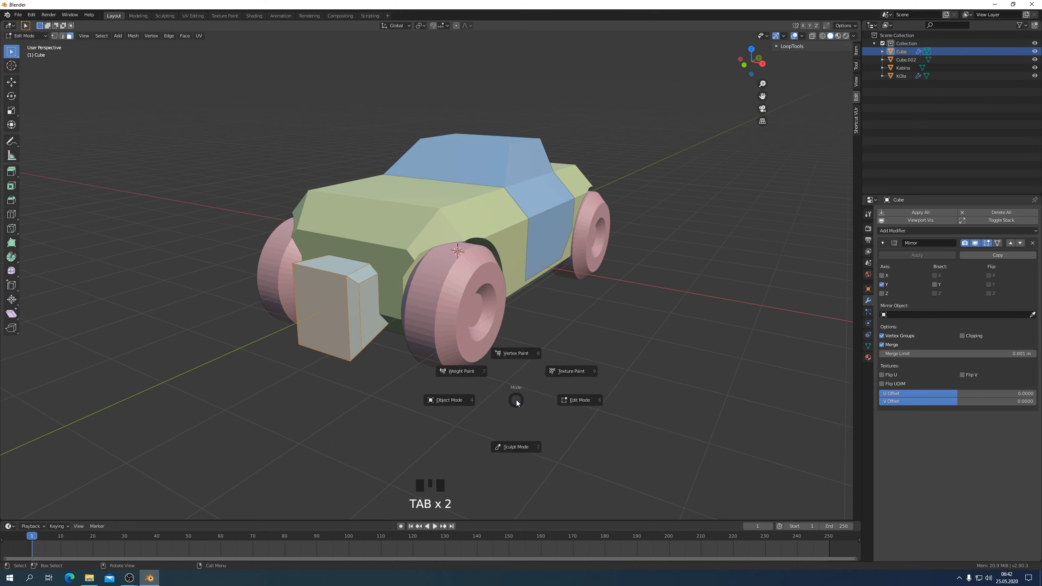
{"action": "left_click", "coordinate": [566, 400]}
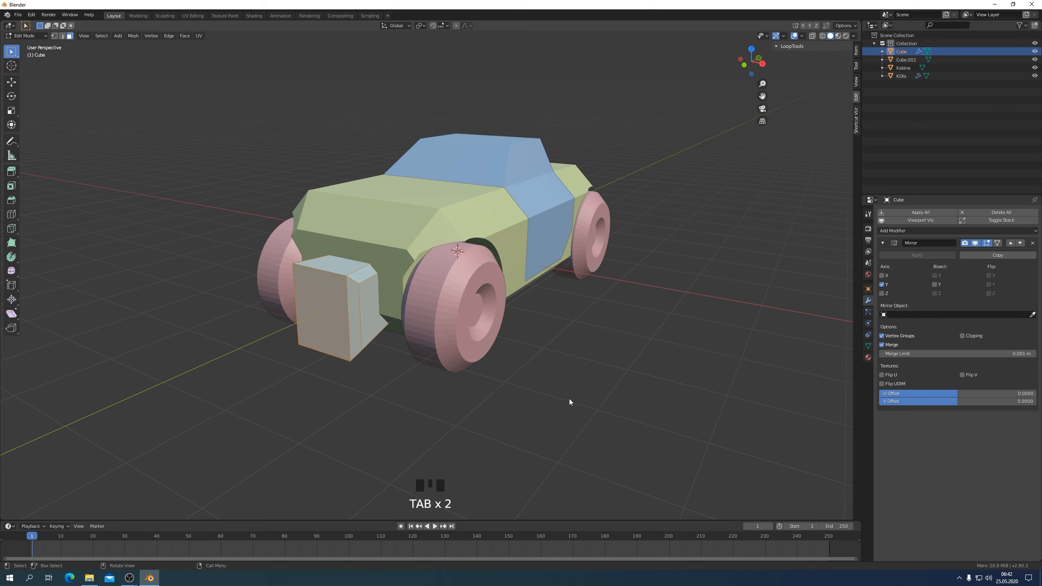
{"action": "left_click", "coordinate": [811, 38]}
{"action": "key", "text": "KP_3"}
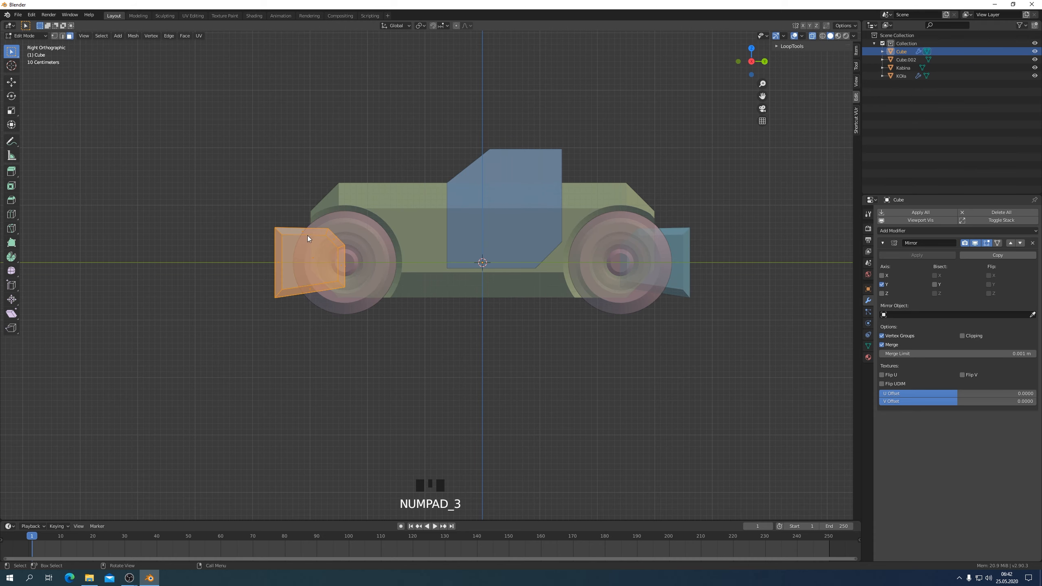
{"action": "left_click_drag", "start_coordinate": [224, 283], "coordinate": [370, 357]}
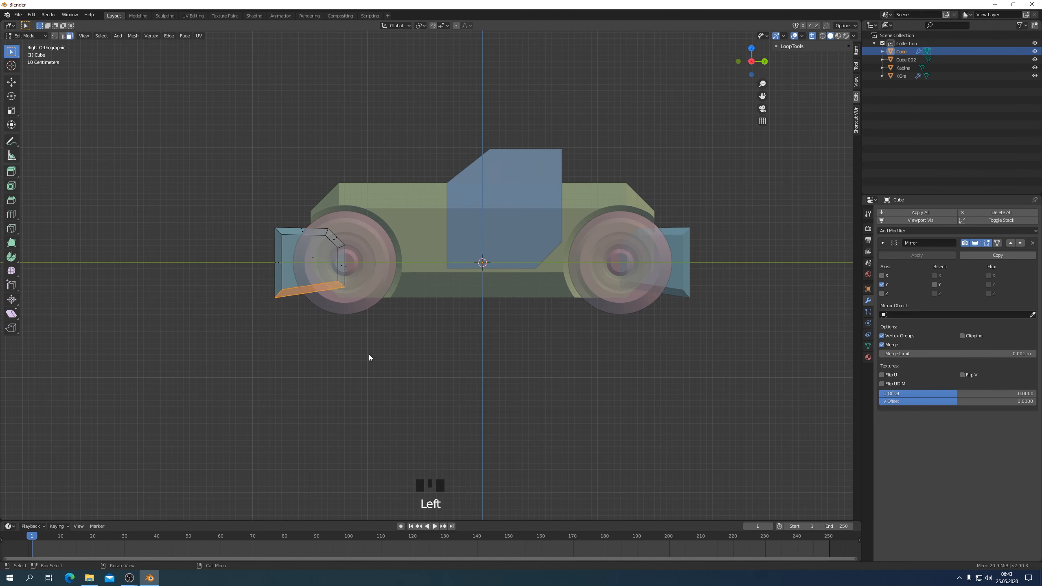
{"action": "key", "text": "g"}
{"action": "key", "text": "z"}
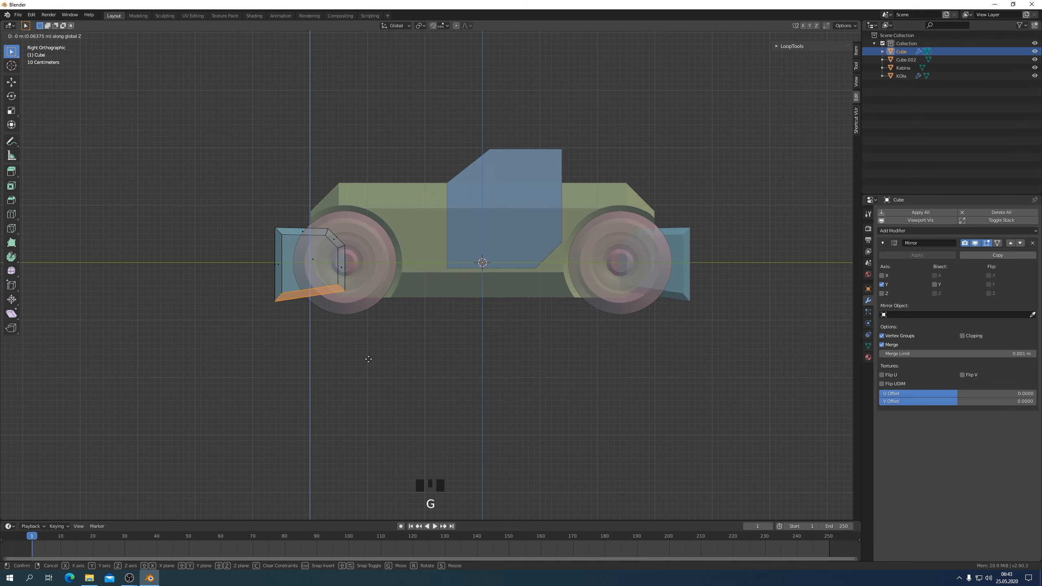
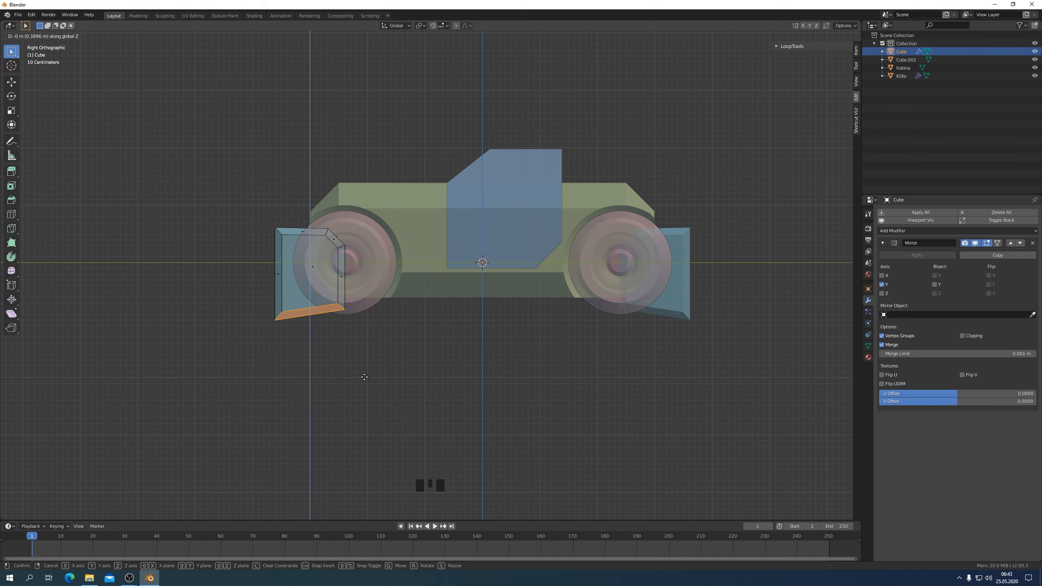
{"action": "left_click", "coordinate": [364, 377]}
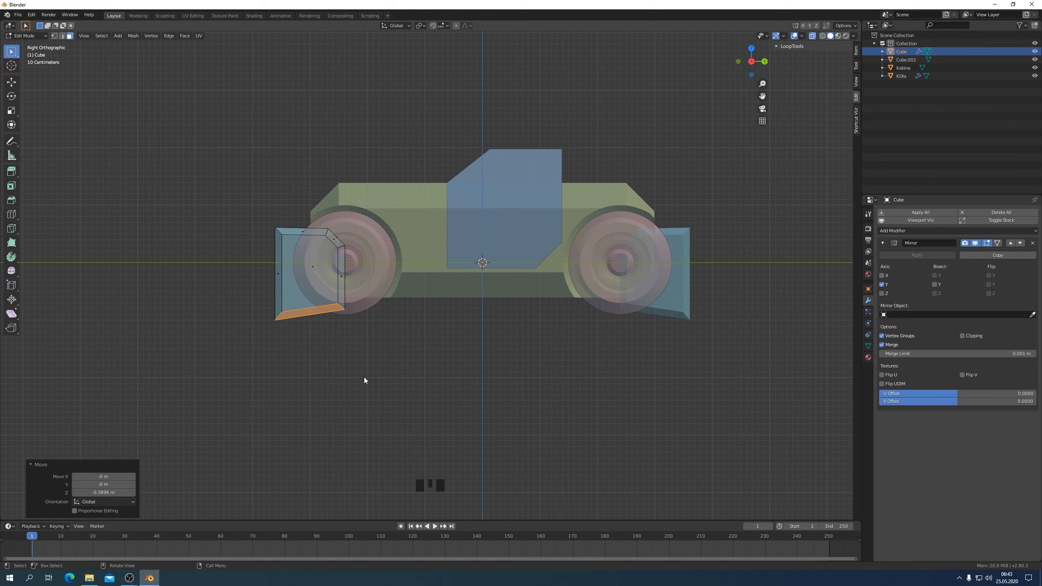
Cut the enlarged mirrored block out of the green car body with a Boolean difference and turn off X-ray display
{"action": "key", "text": "Tab"}
{"action": "middle_click_drag", "start_coordinate": [364, 377], "coordinate": [404, 392]}
{"action": "left_click", "coordinate": [419, 205], "text": "shift"}
{"action": "left_click", "coordinate": [814, 66]}
{"action": "middle_click_drag", "start_coordinate": [610, 339], "coordinate": [667, 339]}
{"action": "left_click", "coordinate": [812, 37]}
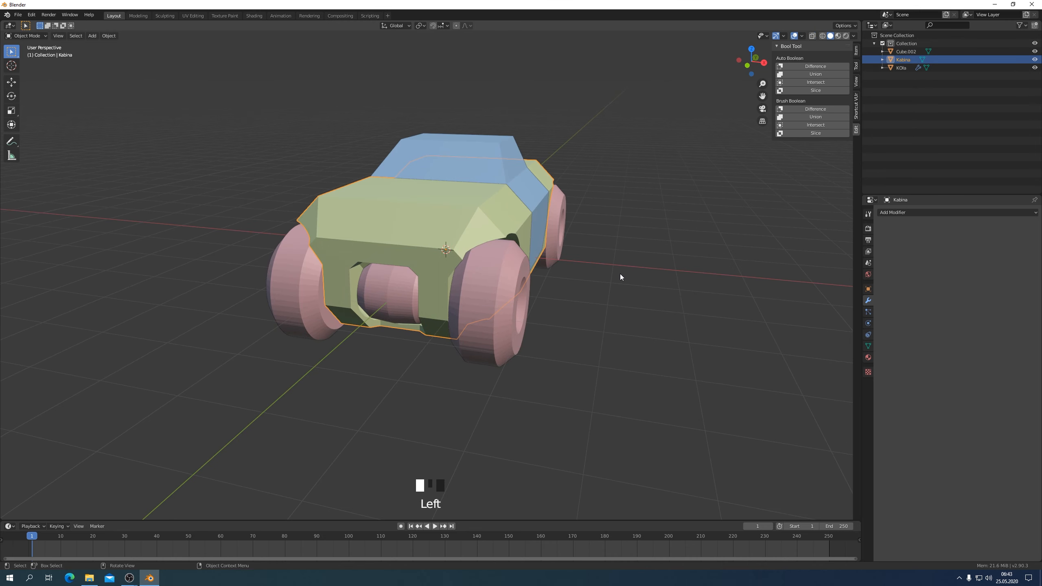
{"action": "mouse_move", "coordinate": [620, 274]}
{"action": "middle_mouse_down"}
{"action": "mouse_move", "coordinate": [667, 252]}
{"action": "mouse_move", "coordinate": [462, 255]}
{"action": "mouse_move", "coordinate": [609, 269]}
{"action": "mouse_move", "coordinate": [589, 269]}
{"action": "mouse_move", "coordinate": [623, 259]}
{"action": "middle_mouse_up"}
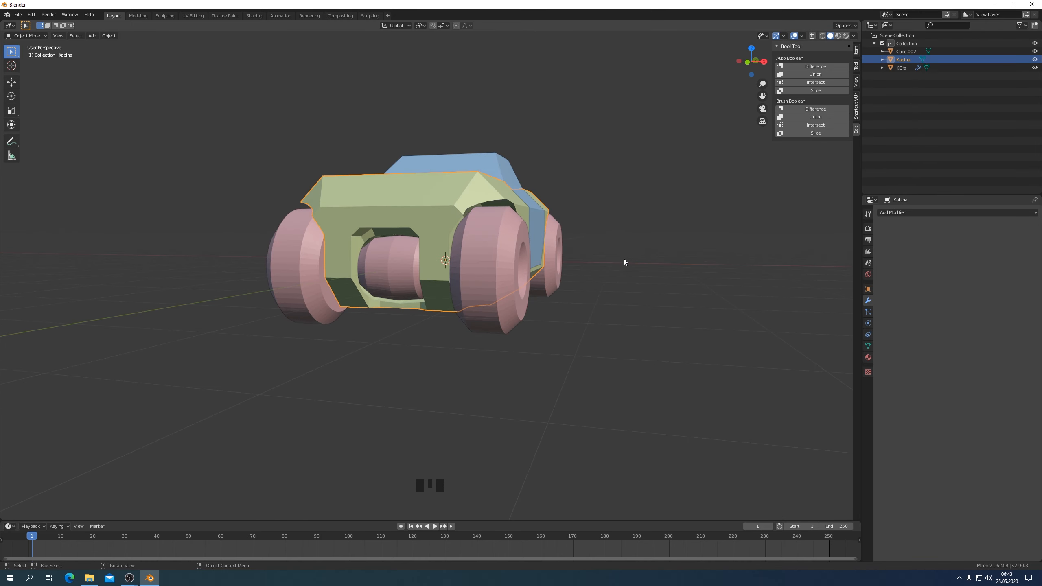
Add a cube mesh at the origin and scale it uniformly by about 0.537 in the top view
{"action": "key", "text": "KP_7"}
{"action": "key", "text": "KP_3"}
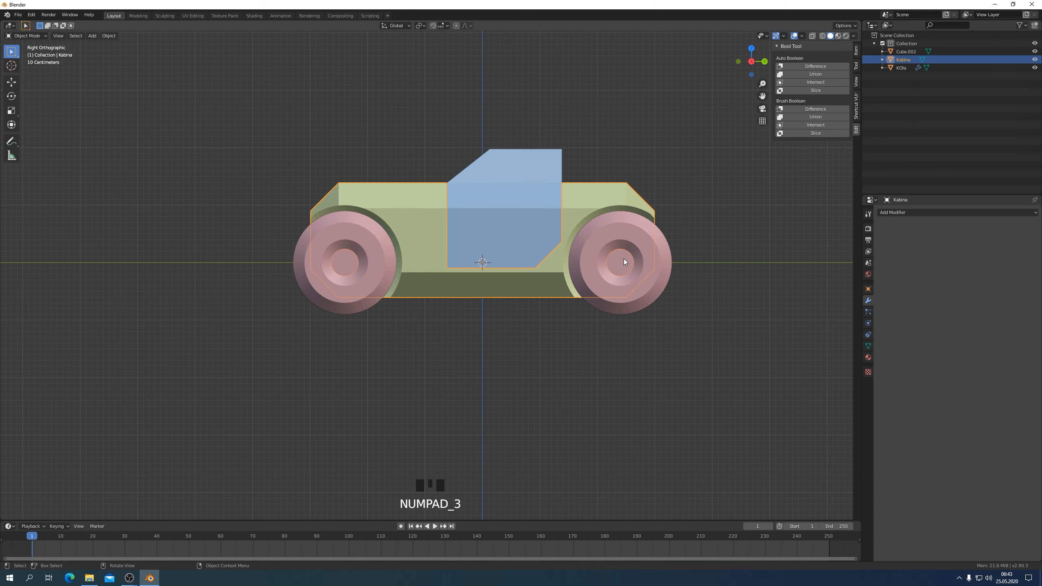
{"action": "middle_click_drag", "start_coordinate": [620, 262], "coordinate": [628, 313]}
{"action": "key", "text": "KP_7"}
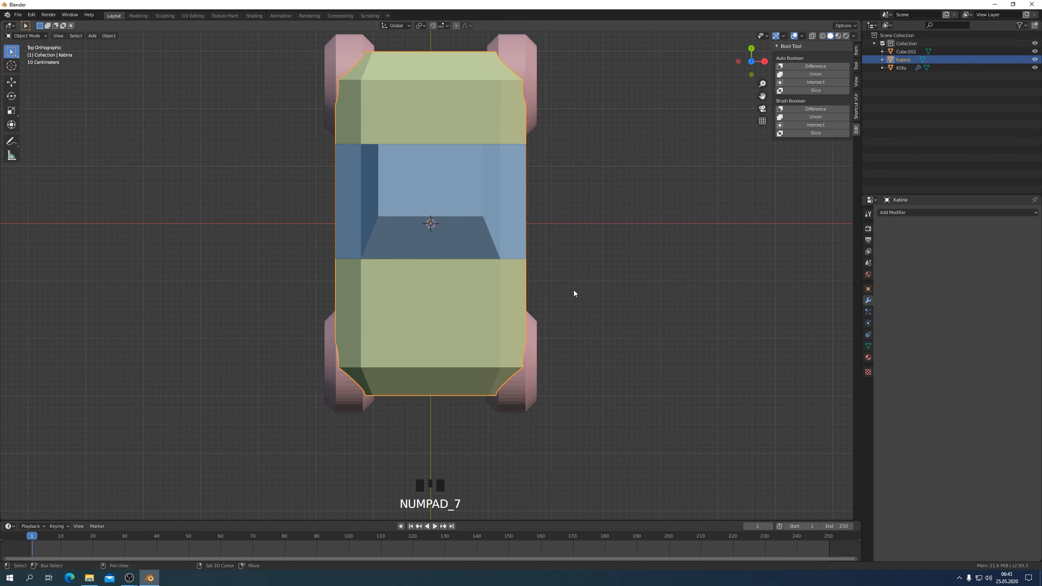
{"action": "middle_click_drag", "start_coordinate": [573, 291], "coordinate": [487, 334], "text": "shift"}
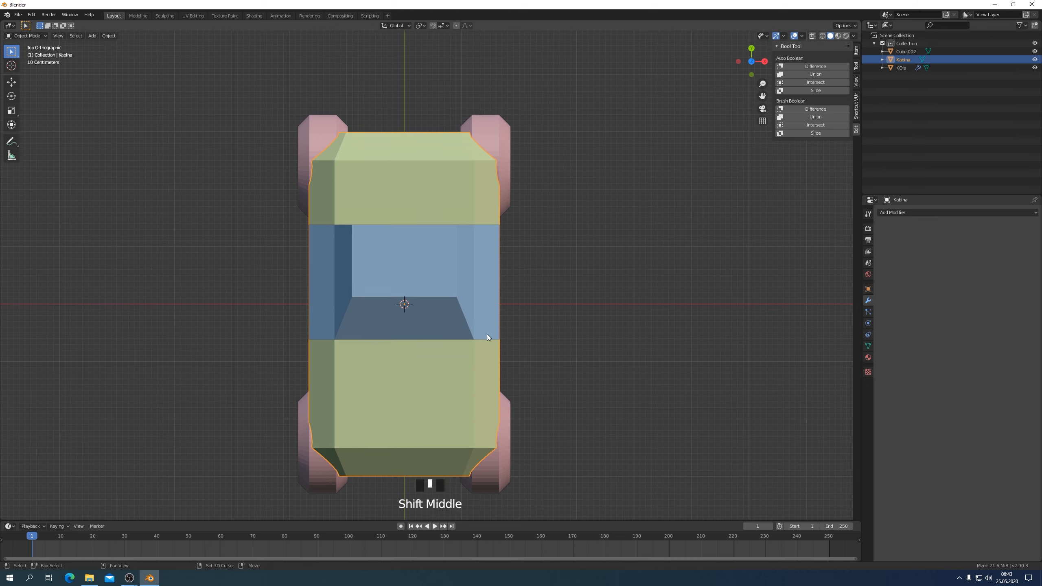
{"action": "left_click", "coordinate": [93, 37]}
{"action": "mouse_move", "coordinate": [102, 45]}
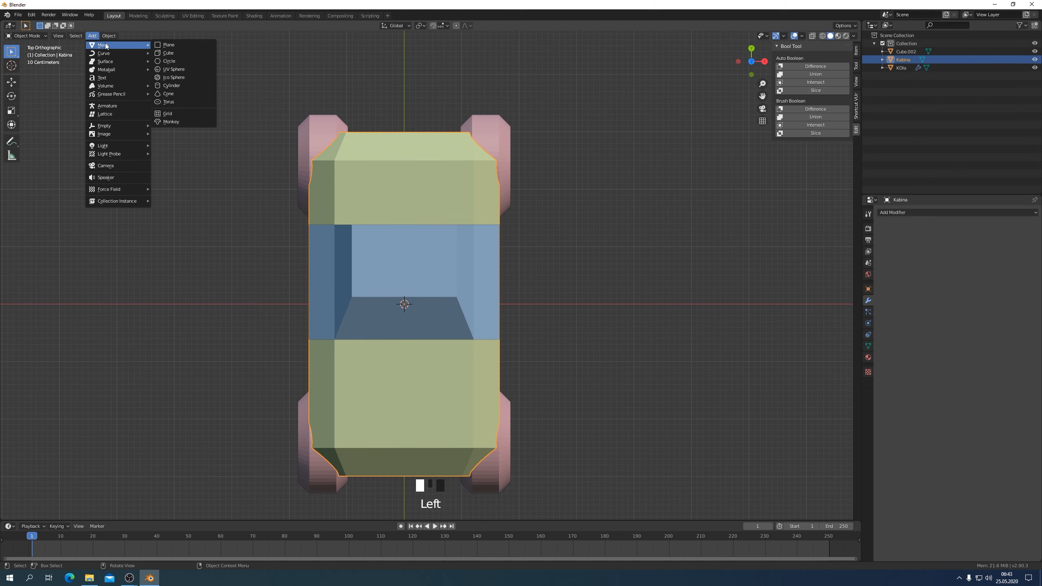
{"action": "left_click", "coordinate": [175, 54]}
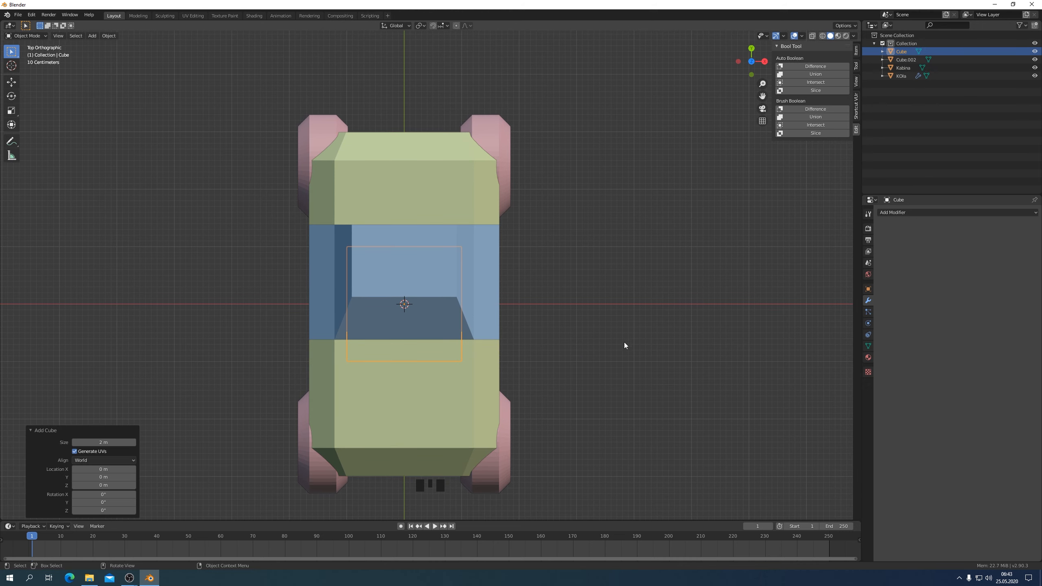
{"action": "key", "text": "s"}
{"action": "left_click", "coordinate": [537, 315]}
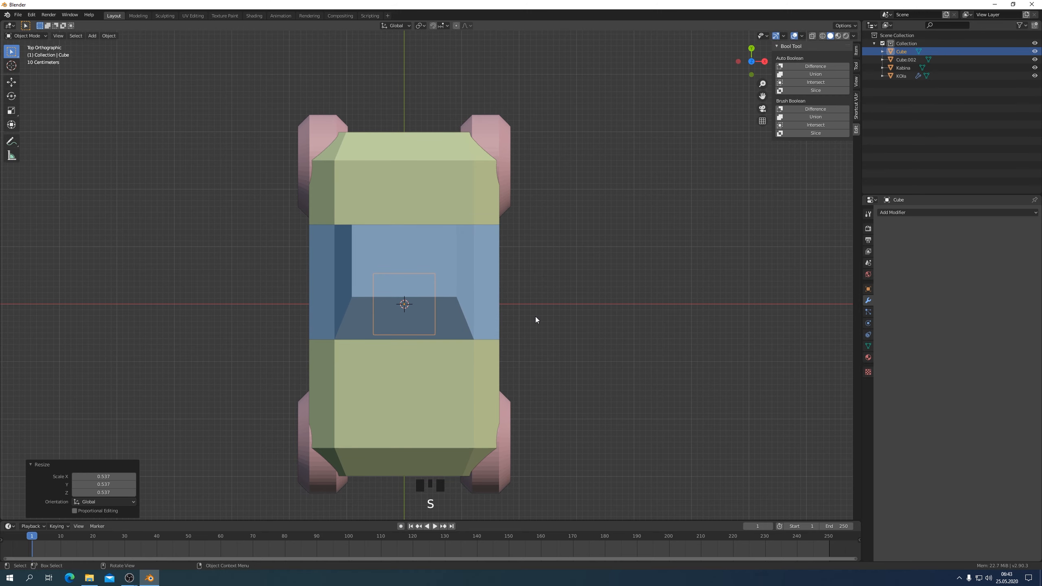
Move the cube about 2.86 m along Y to the car's rear end and raise it about 0.74 m along Z
{"action": "key", "text": "g"}
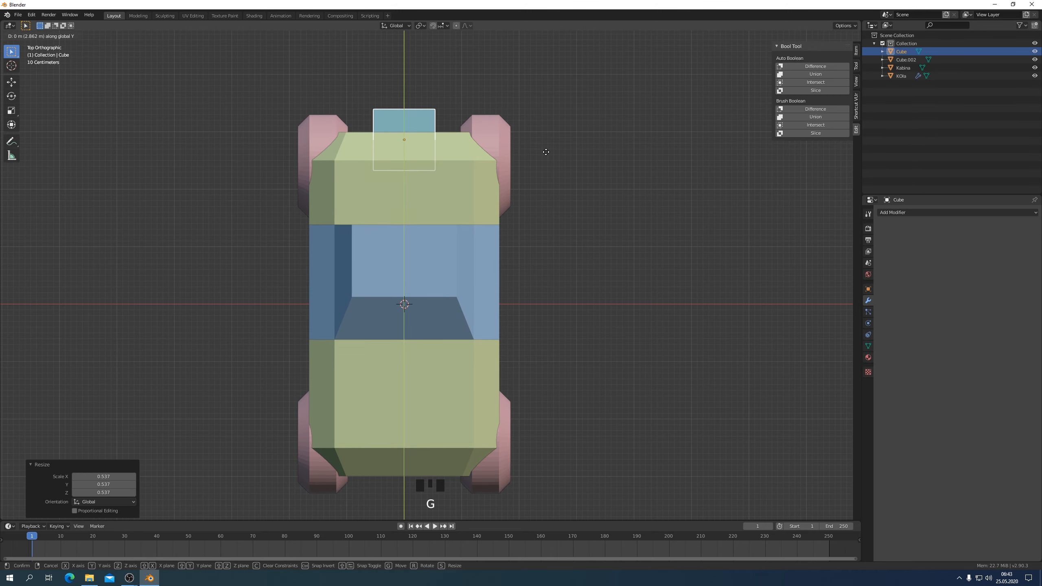
{"action": "left_click", "coordinate": [547, 154]}
{"action": "key", "text": "KP_3"}
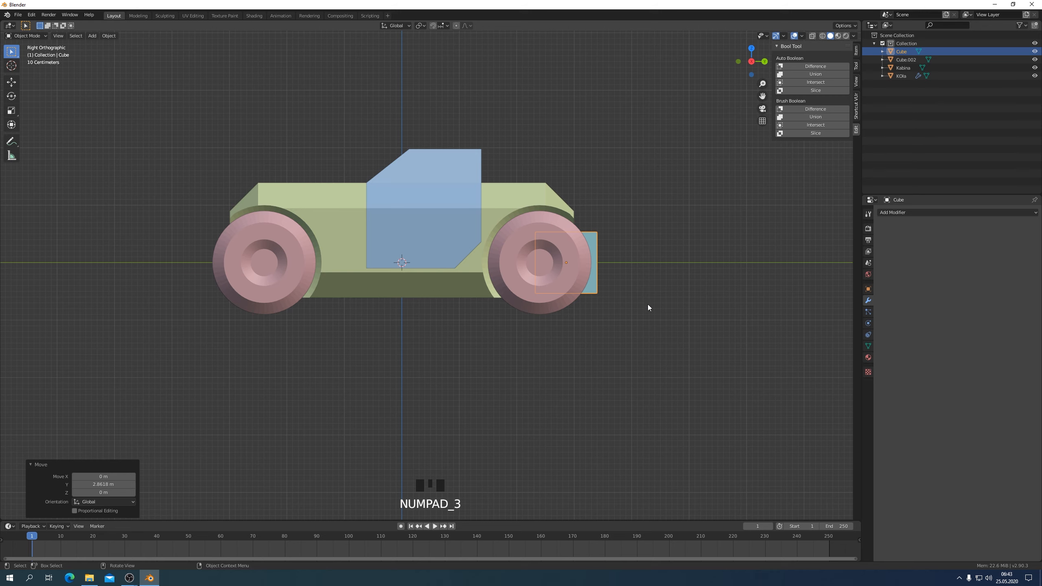
{"action": "key", "text": "g"}
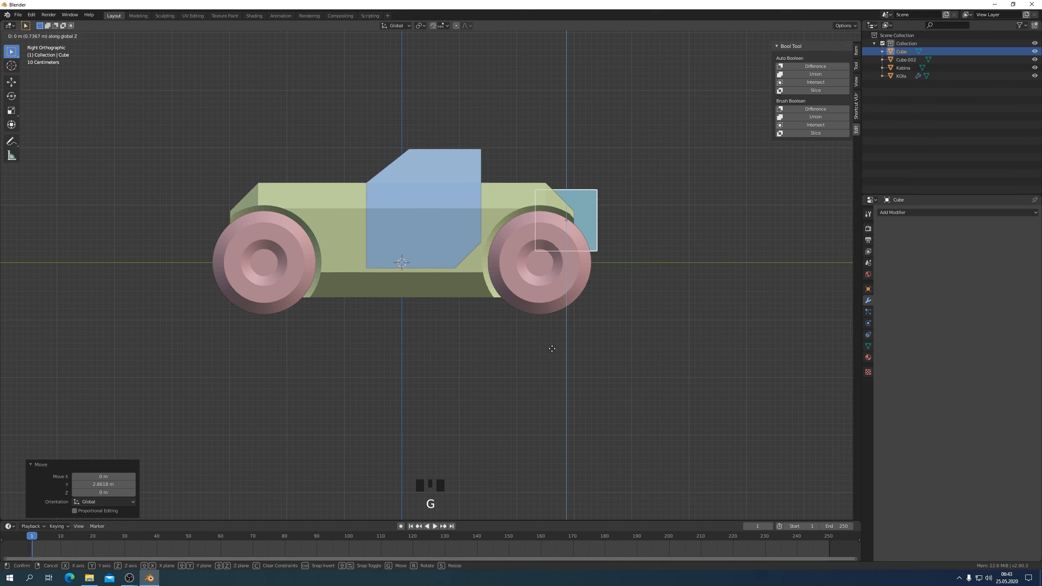
{"action": "left_click", "coordinate": [596, 338]}
{"action": "middle_click_drag", "start_coordinate": [595, 338], "coordinate": [544, 360]}
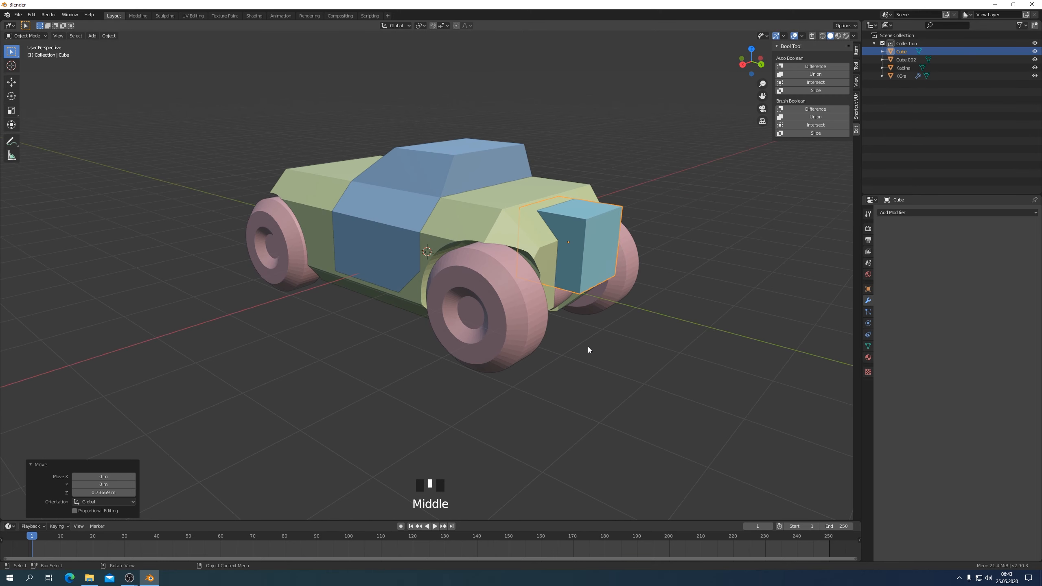
Shift the cube slightly along Y so it sits deeper in the car body's rear end
{"action": "key", "text": "g"}
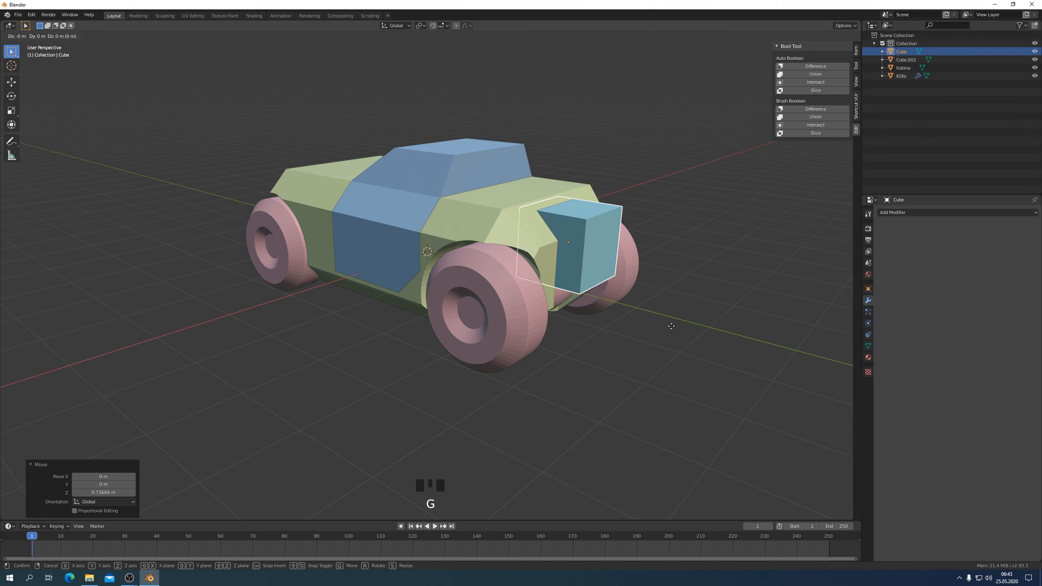
{"action": "key", "text": "y"}
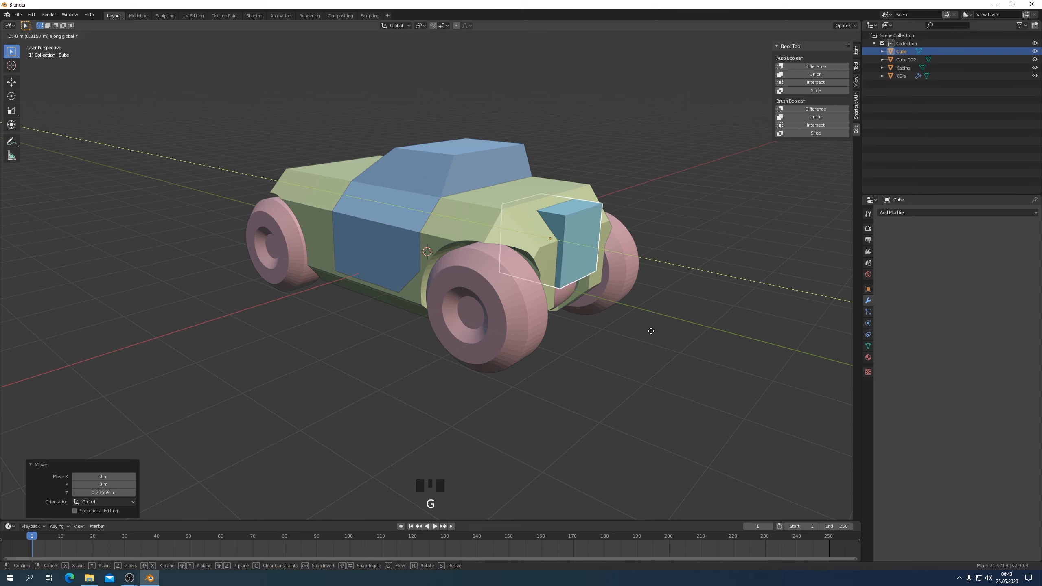
{"action": "left_click", "coordinate": [652, 336]}
{"action": "middle_click_drag", "start_coordinate": [628, 334], "coordinate": [613, 295]}
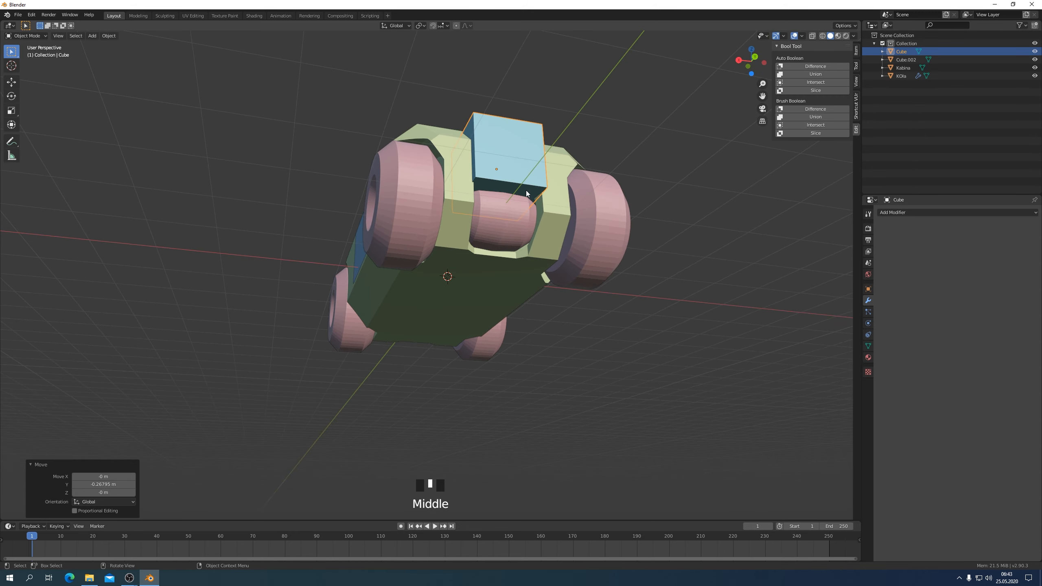
Bevel the cube's lower outer edge with an offset of about 0.358 m and one segment
{"action": "key", "text": "Tab"}
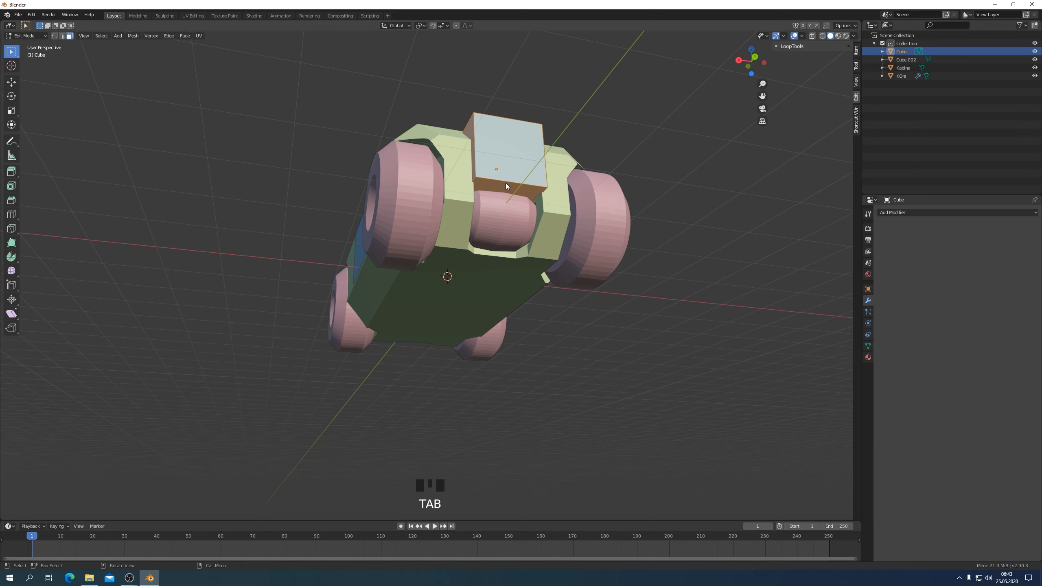
{"action": "left_click", "coordinate": [505, 183]}
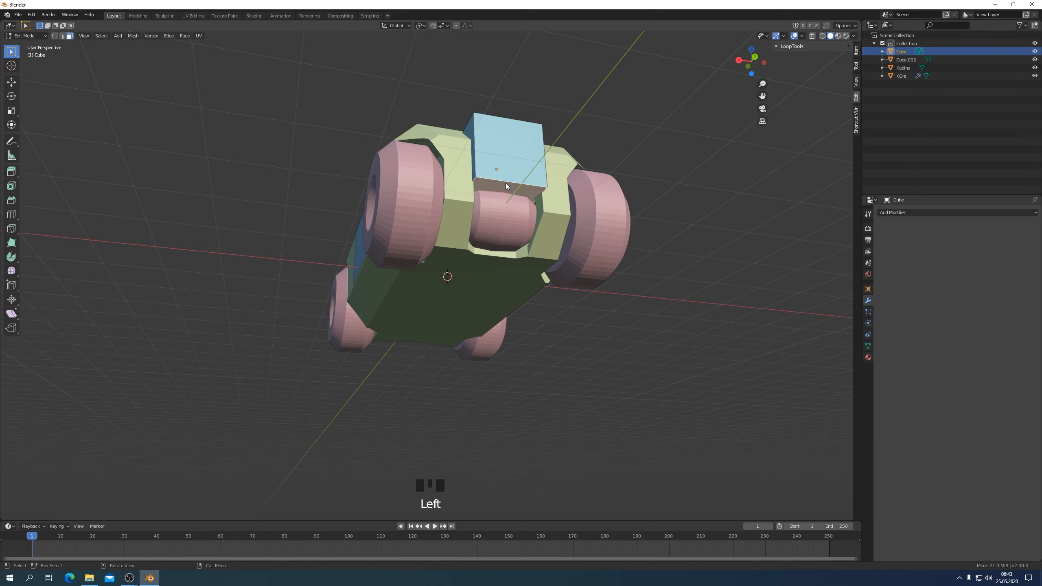
{"action": "left_click", "coordinate": [62, 36]}
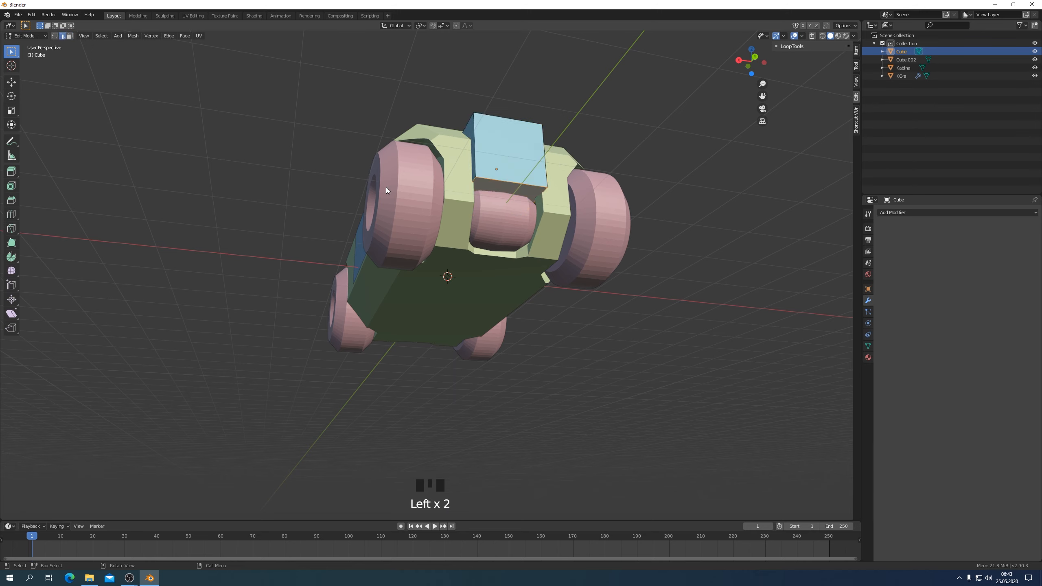
{"action": "left_click", "coordinate": [497, 179]}
{"action": "key", "text": "ctrl+b"}
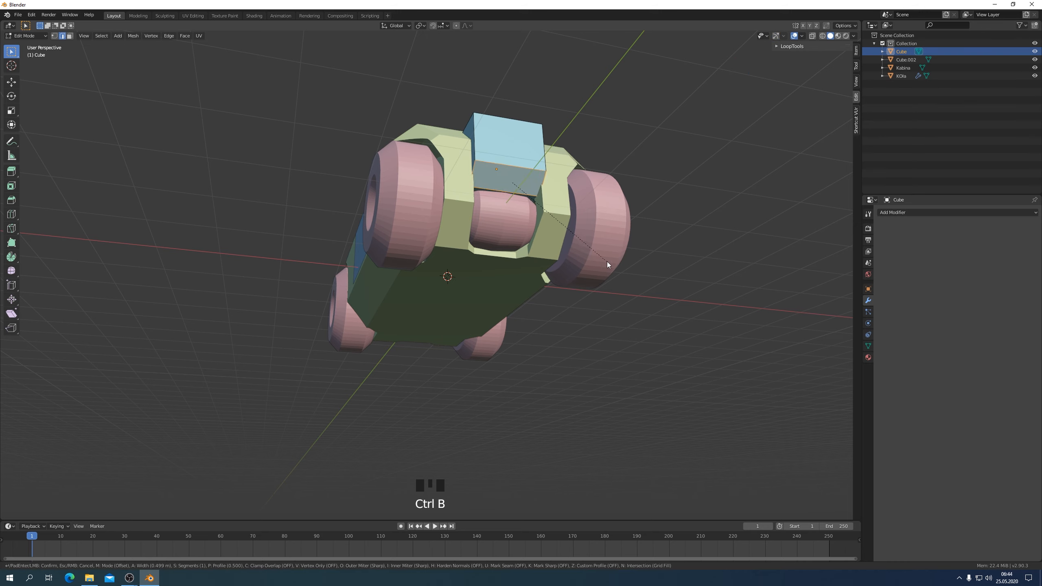
{"action": "left_click", "coordinate": [598, 258]}
Scale the bevelled face to about 0.684 along X so the cube tapers downward
{"action": "middle_click_drag", "start_coordinate": [606, 264], "coordinate": [643, 341]}
{"action": "key", "text": "s"}
{"action": "key", "text": "x"}
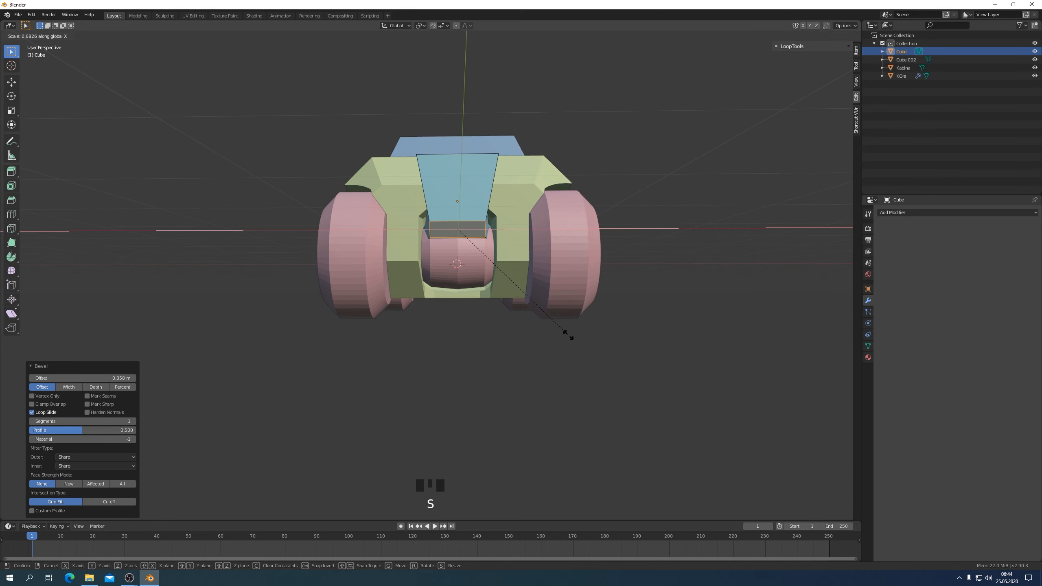
{"action": "left_click", "coordinate": [580, 338]}
Raise the bevelled face about 0.338 m along the Z axis
{"action": "middle_click_drag", "start_coordinate": [579, 340], "coordinate": [627, 356]}
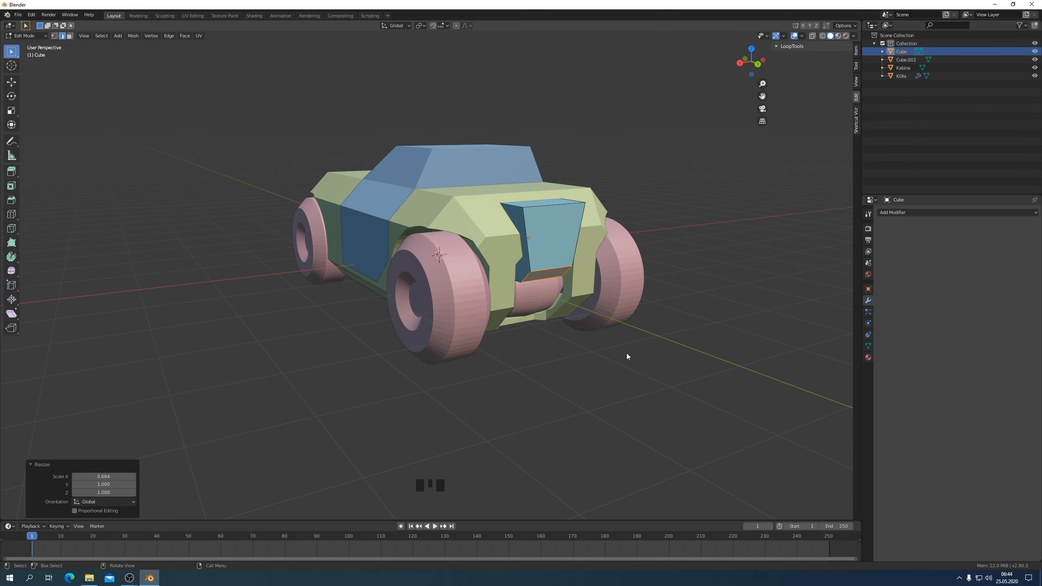
{"action": "key", "text": "g"}
{"action": "key", "text": "z"}
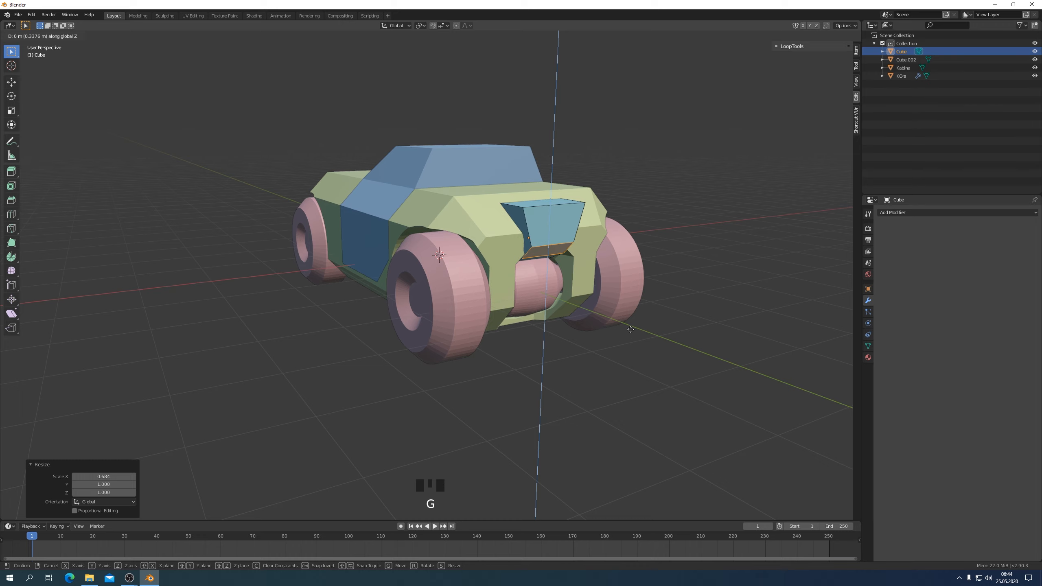
{"action": "left_click", "coordinate": [630, 332]}
Turn on X-ray display and examine from the right side how the tapered cube overlaps the car body
{"action": "middle_click_drag", "start_coordinate": [630, 332], "coordinate": [701, 319]}
{"action": "left_click", "coordinate": [812, 36]}
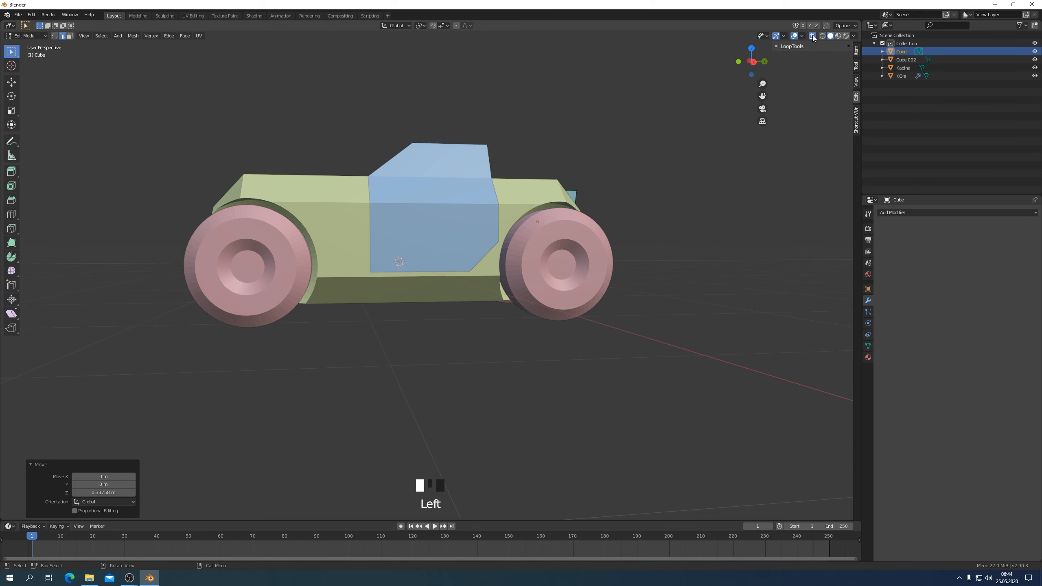
{"action": "middle_click_drag", "start_coordinate": [725, 245], "coordinate": [708, 251]}
{"action": "key", "text": "KP_1"}
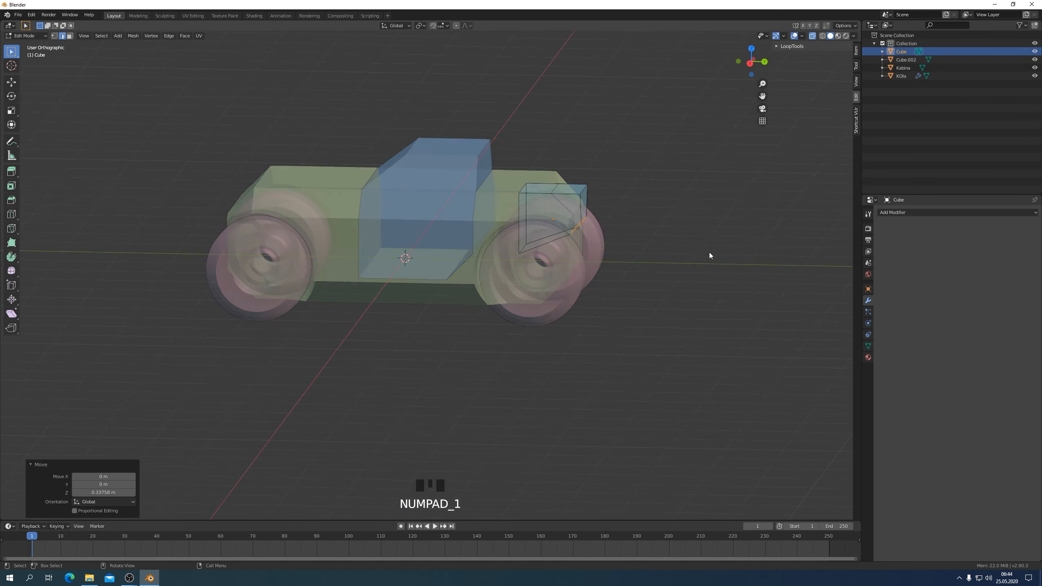
{"action": "key", "text": "KP_3"}
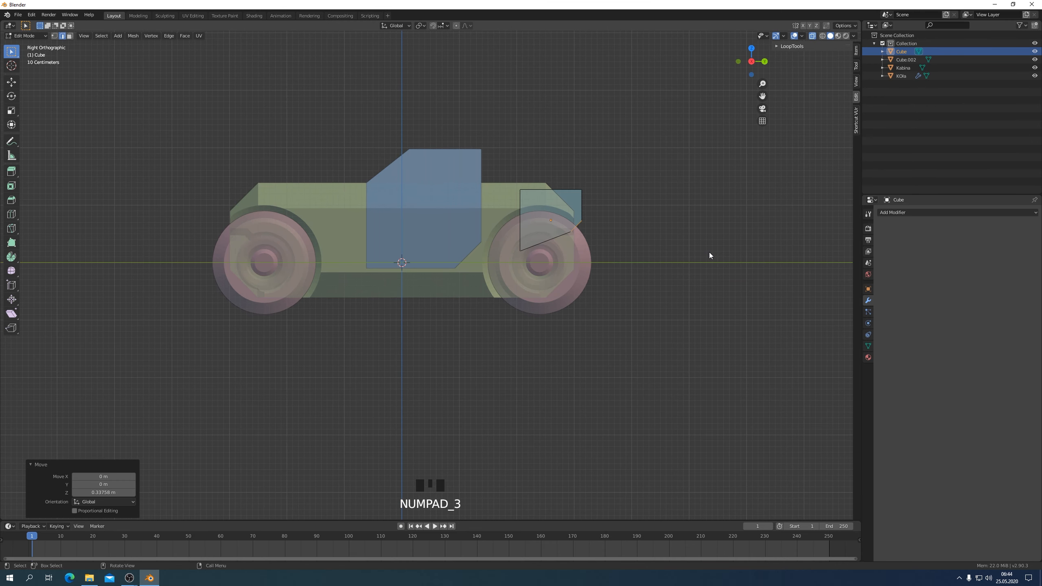
{"action": "mouse_move", "coordinate": [517, 242]}
{"action": "middle_mouse_down"}
{"action": "mouse_move", "coordinate": [532, 248]}
{"action": "mouse_move", "coordinate": [516, 244]}
{"action": "middle_mouse_up"}
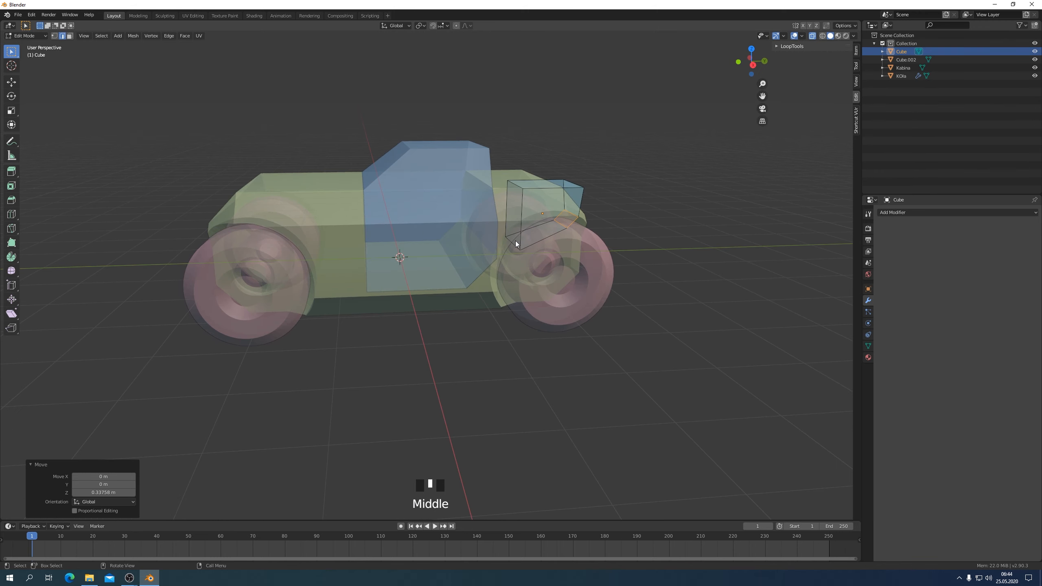
Raise the two vertical edges on the cube's inner side about 0.036 m along Z
{"action": "left_click", "coordinate": [513, 223]}
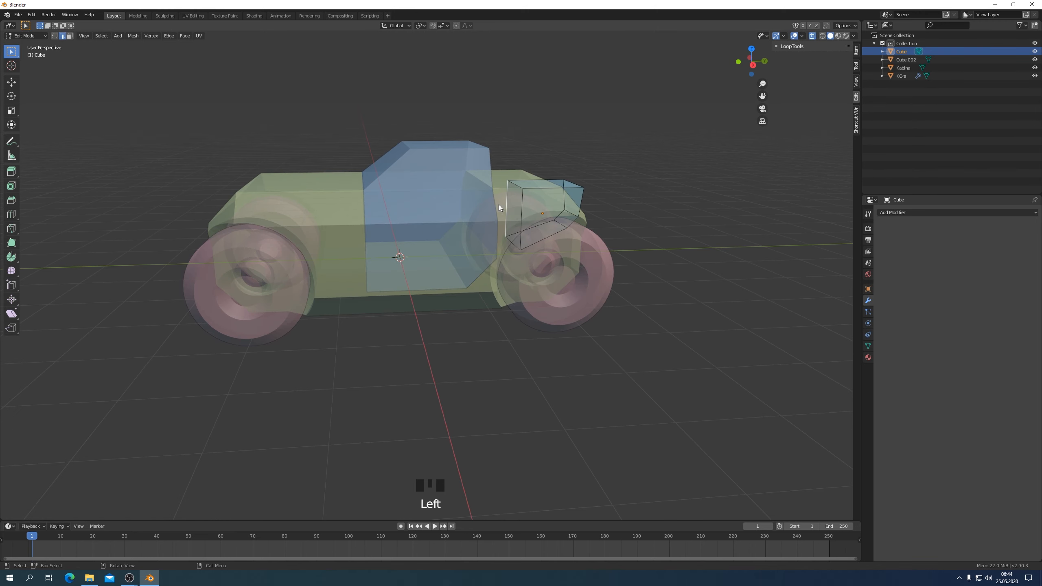
{"action": "left_click", "coordinate": [520, 225], "text": "shift"}
{"action": "key", "text": "g"}
{"action": "key", "text": "z"}
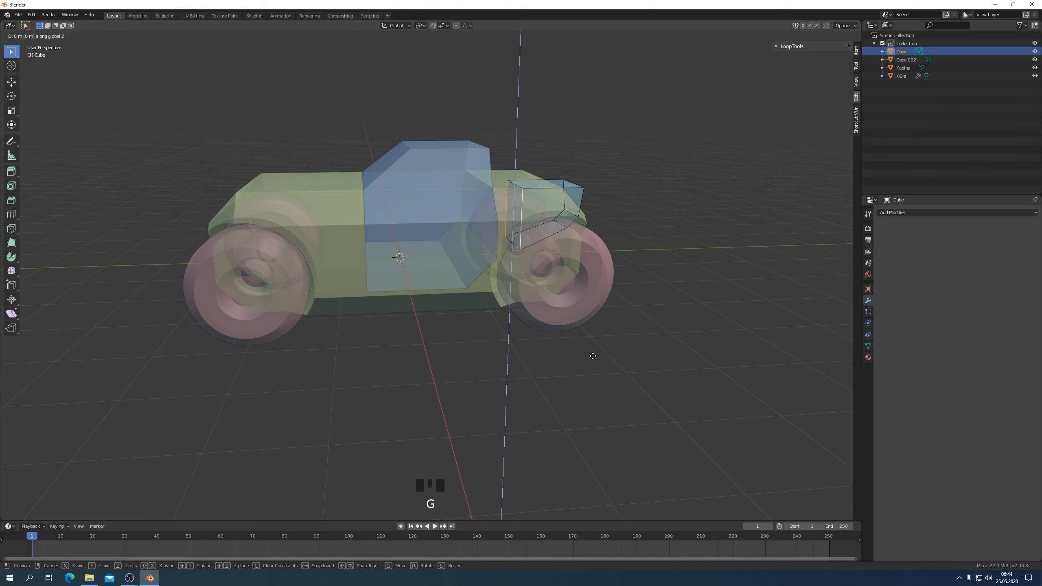
{"action": "left_click", "coordinate": [589, 354]}
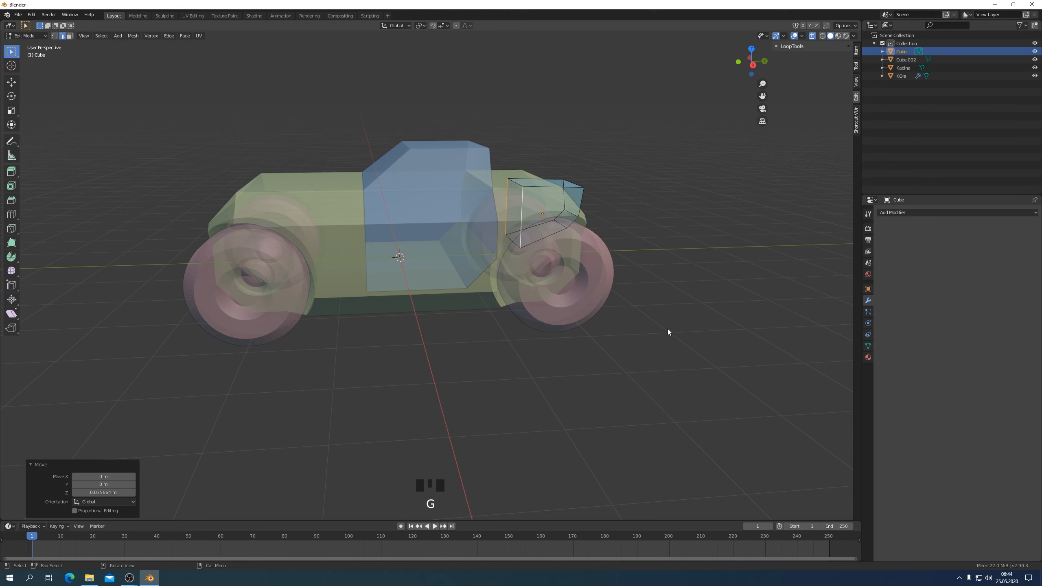
{"action": "middle_click_drag", "start_coordinate": [667, 331], "coordinate": [640, 325]}
{"action": "key", "text": "KP_3"}
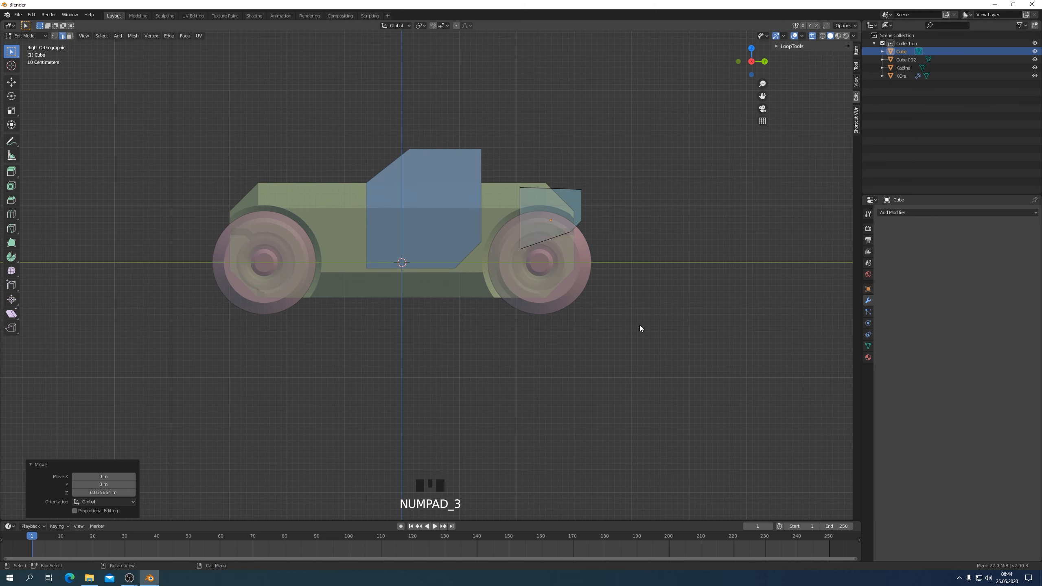
Leave Edit Mode and merge the tapered cube into the green car body with a Bool Tool union
{"action": "key", "text": "Tab"}
{"action": "left_click", "coordinate": [572, 326]}
{"action": "middle_click_drag", "start_coordinate": [572, 326], "coordinate": [575, 373]}
{"action": "left_click", "coordinate": [540, 172], "text": "shift"}
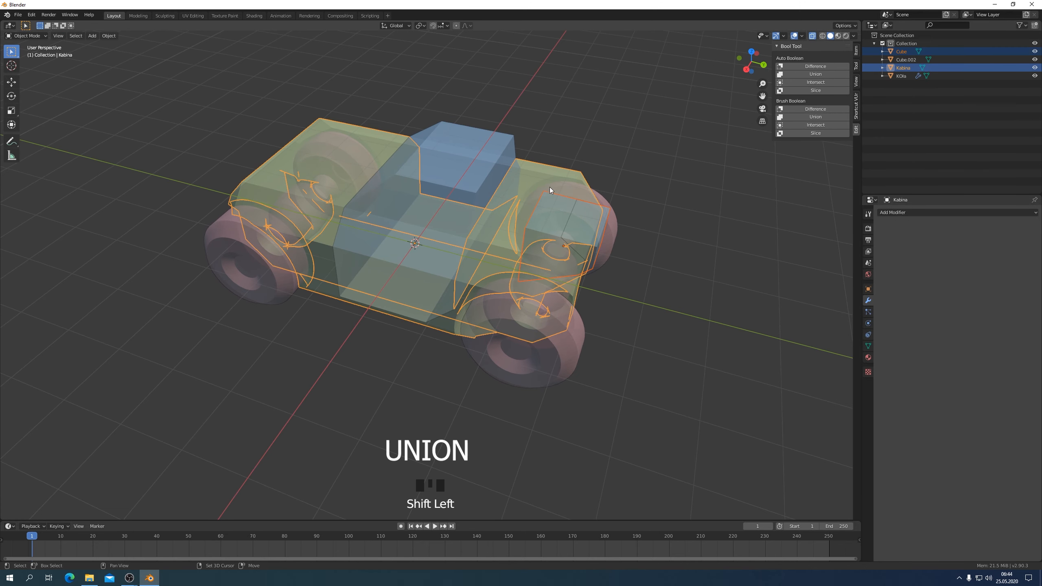
{"action": "left_click", "coordinate": [814, 75]}
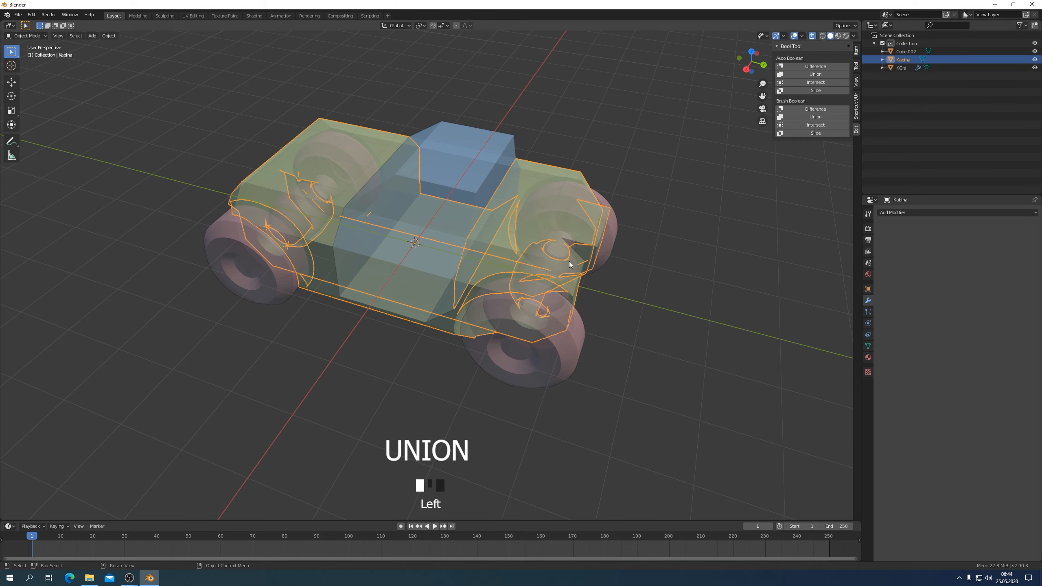
Turn off X-ray display and examine the merged car body from several angles
{"action": "middle_click_drag", "start_coordinate": [569, 261], "coordinate": [535, 230]}
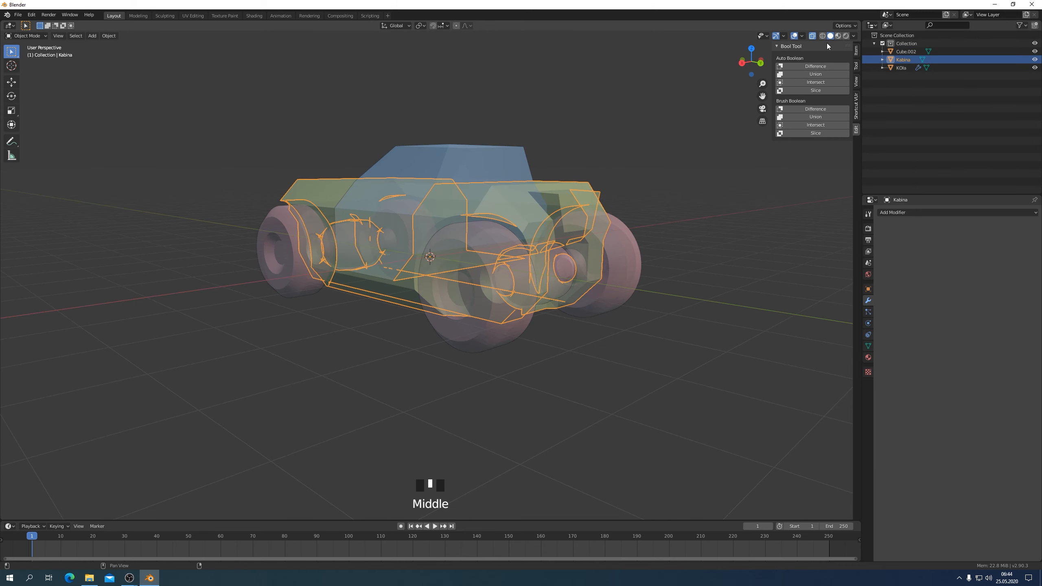
{"action": "left_click", "coordinate": [812, 36]}
{"action": "mouse_move", "coordinate": [670, 338]}
{"action": "middle_mouse_down"}
{"action": "mouse_move", "coordinate": [616, 338]}
{"action": "mouse_move", "coordinate": [623, 331]}
{"action": "mouse_move", "coordinate": [636, 331]}
{"action": "mouse_move", "coordinate": [565, 342]}
{"action": "mouse_move", "coordinate": [762, 347]}
{"action": "middle_mouse_up"}
{"action": "scroll", "coordinate": [764, 347], "scroll_direction": "up", "scroll_amount": 4}
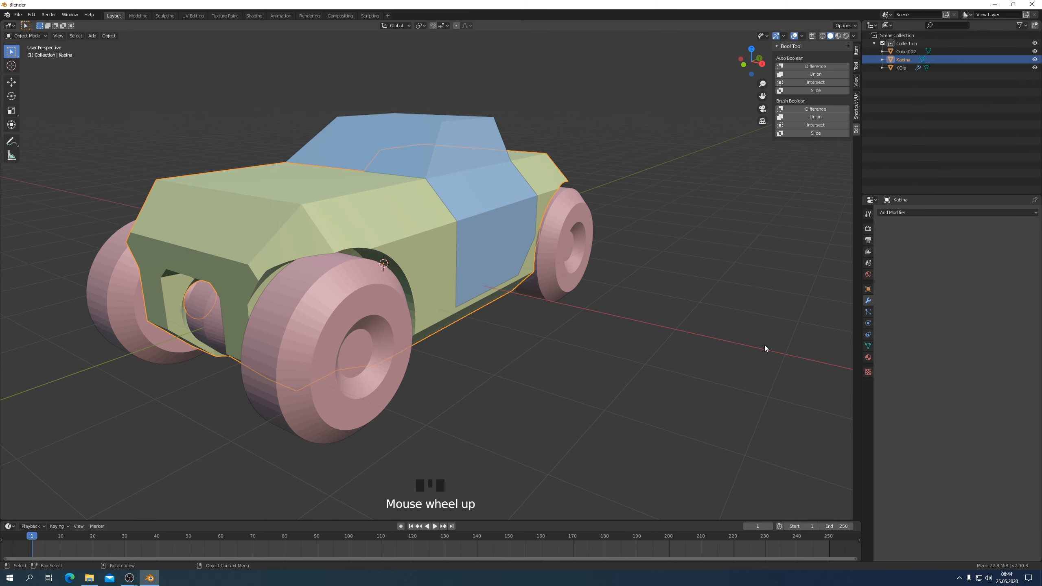
{"action": "key", "text": "KP_1"}
{"action": "key", "text": "KP_3"}
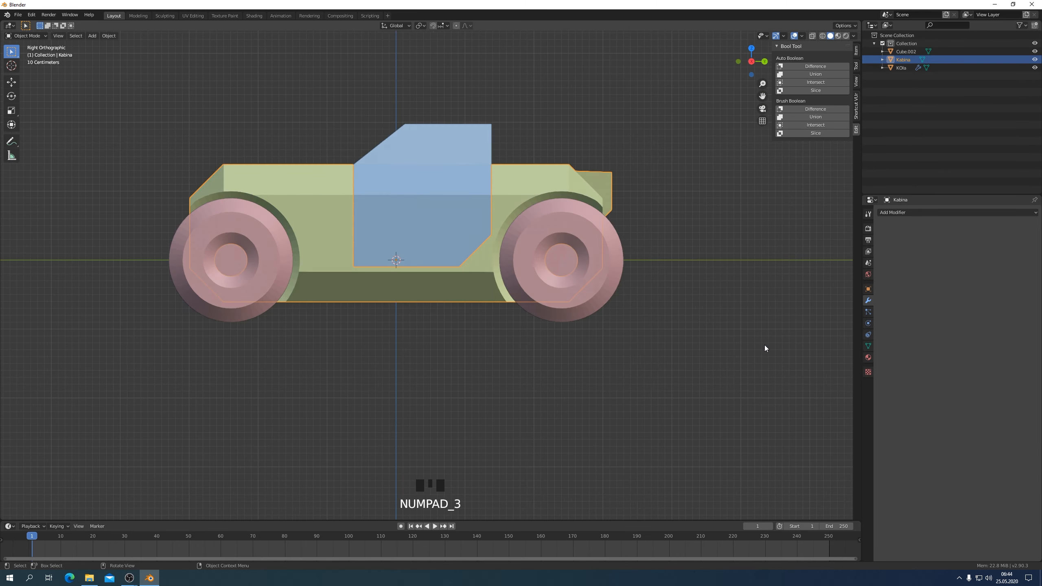
{"action": "scroll", "coordinate": [736, 350], "scroll_direction": "down", "scroll_amount": 2}
{"action": "middle_click_drag", "start_coordinate": [736, 350], "coordinate": [779, 376]}
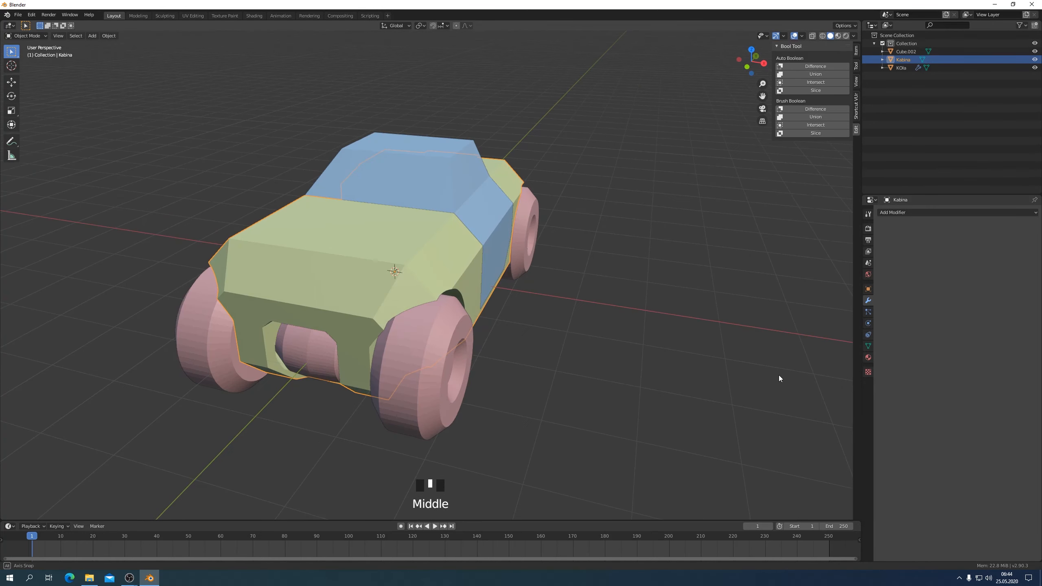
Add a new cube in front view and scale it uniformly to about 0.411
{"action": "key", "text": "KP_1"}
{"action": "scroll", "coordinate": [505, 170], "scroll_direction": "up", "scroll_amount": 3}
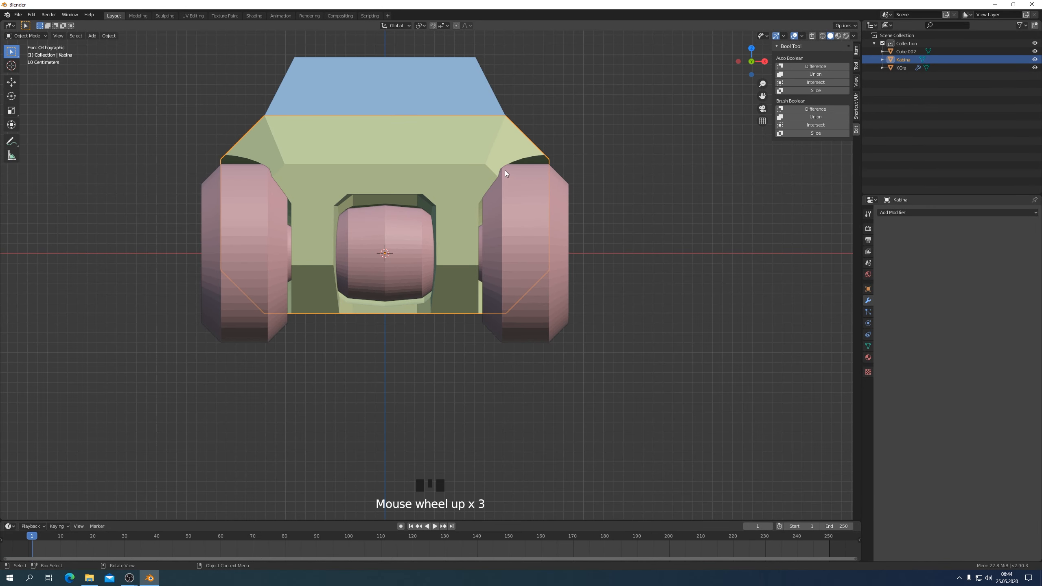
{"action": "middle_click_drag", "start_coordinate": [504, 170], "coordinate": [460, 186], "text": "shift"}
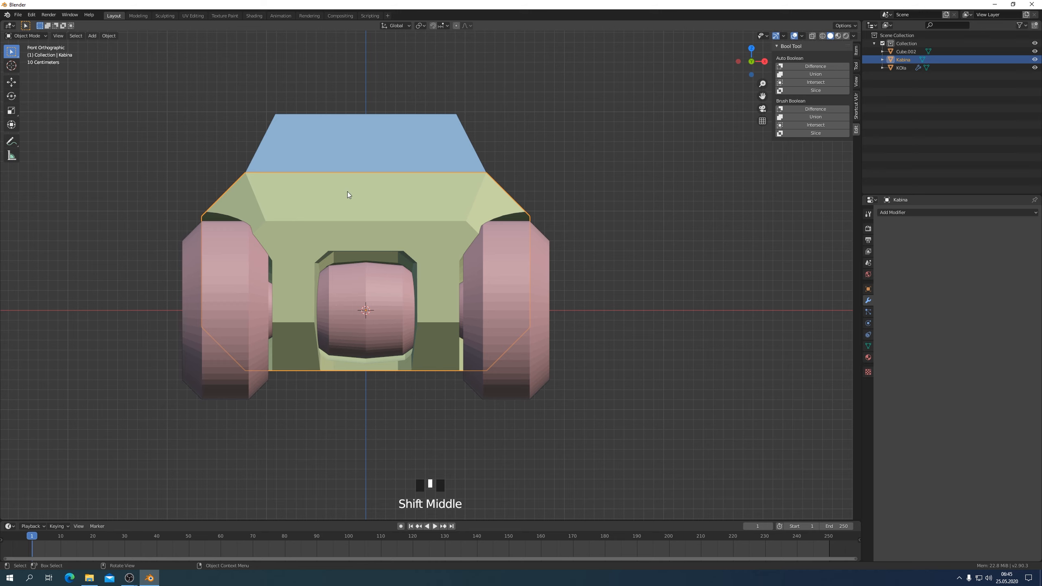
{"action": "left_click", "coordinate": [93, 37]}
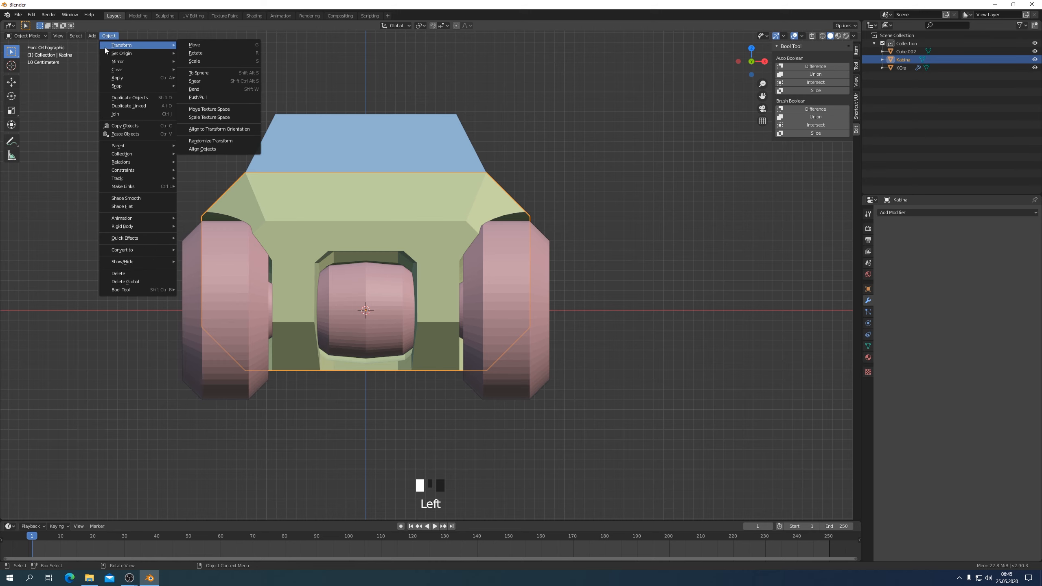
{"action": "left_click", "coordinate": [90, 37]}
{"action": "left_click", "coordinate": [91, 36]}
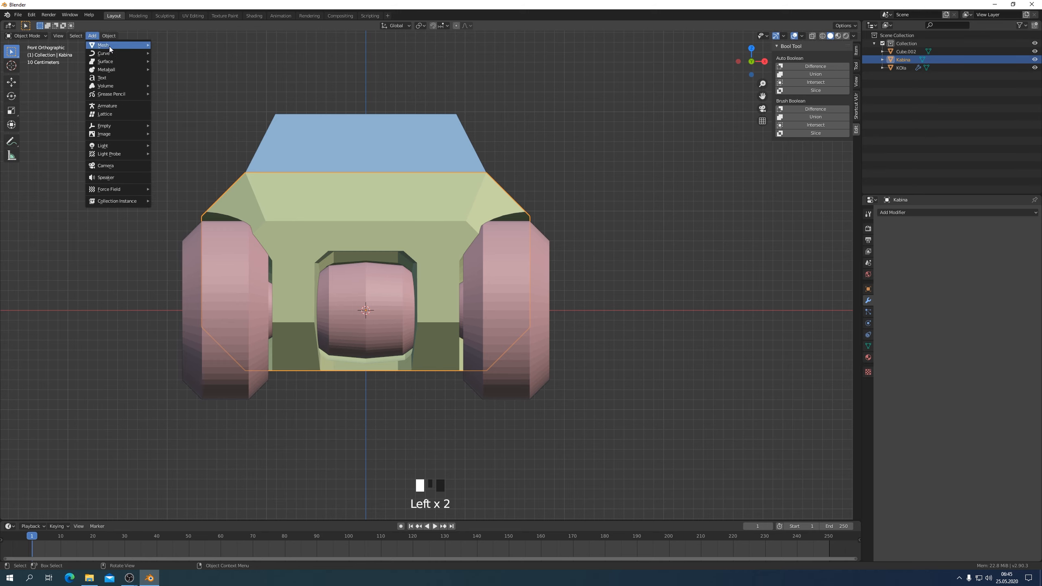
{"action": "mouse_move", "coordinate": [128, 44]}
{"action": "left_click", "coordinate": [174, 53]}
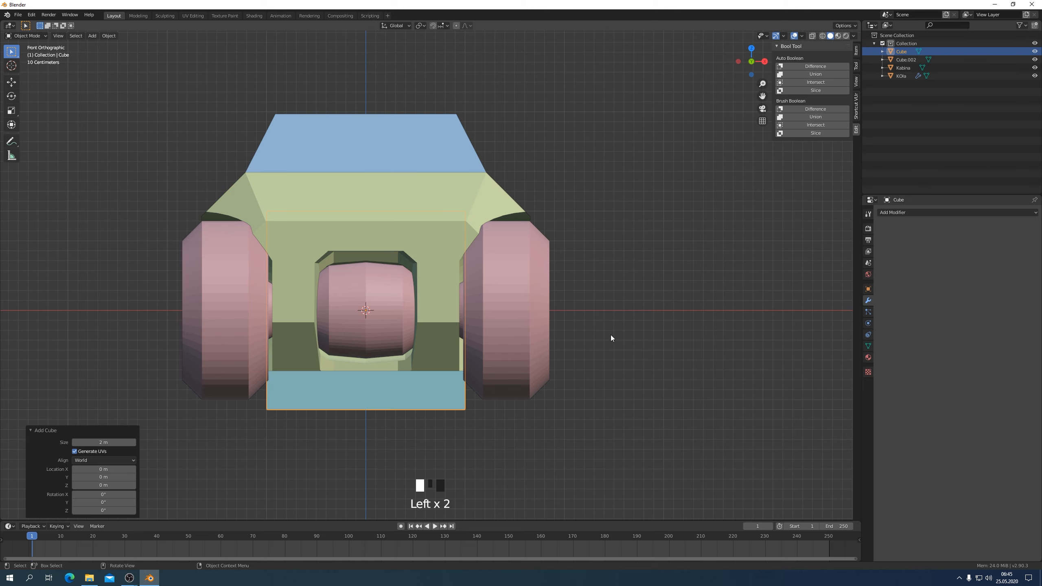
{"action": "key", "text": "s"}
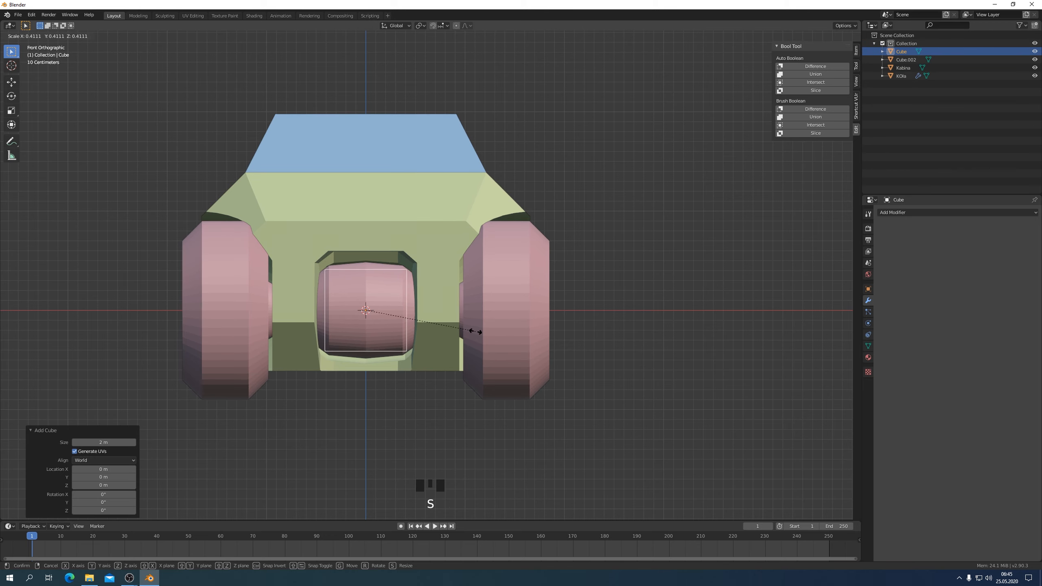
{"action": "left_click", "coordinate": [475, 334]}
Raise the new cube about 1.361 m along Z and scale it uniformly to about 0.470
{"action": "key", "text": "g"}
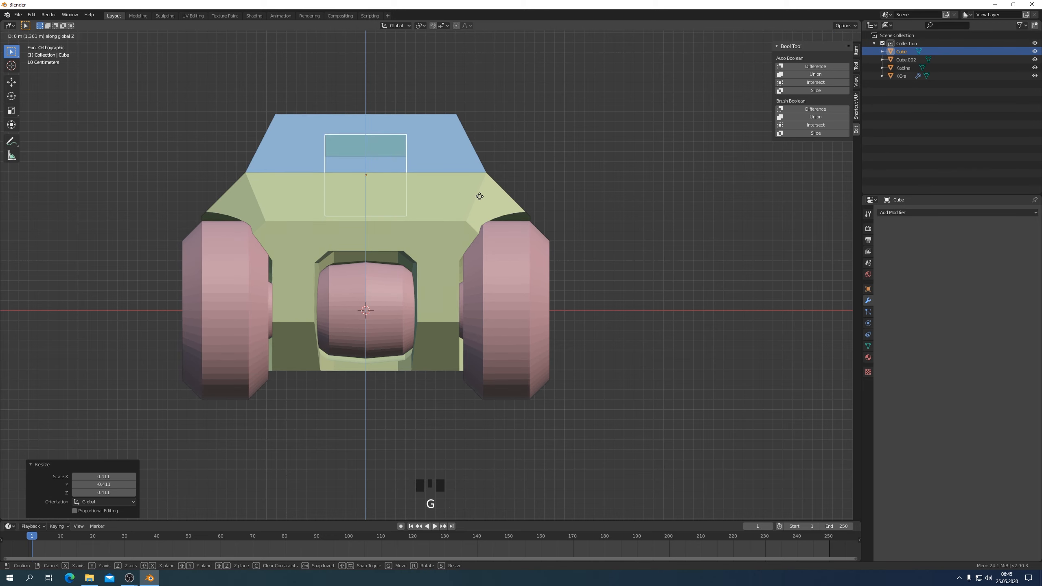
{"action": "left_click", "coordinate": [481, 199]}
{"action": "key", "text": "s"}
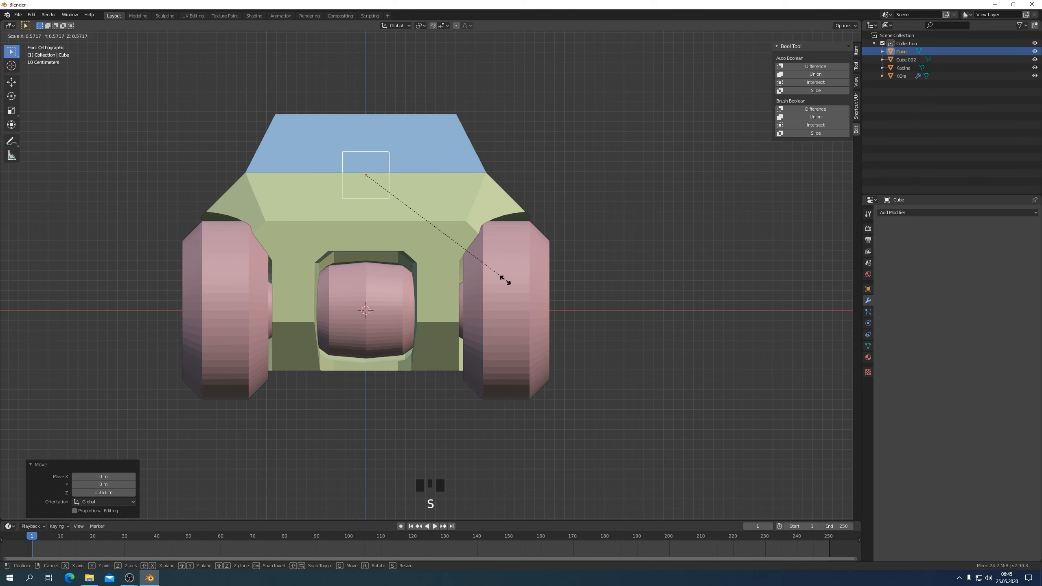
{"action": "left_click", "coordinate": [480, 267]}
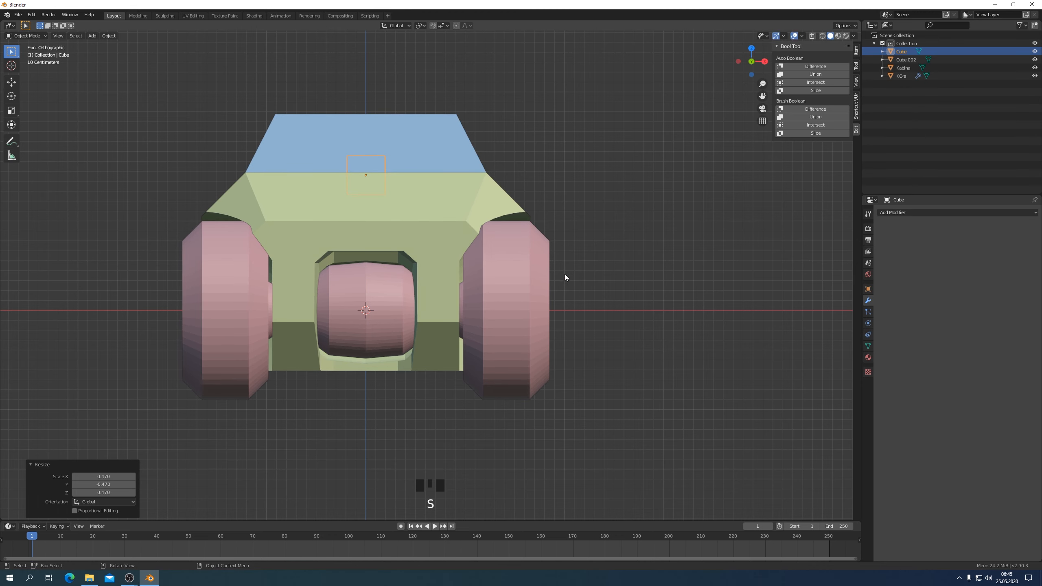
Widen the cube along X by a factor of about 2.799
{"action": "key", "text": "s"}
{"action": "key", "text": "x"}
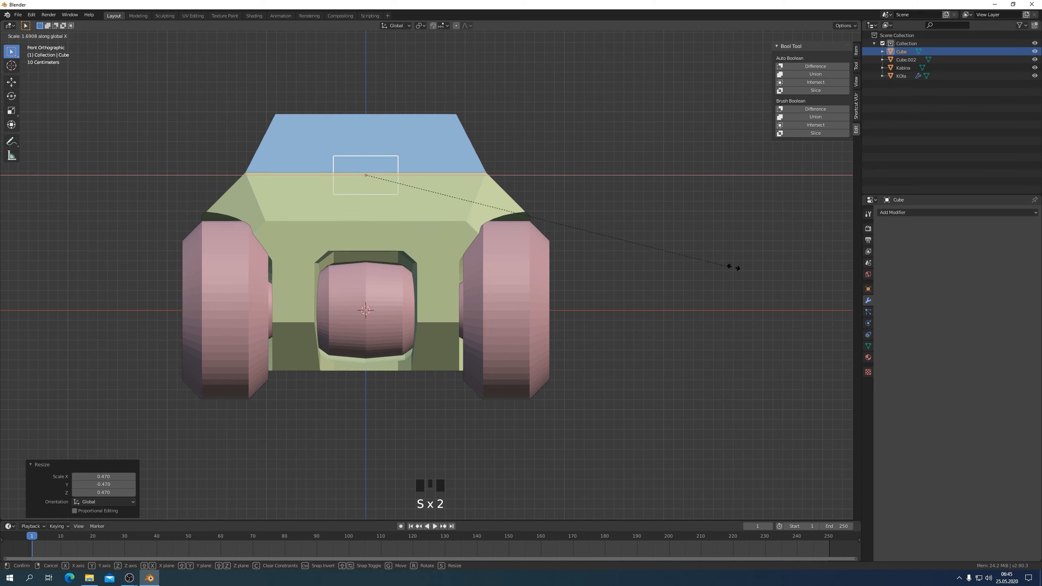
{"action": "left_click", "coordinate": [123, 243]}
Move the widened cube about -1.127 m along Y onto the hood and raise it about 0.102 m along Z
{"action": "key", "text": "KP_3"}
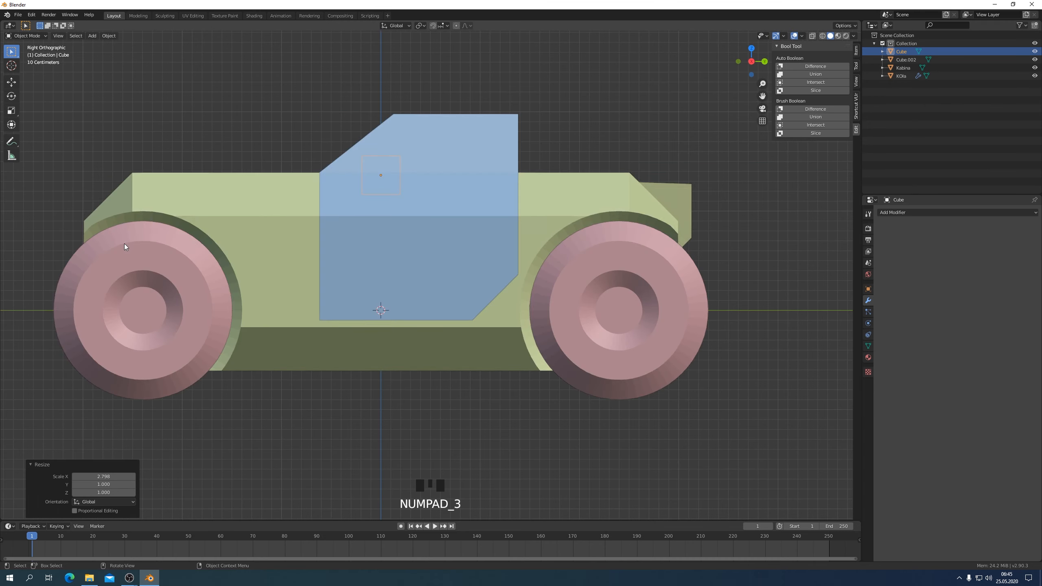
{"action": "key", "text": "g"}
{"action": "key", "text": "y"}
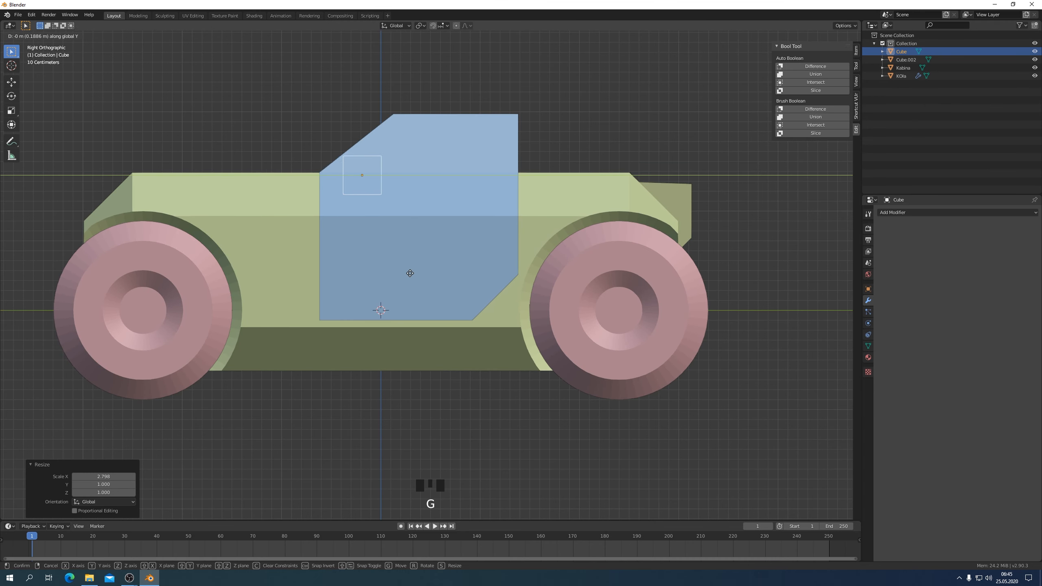
{"action": "left_click", "coordinate": [344, 239]}
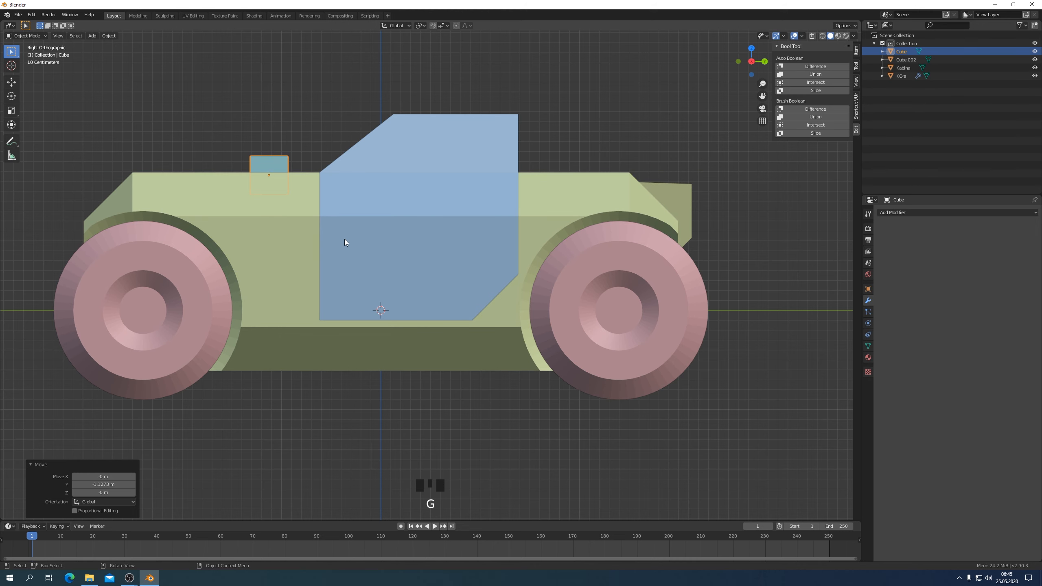
{"action": "middle_click_drag", "start_coordinate": [344, 240], "coordinate": [425, 229], "text": "shift"}
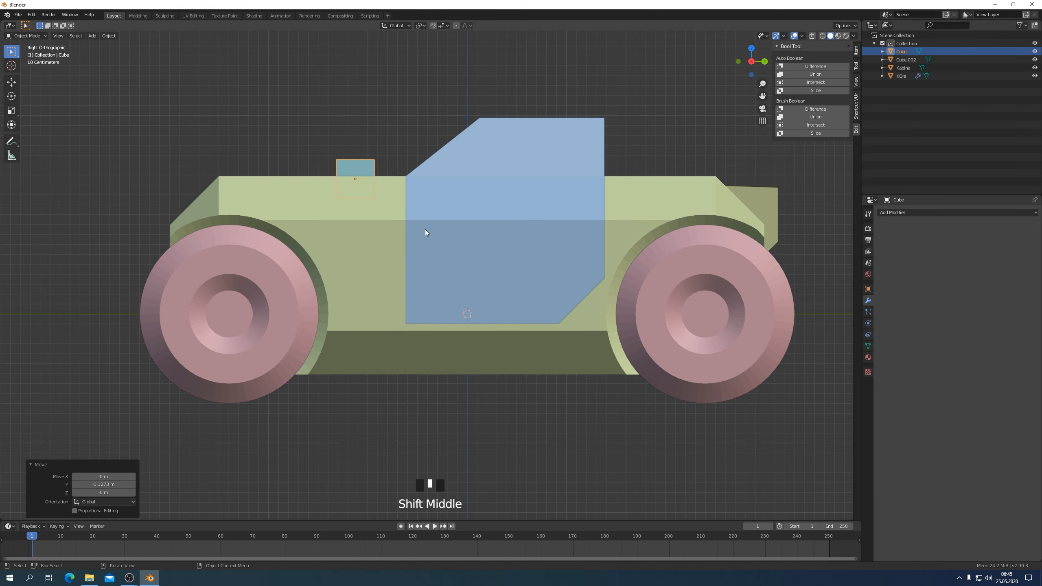
{"action": "key", "text": "g"}
{"action": "key", "text": "z"}
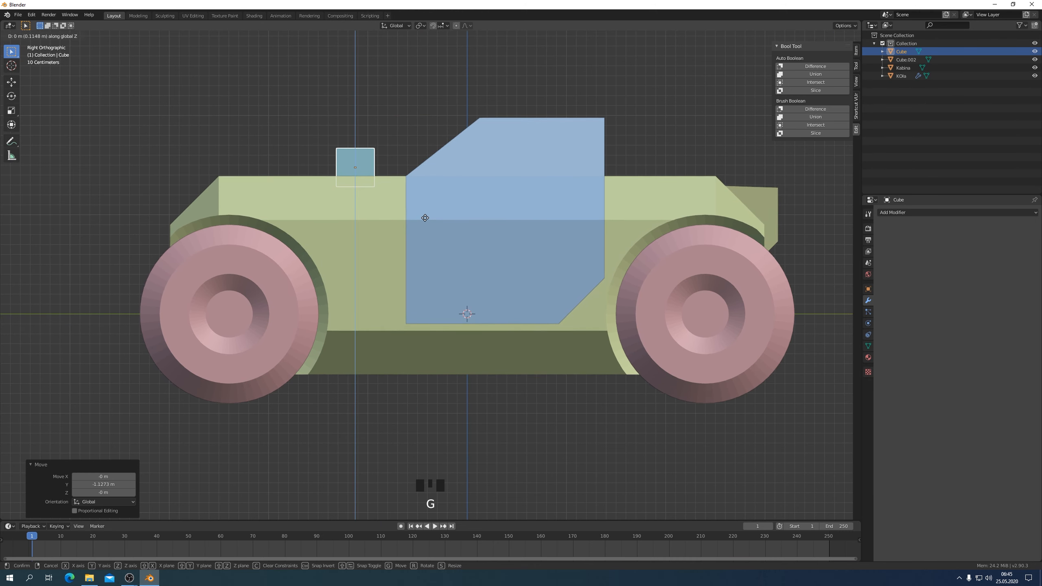
{"action": "left_click", "coordinate": [430, 218]}
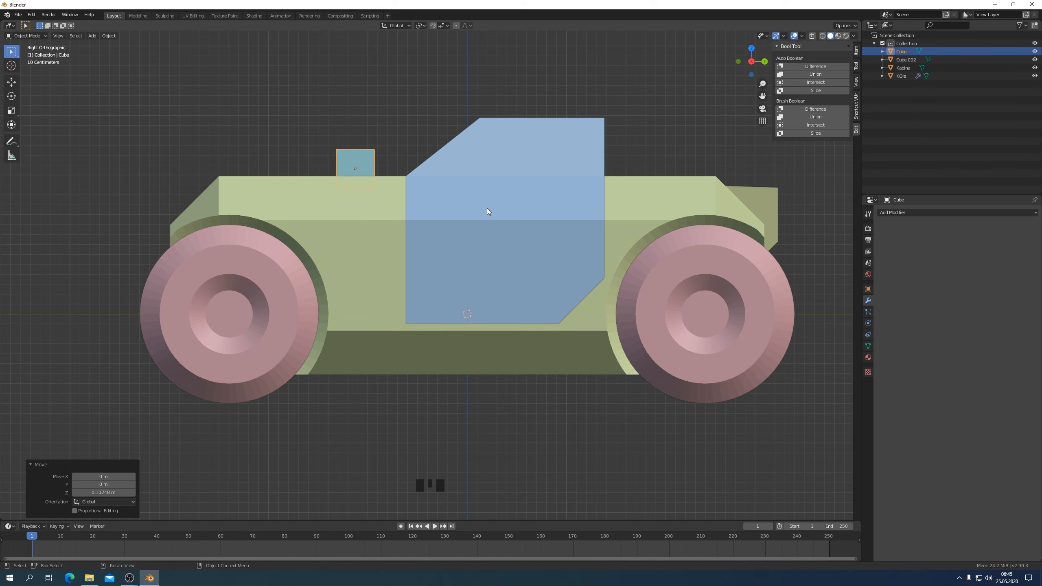
In Edit Mode with X-ray display on, move the cube's front face about -1.463 m along Y
{"action": "key", "text": "Tab"}
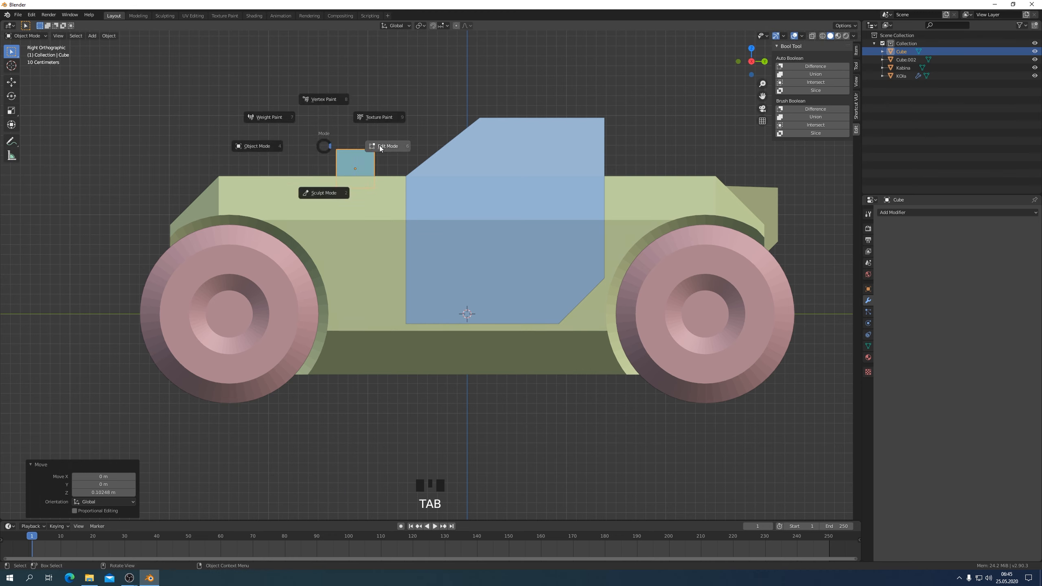
{"action": "left_click", "coordinate": [380, 145]}
{"action": "left_click_drag", "start_coordinate": [302, 129], "coordinate": [351, 216]}
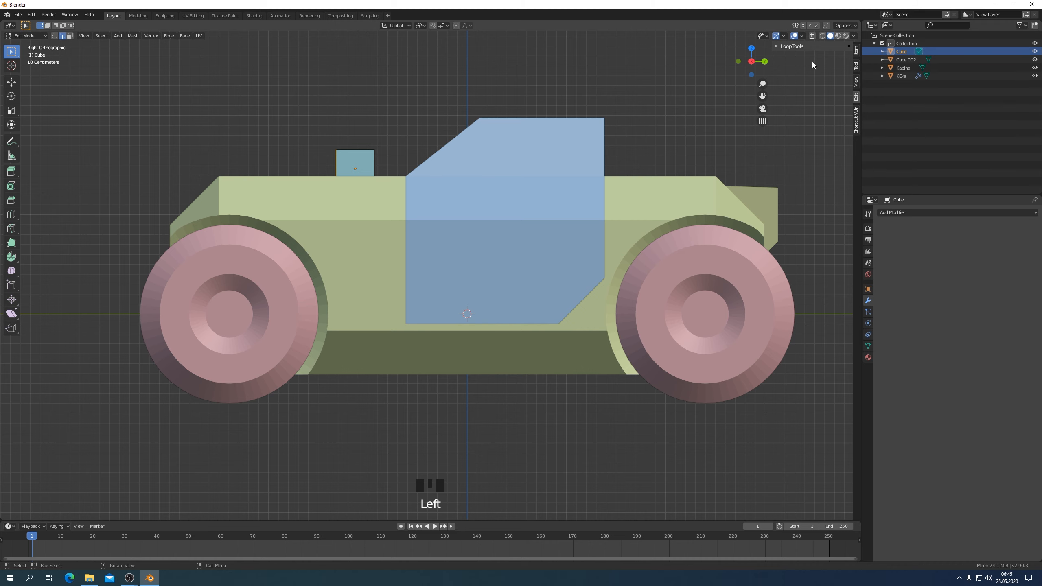
{"action": "left_click", "coordinate": [812, 36]}
{"action": "middle_click_drag", "start_coordinate": [505, 117], "coordinate": [293, 132]}
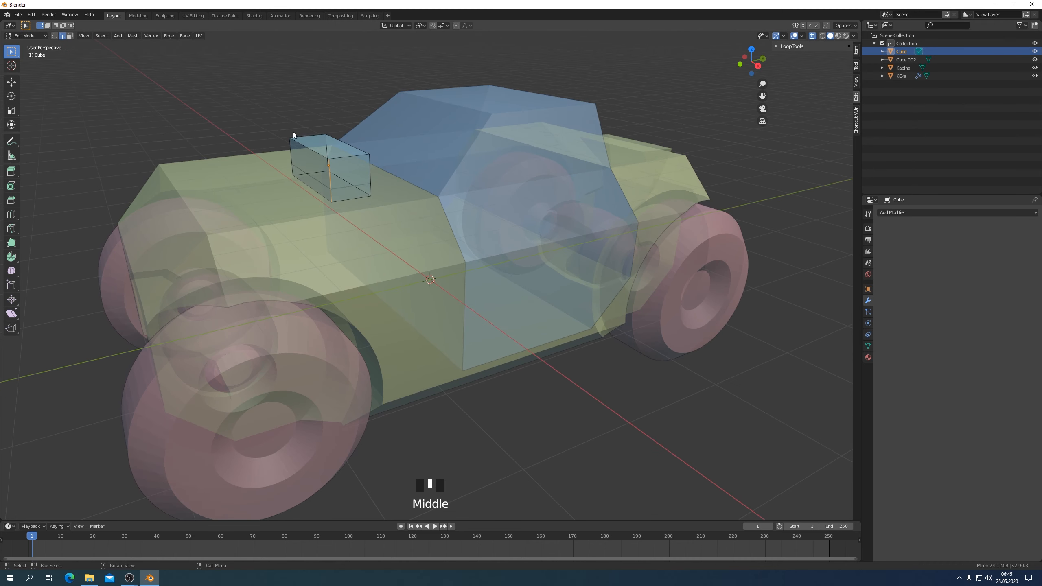
{"action": "key", "text": "KP_3"}
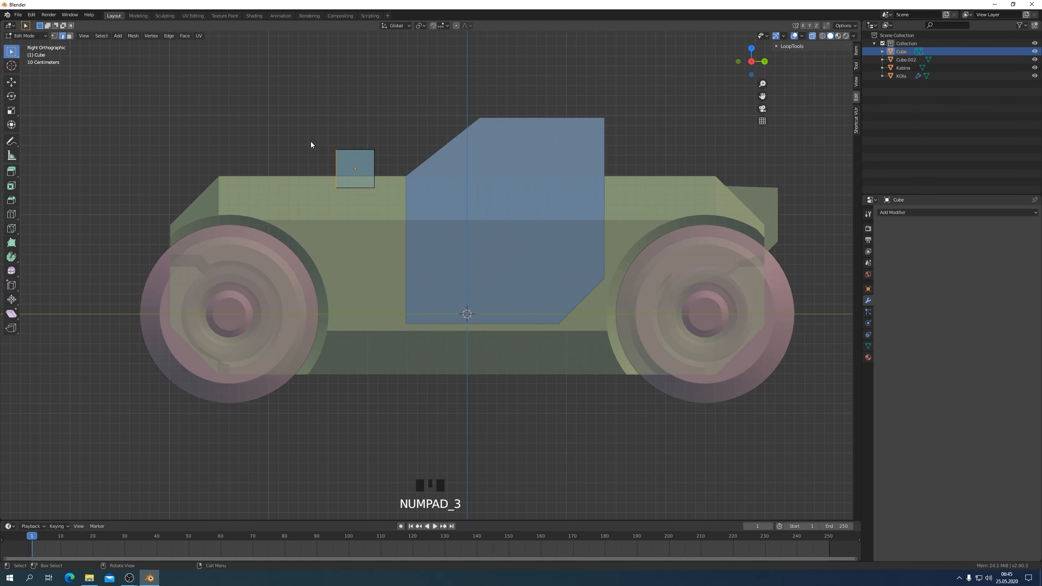
{"action": "left_click_drag", "start_coordinate": [298, 120], "coordinate": [348, 204]}
{"action": "key", "text": "g"}
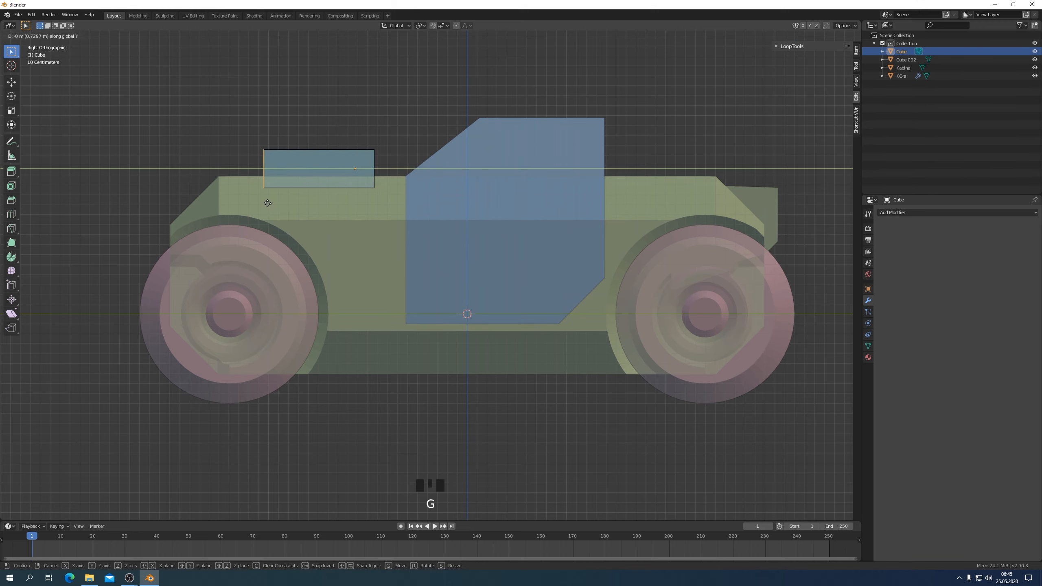
{"action": "left_click", "coordinate": [200, 206]}
Spread the box's two long upper edges apart along X by a factor of about 1.548
{"action": "middle_click_drag", "start_coordinate": [309, 204], "coordinate": [382, 225]}
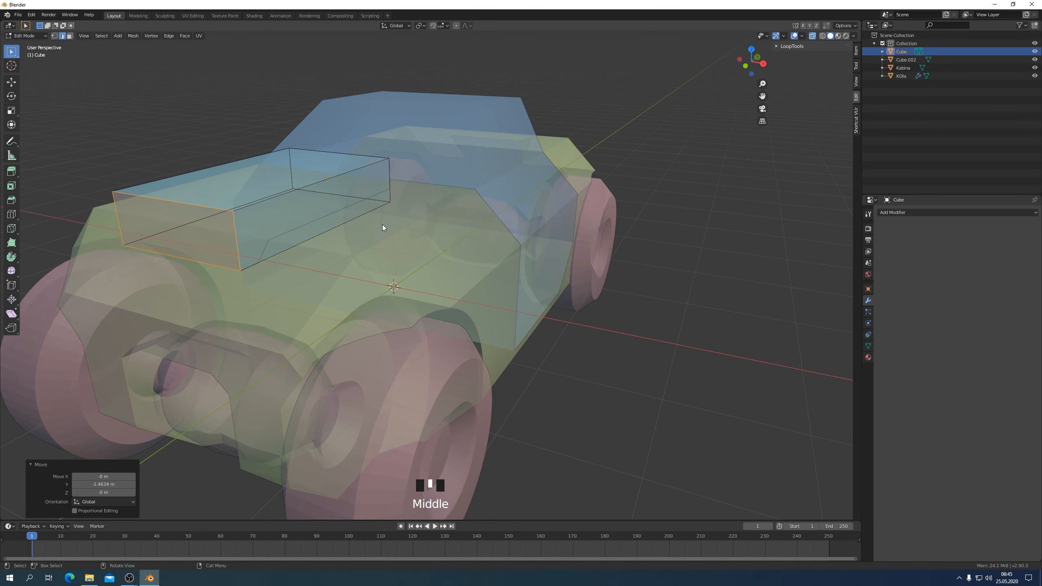
{"action": "left_click", "coordinate": [313, 184]}
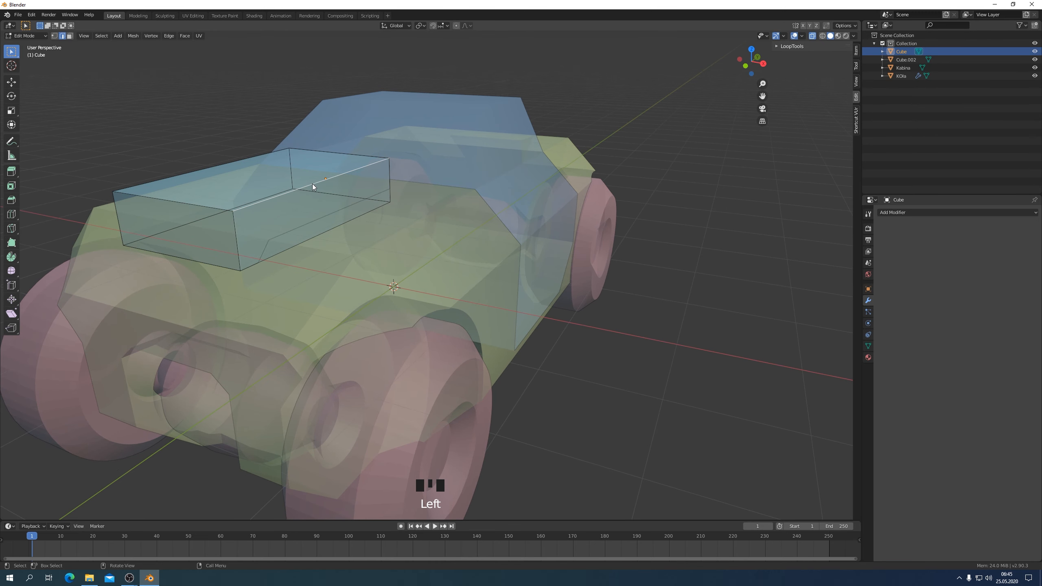
{"action": "left_click", "coordinate": [191, 172], "text": "shift"}
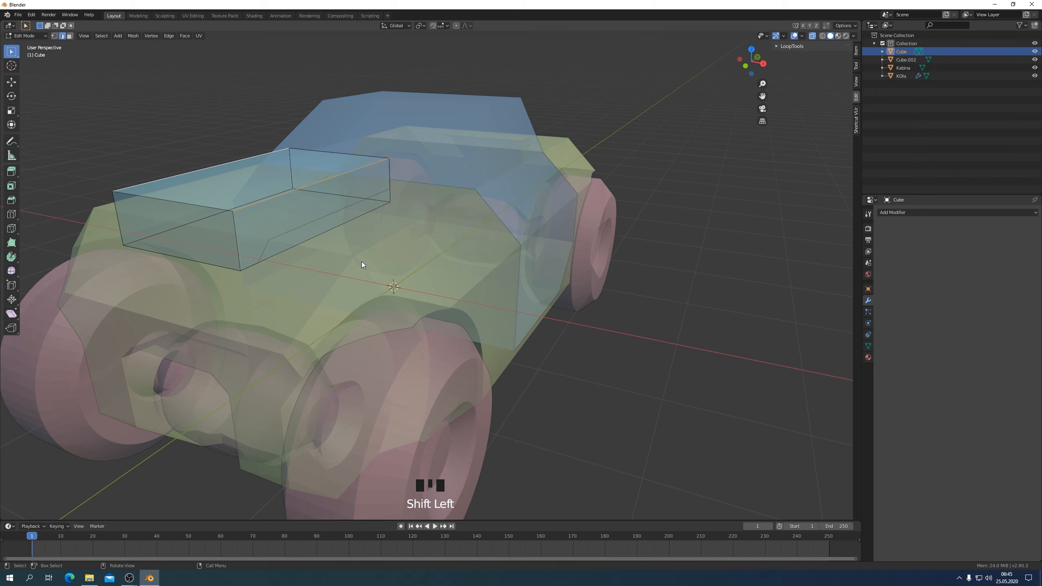
{"action": "key", "text": "s"}
{"action": "key", "text": "x"}
{"action": "left_click", "coordinate": [430, 290]}
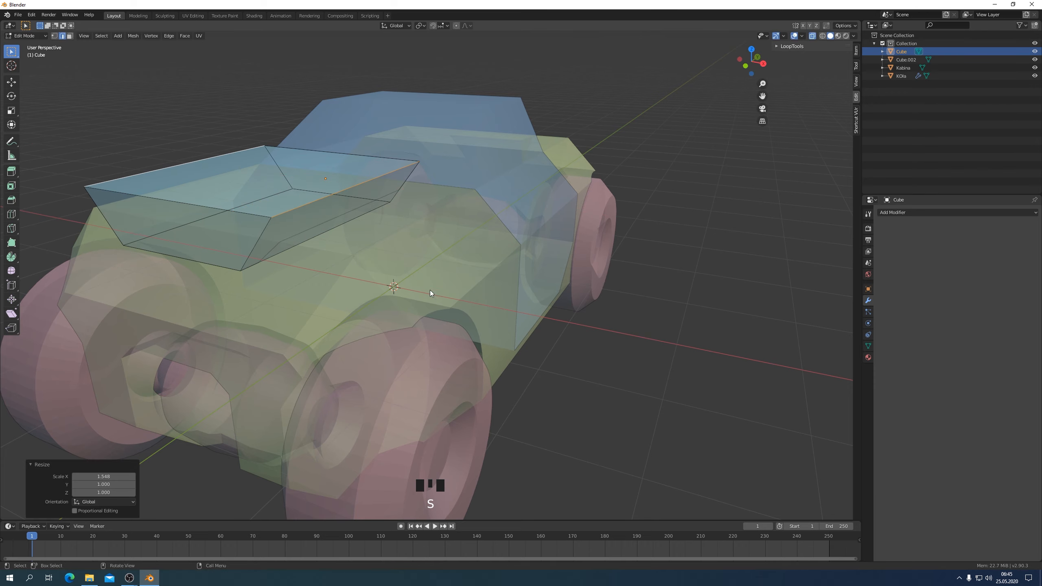
Leave Edit Mode and subtract the flared box from the green car body with a Bool Tool difference
{"action": "middle_click_drag", "start_coordinate": [429, 289], "coordinate": [413, 252]}
{"action": "key", "text": "Tab"}
{"action": "left_click", "coordinate": [294, 289]}
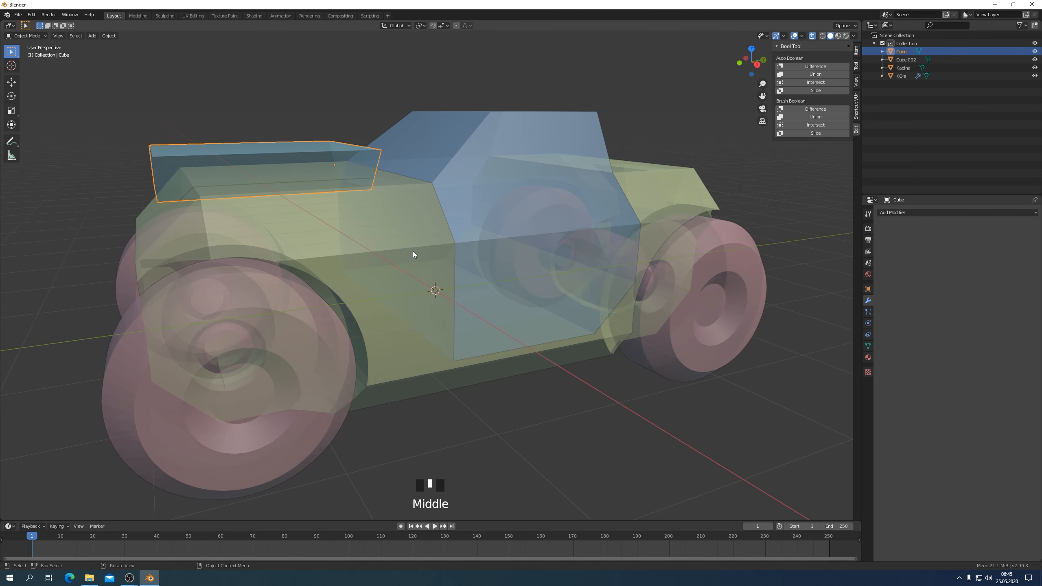
{"action": "left_click", "coordinate": [384, 211], "text": "shift"}
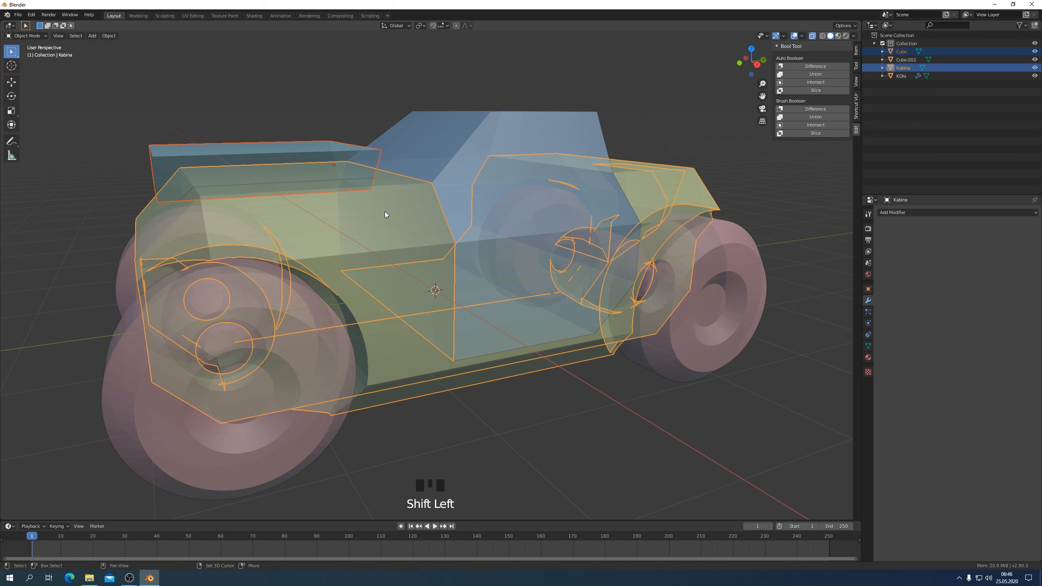
{"action": "left_click", "coordinate": [816, 68]}
Turn off X-ray display and examine the recess cut into the hood from several angles
{"action": "middle_click_drag", "start_coordinate": [533, 244], "coordinate": [562, 241]}
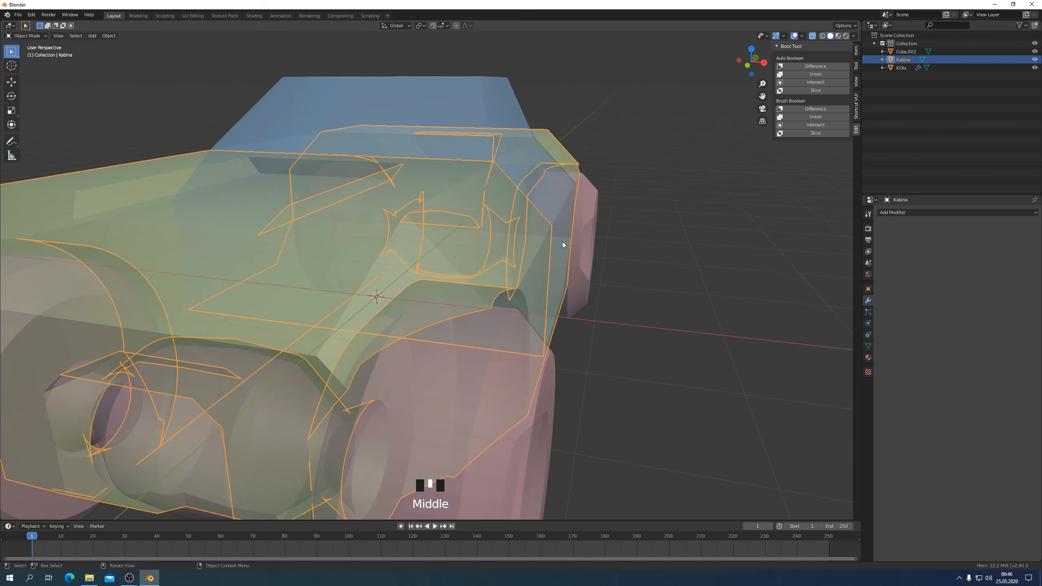
{"action": "scroll", "coordinate": [561, 241], "scroll_direction": "down", "scroll_amount": 2}
{"action": "left_click", "coordinate": [812, 36]}
{"action": "scroll", "coordinate": [732, 152], "scroll_direction": "down", "scroll_amount": 2}
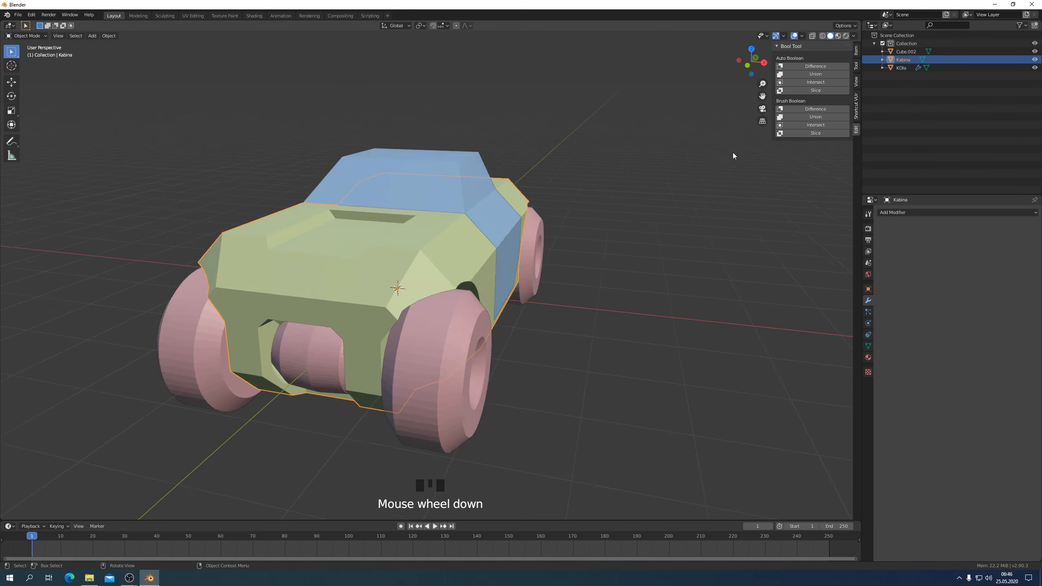
{"action": "middle_click_drag", "start_coordinate": [732, 152], "coordinate": [715, 182]}
{"action": "key", "text": "KP_1"}
{"action": "scroll", "coordinate": [433, 186], "scroll_direction": "up", "scroll_amount": 4}
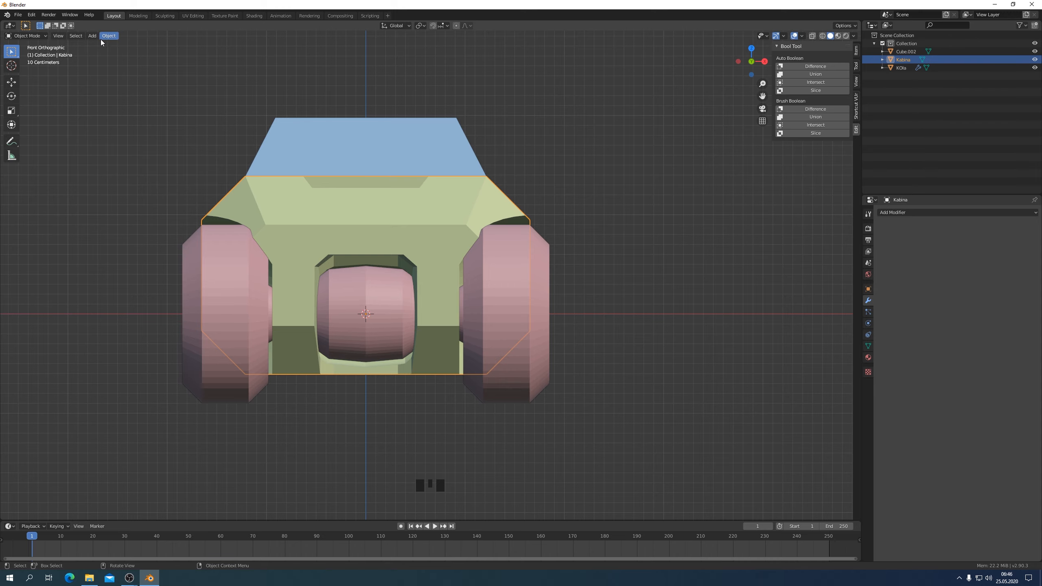
{"action": "middle_click_drag", "start_coordinate": [363, 157], "coordinate": [393, 224]}
{"action": "scroll", "coordinate": [391, 216], "scroll_direction": "up", "scroll_amount": 2}
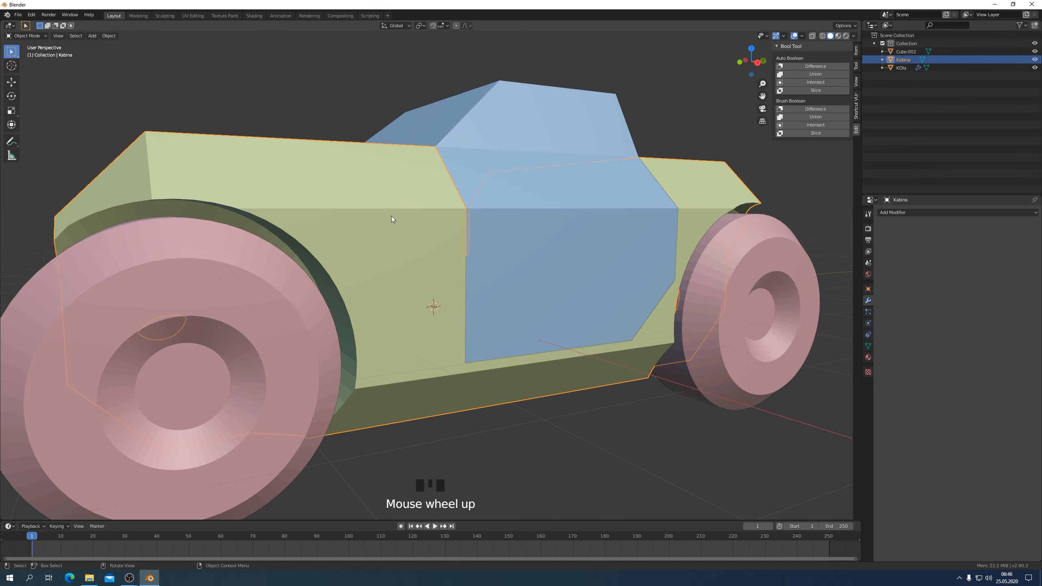
Add a new cube in right side view and turn on X-ray display
{"action": "key", "text": "KP_3"}
{"action": "scroll", "coordinate": [390, 216], "scroll_direction": "down", "scroll_amount": 2}
{"action": "middle_click_drag", "start_coordinate": [417, 228], "coordinate": [480, 239], "text": "shift"}
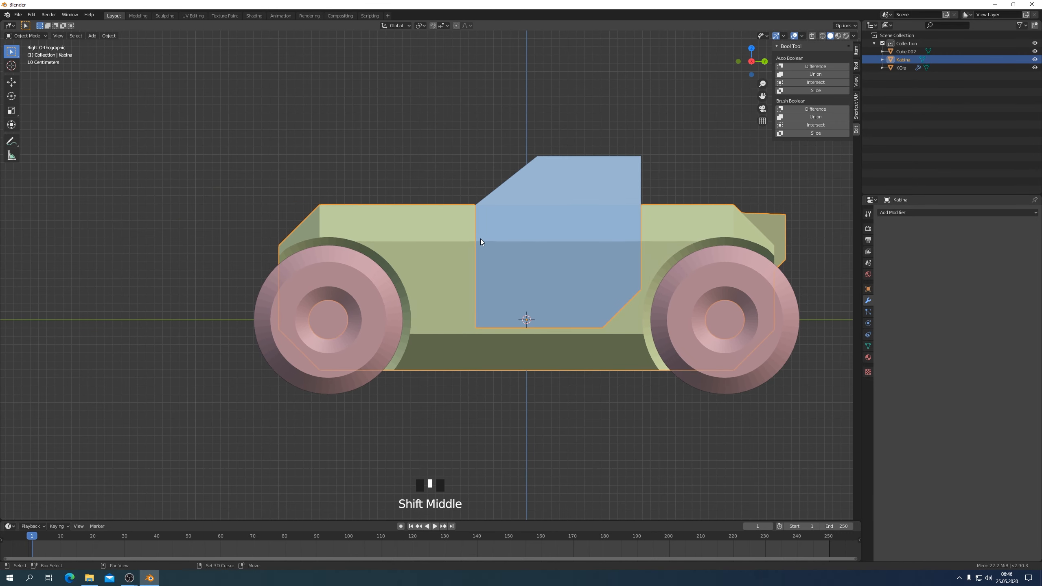
{"action": "left_click", "coordinate": [93, 36]}
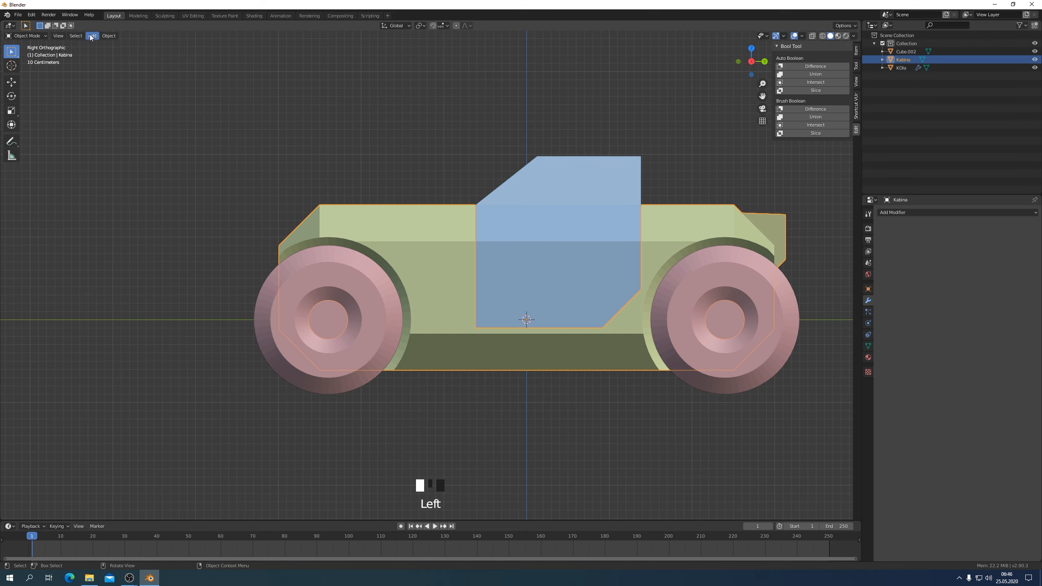
{"action": "left_click", "coordinate": [92, 37]}
{"action": "mouse_move", "coordinate": [119, 48]}
{"action": "left_click", "coordinate": [169, 55]}
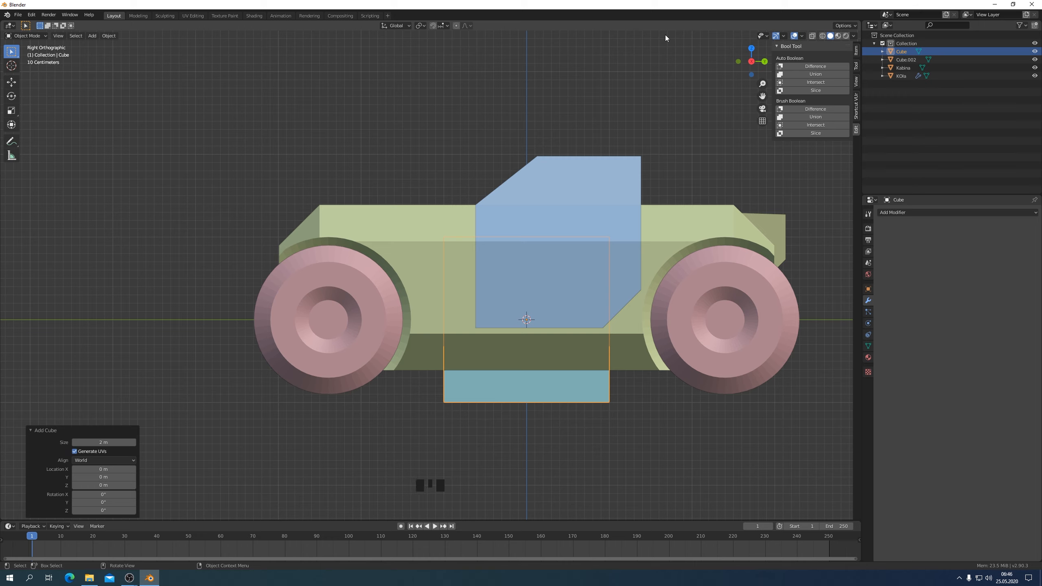
{"action": "left_click", "coordinate": [811, 37]}
In Edit Mode, scale the cube to about 0.262 and move it about -2.607 m along Y and 1.333 m along Z
{"action": "key", "text": "Tab"}
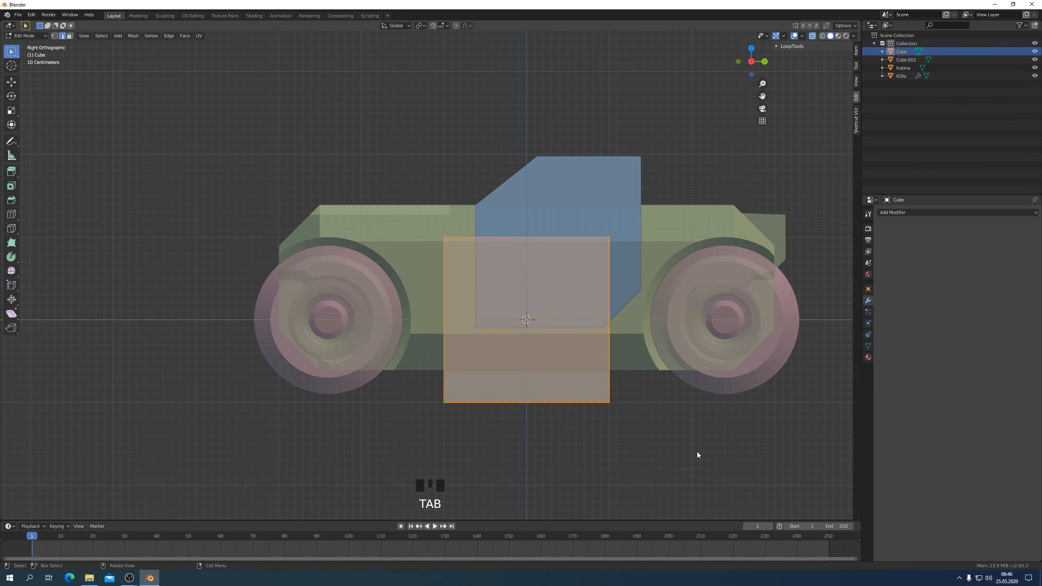
{"action": "key", "text": "s"}
{"action": "left_click", "coordinate": [575, 350]}
{"action": "key", "text": "g"}
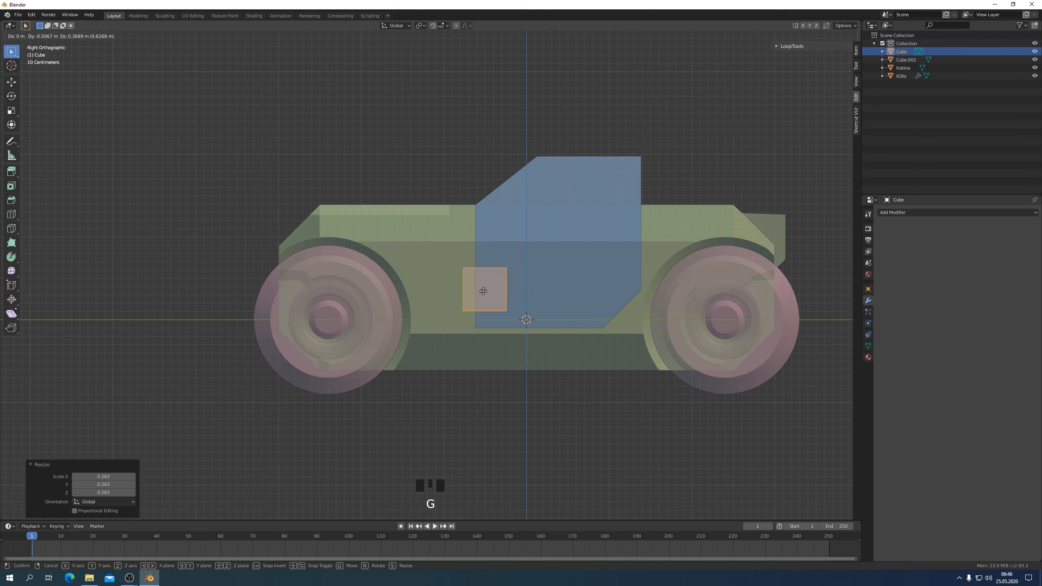
{"action": "left_click", "coordinate": [359, 239]}
Stretch the box along Y by a factor of about 2.029 and shift it about 0.093 m along Y
{"action": "middle_click_drag", "start_coordinate": [340, 199], "coordinate": [364, 203]}
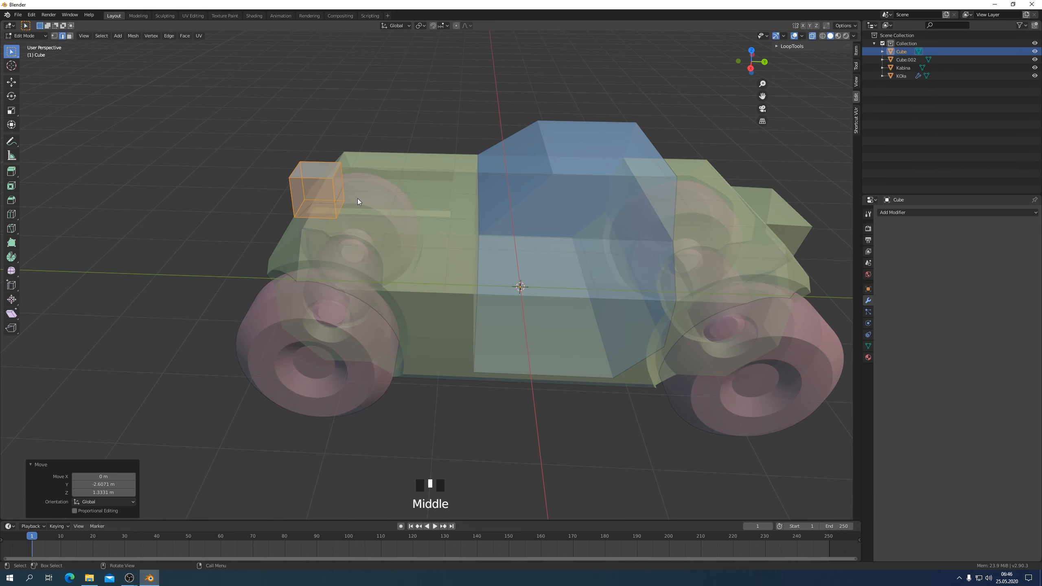
{"action": "key", "text": "s"}
{"action": "middle_click", "coordinate": [394, 200]}
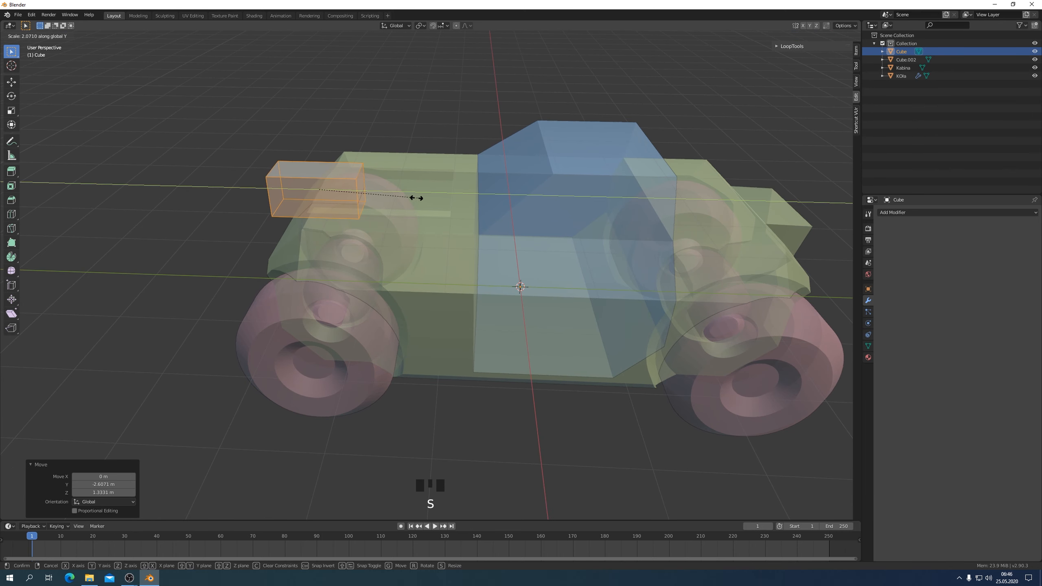
{"action": "left_click", "coordinate": [416, 201]}
{"action": "key", "text": "KP_3"}
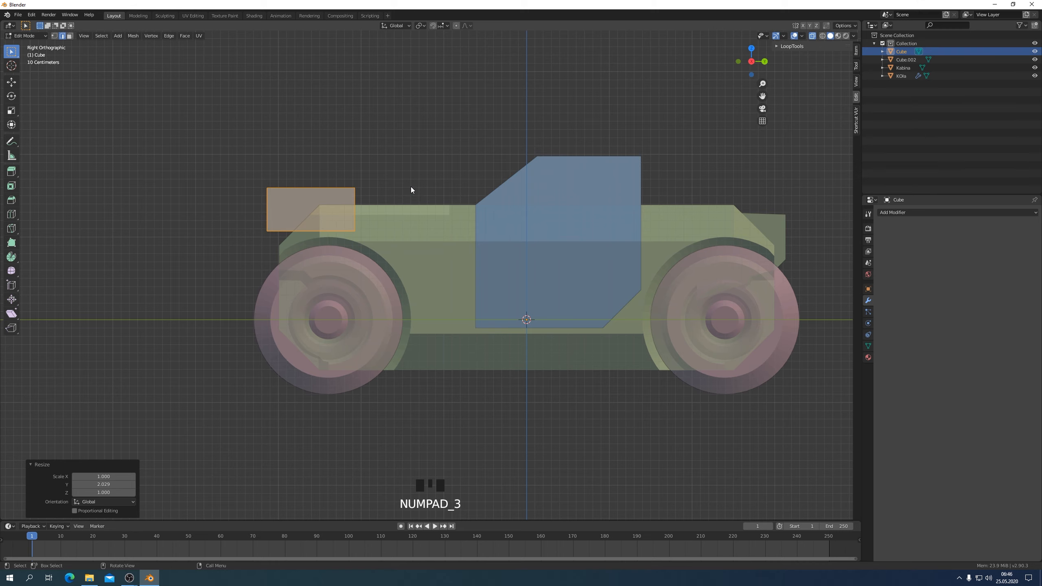
{"action": "key", "text": "g"}
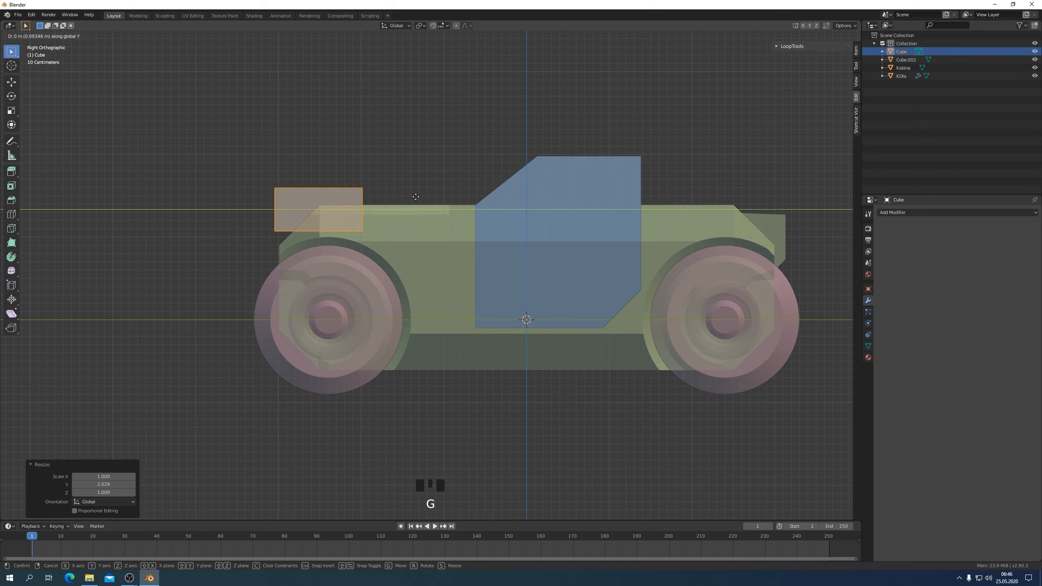
{"action": "left_click", "coordinate": [416, 197]}
{"action": "middle_click_drag", "start_coordinate": [394, 194], "coordinate": [468, 200]}
{"action": "key", "text": "KP_1"}
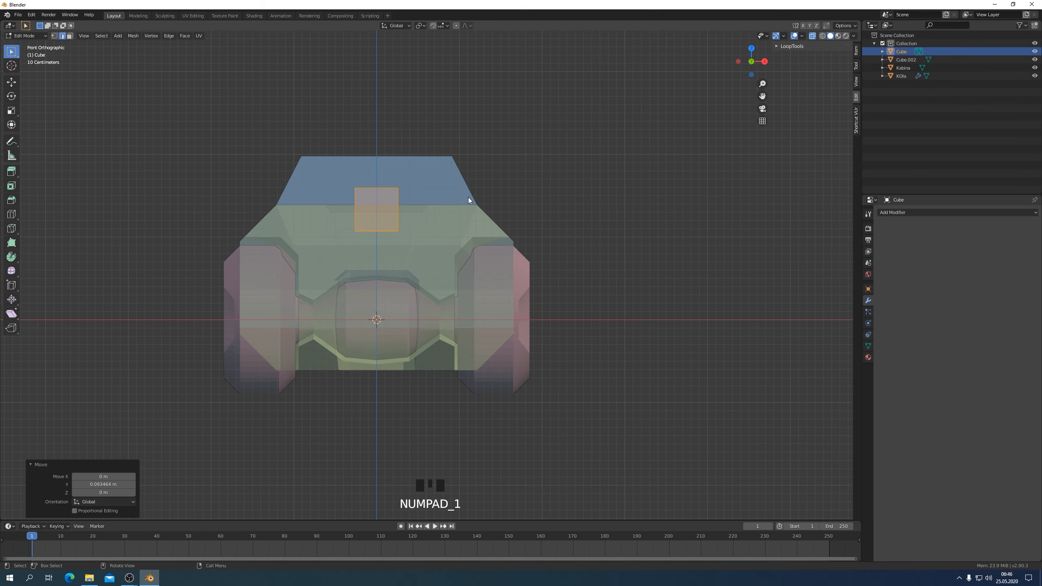
Move the box along X by about 1.028 m and again by about 0.310 m
{"action": "key", "text": "g"}
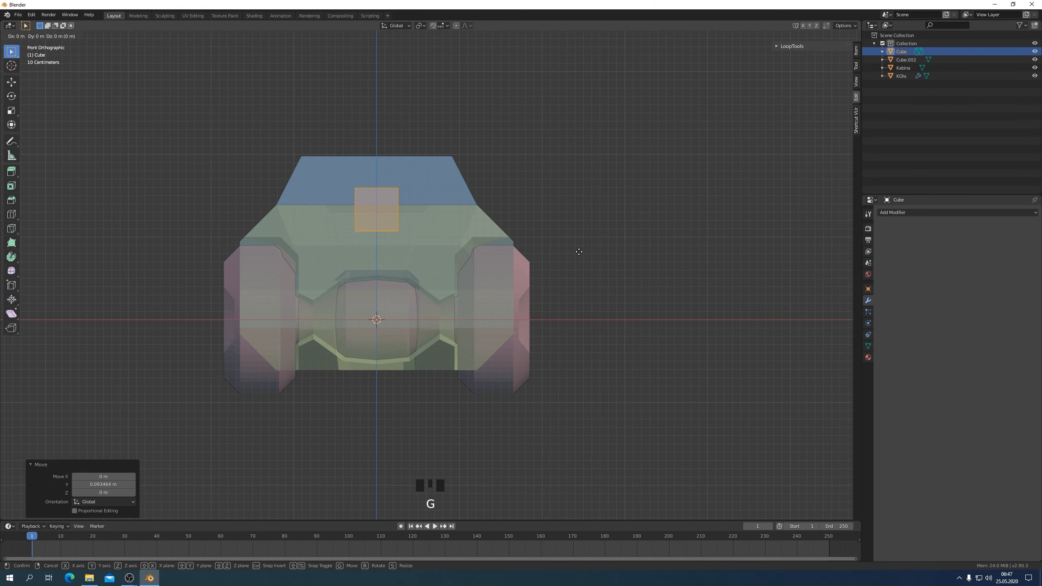
{"action": "key", "text": "x"}
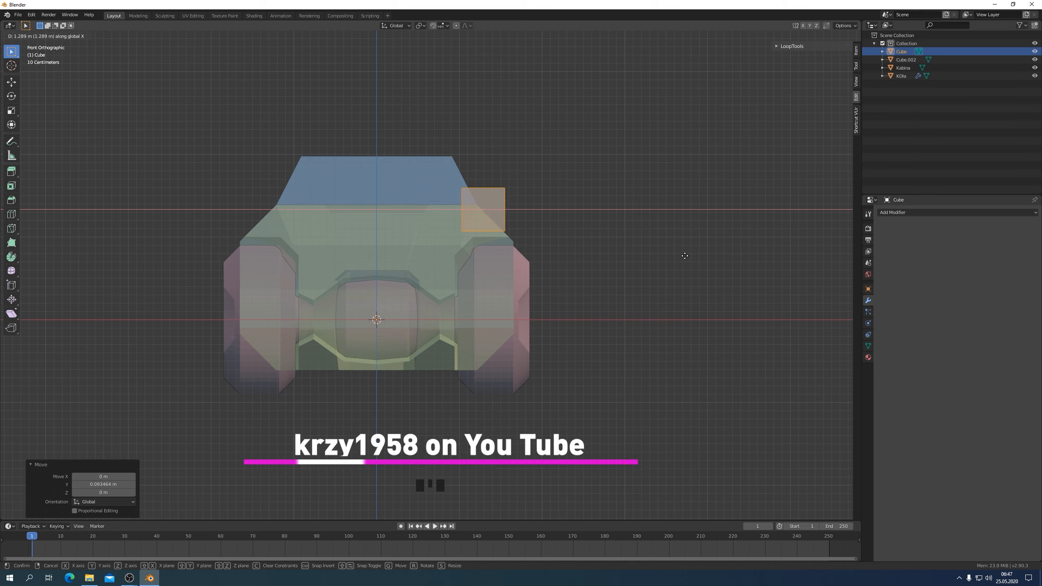
{"action": "left_click", "coordinate": [664, 269]}
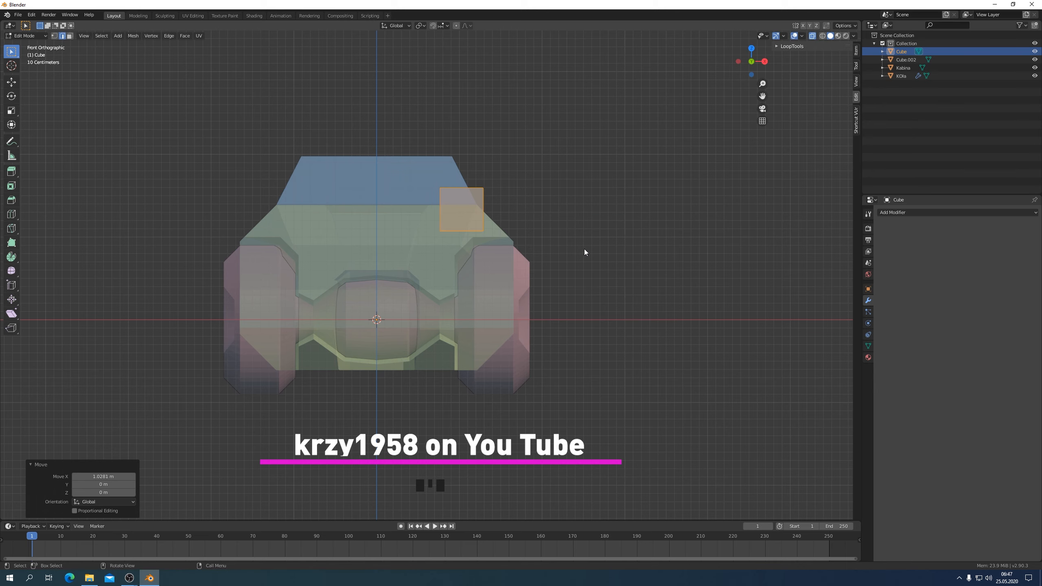
{"action": "key", "text": "g"}
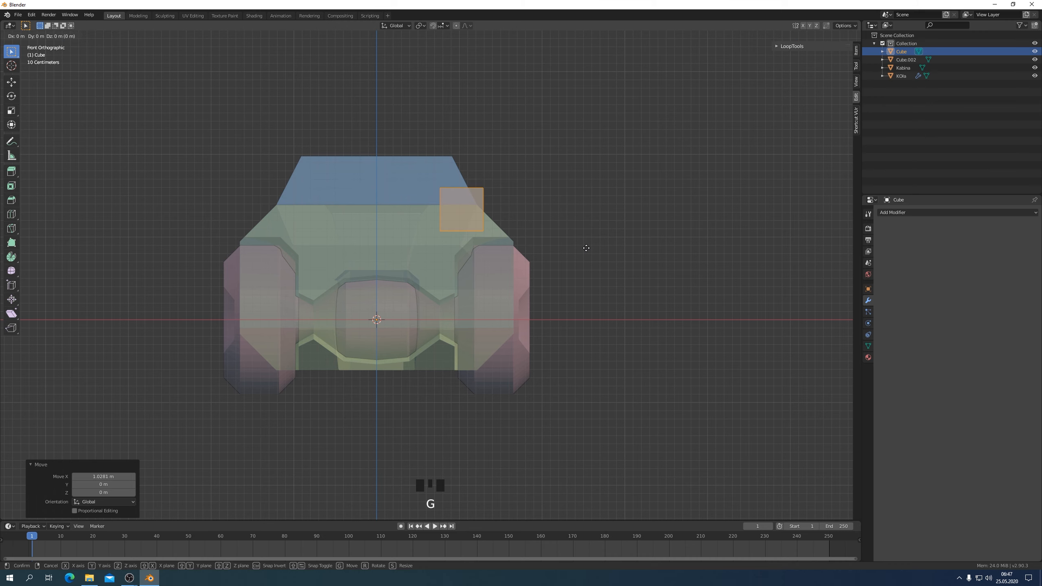
{"action": "key", "text": "x"}
{"action": "left_click", "coordinate": [613, 245]}
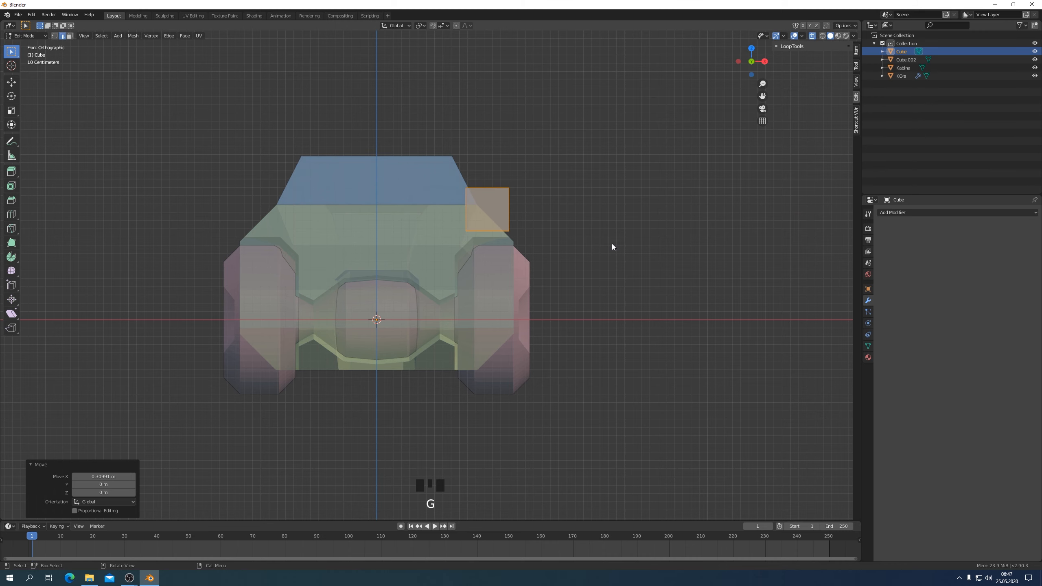
Check the box's placement over the front fender from several angles with X-ray off, and return to front view with X-ray on
{"action": "key", "text": "KP_3"}
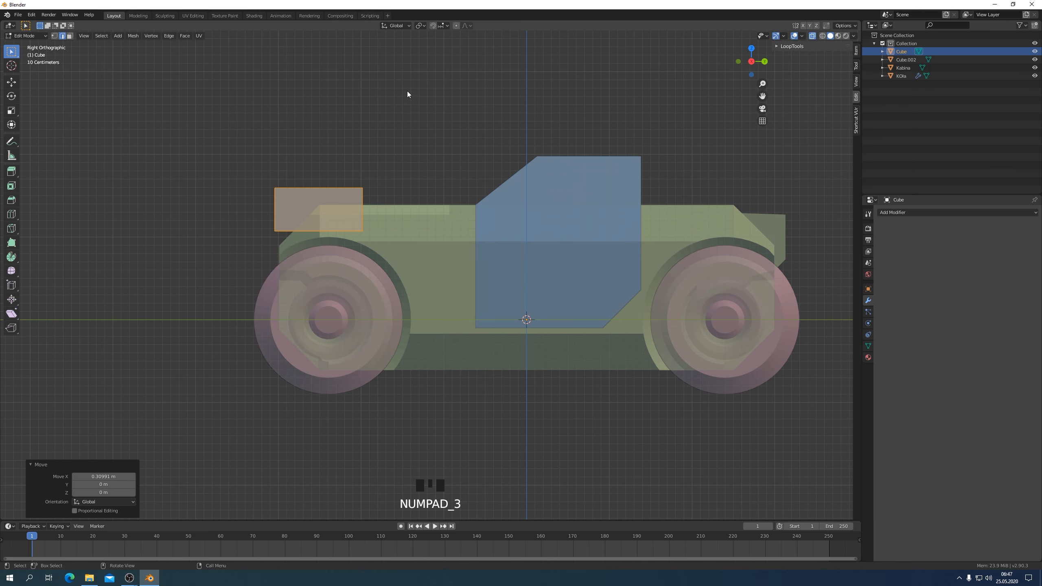
{"action": "middle_click_drag", "start_coordinate": [408, 92], "coordinate": [490, 128]}
{"action": "scroll", "coordinate": [490, 127], "scroll_direction": "up", "scroll_amount": 2}
{"action": "left_click", "coordinate": [812, 36]}
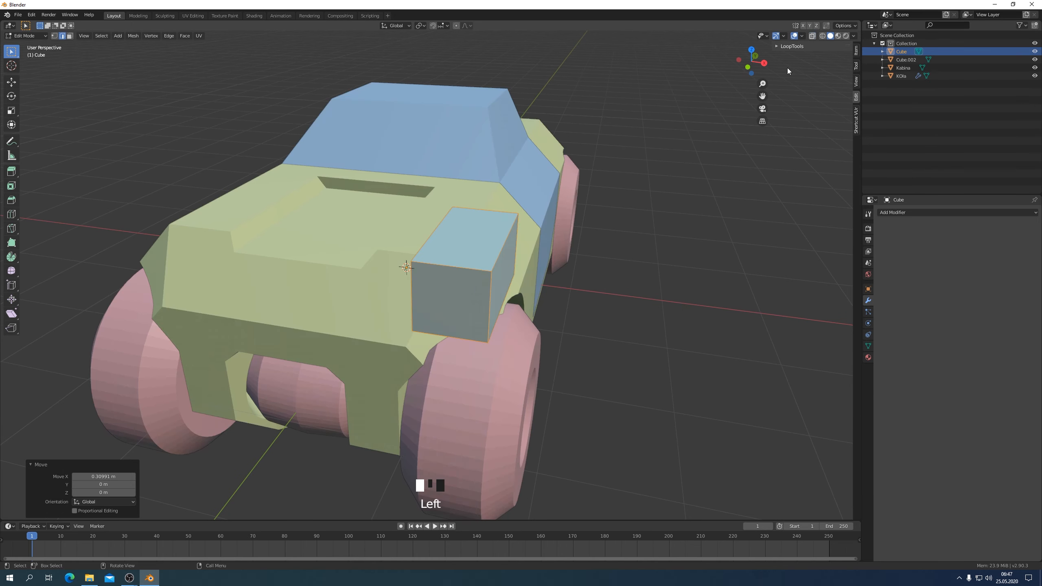
{"action": "middle_click_drag", "start_coordinate": [787, 68], "coordinate": [666, 192]}
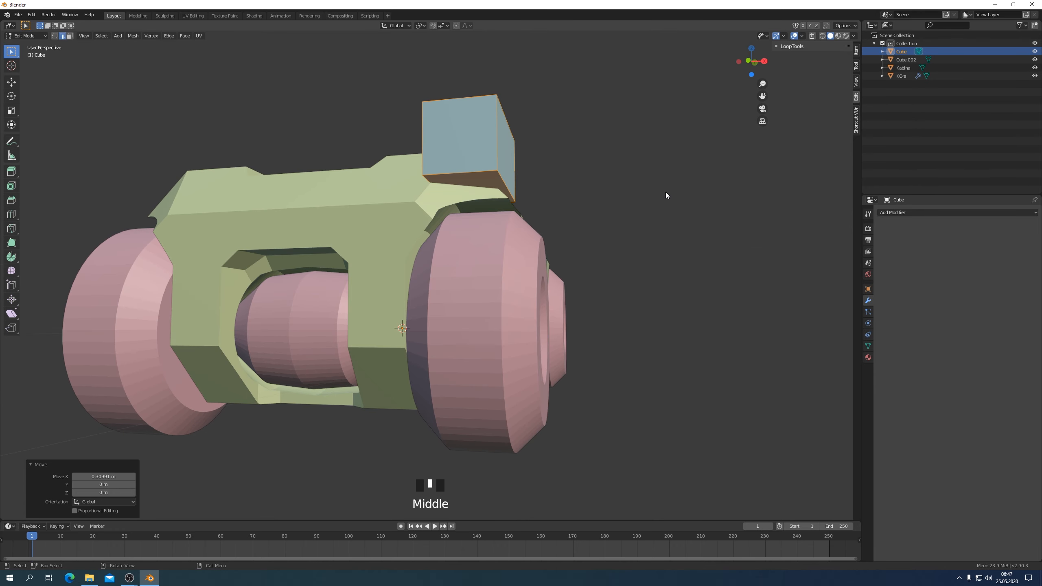
{"action": "key", "text": "KP_1"}
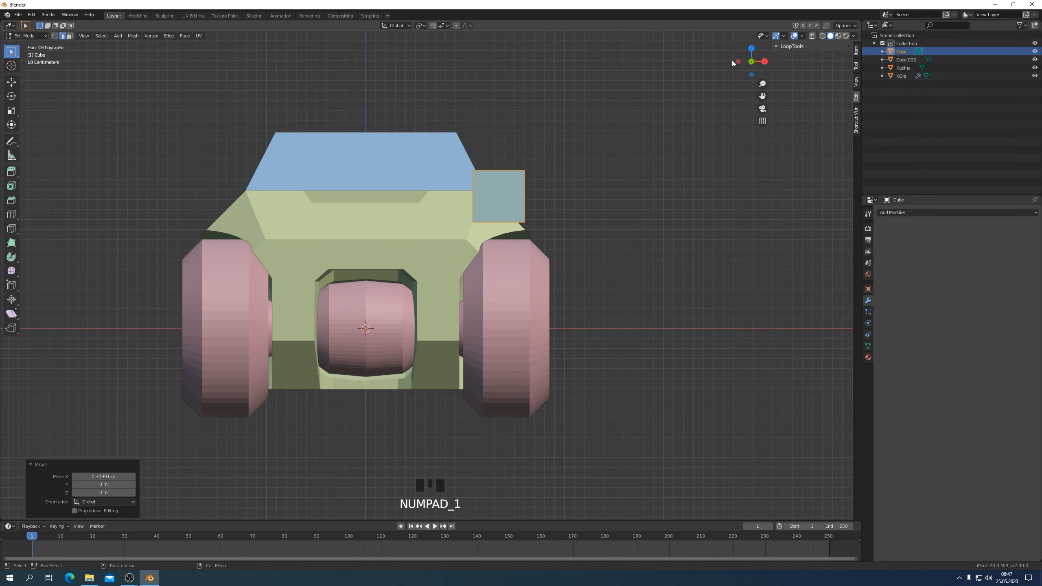
{"action": "left_click", "coordinate": [812, 37]}
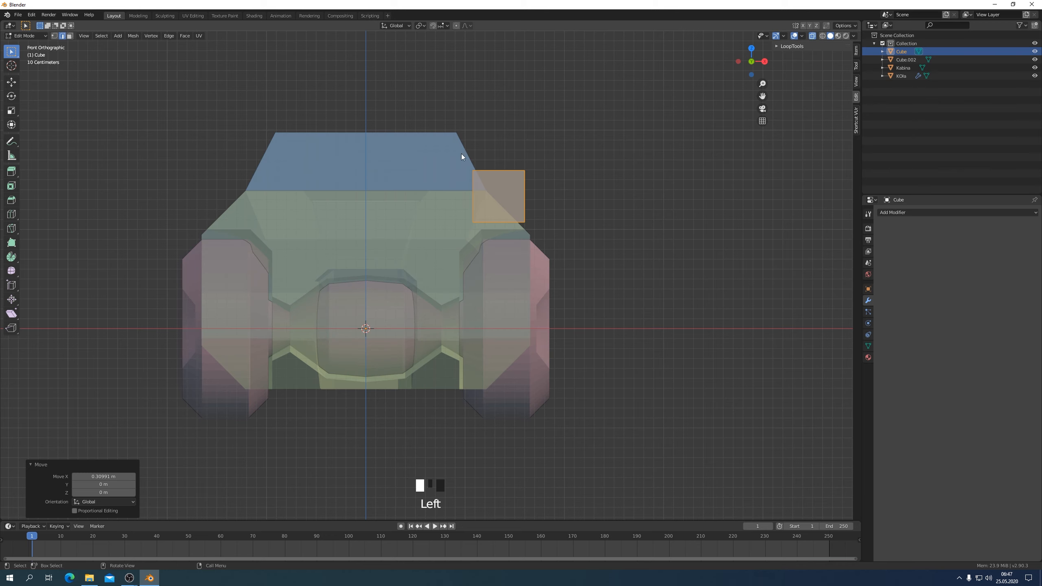
Stretch the box along X by a factor of about 1.561 and shift it about -0.094 m along X
{"action": "left_click_drag", "start_coordinate": [454, 156], "coordinate": [597, 225]}
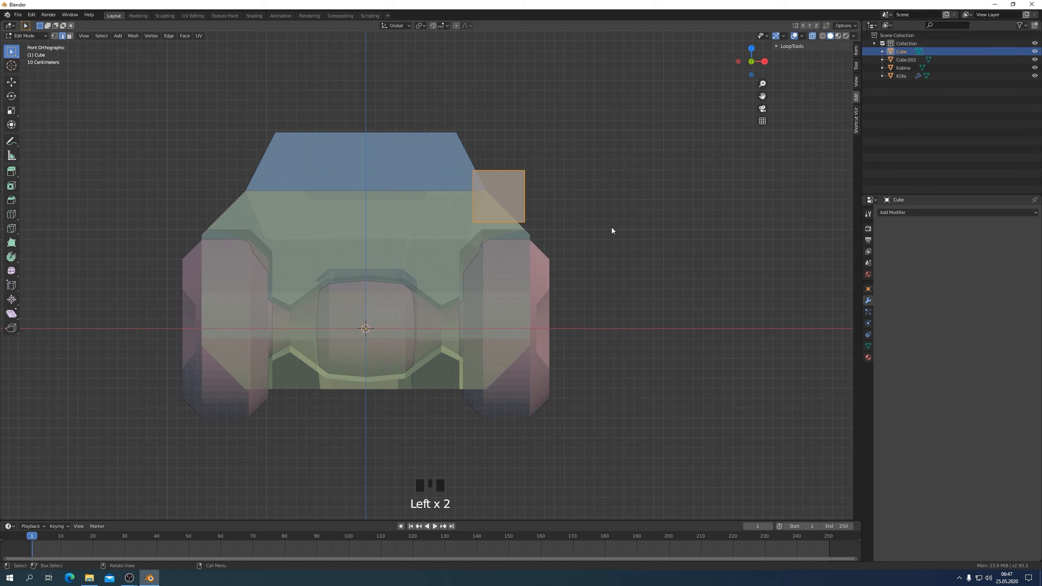
{"action": "key", "text": "s"}
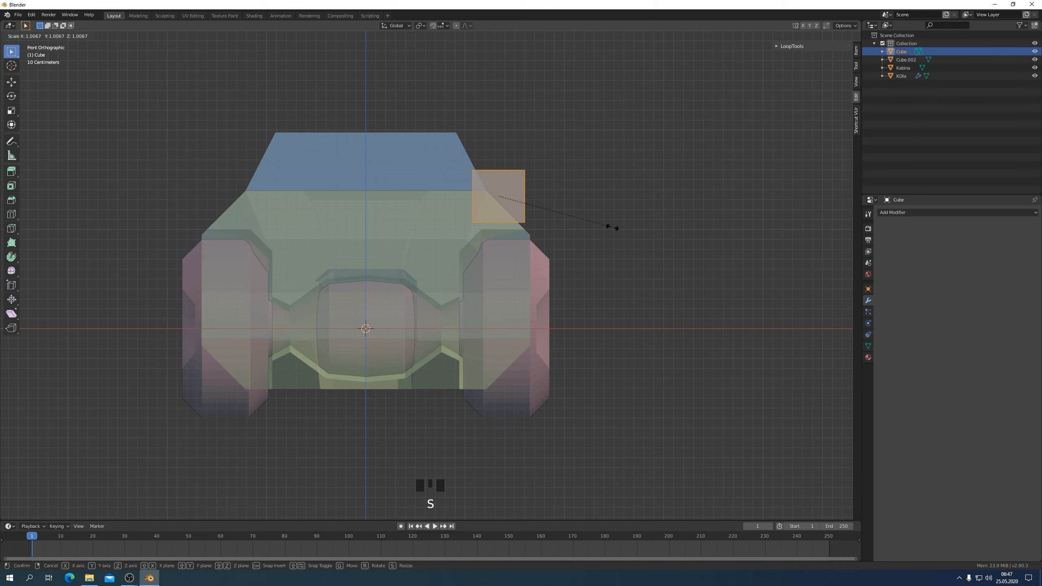
{"action": "key", "text": "x"}
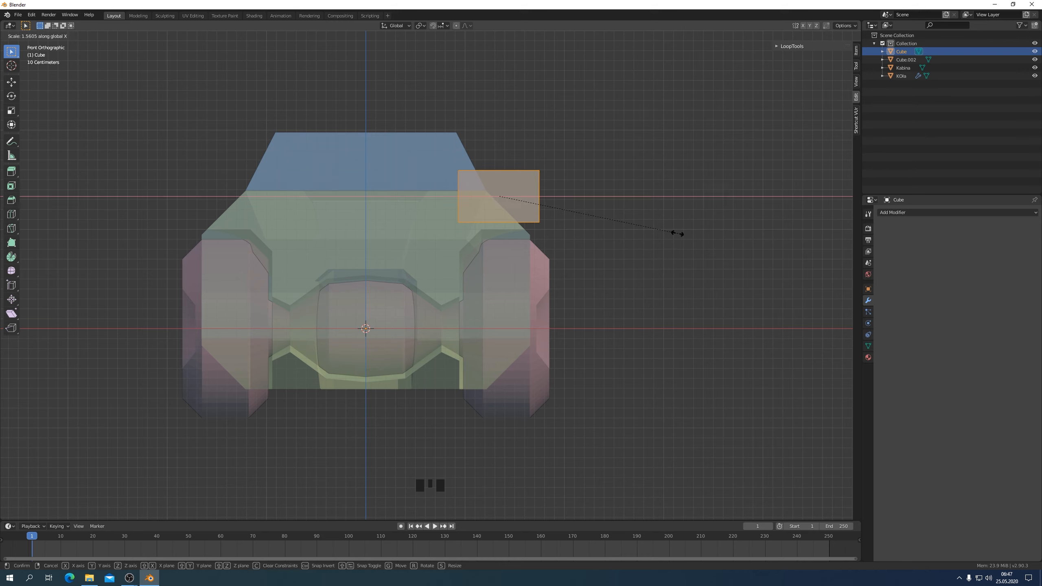
{"action": "left_click", "coordinate": [676, 233]}
{"action": "key", "text": "g"}
{"action": "key", "text": "y"}
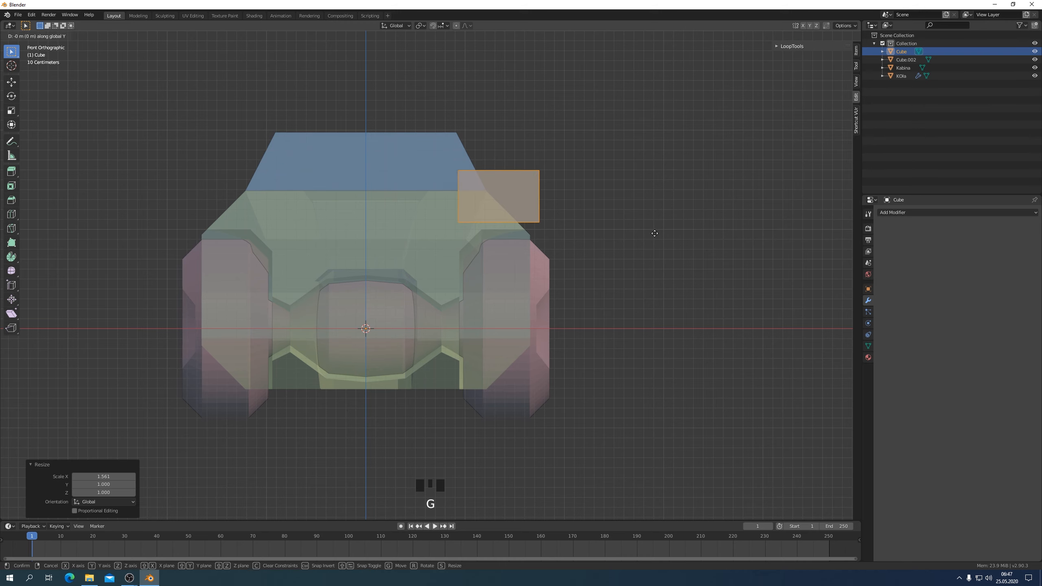
{"action": "left_click", "coordinate": [655, 234]}
{"action": "key", "text": "g"}
{"action": "key", "text": "x"}
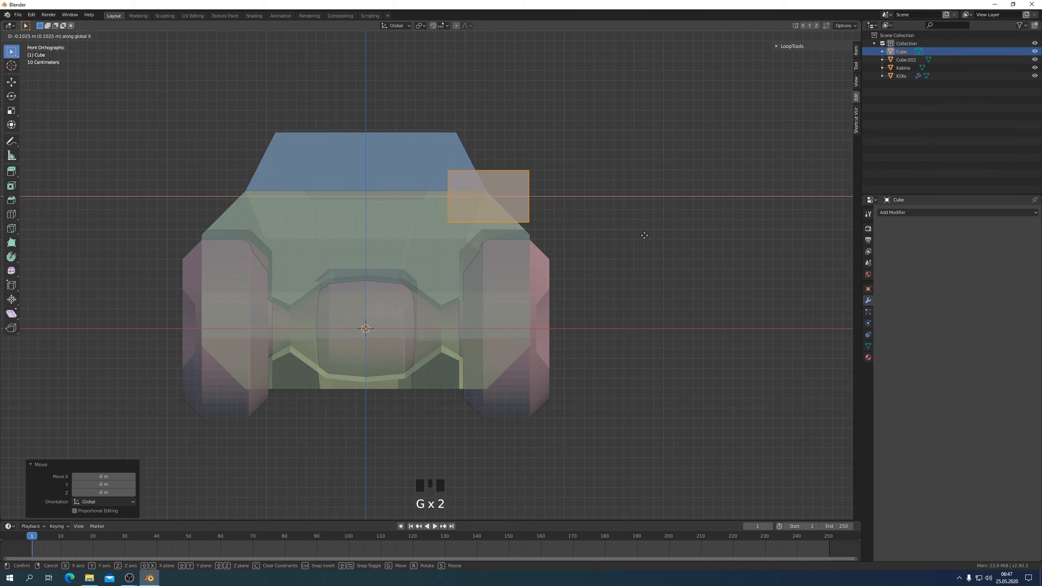
{"action": "left_click", "coordinate": [644, 236]}
Add a Mirror modifier to the box with both the X and Y axes enabled
{"action": "scroll", "coordinate": [633, 241], "scroll_direction": "down", "scroll_amount": 2}
{"action": "middle_click_drag", "start_coordinate": [633, 241], "coordinate": [521, 260]}
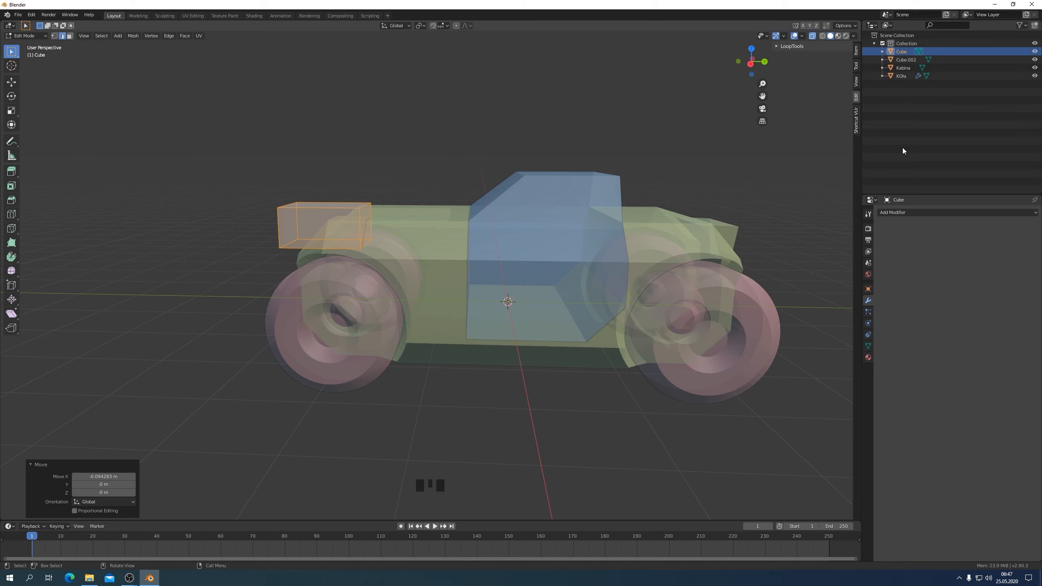
{"action": "left_click", "coordinate": [909, 211]}
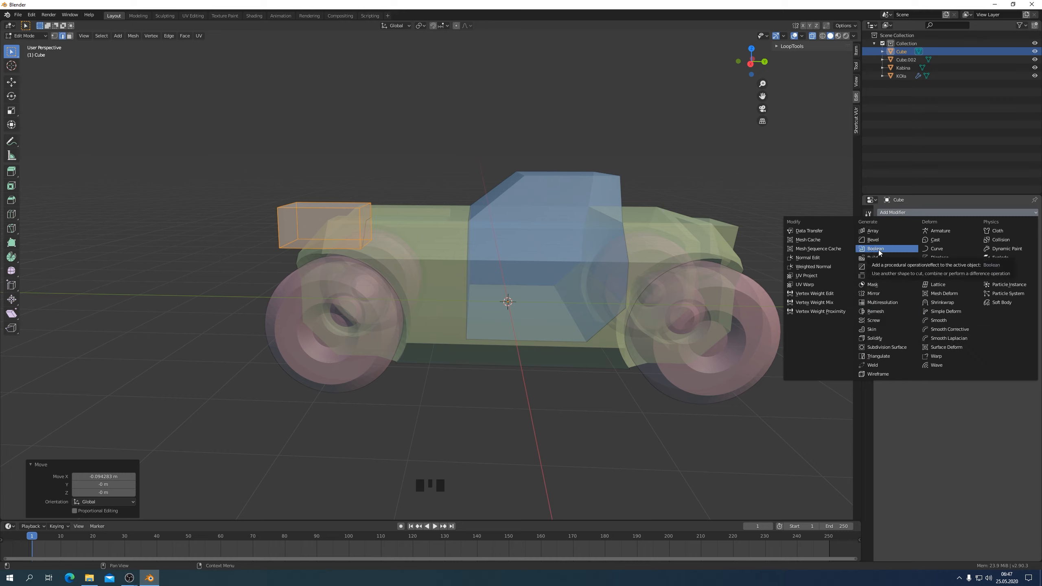
{"action": "left_click", "coordinate": [921, 212]}
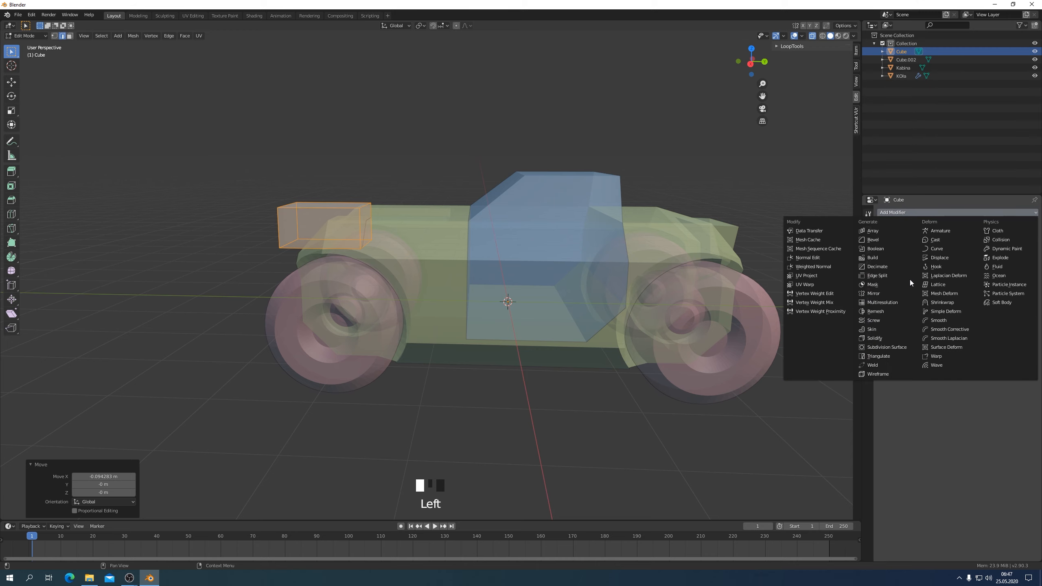
{"action": "left_click", "coordinate": [874, 294]}
{"action": "mouse_move", "coordinate": [615, 428]}
{"action": "middle_mouse_down"}
{"action": "mouse_move", "coordinate": [632, 435]}
{"action": "mouse_move", "coordinate": [611, 431]}
{"action": "middle_mouse_up"}
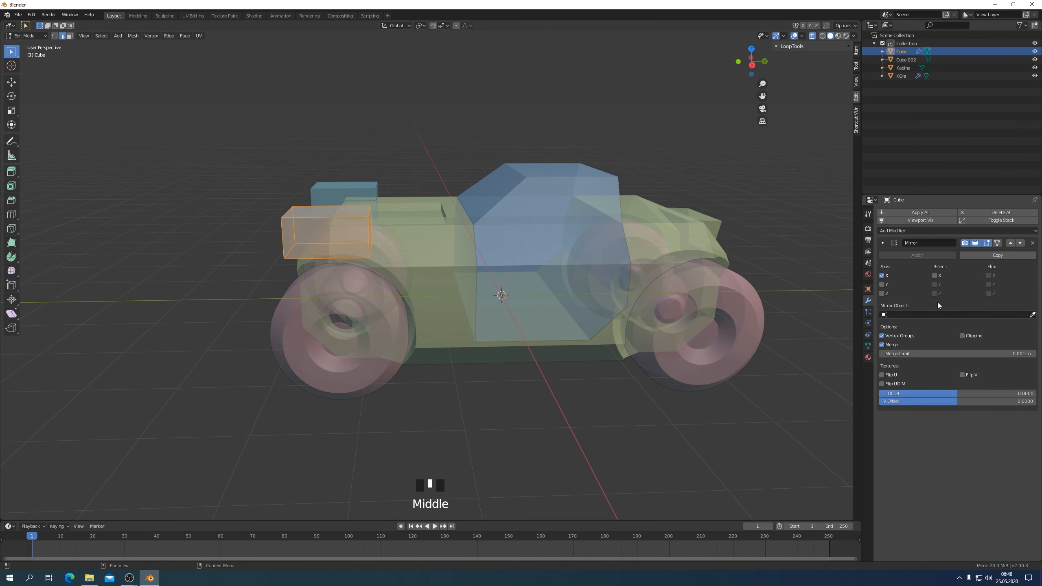
{"action": "left_click", "coordinate": [881, 284]}
{"action": "middle_click_drag", "start_coordinate": [759, 369], "coordinate": [819, 379]}
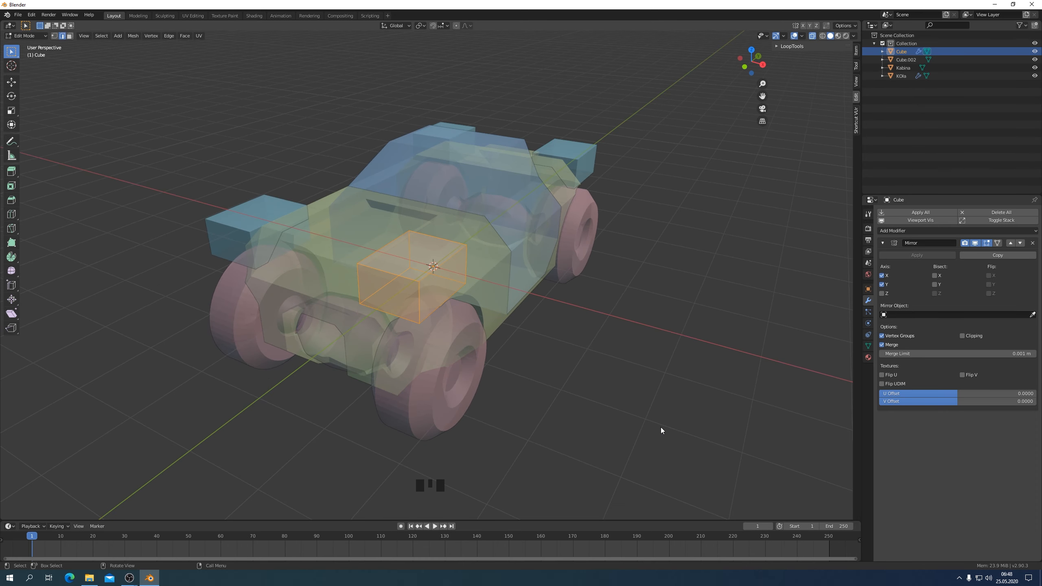
In Object Mode with X-ray off, slice the green body with the mirrored boxes using Bool Tool's Auto Boolean and inspect the cut corners
{"action": "key", "text": "Tab"}
{"action": "left_click", "coordinate": [597, 431]}
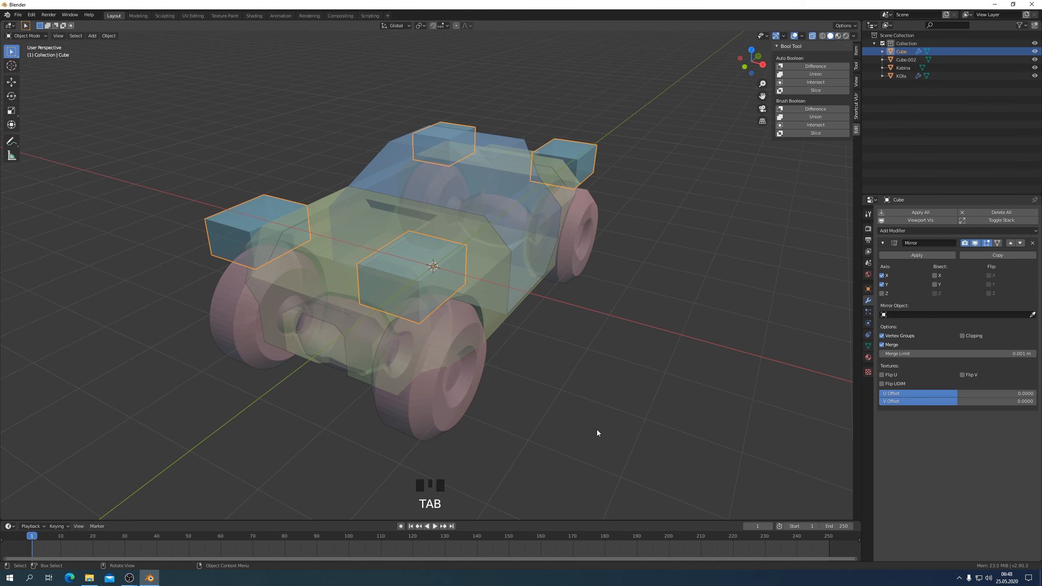
{"action": "left_click", "coordinate": [812, 36]}
{"action": "left_click", "coordinate": [340, 203], "text": "shift"}
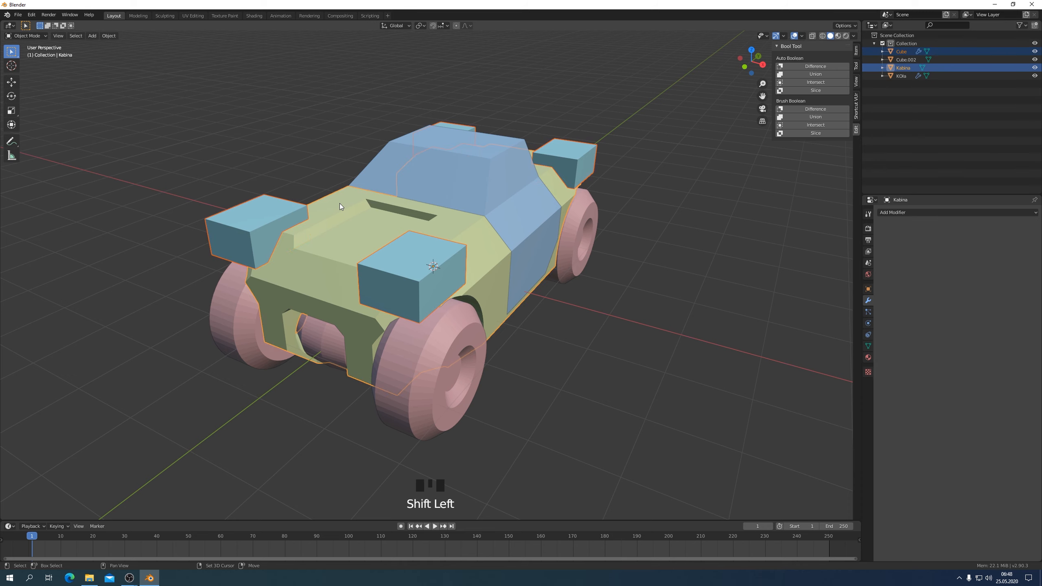
{"action": "middle_click_drag", "start_coordinate": [576, 346], "coordinate": [594, 329]}
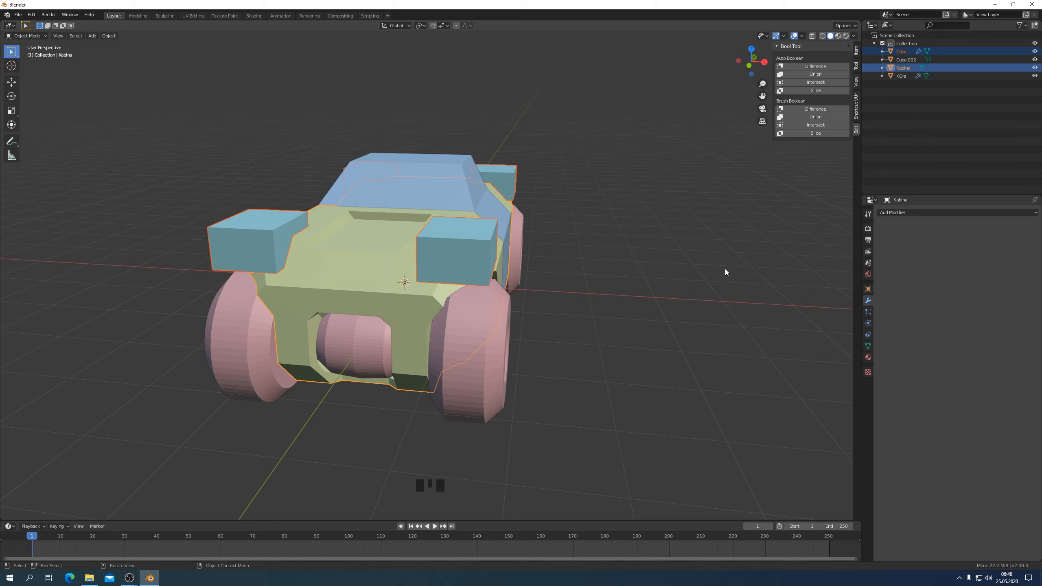
{"action": "left_click", "coordinate": [816, 90]}
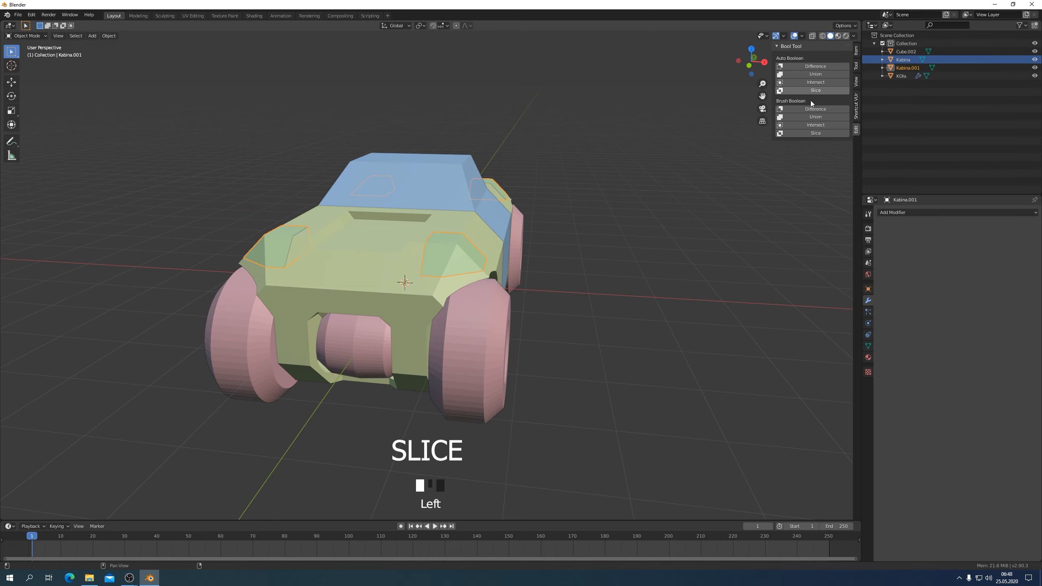
{"action": "middle_click_drag", "start_coordinate": [811, 100], "coordinate": [637, 249]}
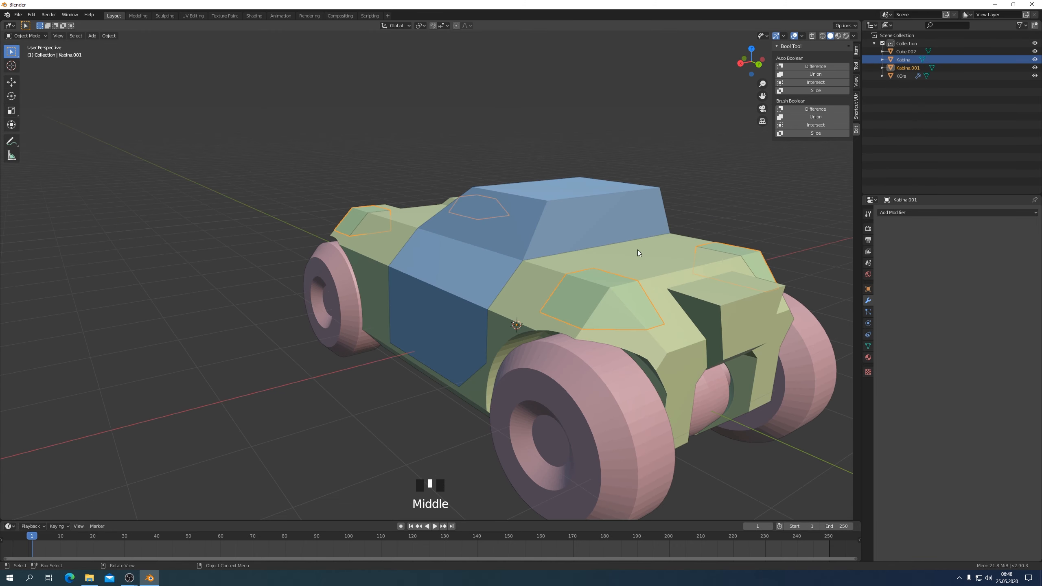
{"action": "scroll", "coordinate": [612, 310], "scroll_direction": "down", "scroll_amount": 3}
{"action": "middle_click_drag", "start_coordinate": [613, 310], "coordinate": [629, 342]}
{"action": "scroll", "coordinate": [490, 296], "scroll_direction": "up", "scroll_amount": 2}
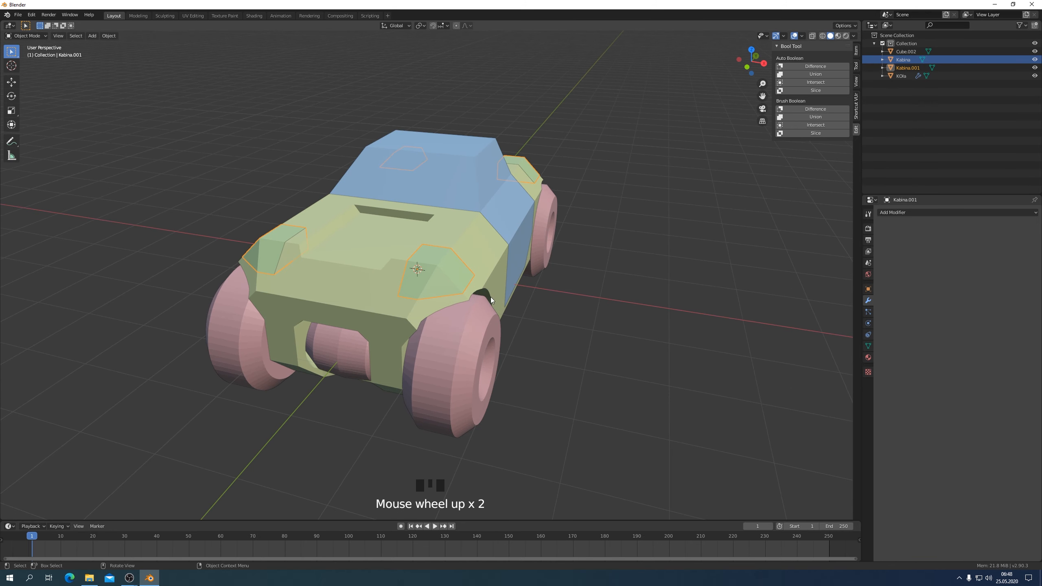
Select the sliced corner pieces of the body and enter Edit Mode on them
{"action": "left_click", "coordinate": [450, 280]}
{"action": "scroll", "coordinate": [450, 279], "scroll_direction": "up", "scroll_amount": 1}
{"action": "middle_click_drag", "start_coordinate": [449, 280], "coordinate": [423, 283]}
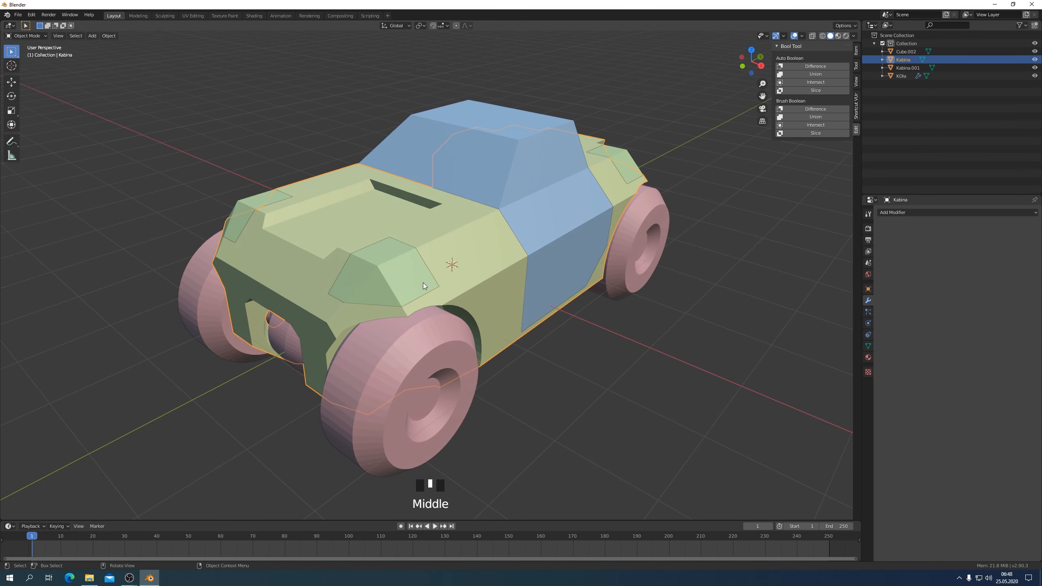
{"action": "key", "text": "Tab"}
{"action": "left_click", "coordinate": [391, 276]}
{"action": "mouse_move", "coordinate": [755, 345]}
{"action": "middle_mouse_down"}
{"action": "mouse_move", "coordinate": [733, 334]}
{"action": "mouse_move", "coordinate": [747, 328]}
{"action": "mouse_move", "coordinate": [683, 330]}
{"action": "mouse_move", "coordinate": [744, 334]}
{"action": "middle_mouse_up"}
{"action": "scroll", "coordinate": [743, 333], "scroll_direction": "up", "scroll_amount": 1}
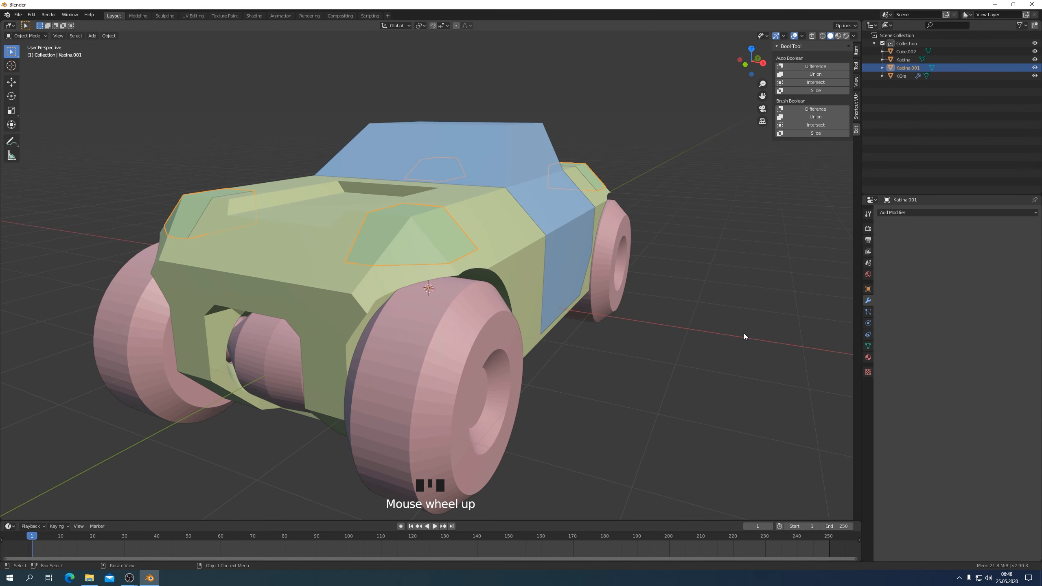
{"action": "key", "text": "Tab"}
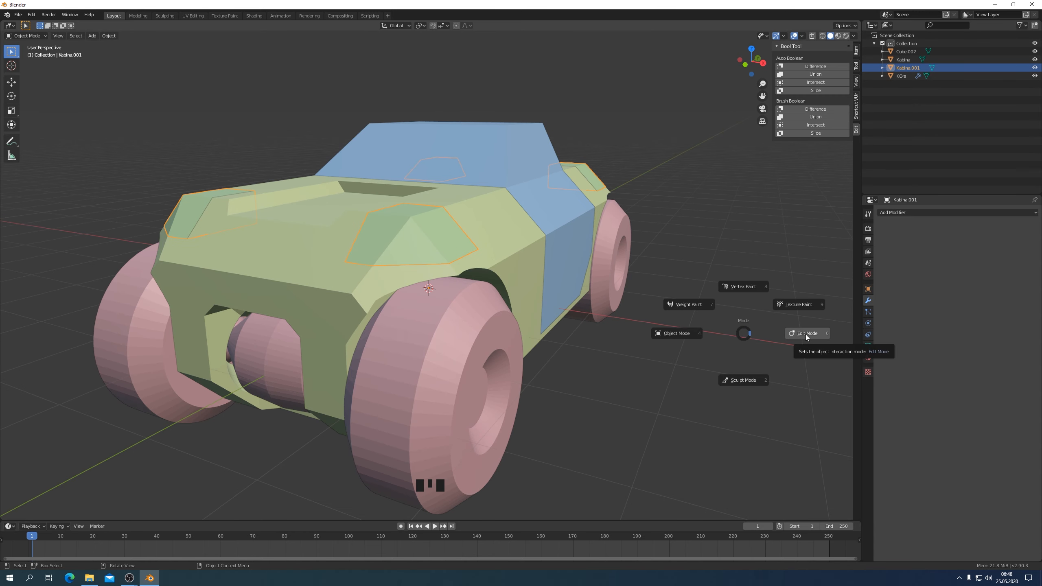
{"action": "left_click", "coordinate": [806, 333]}
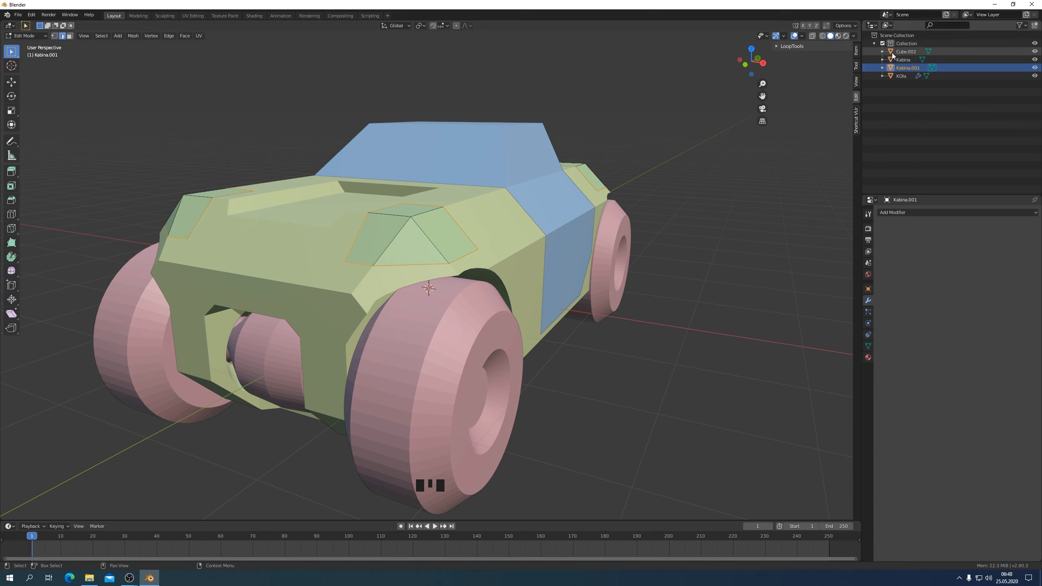
Try to bevel the edges of a single front corner piece by about 0.067 m
{"action": "left_click", "coordinate": [812, 36]}
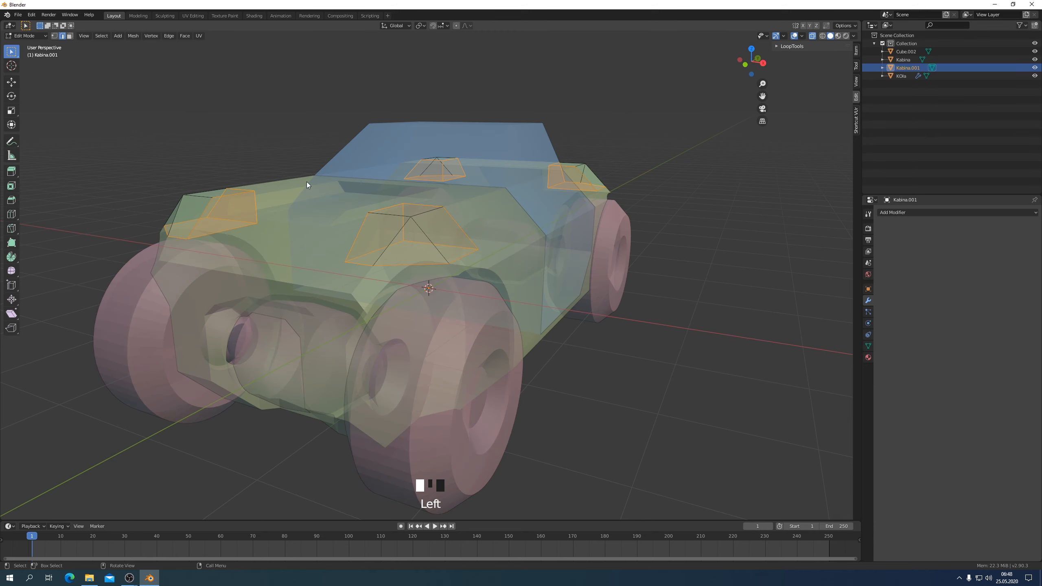
{"action": "left_click", "coordinate": [410, 234]}
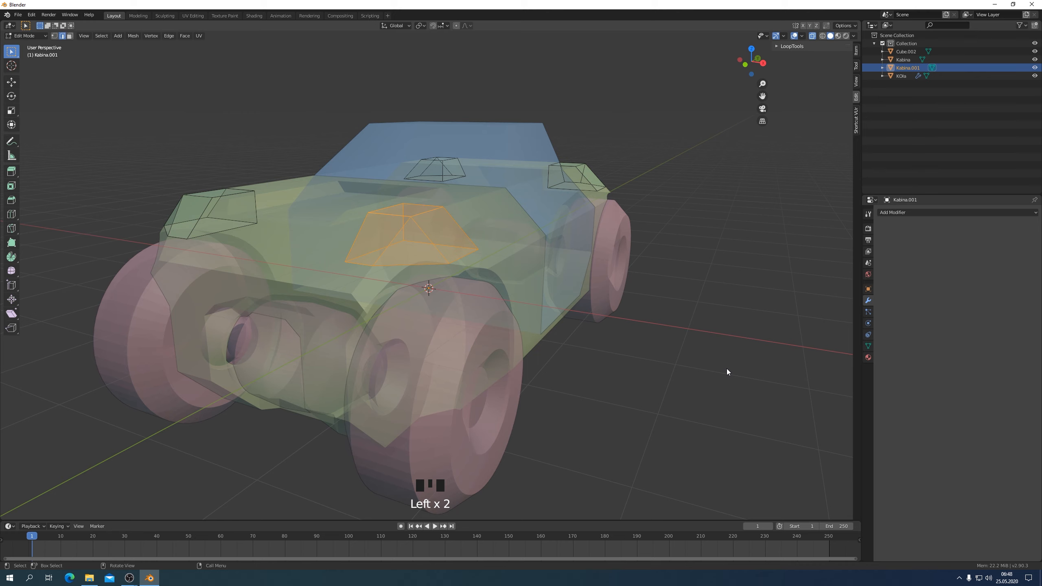
{"action": "middle_click_drag", "start_coordinate": [710, 366], "coordinate": [594, 356]}
{"action": "scroll", "coordinate": [627, 255], "scroll_direction": "down", "scroll_amount": 2}
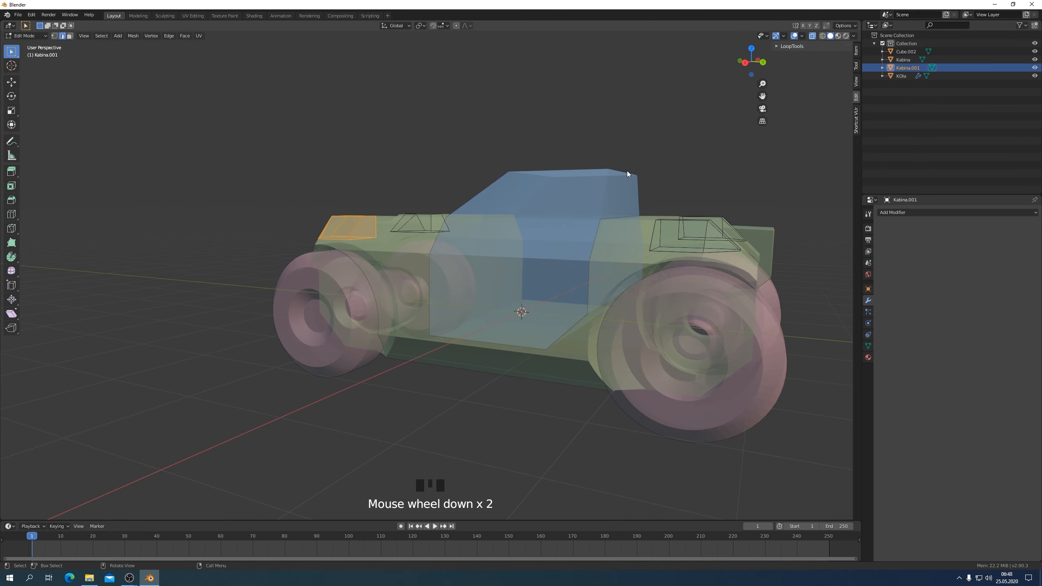
{"action": "middle_click_drag", "start_coordinate": [531, 230], "coordinate": [549, 373]}
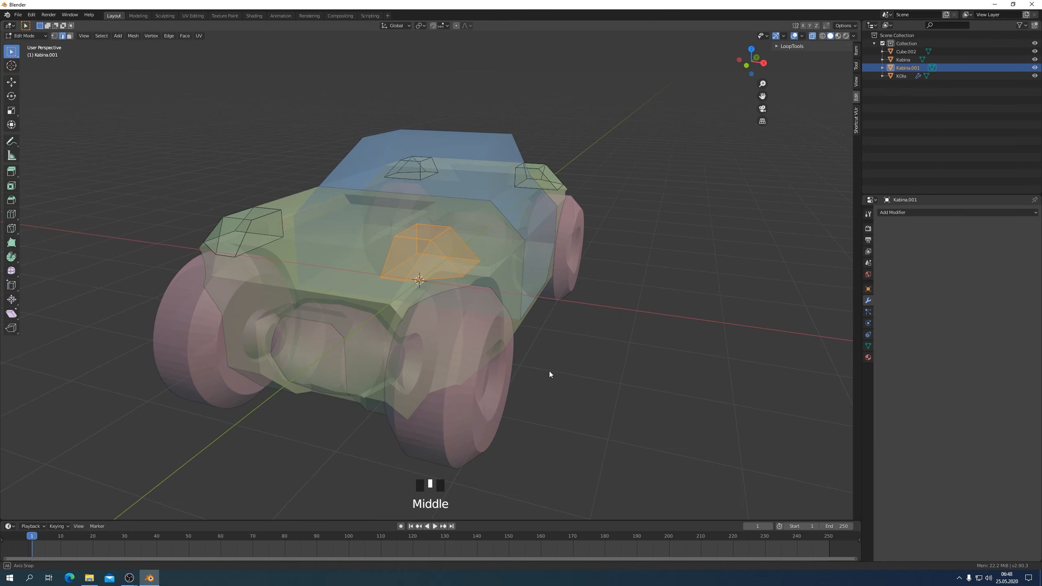
{"action": "scroll", "coordinate": [558, 368], "scroll_direction": "up", "scroll_amount": 2}
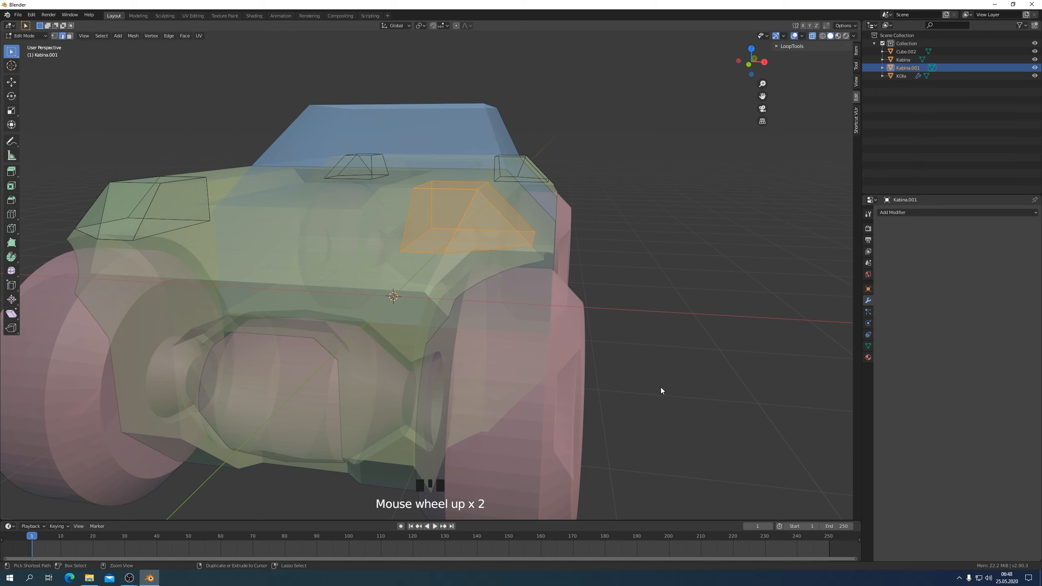
{"action": "key", "text": "ctrl+b"}
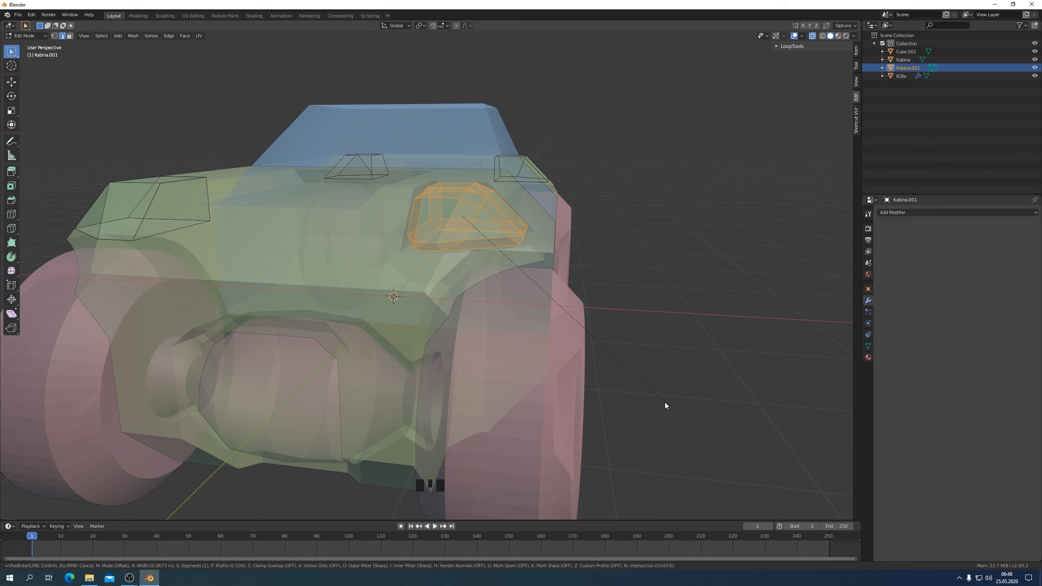
{"action": "left_click", "coordinate": [665, 404]}
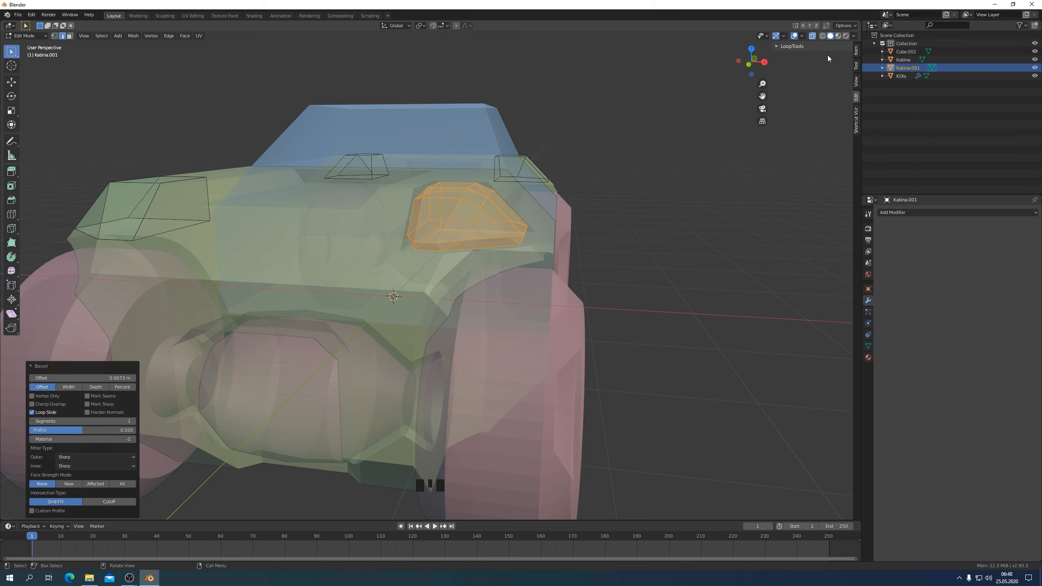
{"action": "left_click", "coordinate": [812, 36]}
{"action": "mouse_move", "coordinate": [714, 203]}
{"action": "middle_mouse_down"}
{"action": "mouse_move", "coordinate": [604, 235]}
{"action": "mouse_move", "coordinate": [731, 240]}
{"action": "mouse_move", "coordinate": [606, 235]}
{"action": "mouse_move", "coordinate": [589, 248]}
{"action": "mouse_move", "coordinate": [628, 242]}
{"action": "mouse_move", "coordinate": [661, 259]}
{"action": "middle_mouse_up"}
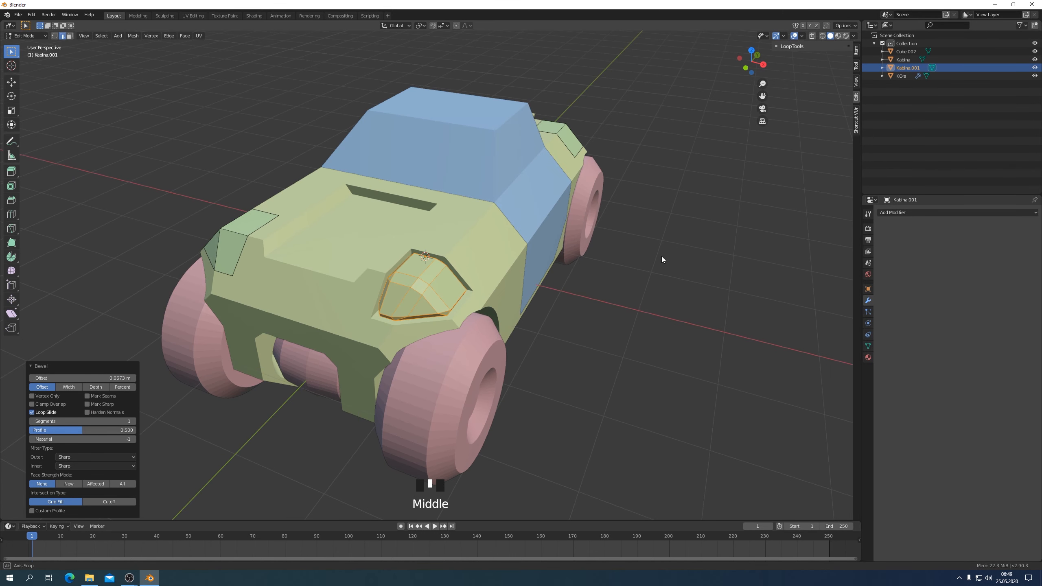
{"action": "key", "text": "KP_1"}
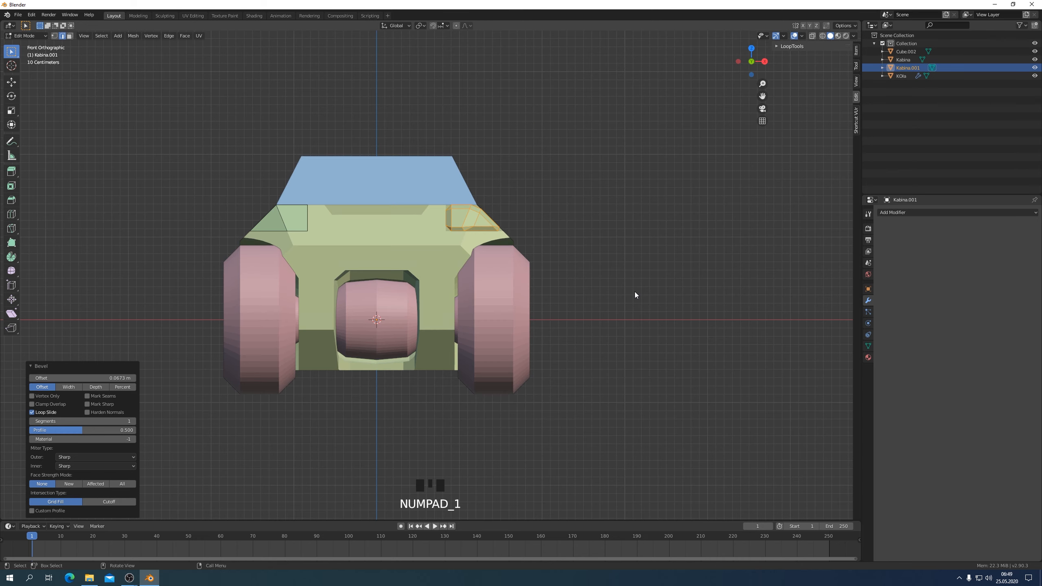
{"action": "key", "text": "ctrl+z"}
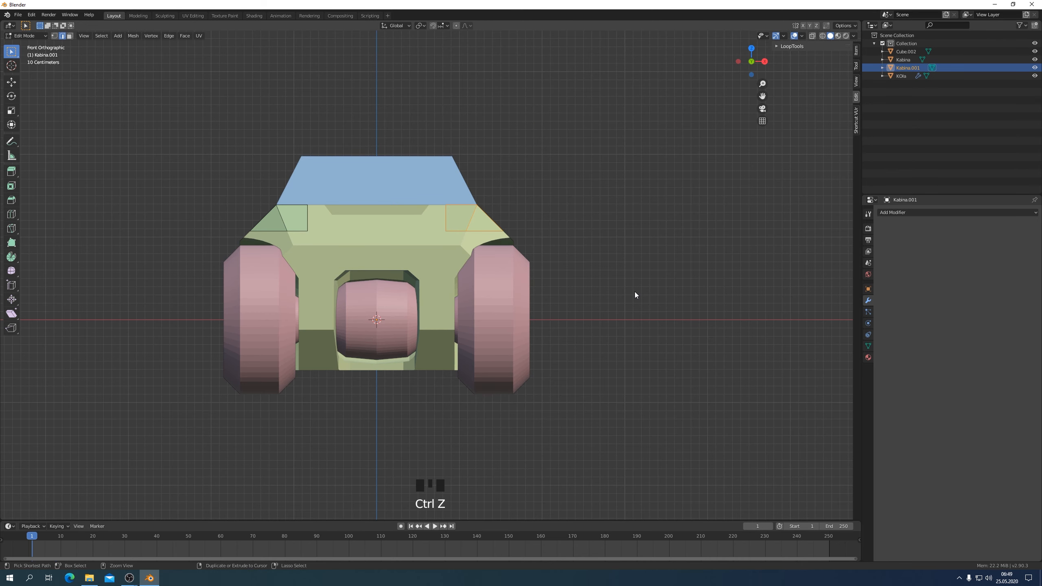
With X-ray on, select both front corner pieces and bevel their edges by about 0.074 m
{"action": "middle_click_drag", "start_coordinate": [635, 294], "coordinate": [412, 279]}
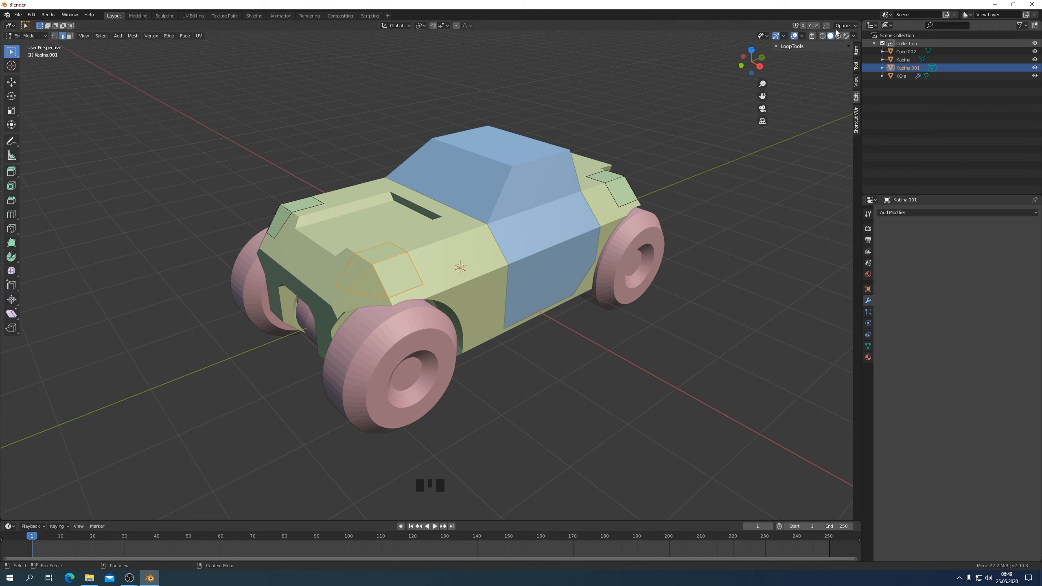
{"action": "left_click", "coordinate": [813, 36]}
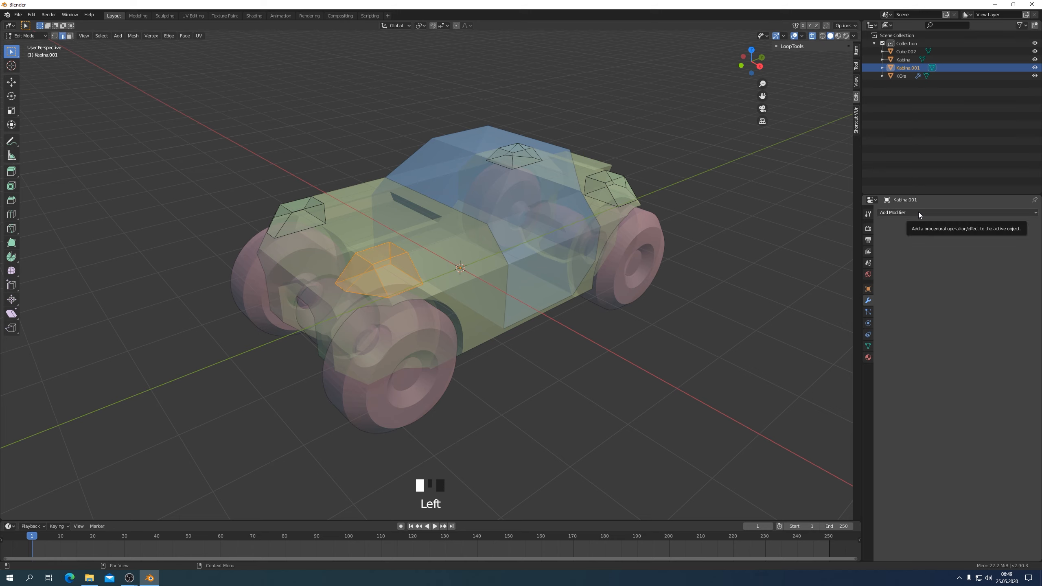
{"action": "left_click", "coordinate": [777, 45]}
{"action": "left_click", "coordinate": [779, 46]}
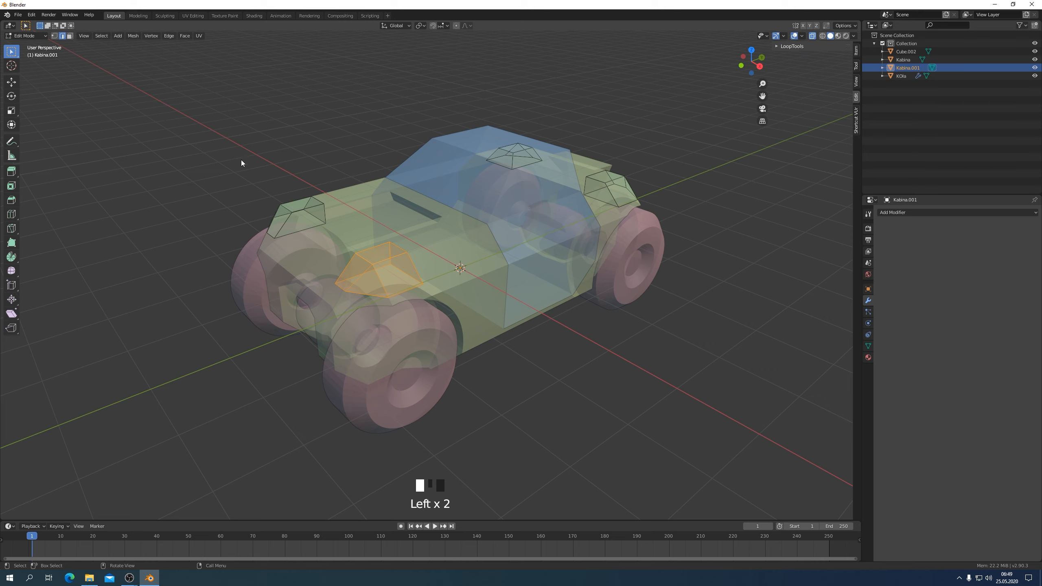
{"action": "left_click_drag", "start_coordinate": [204, 143], "coordinate": [485, 359]}
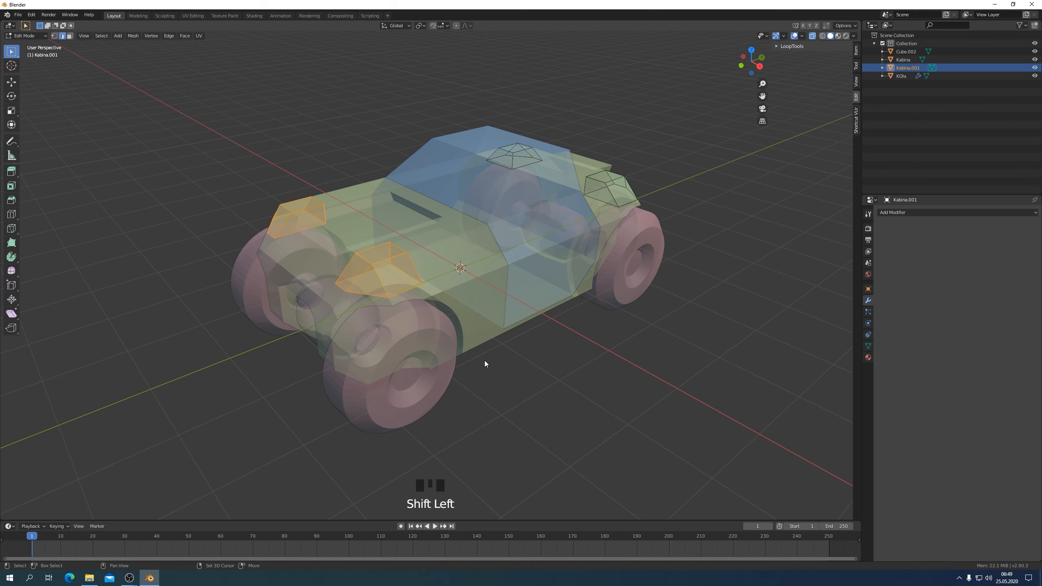
{"action": "key", "text": "ctrl+b"}
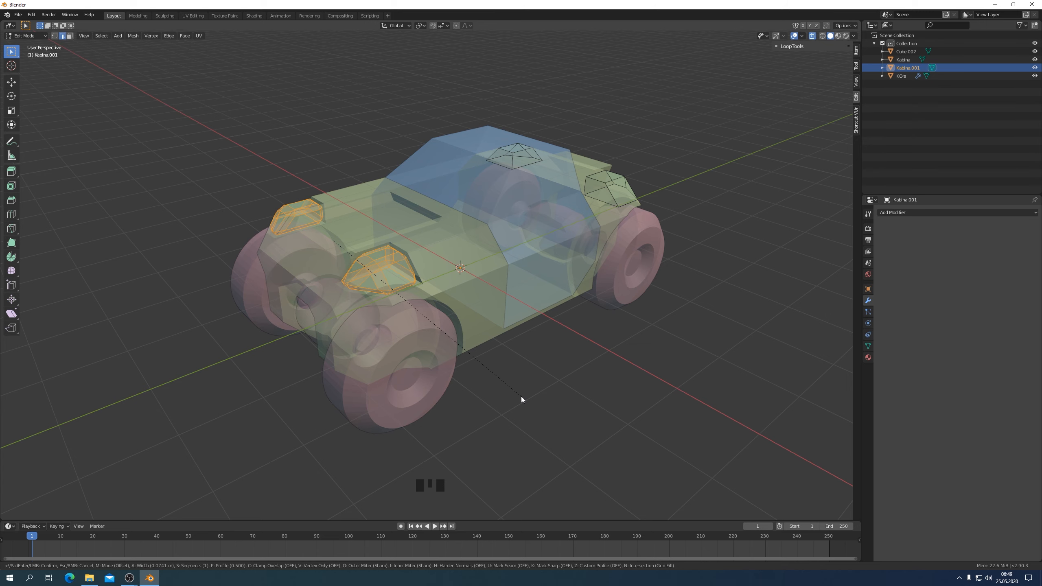
{"action": "left_click", "coordinate": [520, 395]}
{"action": "mouse_move", "coordinate": [526, 395]}
{"action": "middle_mouse_down"}
{"action": "mouse_move", "coordinate": [605, 374]}
{"action": "mouse_move", "coordinate": [515, 385]}
{"action": "mouse_move", "coordinate": [469, 415]}
{"action": "mouse_move", "coordinate": [546, 392]}
{"action": "middle_mouse_up"}
{"action": "key", "text": "ctrl+Tab"}
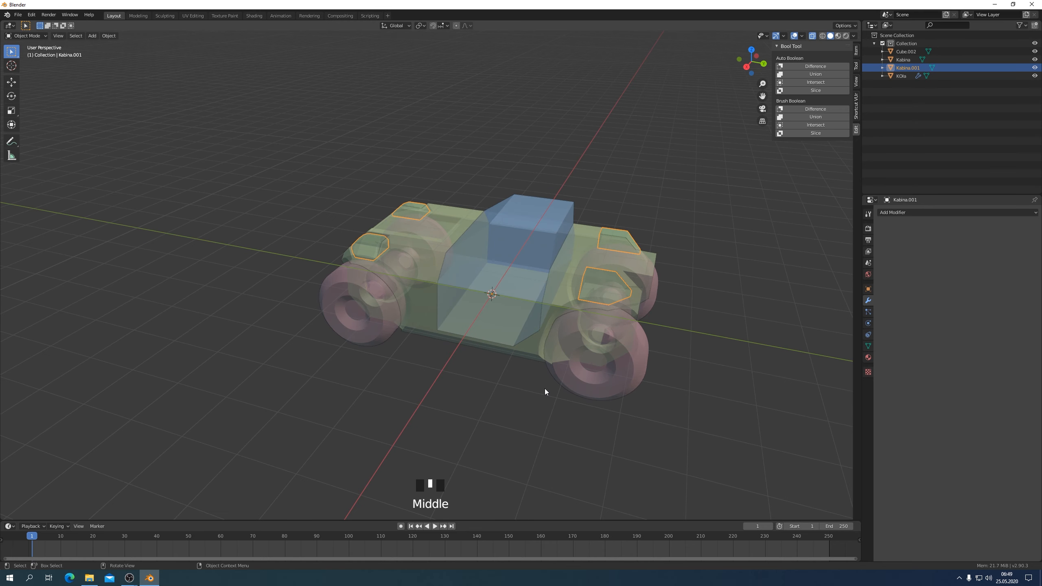
{"action": "left_click", "coordinate": [602, 301]}
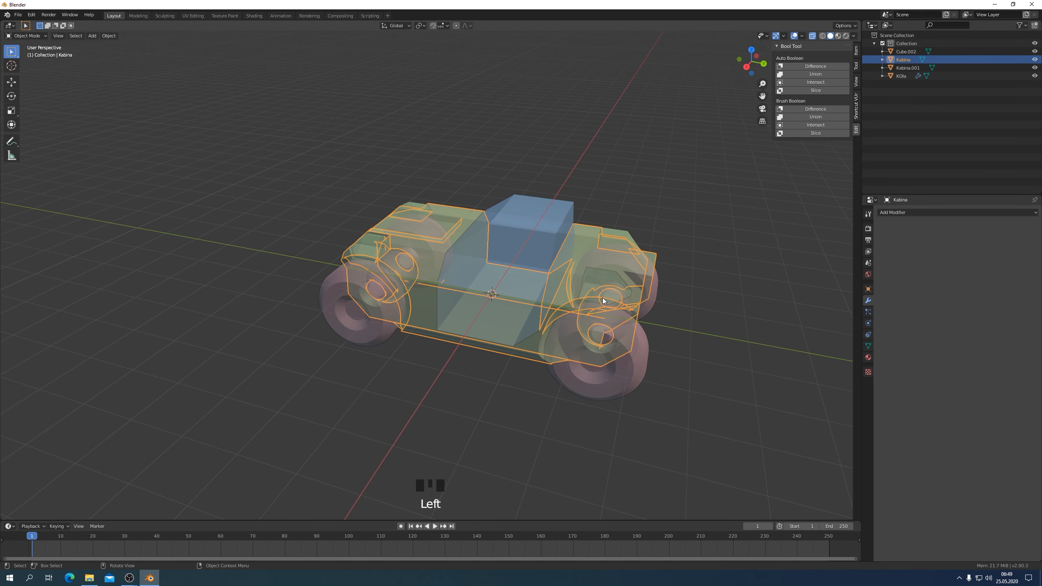
{"action": "left_click", "coordinate": [790, 395]}
{"action": "key", "text": "ctrl+Tab"}
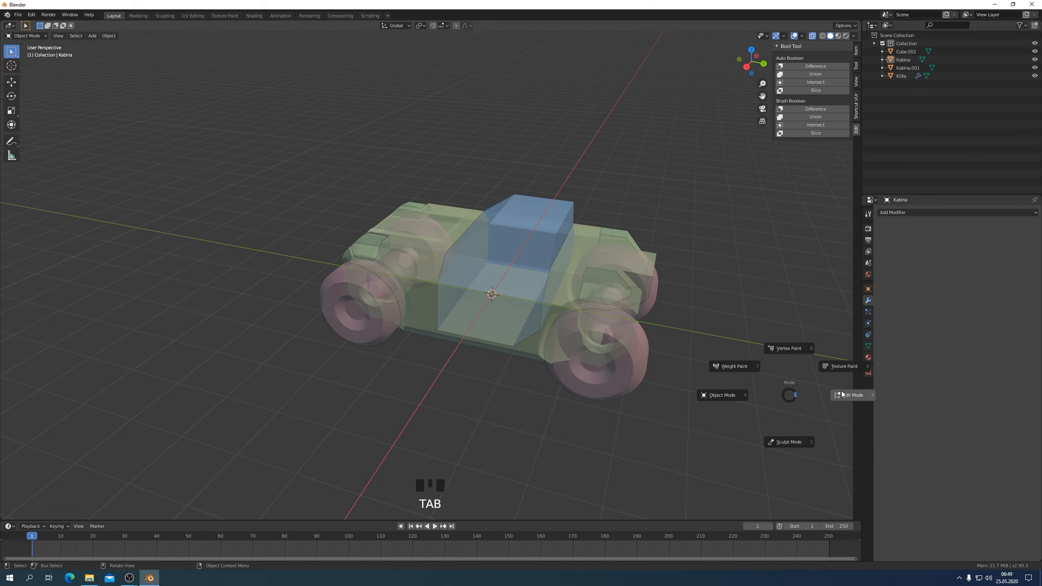
{"action": "middle_click_drag", "start_coordinate": [794, 398], "coordinate": [783, 377]}
{"action": "key", "text": "KP_3"}
{"action": "scroll", "coordinate": [667, 336], "scroll_direction": "up", "scroll_amount": 3}
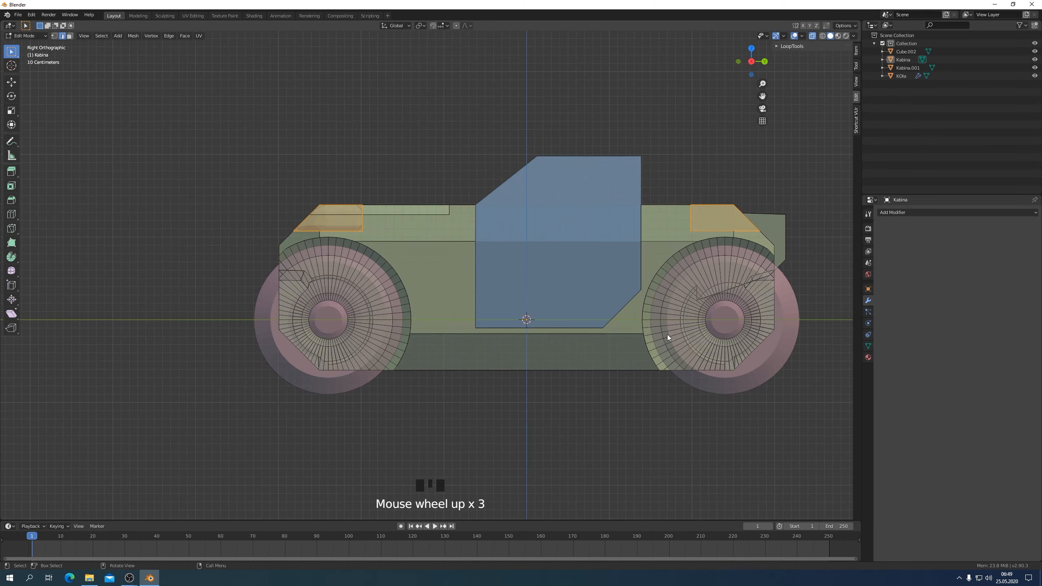
{"action": "scroll", "coordinate": [605, 340], "scroll_direction": "down", "scroll_amount": 3}
{"action": "middle_click_drag", "start_coordinate": [604, 340], "coordinate": [586, 354]}
{"action": "key", "text": "Tab"}
{"action": "left_click", "coordinate": [610, 242]}
{"action": "key", "text": "Tab"}
Select the two rear corner pieces and bevel their edges by about 0.0935 m
{"action": "key", "text": "KP_3"}
{"action": "left_click_drag", "start_coordinate": [570, 207], "coordinate": [684, 255]}
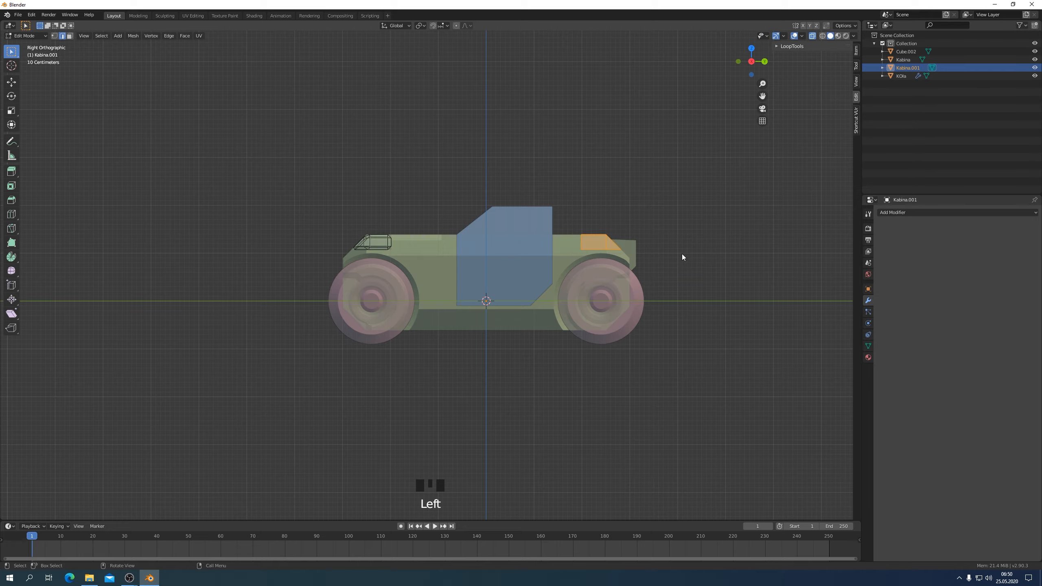
{"action": "middle_click_drag", "start_coordinate": [681, 254], "coordinate": [658, 277]}
{"action": "scroll", "coordinate": [679, 304], "scroll_direction": "up", "scroll_amount": 2}
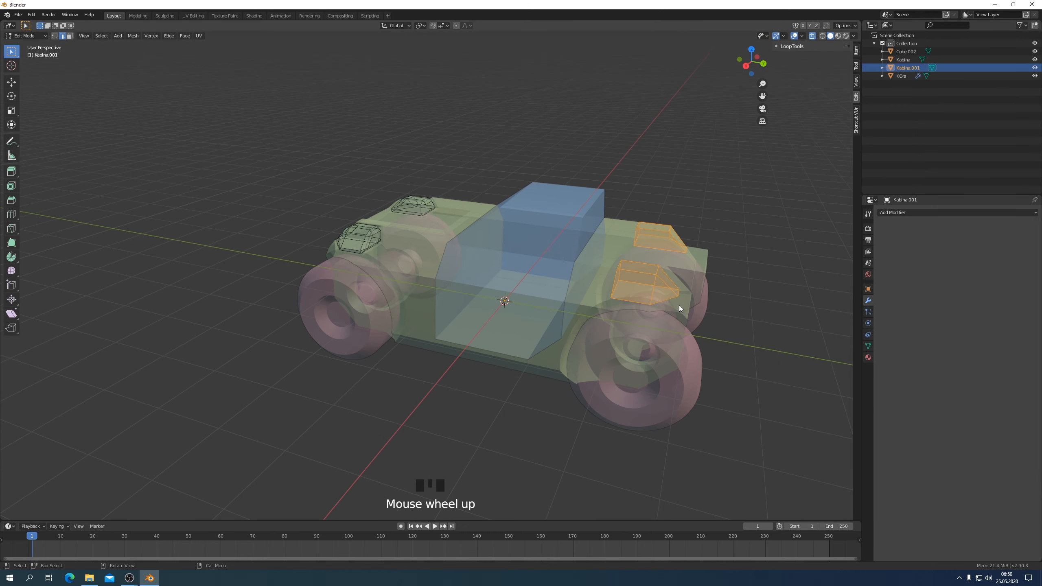
{"action": "key", "text": "ctrl+b"}
{"action": "left_click", "coordinate": [704, 320]}
{"action": "middle_click_drag", "start_coordinate": [704, 321], "coordinate": [672, 322]}
Enable Clamp Overlap for the rear bevel and inspect the car from the rear with X-ray off
{"action": "left_click", "coordinate": [49, 404]}
{"action": "middle_click_drag", "start_coordinate": [494, 345], "coordinate": [522, 353]}
{"action": "key", "text": "KP_3"}
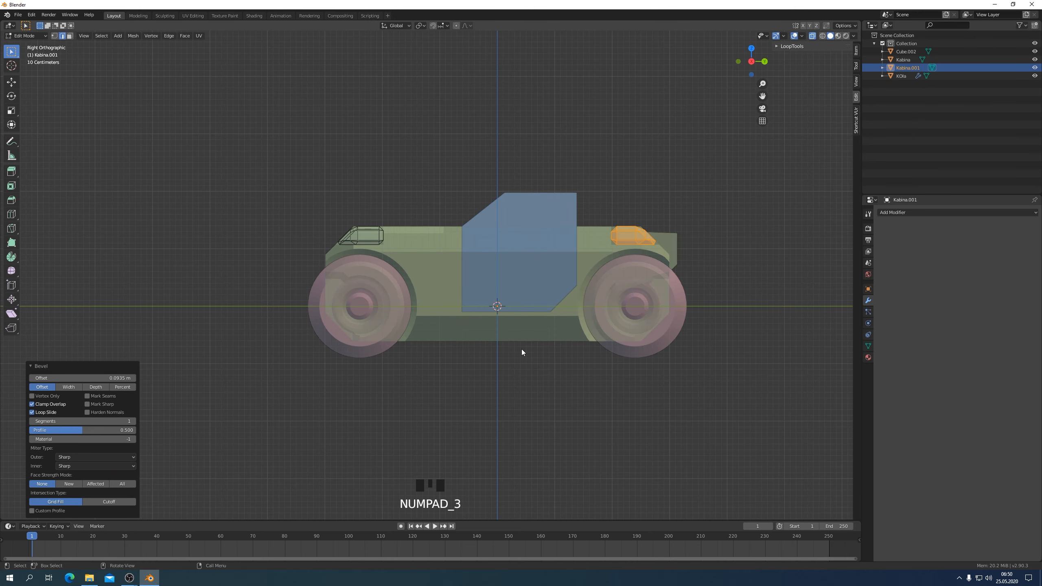
{"action": "middle_click_drag", "start_coordinate": [636, 283], "coordinate": [792, 159], "text": "shift"}
{"action": "left_click", "coordinate": [812, 36]}
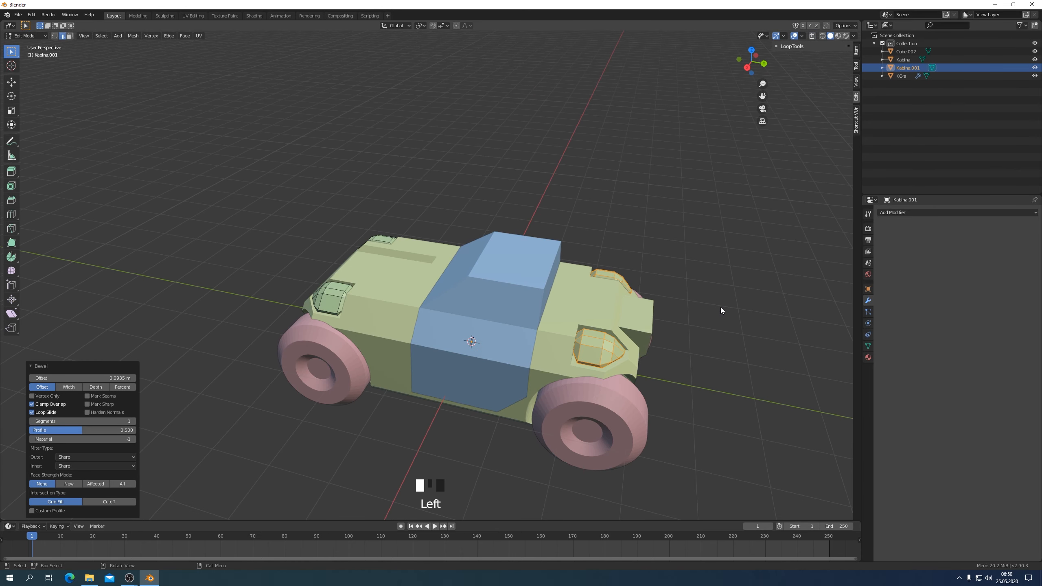
{"action": "middle_click_drag", "start_coordinate": [720, 307], "coordinate": [684, 218]}
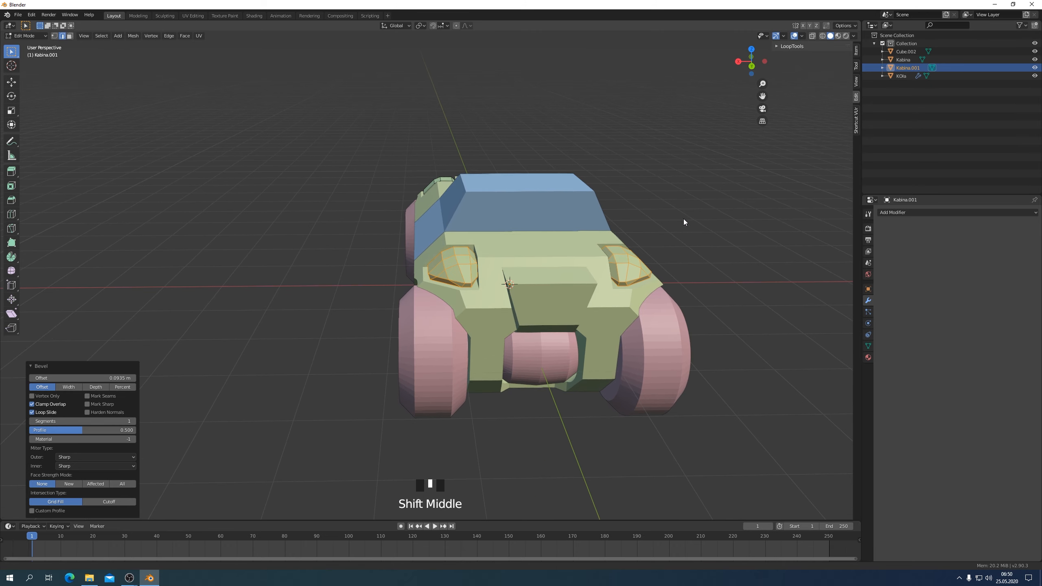
In face selection mode, raise the top faces of both rear corner pieces about 0.122 m along Z
{"action": "left_click", "coordinate": [462, 249]}
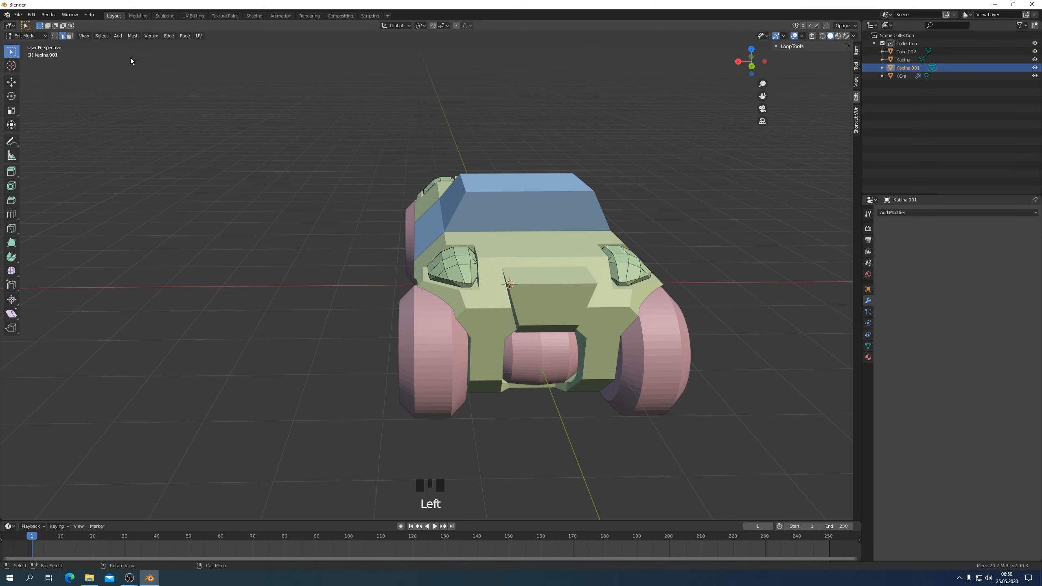
{"action": "left_click", "coordinate": [70, 36]}
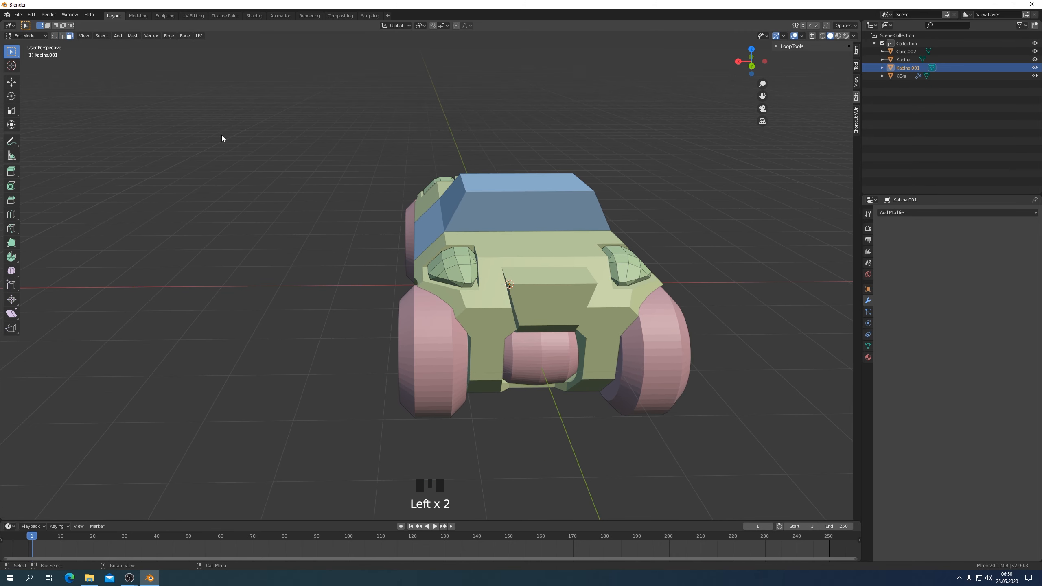
{"action": "left_click", "coordinate": [461, 249]}
{"action": "left_click", "coordinate": [451, 253], "text": "shift"}
{"action": "middle_click_drag", "start_coordinate": [671, 303], "coordinate": [693, 306]}
{"action": "left_click", "coordinate": [534, 313], "text": "shift"}
{"action": "left_click", "coordinate": [543, 316], "text": "shift"}
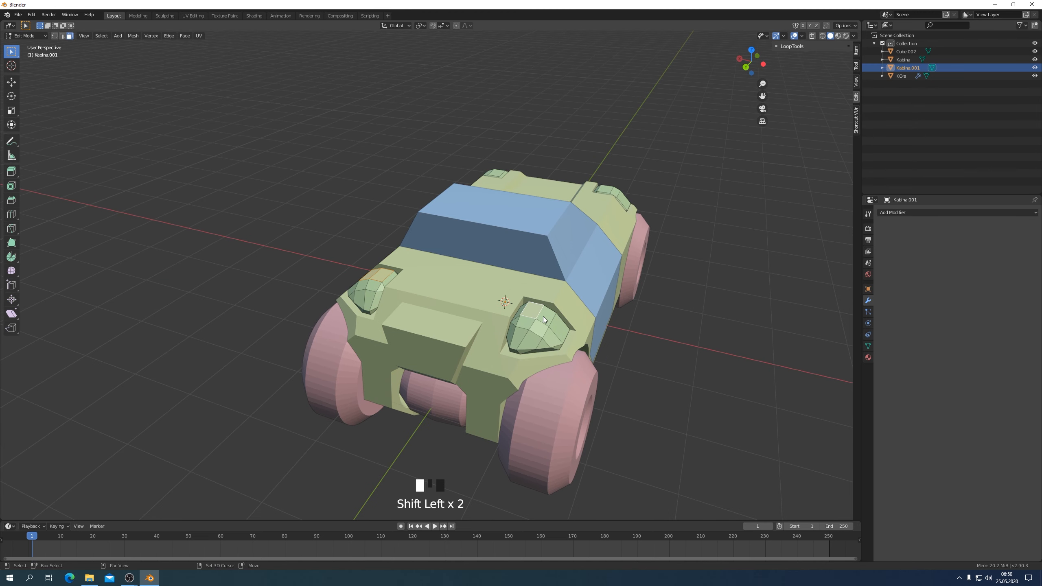
{"action": "middle_click_drag", "start_coordinate": [543, 316], "coordinate": [645, 360]}
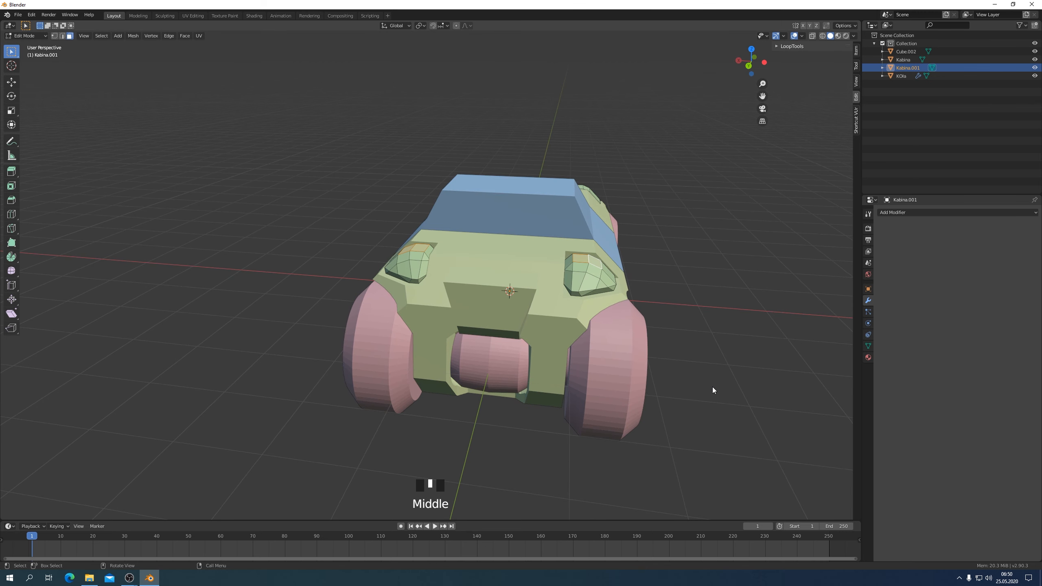
{"action": "key", "text": "g"}
{"action": "key", "text": "z"}
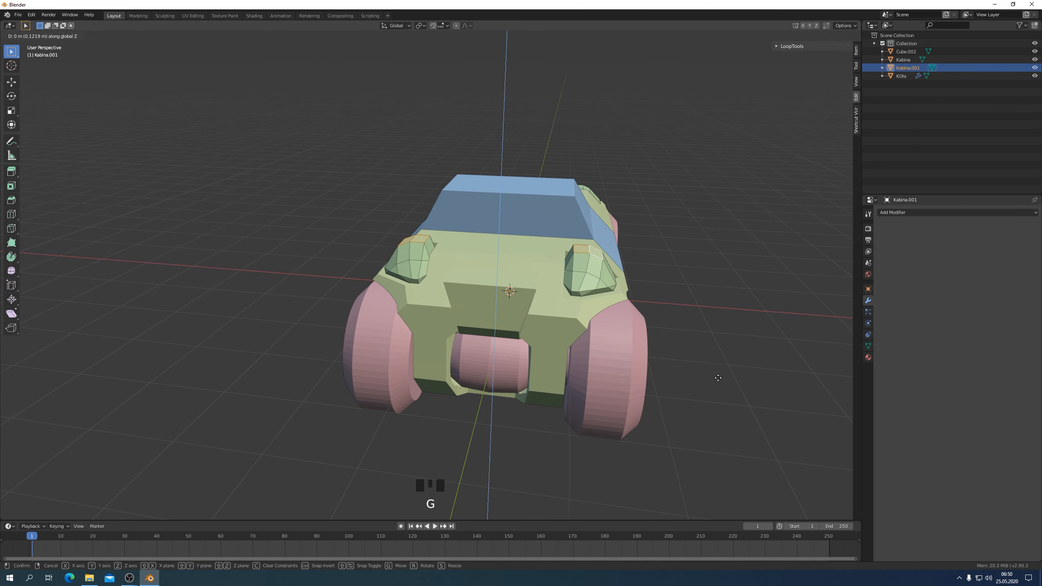
{"action": "left_click", "coordinate": [718, 378]}
{"action": "middle_click_drag", "start_coordinate": [717, 377], "coordinate": [671, 393]}
Finish editing the corner pieces, then open the blue cabin in Edit Mode with X-ray on
{"action": "key", "text": "Tab"}
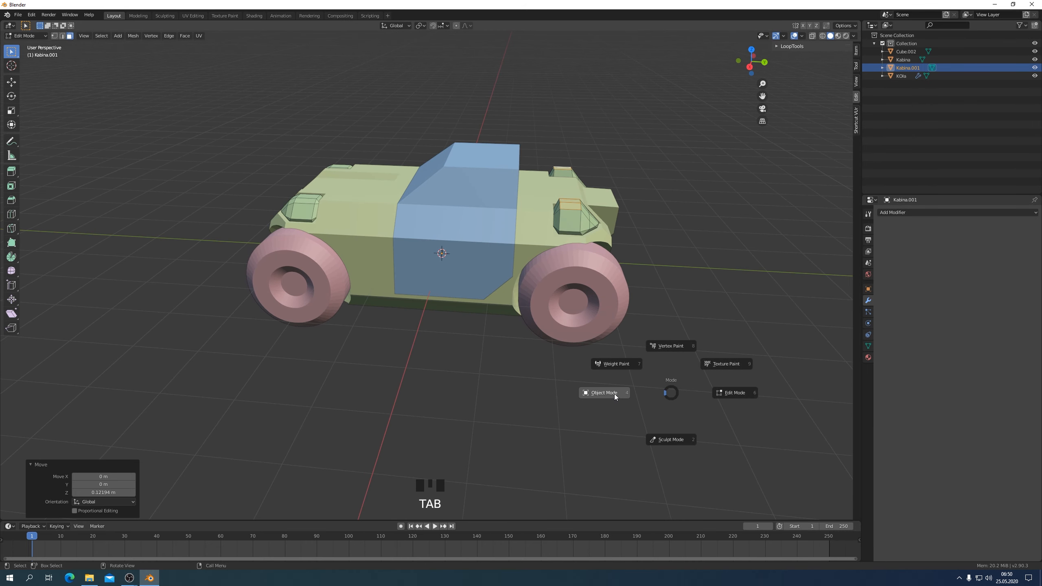
{"action": "left_click", "coordinate": [614, 393]}
{"action": "left_click", "coordinate": [479, 169]}
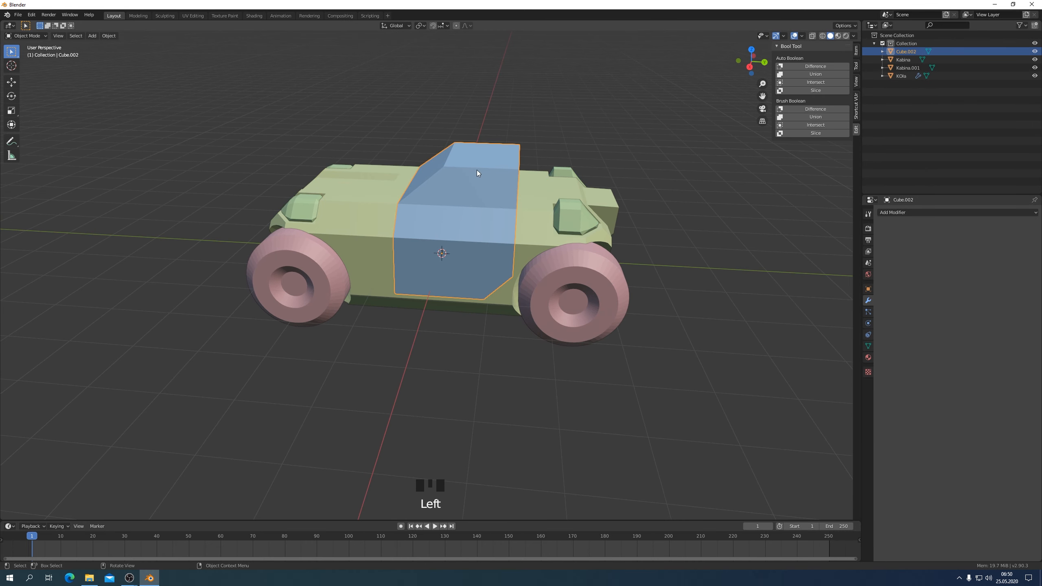
{"action": "middle_click_drag", "start_coordinate": [434, 218], "coordinate": [467, 279]}
{"action": "key", "text": "Tab"}
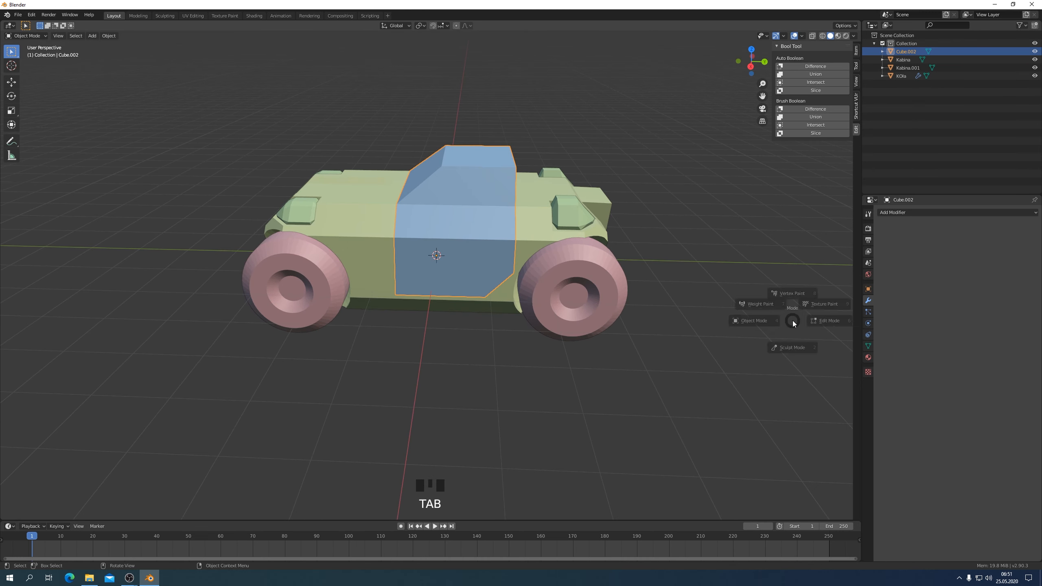
{"action": "left_click", "coordinate": [845, 321]}
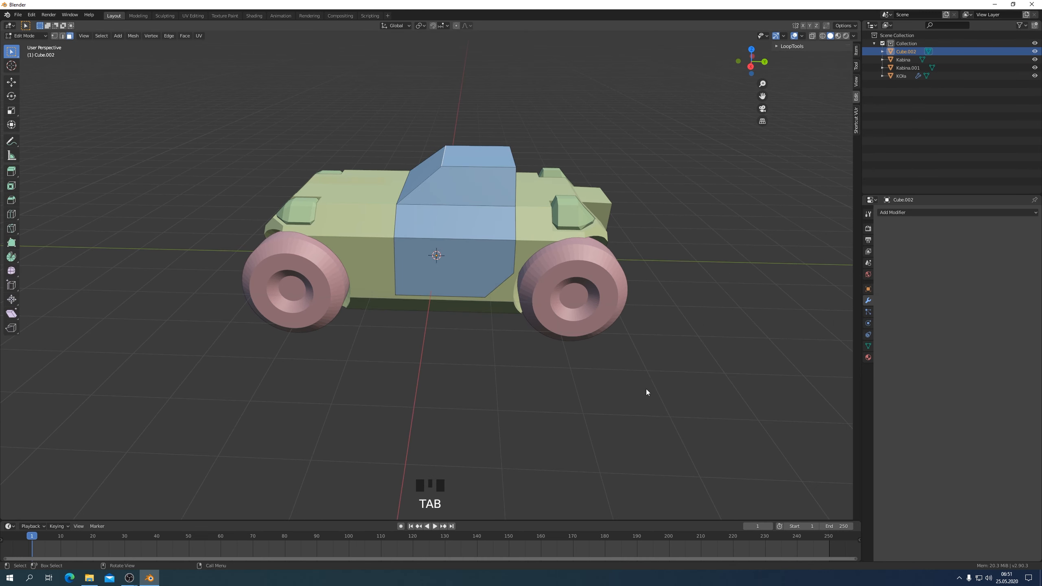
{"action": "middle_click_drag", "start_coordinate": [646, 392], "coordinate": [679, 387]}
{"action": "left_click", "coordinate": [812, 36]}
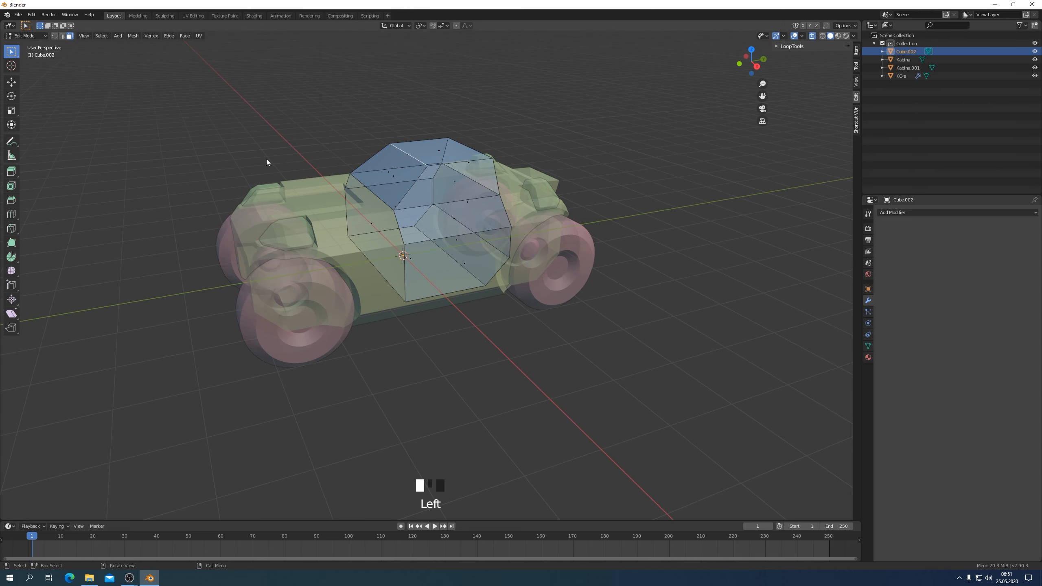
{"action": "mouse_move", "coordinate": [462, 254]}
{"action": "middle_mouse_down"}
{"action": "mouse_move", "coordinate": [481, 266]}
{"action": "mouse_move", "coordinate": [467, 266]}
{"action": "middle_mouse_up"}
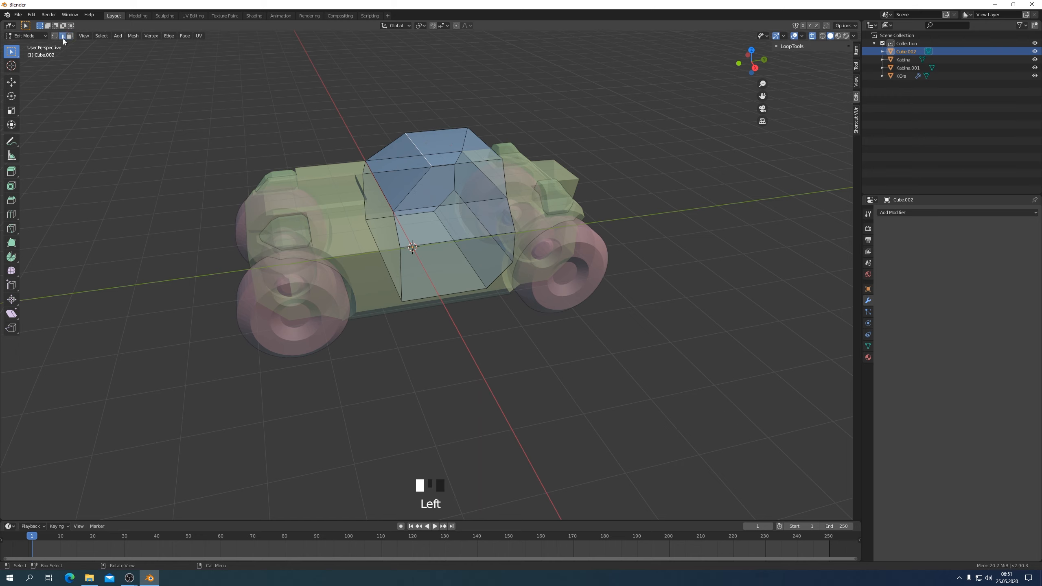
In face selection mode, select all the side faces of the blue cabin on both sides of the car
{"action": "left_click", "coordinate": [401, 270], "text": "alt+shift"}
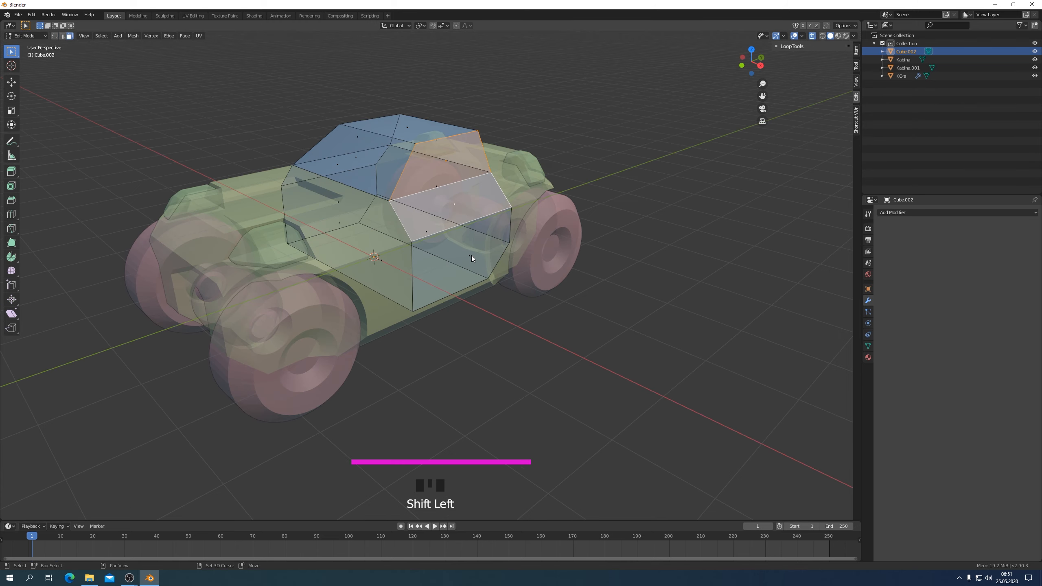
{"action": "left_click", "coordinate": [471, 256], "text": "shift"}
{"action": "middle_click_drag", "start_coordinate": [470, 302], "coordinate": [672, 340], "text": "shift"}
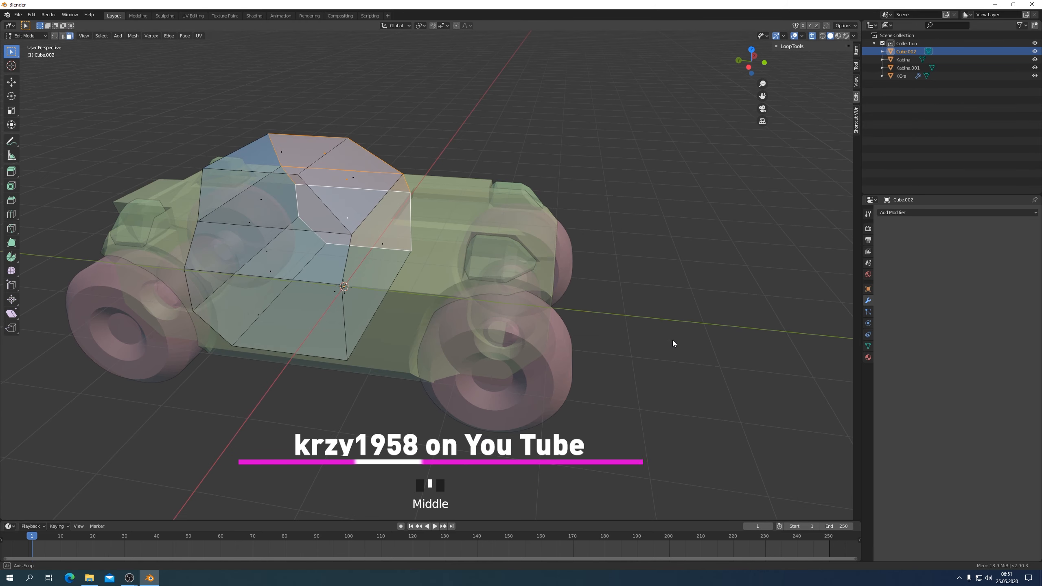
{"action": "left_click", "coordinate": [259, 316], "text": "shift"}
{"action": "left_click", "coordinate": [264, 237], "text": "shift"}
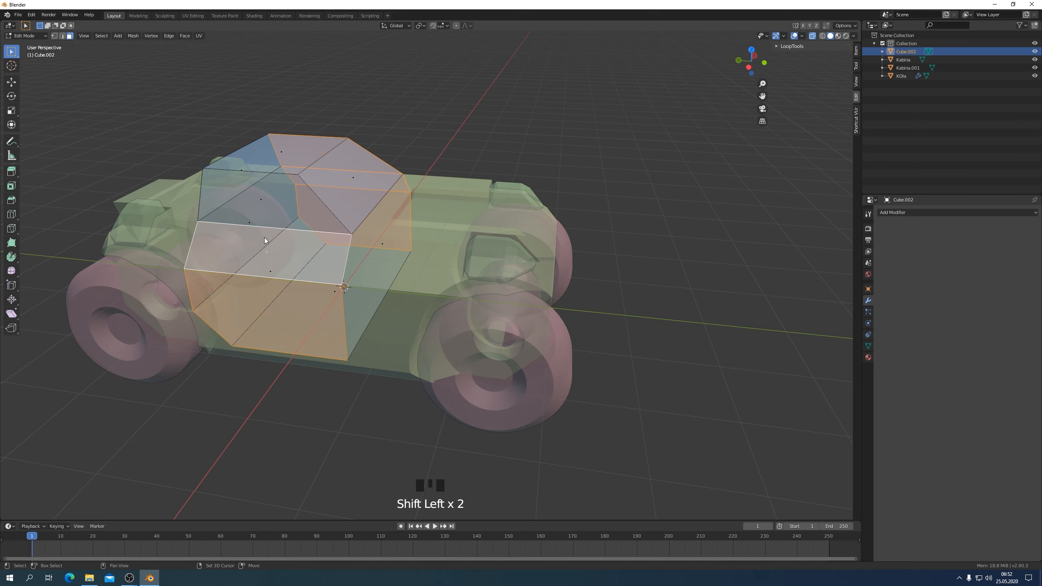
{"action": "left_click", "coordinate": [262, 199], "text": "shift"}
{"action": "scroll", "coordinate": [267, 217], "scroll_direction": "down", "scroll_amount": 2}
{"action": "middle_click_drag", "start_coordinate": [274, 225], "coordinate": [206, 229]}
Switch to edge selection and deselect the inner horizontal edges on both cabin sides, keeping only the side outlines selected
{"action": "left_click", "coordinate": [62, 37]}
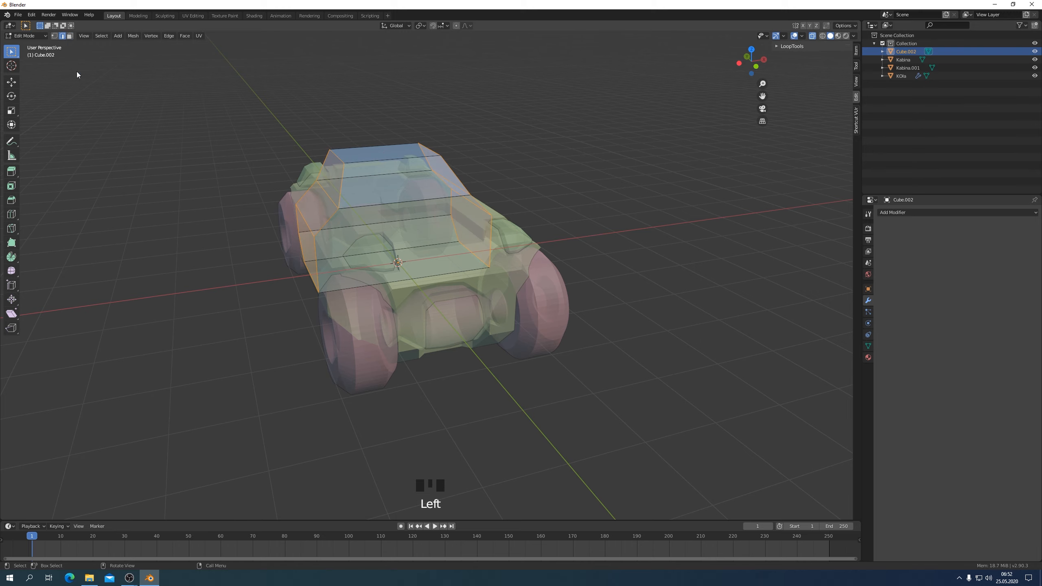
{"action": "middle_click_drag", "start_coordinate": [76, 72], "coordinate": [280, 198]}
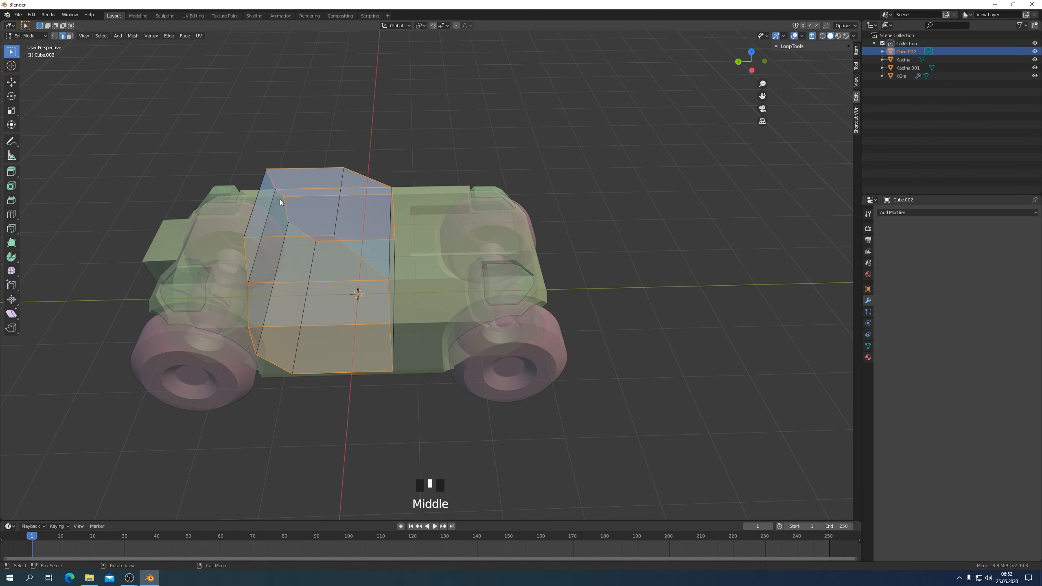
{"action": "left_click", "coordinate": [327, 283], "text": "shift"}
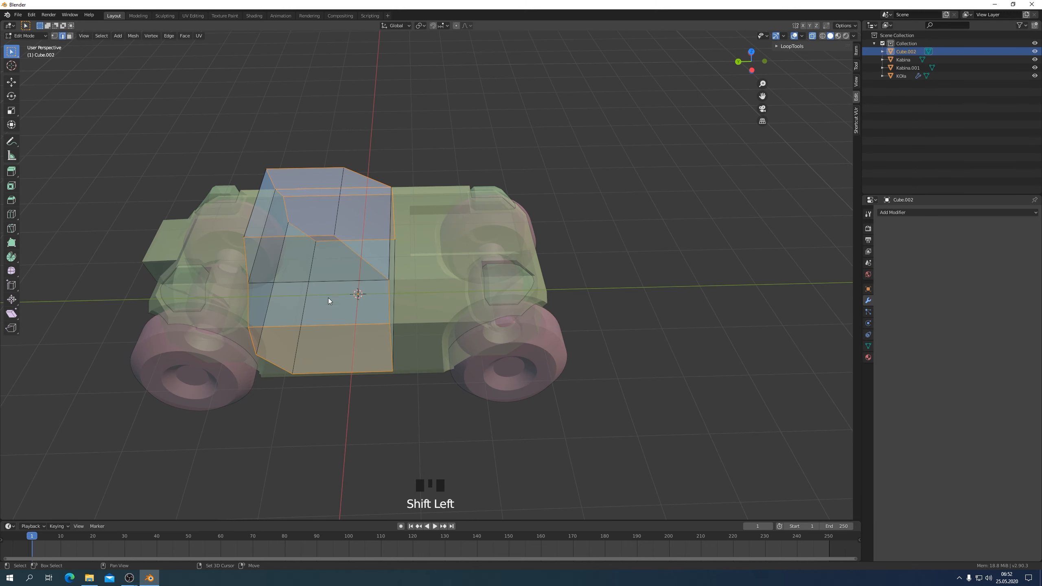
{"action": "left_click", "coordinate": [328, 325], "text": "shift"}
{"action": "middle_click_drag", "start_coordinate": [379, 383], "coordinate": [319, 405]}
{"action": "left_click", "coordinate": [559, 260], "text": "shift"}
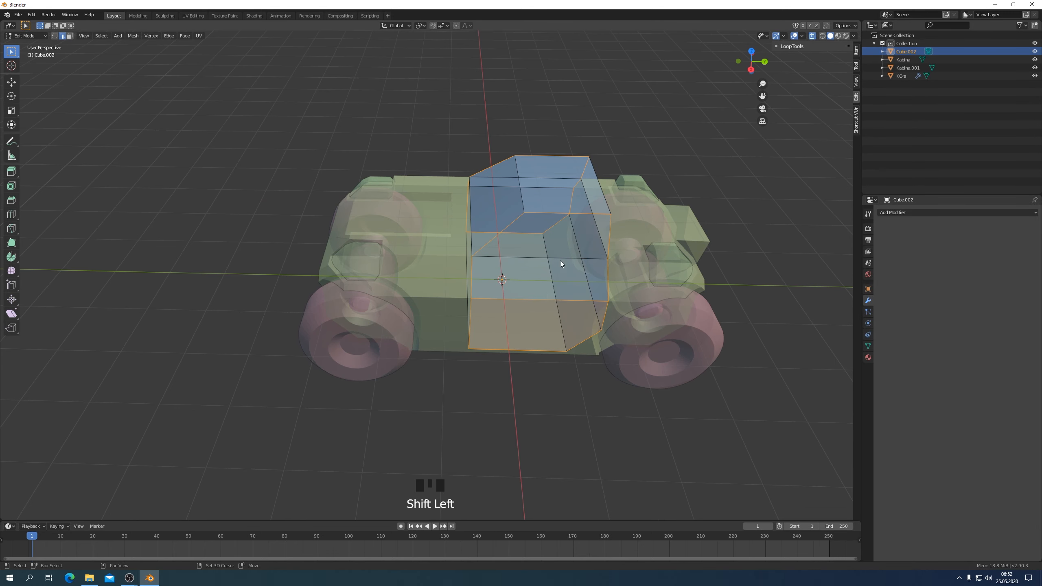
{"action": "left_click", "coordinate": [544, 299], "text": "shift"}
Bevel the outlines of both cabin sides by about 0.158 m and turn X-ray off
{"action": "middle_click_drag", "start_coordinate": [557, 375], "coordinate": [607, 358]}
{"action": "key", "text": "ctrl+b"}
{"action": "left_click", "coordinate": [595, 365]}
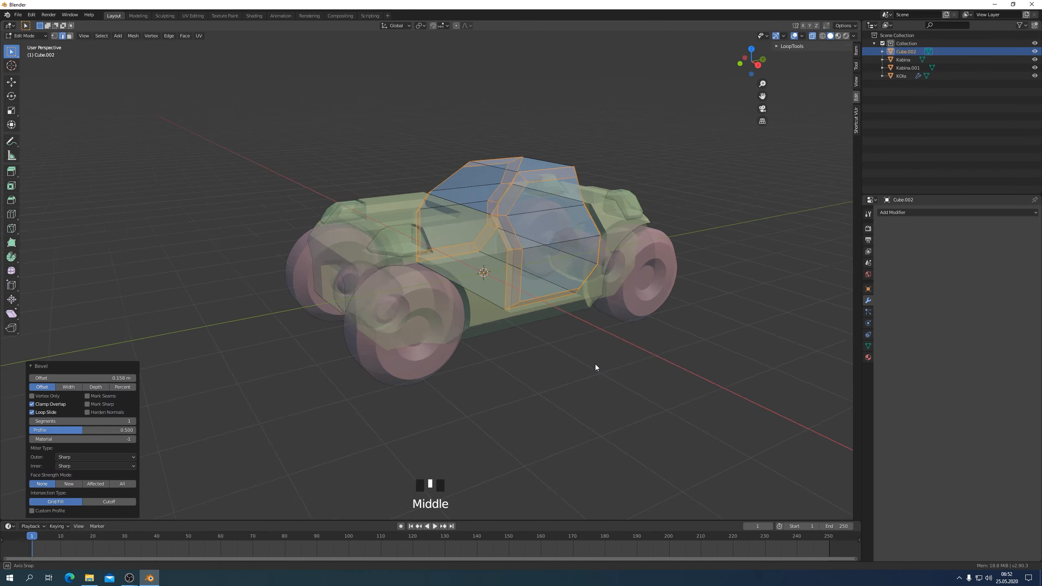
{"action": "middle_click_drag", "start_coordinate": [594, 365], "coordinate": [811, 36]}
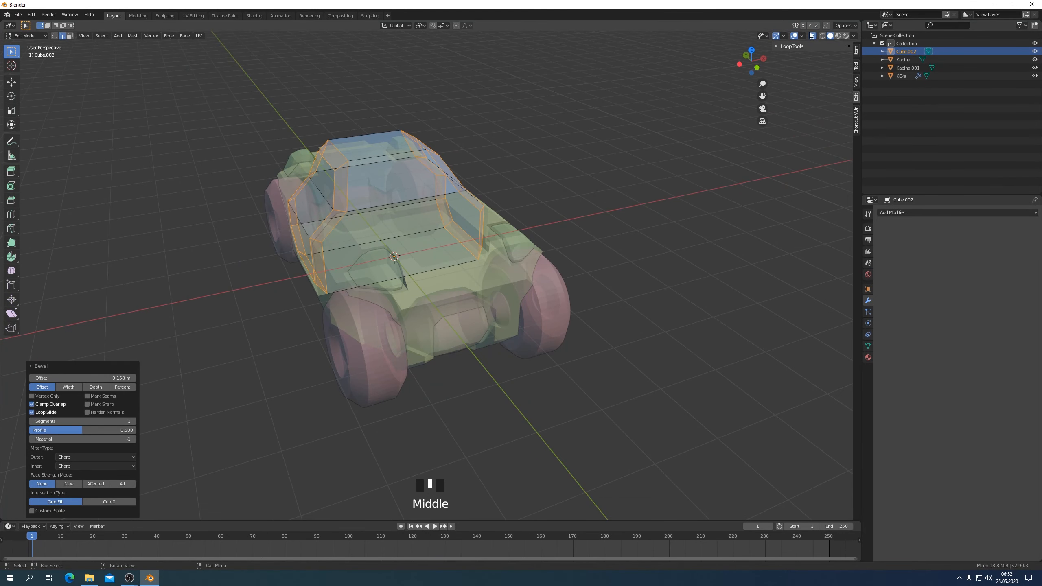
{"action": "left_click", "coordinate": [812, 36]}
{"action": "middle_click_drag", "start_coordinate": [730, 235], "coordinate": [552, 284]}
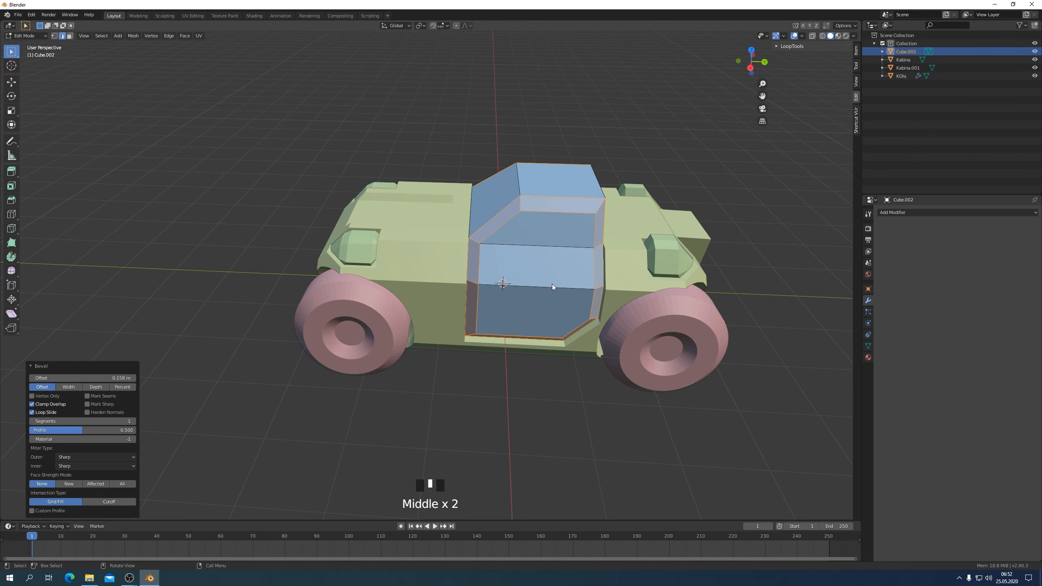
From the right orthographic view, deselect the cabin edges, return to Object Mode and add a cube
{"action": "key", "text": "KP_3"}
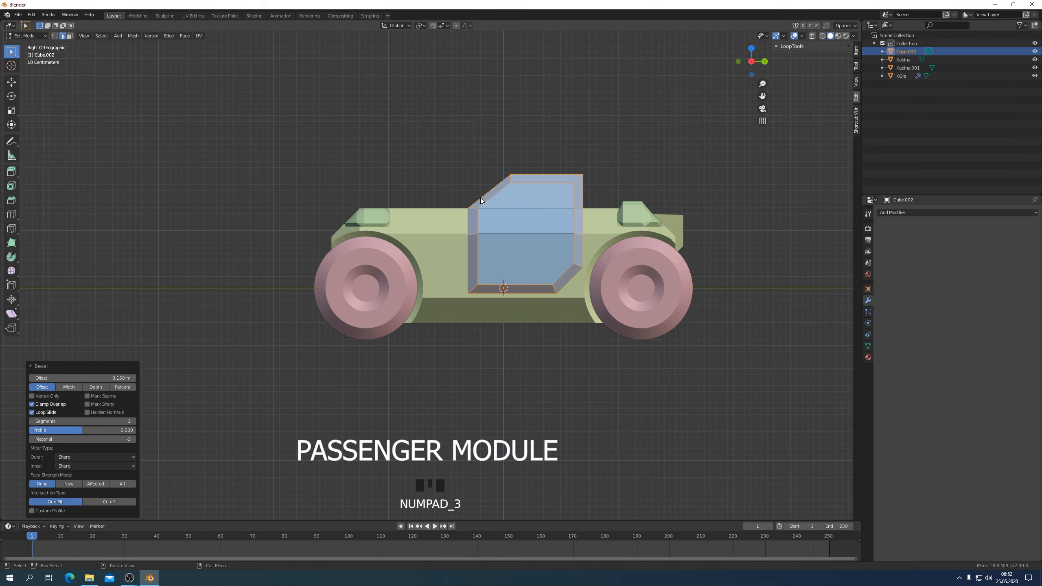
{"action": "middle_click_drag", "start_coordinate": [401, 106], "coordinate": [381, 146]}
{"action": "scroll", "coordinate": [421, 116], "scroll_direction": "up", "scroll_amount": 3}
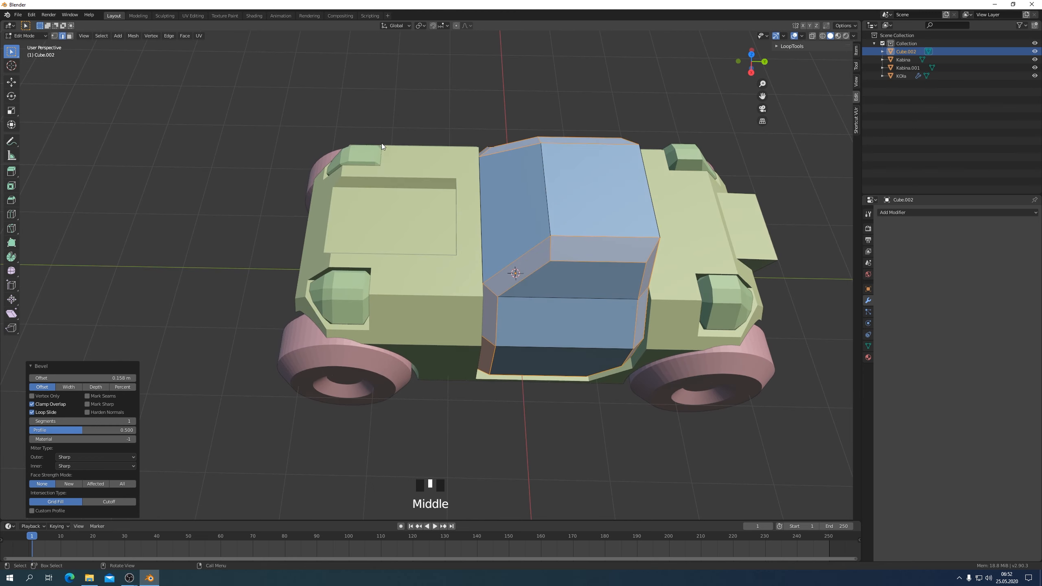
{"action": "key", "text": "KP_3"}
{"action": "left_click", "coordinate": [376, 132]}
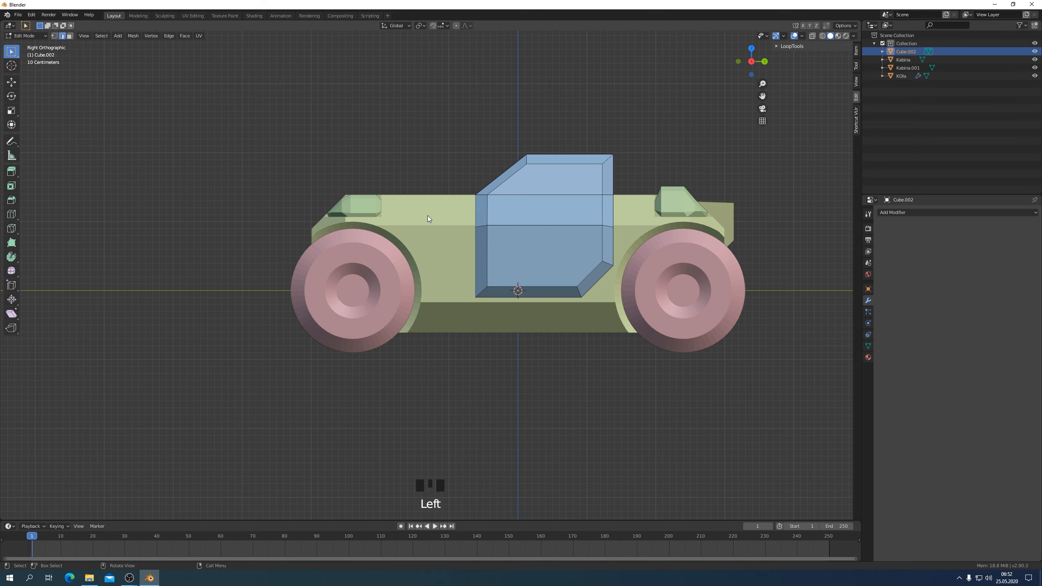
{"action": "key", "text": "Tab"}
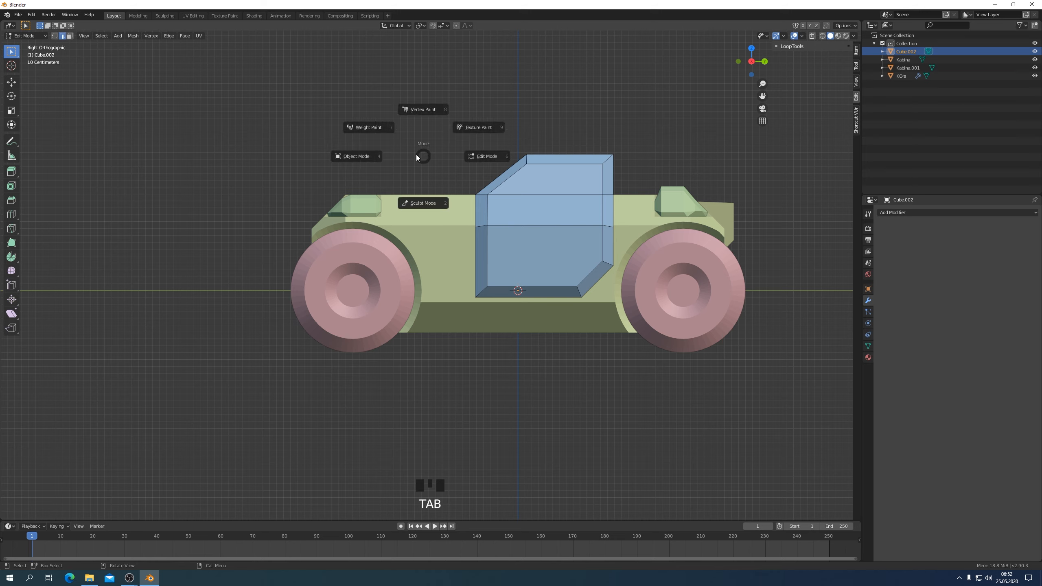
{"action": "left_click", "coordinate": [93, 37]}
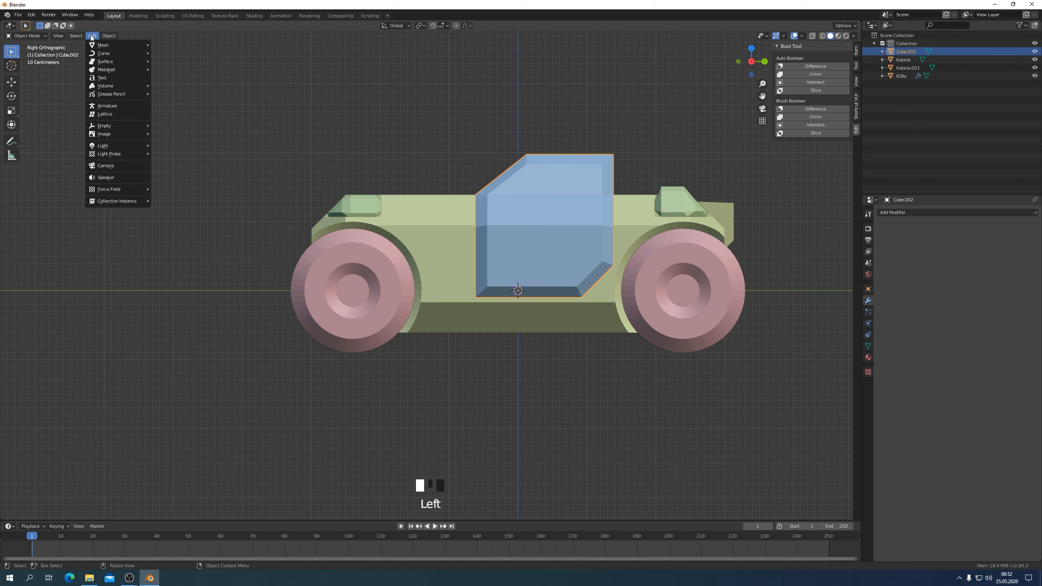
{"action": "mouse_move", "coordinate": [98, 45]}
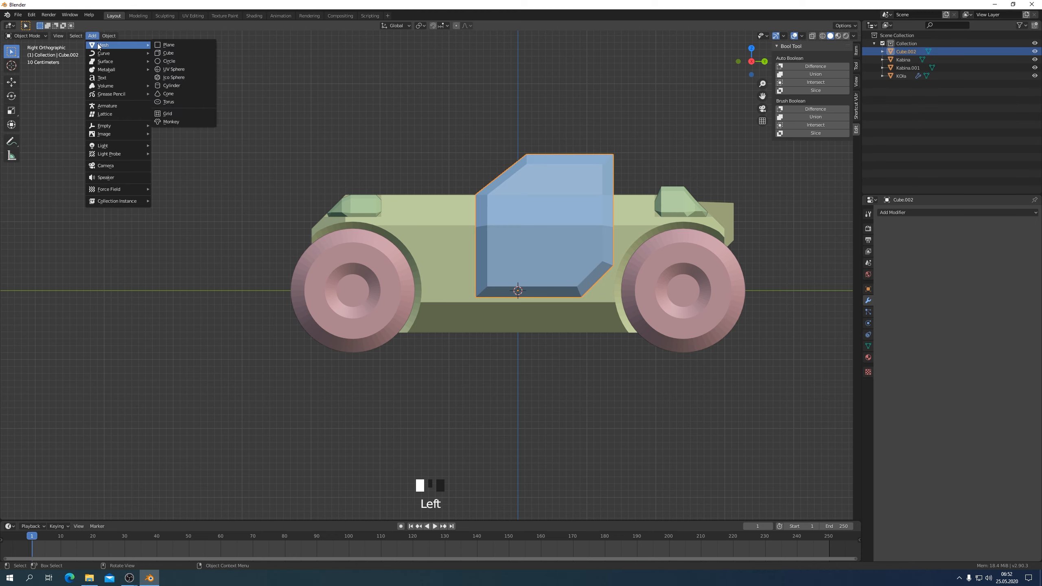
{"action": "left_click", "coordinate": [172, 54]}
Move the cube about -1.69 m along Y and 1.64 m along Z, and scale it to about 0.783
{"action": "key", "text": "g"}
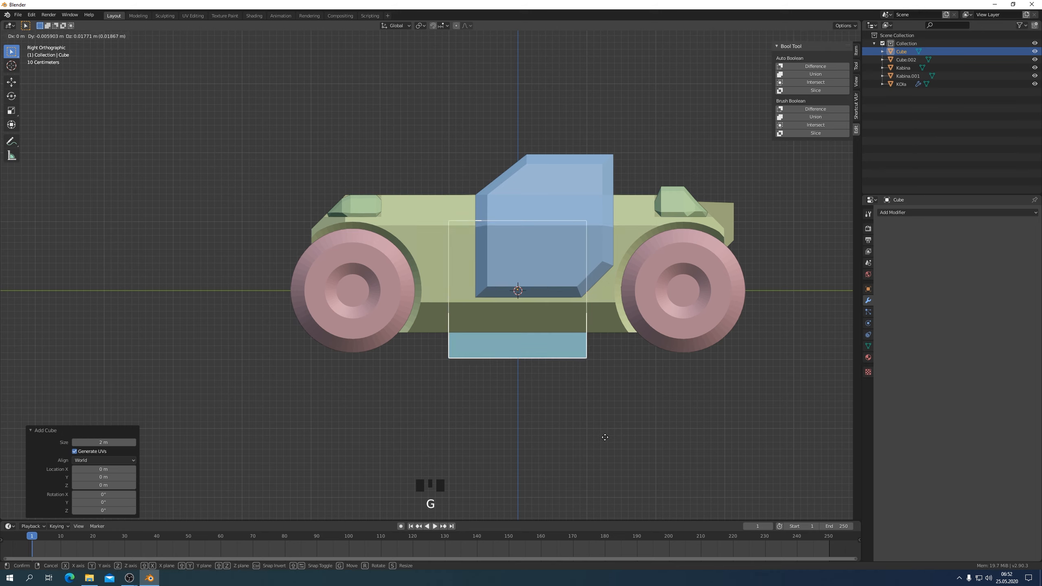
{"action": "left_click", "coordinate": [512, 340]}
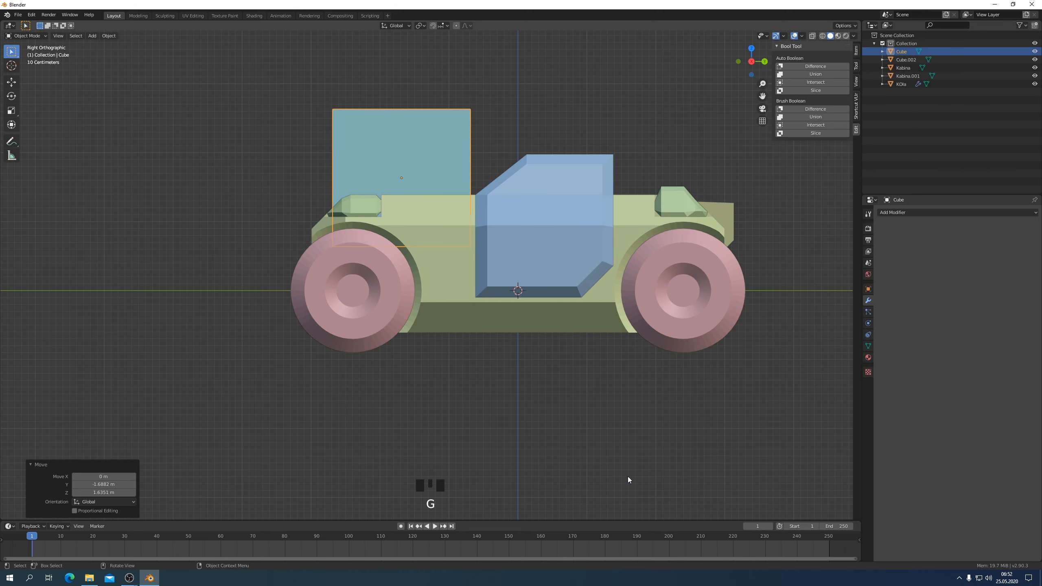
{"action": "key", "text": "s"}
{"action": "left_click", "coordinate": [552, 400]}
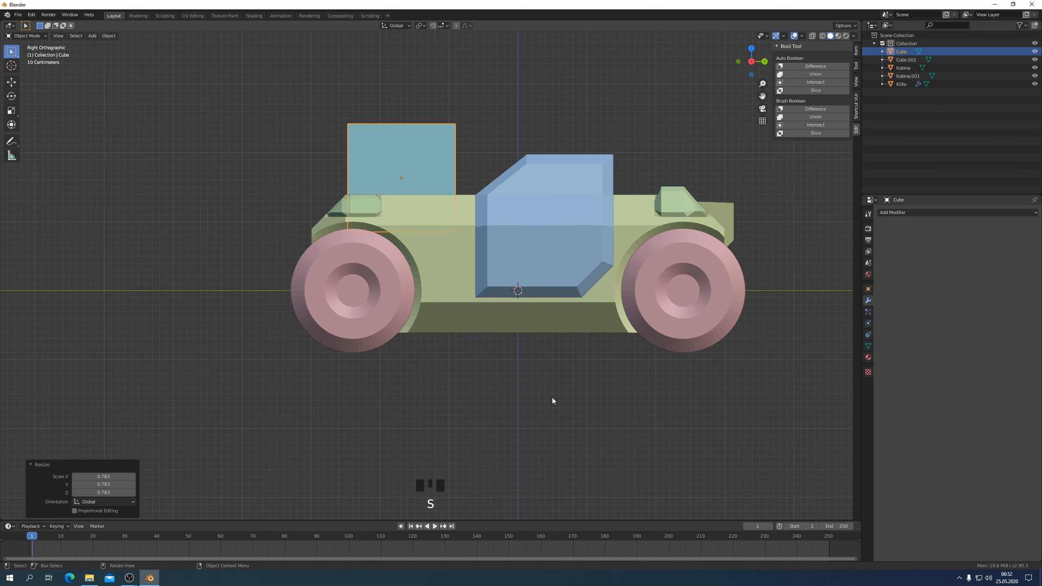
From the top view, scale the cube along X by about 2.704 and move it about 0.2 m along Y toward the cabin
{"action": "key", "text": "KP_7"}
{"action": "key", "text": "s"}
{"action": "key", "text": "x"}
{"action": "left_click", "coordinate": [632, 374]}
{"action": "key", "text": "g"}
{"action": "key", "text": "y"}
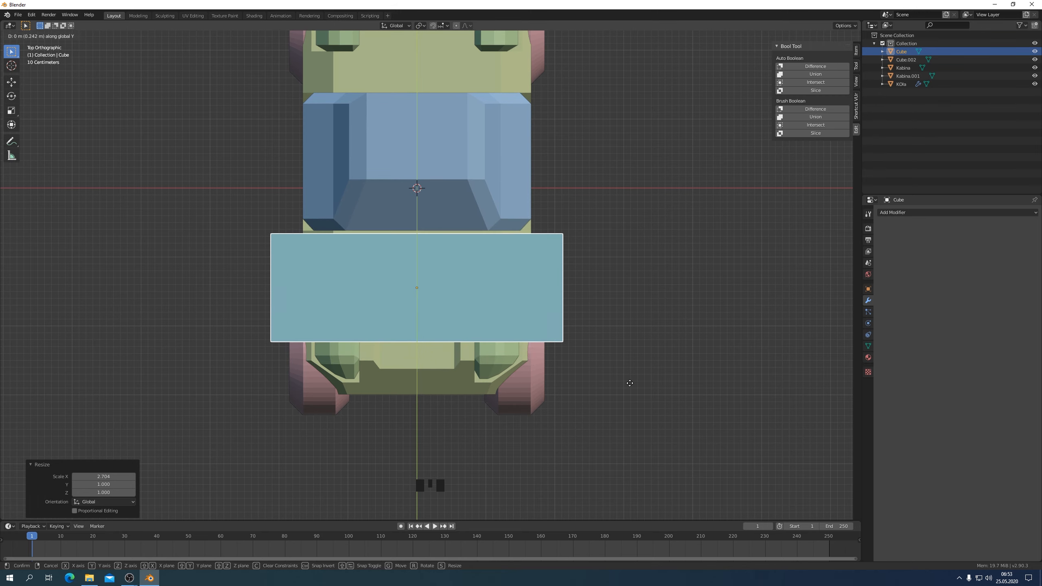
{"action": "left_click", "coordinate": [646, 413]}
Raise the widened cube about 0.167 m along Z above the car's body
{"action": "middle_click_drag", "start_coordinate": [646, 413], "coordinate": [554, 317]}
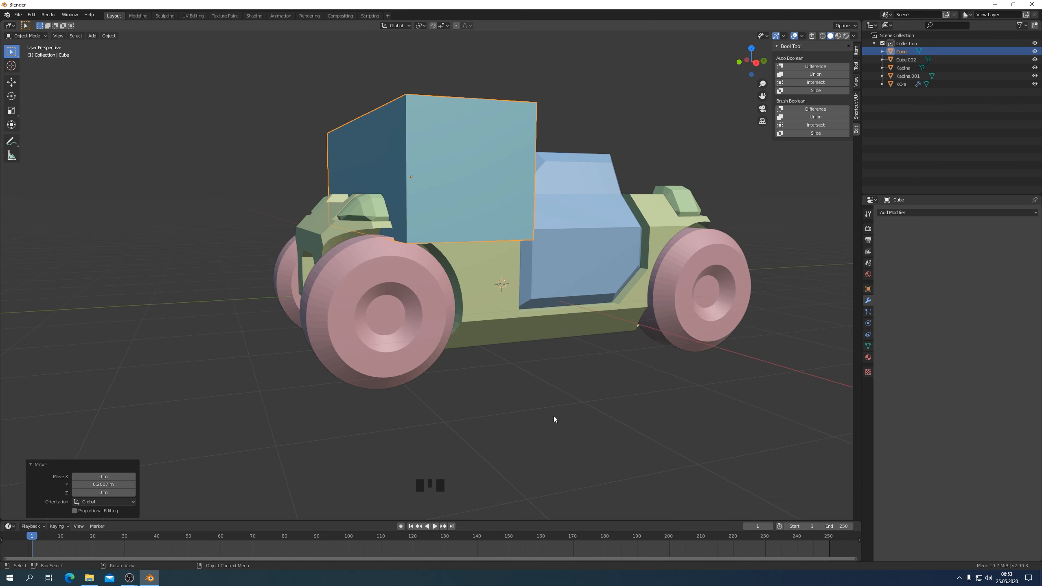
{"action": "key", "text": "g"}
{"action": "key", "text": "z"}
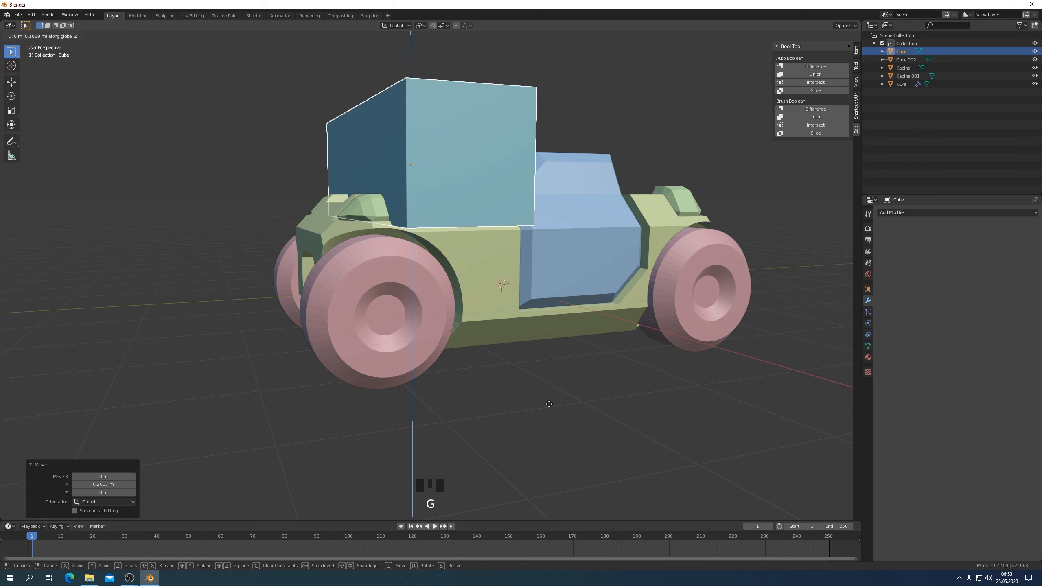
{"action": "left_click", "coordinate": [549, 405]}
{"action": "middle_click_drag", "start_coordinate": [550, 405], "coordinate": [570, 411]}
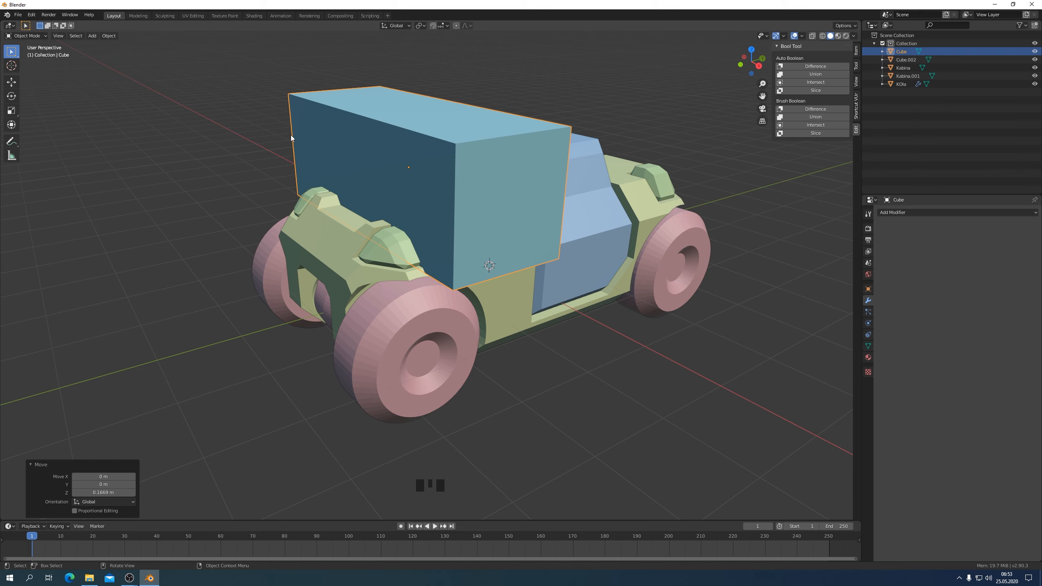
In face selection mode, move the box's outer end face, opposite the cabin, about -1.033 m along Y
{"action": "key", "text": "Tab"}
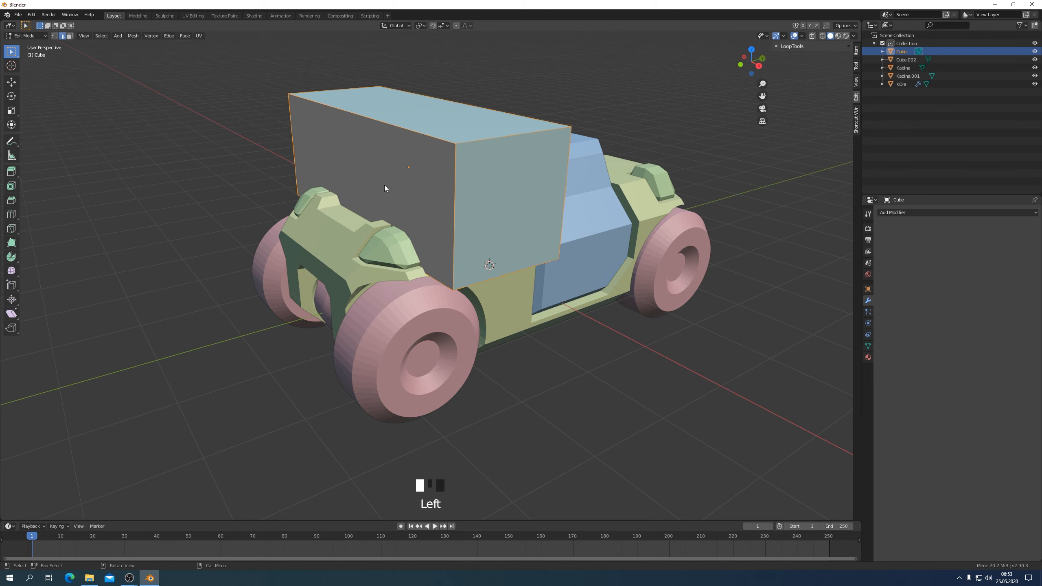
{"action": "left_click", "coordinate": [384, 186]}
{"action": "left_click", "coordinate": [353, 172]}
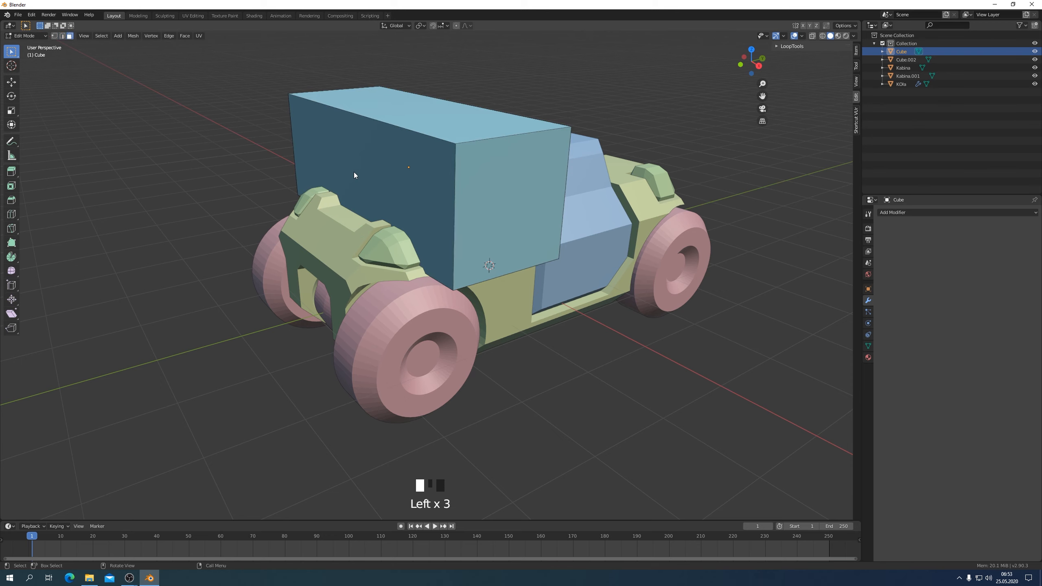
{"action": "key", "text": "g"}
{"action": "key", "text": "y"}
{"action": "left_click", "coordinate": [424, 277]}
{"action": "middle_click_drag", "start_coordinate": [424, 277], "coordinate": [386, 269]}
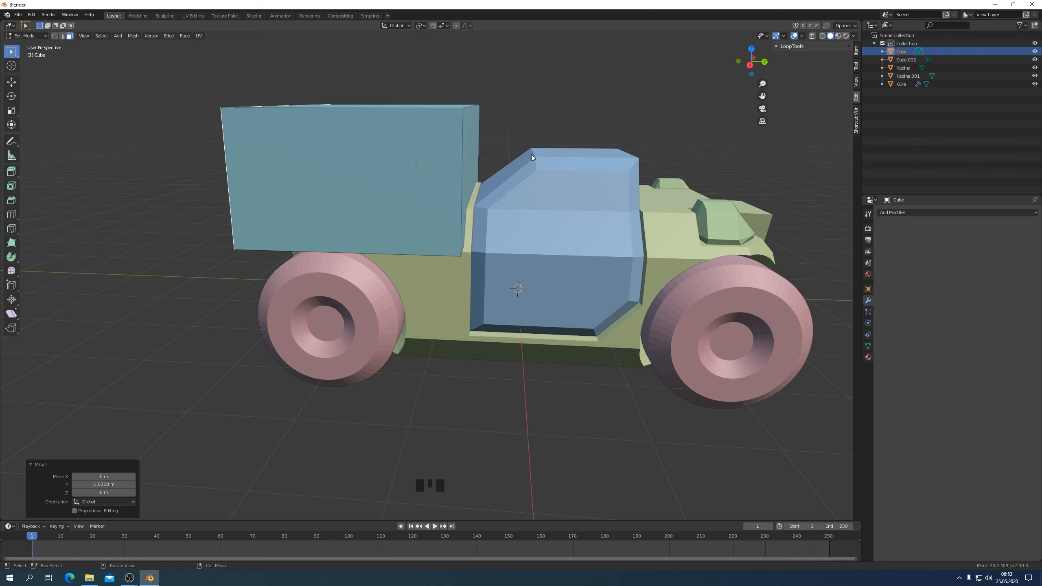
Leave Edit Mode and cut the car's body with the large box over its hood using the Auto Boolean Slice
{"action": "key", "text": "Tab"}
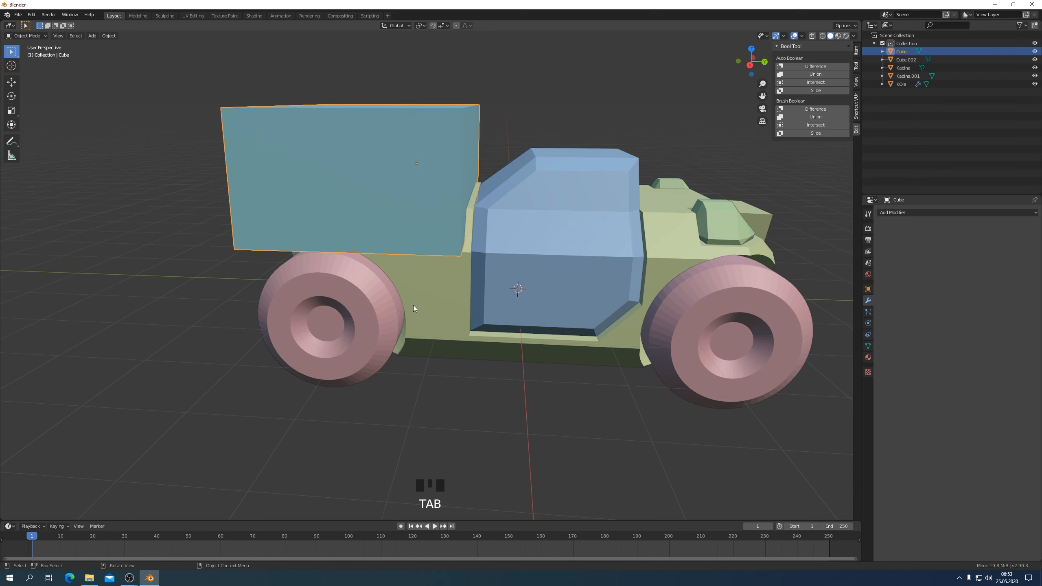
{"action": "left_click", "coordinate": [416, 298], "text": "shift"}
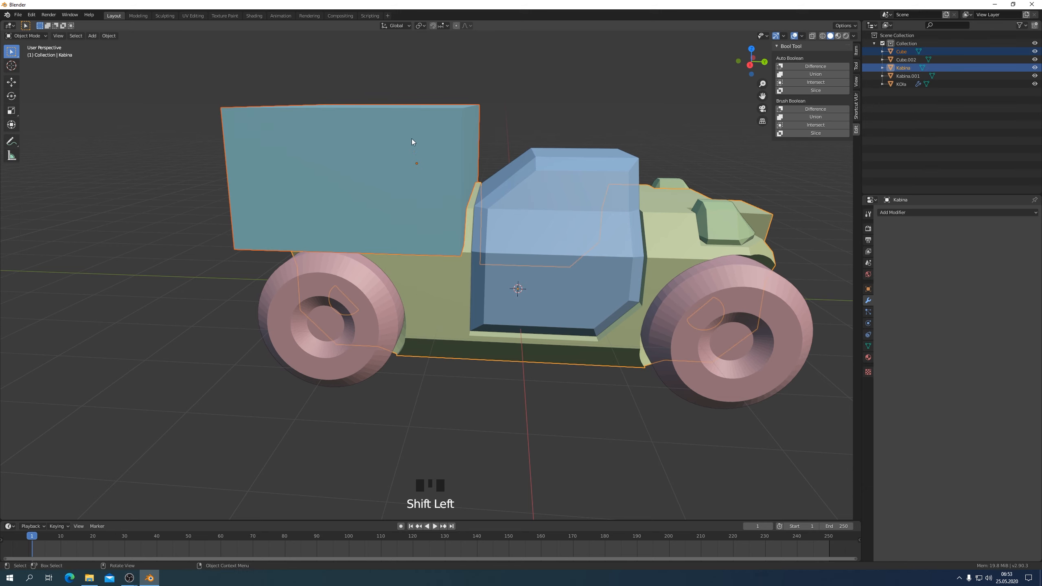
{"action": "middle_click_drag", "start_coordinate": [392, 222], "coordinate": [418, 203]}
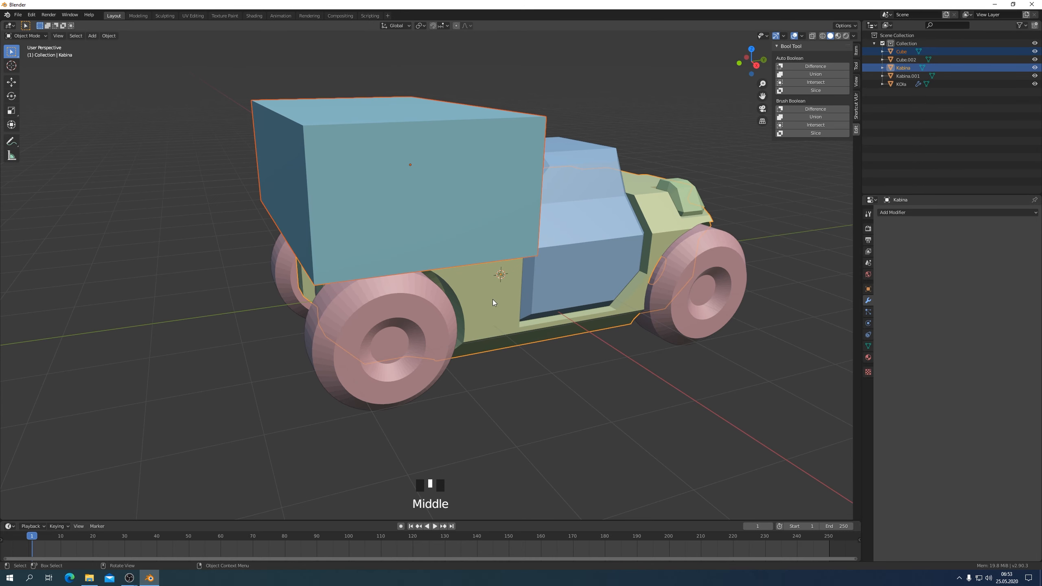
{"action": "left_click", "coordinate": [815, 90]}
{"action": "middle_click_drag", "start_coordinate": [628, 311], "coordinate": [745, 323]}
{"action": "middle_click_drag", "start_coordinate": [528, 282], "coordinate": [390, 258]}
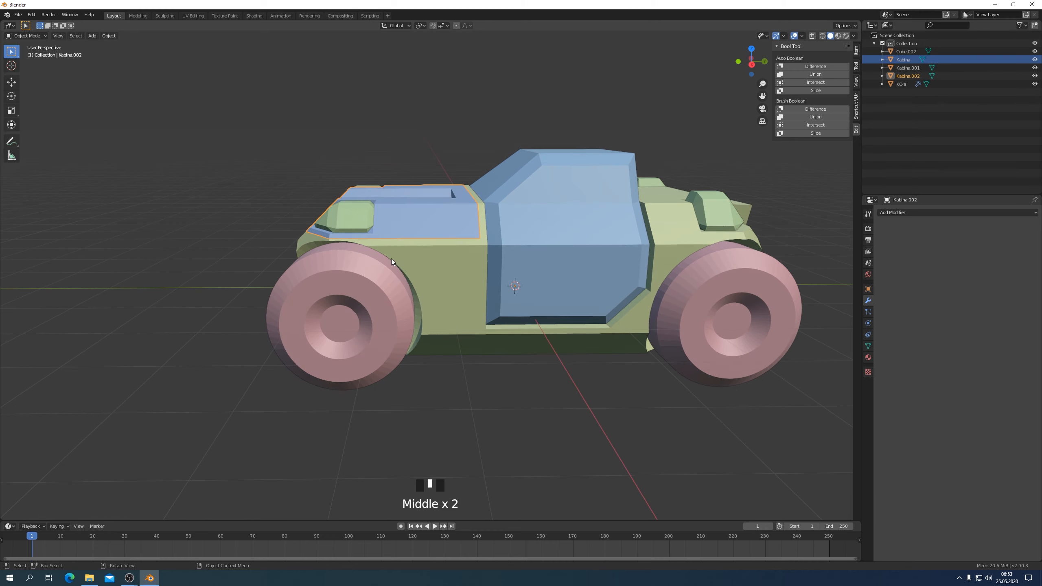
In the right side view, add a cube and move it about 2.472 m along Y and 2.026 m along Z over the body's rear
{"action": "key", "text": "KP_3"}
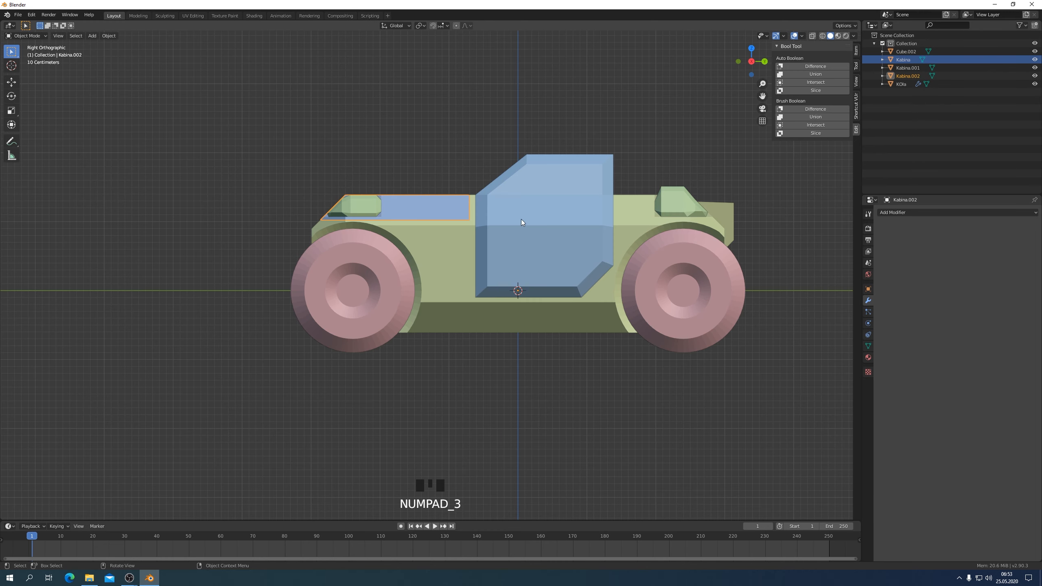
{"action": "middle_click_drag", "start_coordinate": [521, 219], "coordinate": [348, 289]}
{"action": "scroll", "coordinate": [462, 335], "scroll_direction": "down", "scroll_amount": 3}
{"action": "middle_click_drag", "start_coordinate": [462, 335], "coordinate": [347, 271]}
{"action": "key", "text": "KP_3"}
{"action": "scroll", "coordinate": [407, 319], "scroll_direction": "up", "scroll_amount": 2}
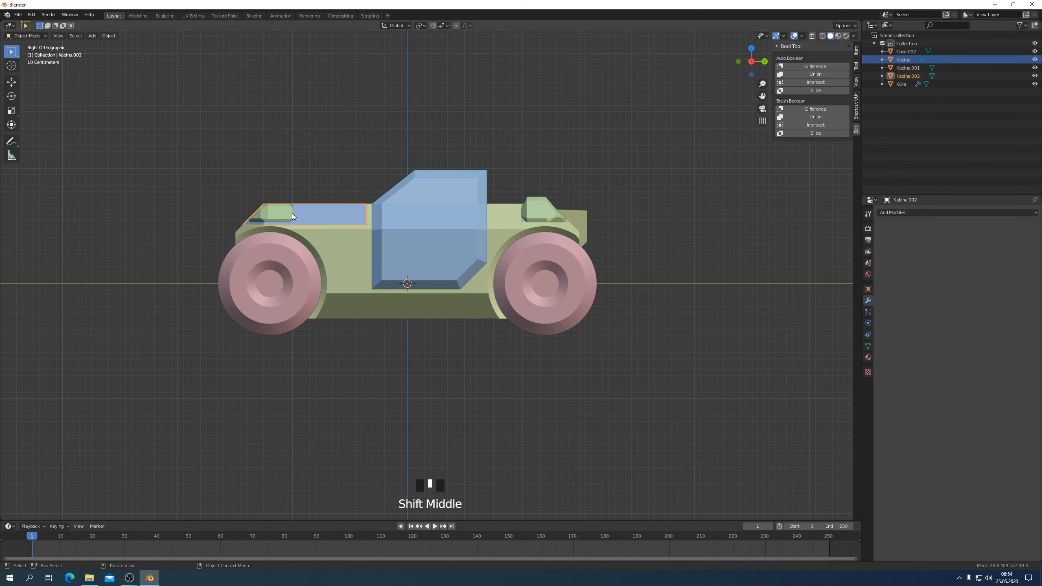
{"action": "left_click", "coordinate": [91, 37]}
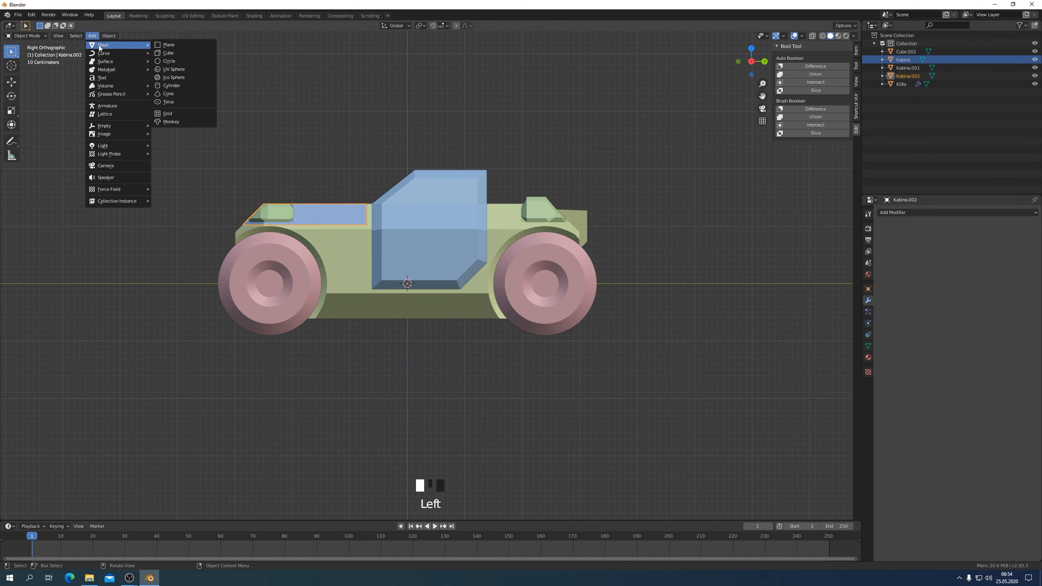
{"action": "left_click", "coordinate": [167, 52]}
{"action": "key", "text": "g"}
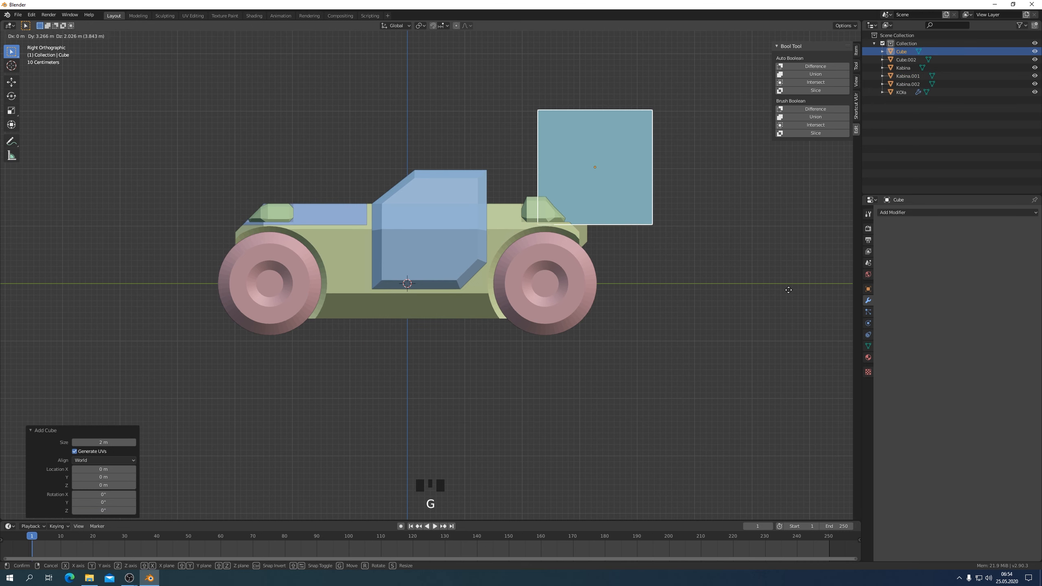
{"action": "left_click", "coordinate": [741, 288]}
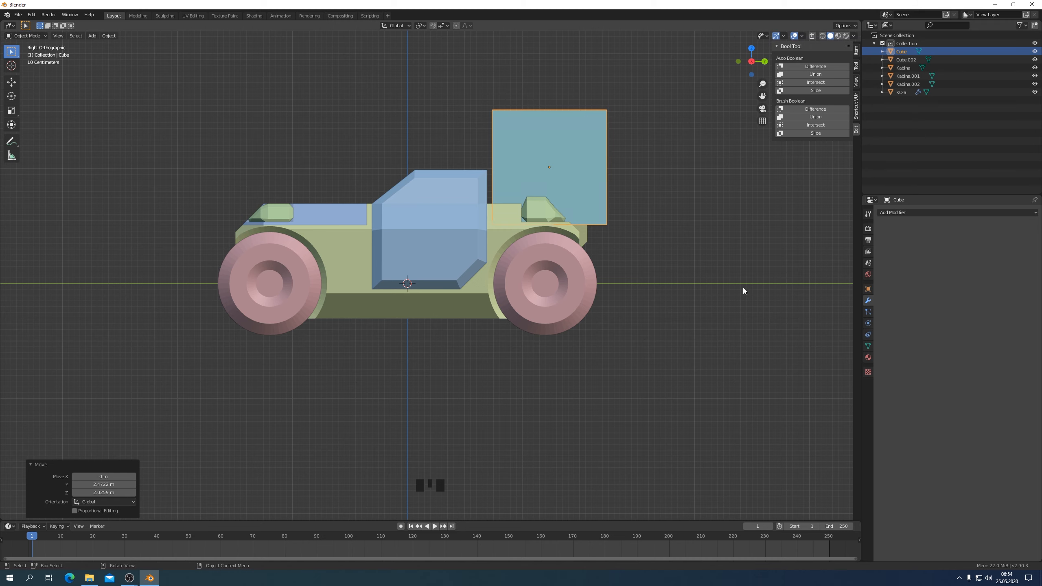
Scale the cube behind the cabin along X by about 1.894 so it spans the body's width
{"action": "middle_click_drag", "start_coordinate": [745, 287], "coordinate": [735, 346]}
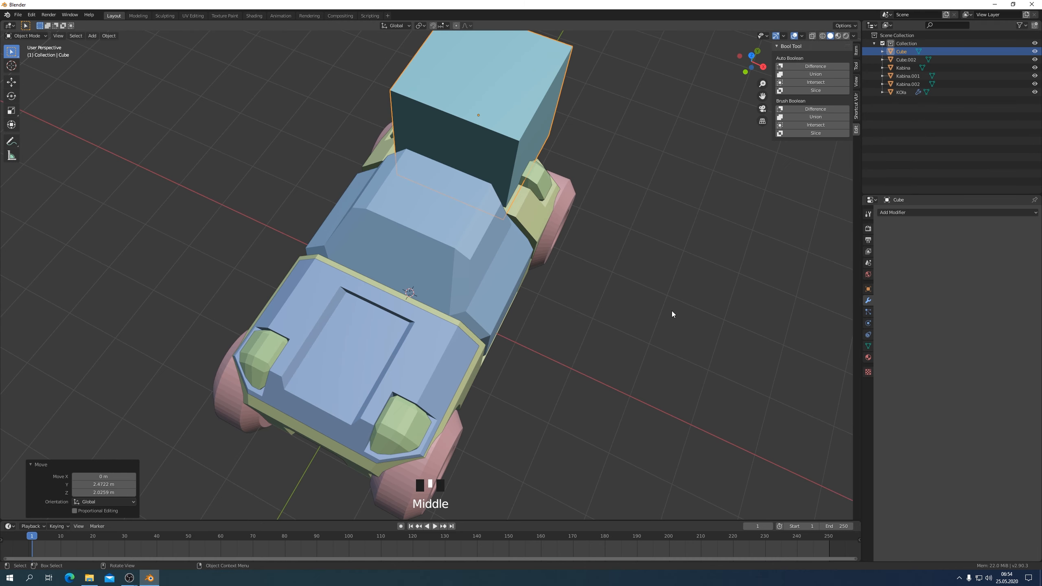
{"action": "key", "text": "s"}
{"action": "key", "text": "x"}
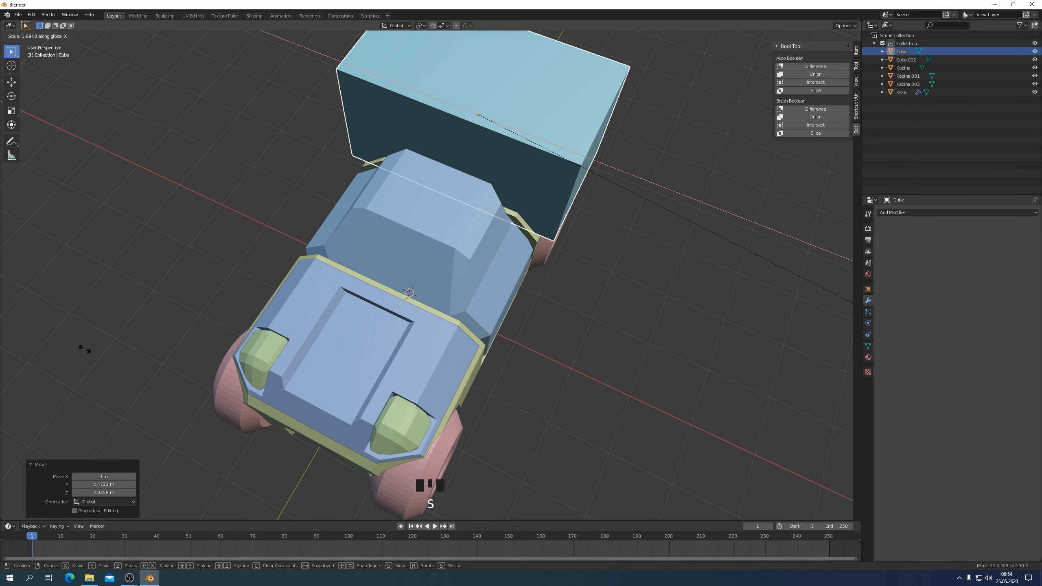
{"action": "left_click", "coordinate": [78, 345]}
Cut the rear deck out of the car's body with the widened cube using the Auto Boolean Slice
{"action": "key", "text": "KP_3"}
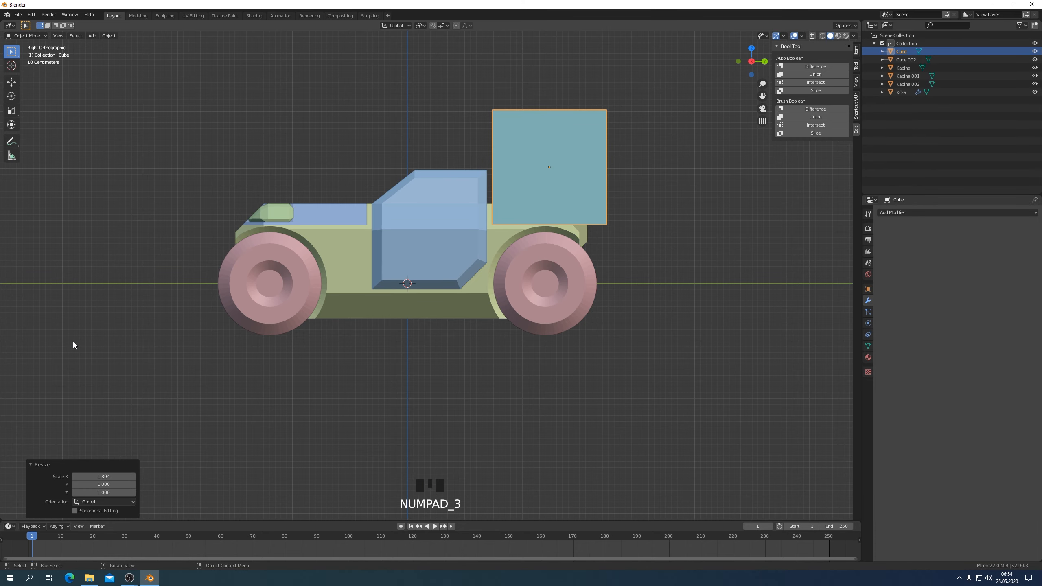
{"action": "left_click", "coordinate": [501, 238], "text": "shift"}
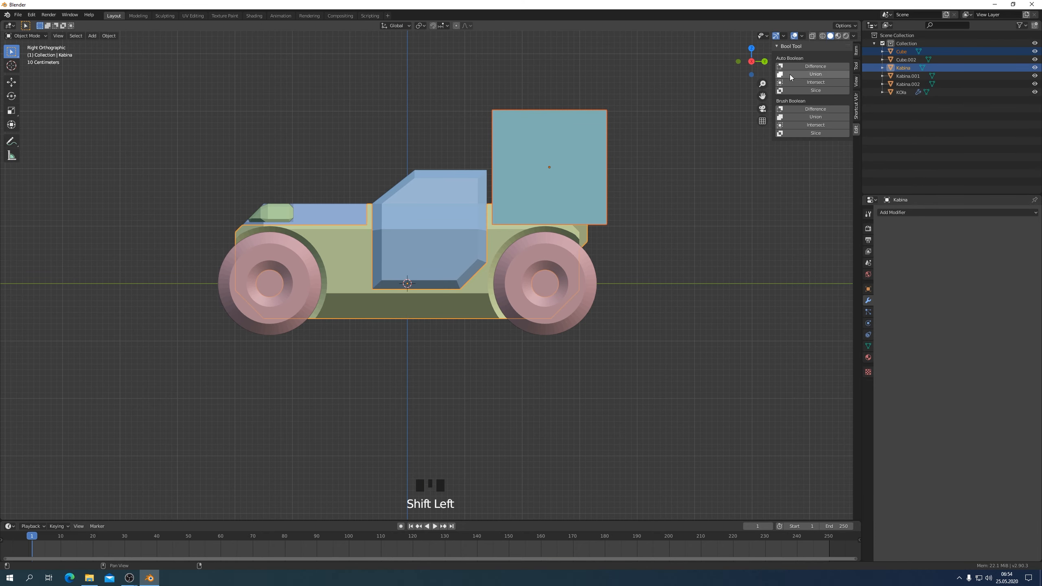
{"action": "left_click", "coordinate": [816, 90]}
{"action": "mouse_move", "coordinate": [697, 189]}
{"action": "middle_mouse_down"}
{"action": "mouse_move", "coordinate": [629, 257]}
{"action": "mouse_move", "coordinate": [752, 225]}
{"action": "mouse_move", "coordinate": [714, 193]}
{"action": "mouse_move", "coordinate": [708, 204]}
{"action": "middle_mouse_up"}
Add a new cube, scale it uniformly to about 0.502, and stretch it along X by about 4.165
{"action": "key", "text": "KP_3"}
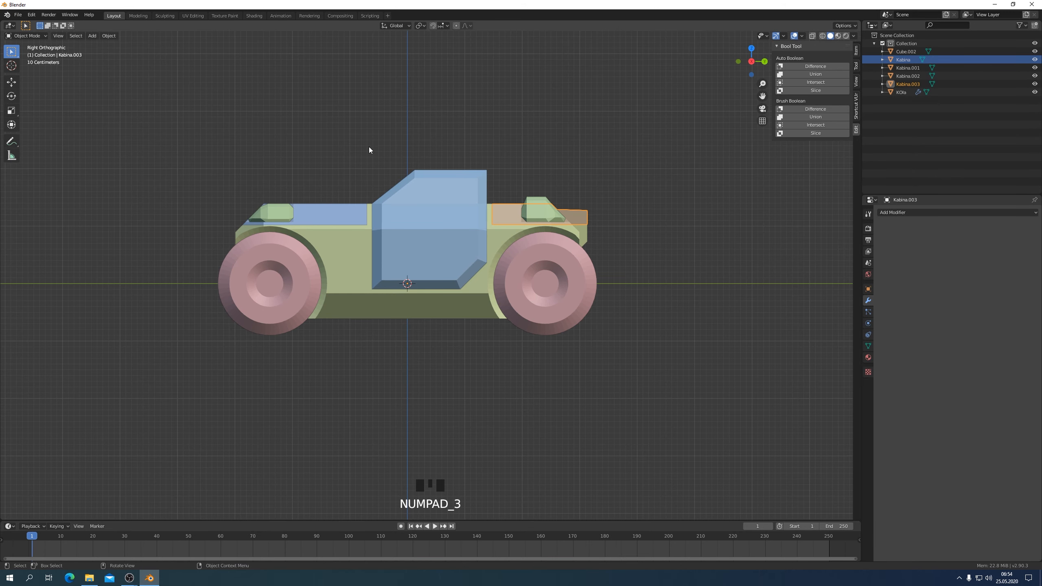
{"action": "left_click", "coordinate": [91, 36]}
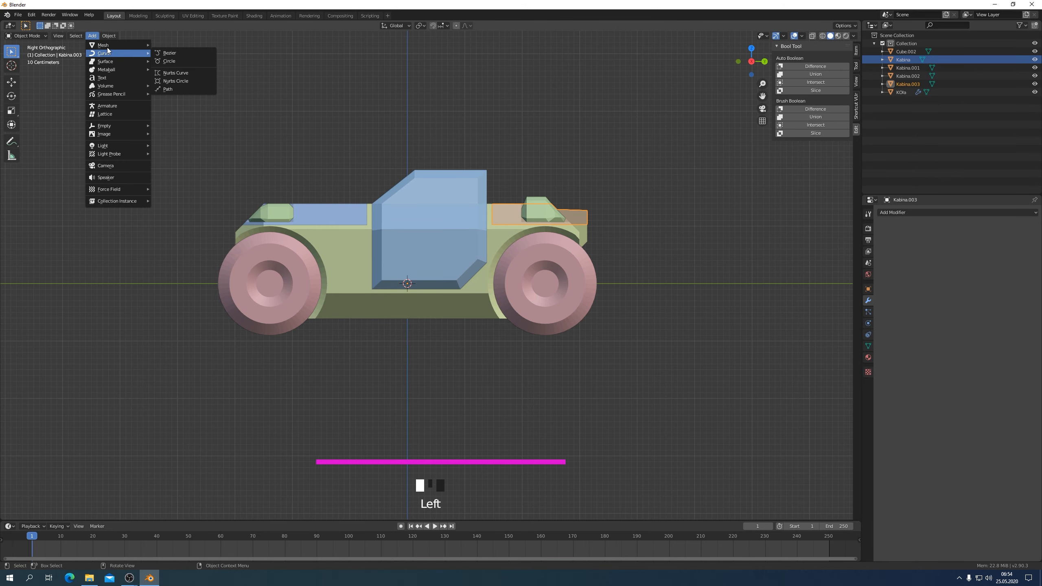
{"action": "mouse_move", "coordinate": [111, 50]}
{"action": "left_click", "coordinate": [166, 53]}
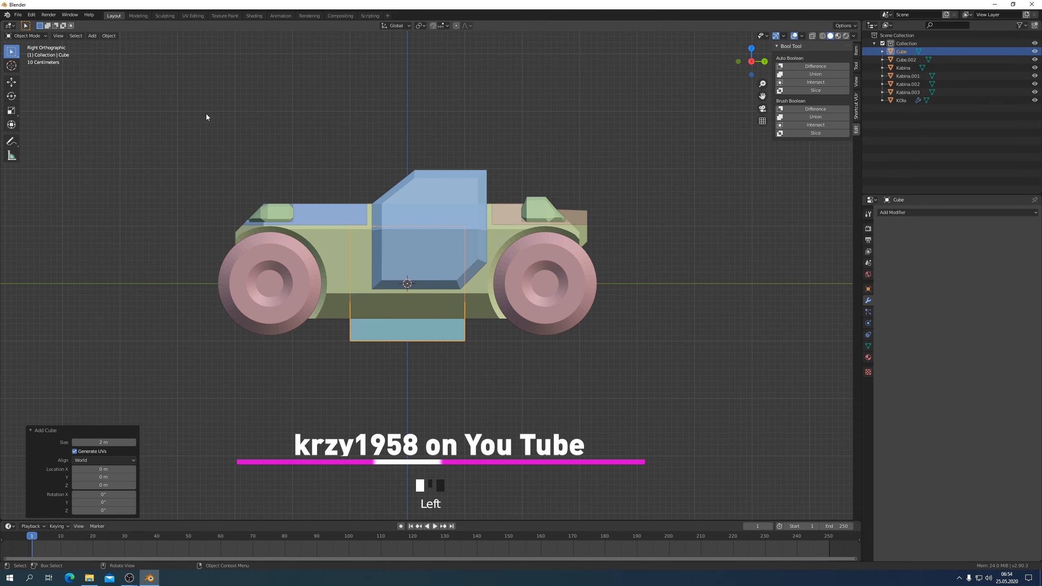
{"action": "key", "text": "s"}
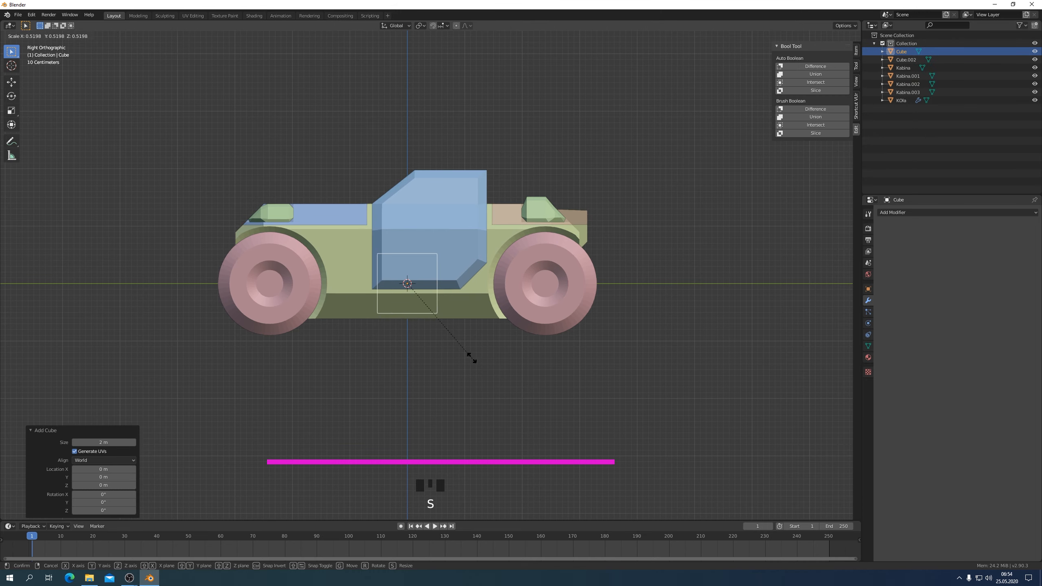
{"action": "left_click", "coordinate": [469, 356]}
{"action": "middle_click_drag", "start_coordinate": [469, 357], "coordinate": [527, 368]}
{"action": "key", "text": "s"}
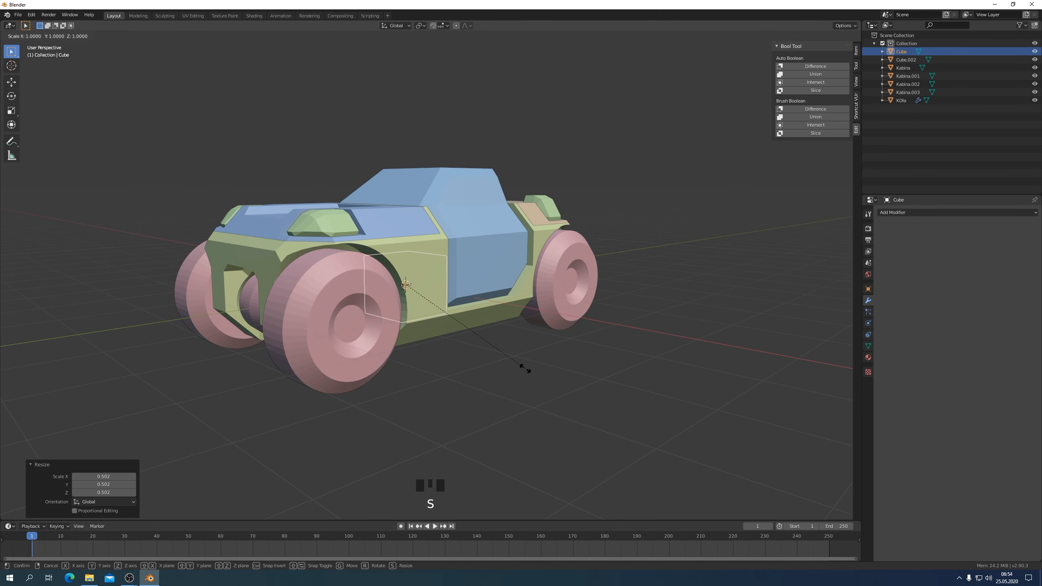
{"action": "key", "text": "x"}
{"action": "left_click", "coordinate": [1, 441]}
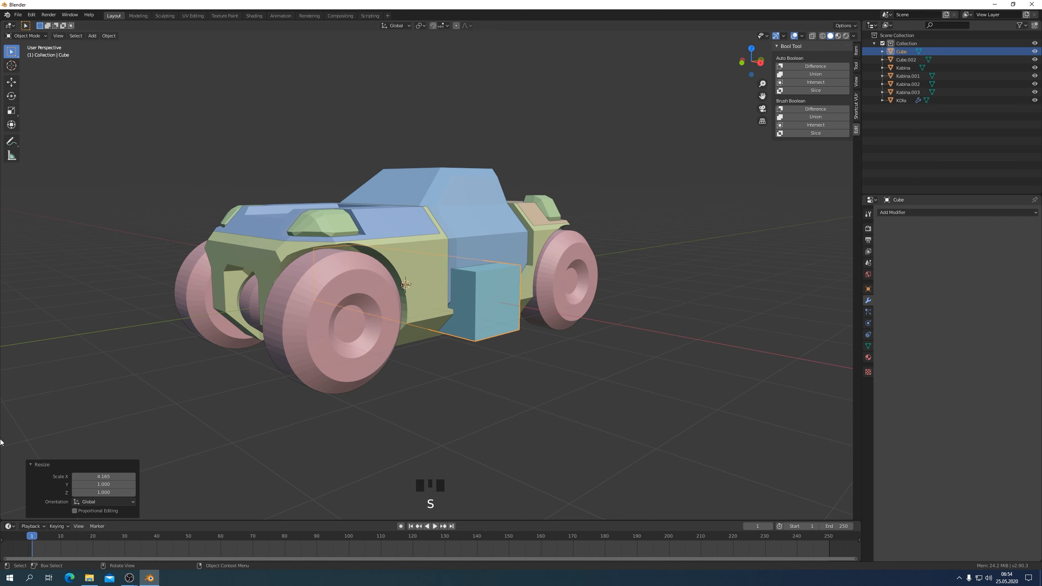
In the right side view, move the cube about -0.56 m along Y and -0.765 m along Z, into the body's underside
{"action": "key", "text": "KP_3"}
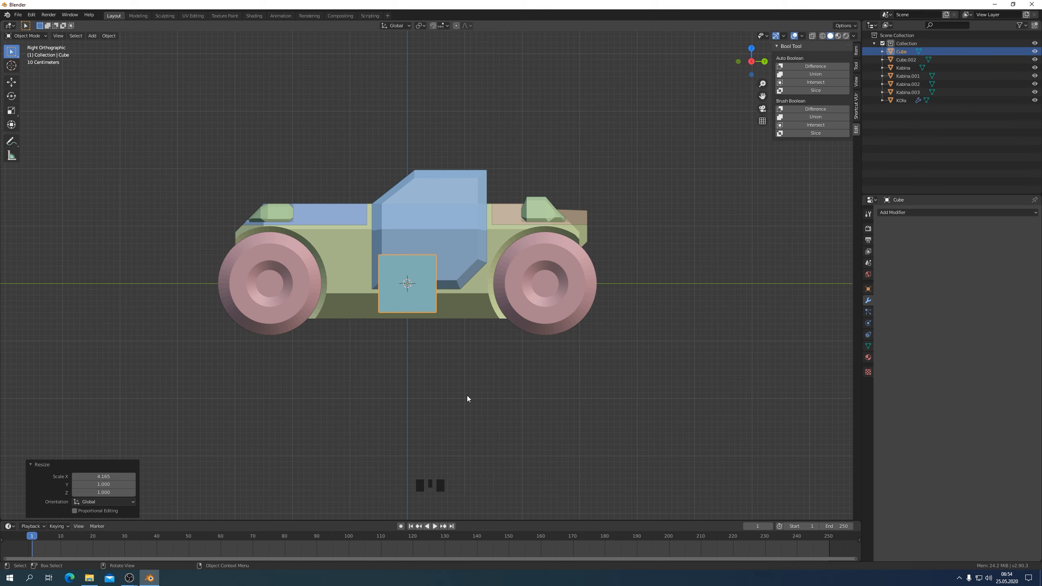
{"action": "key", "text": "g"}
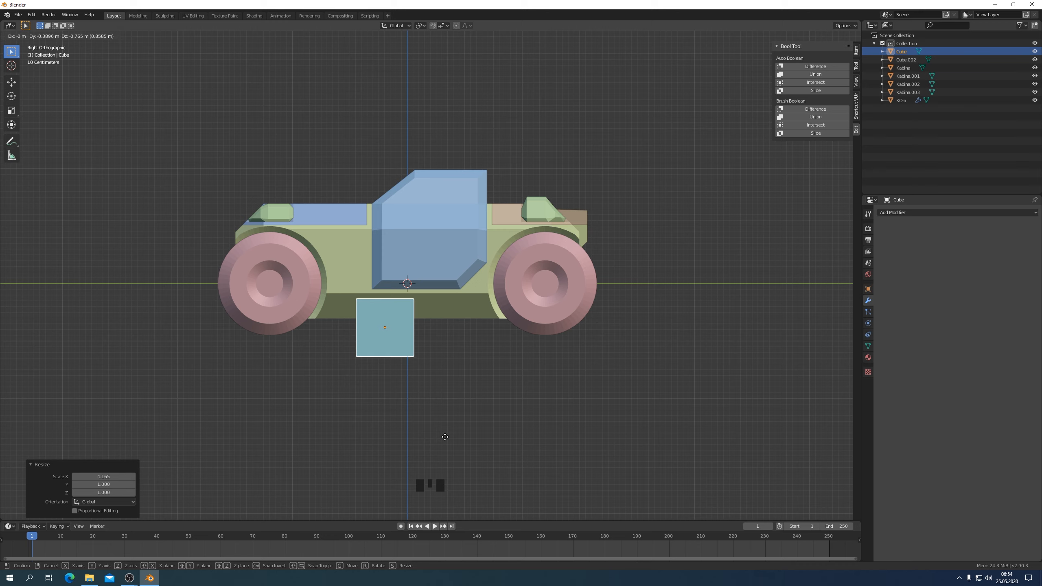
{"action": "left_click", "coordinate": [435, 439]}
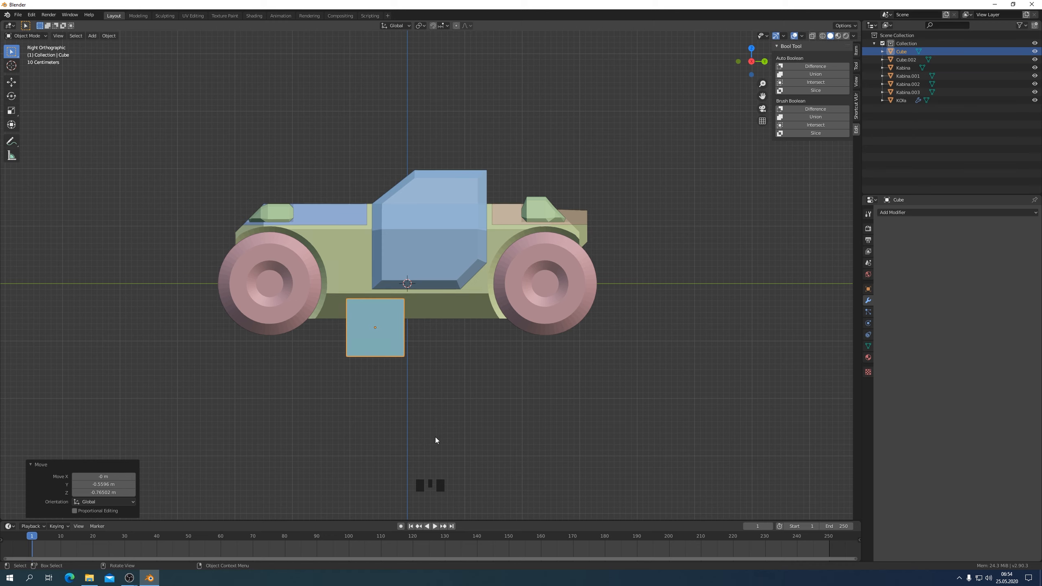
Scale the lower box along Y by about 2.407 and move it about 0.56 m along Y to center it between the wheels
{"action": "key", "text": "s"}
{"action": "key", "text": "y"}
{"action": "left_click", "coordinate": [689, 443]}
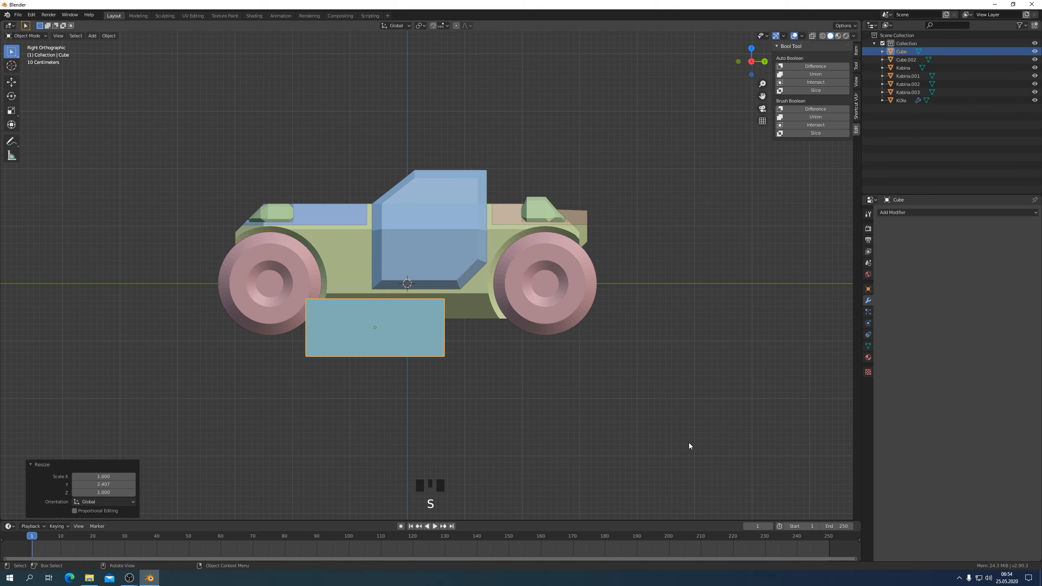
{"action": "key", "text": "g"}
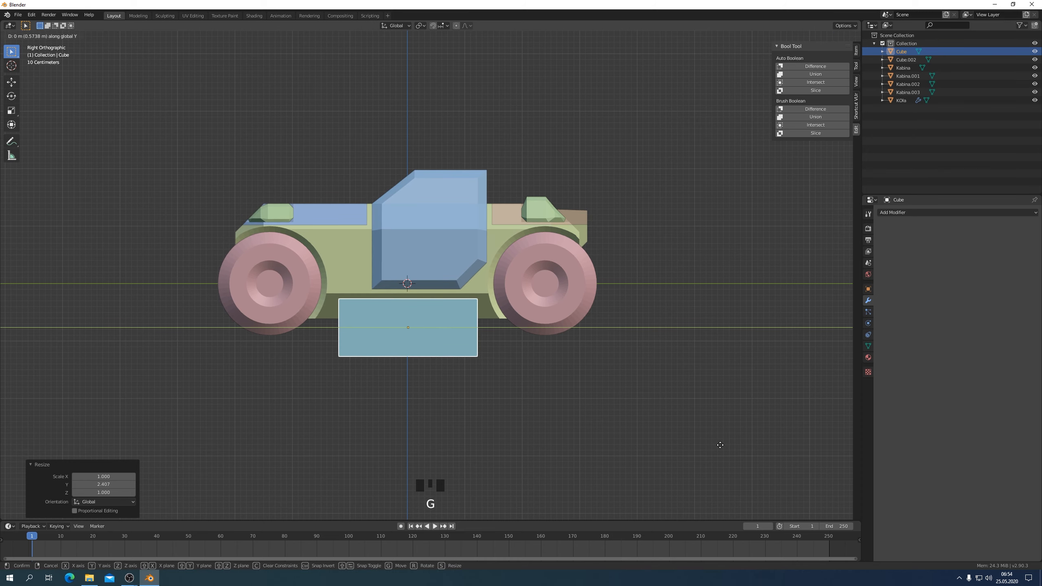
{"action": "left_click", "coordinate": [689, 457]}
Cut the lower sill section out of the car's body with the box using the Auto Boolean Slice, and deselect everything
{"action": "middle_click_drag", "start_coordinate": [518, 418], "coordinate": [558, 424]}
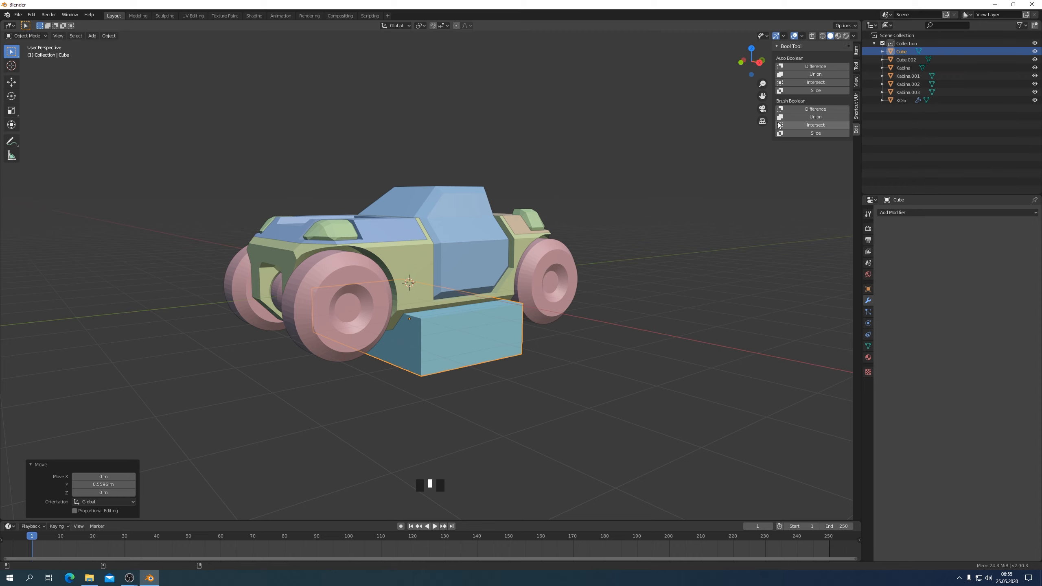
{"action": "left_click", "coordinate": [412, 270], "text": "shift"}
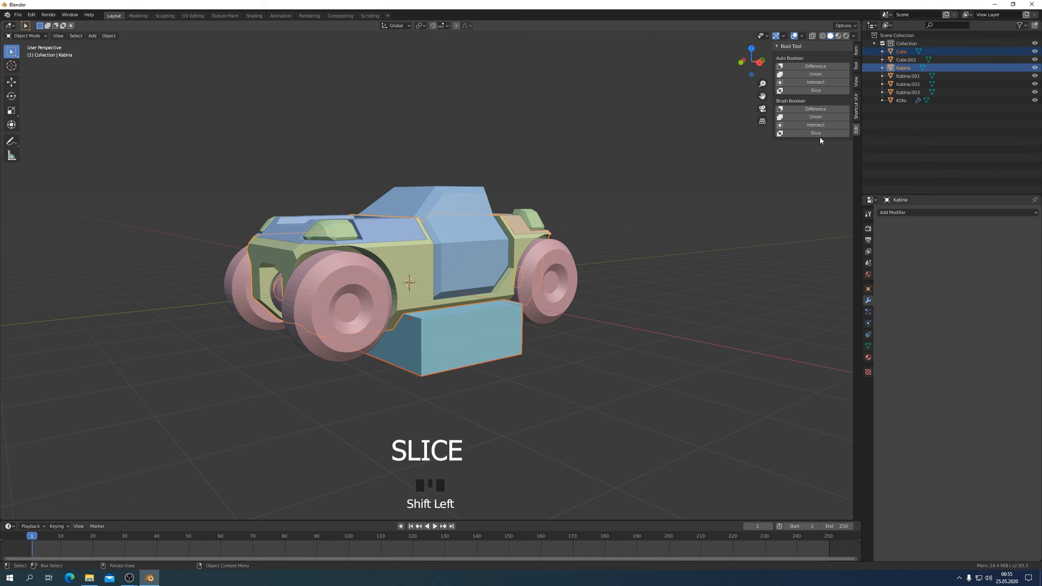
{"action": "left_click", "coordinate": [818, 90]}
{"action": "middle_click_drag", "start_coordinate": [665, 347], "coordinate": [615, 349]}
{"action": "middle_click_drag", "start_coordinate": [573, 341], "coordinate": [617, 351]}
{"action": "key", "text": "KP_3"}
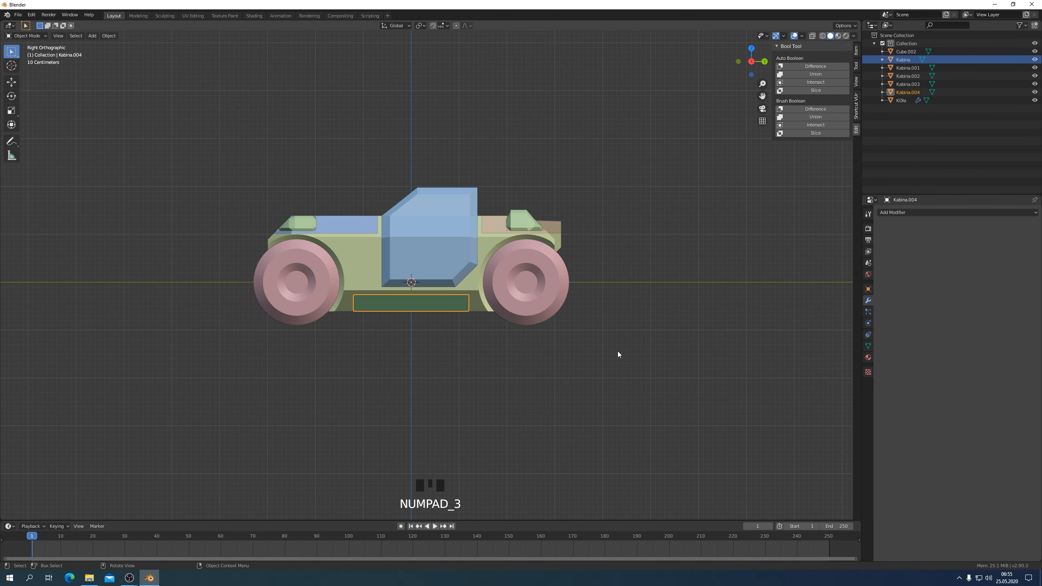
{"action": "scroll", "coordinate": [518, 451], "scroll_direction": "up", "scroll_amount": 2}
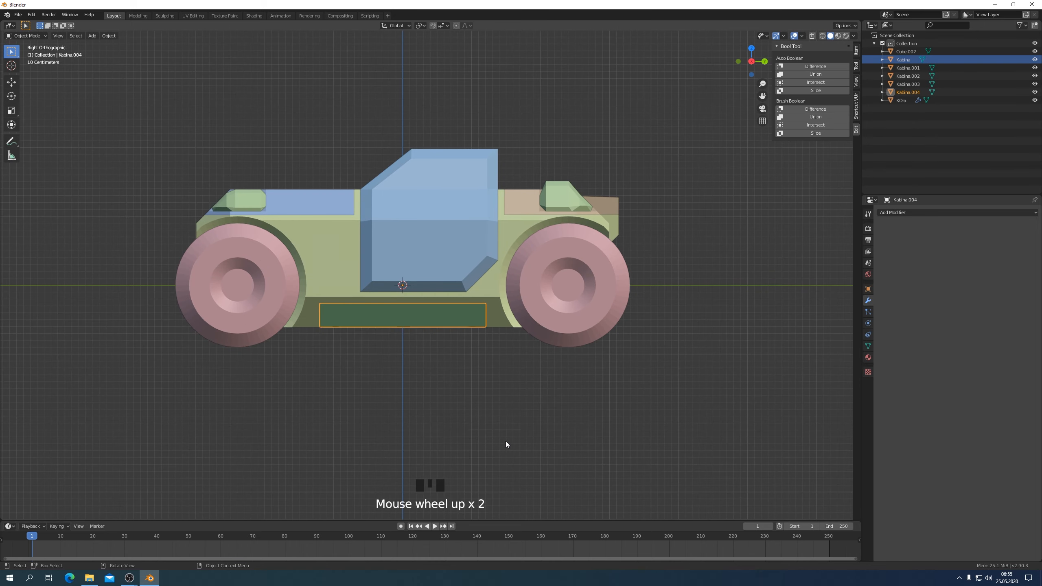
{"action": "middle_click_drag", "start_coordinate": [510, 440], "coordinate": [547, 427]}
{"action": "scroll", "coordinate": [532, 427], "scroll_direction": "down", "scroll_amount": 2}
{"action": "left_click", "coordinate": [528, 423]}
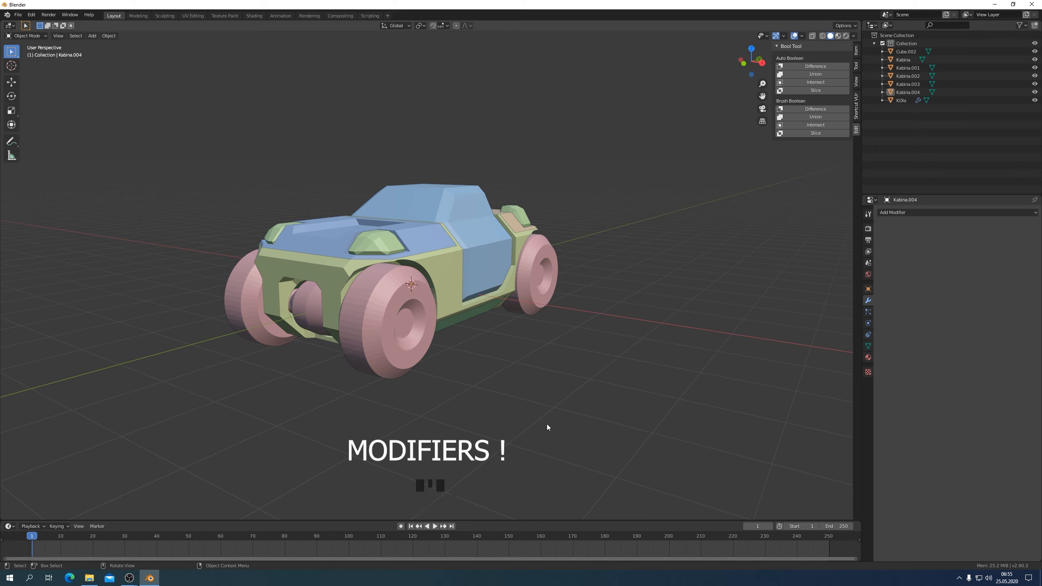
Turn on the viewport's wireframe overlay so mesh edges are drawn over all the car parts
{"action": "key", "text": "KP_1"}
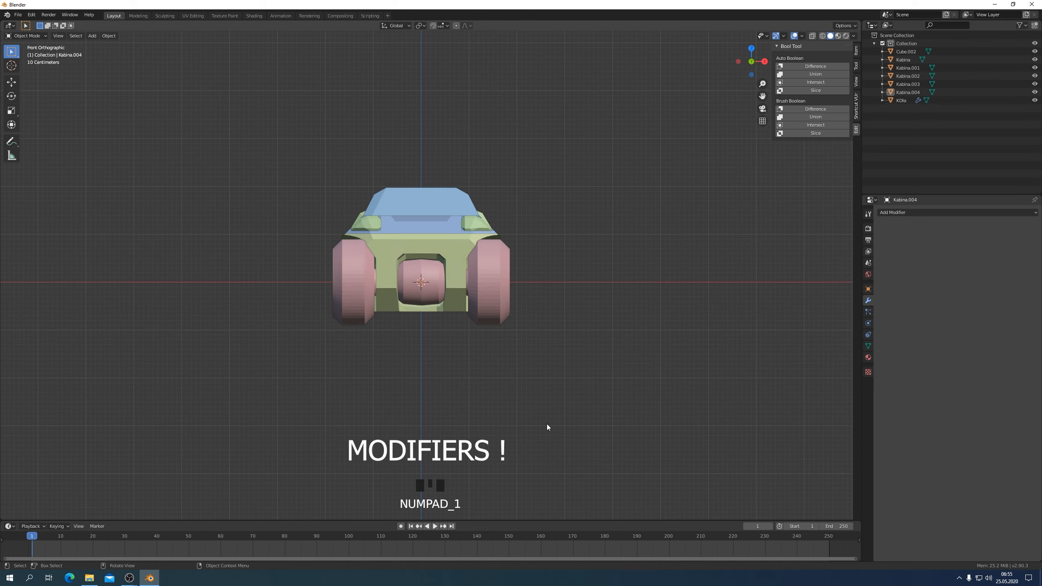
{"action": "middle_click_drag", "start_coordinate": [656, 421], "coordinate": [571, 374]}
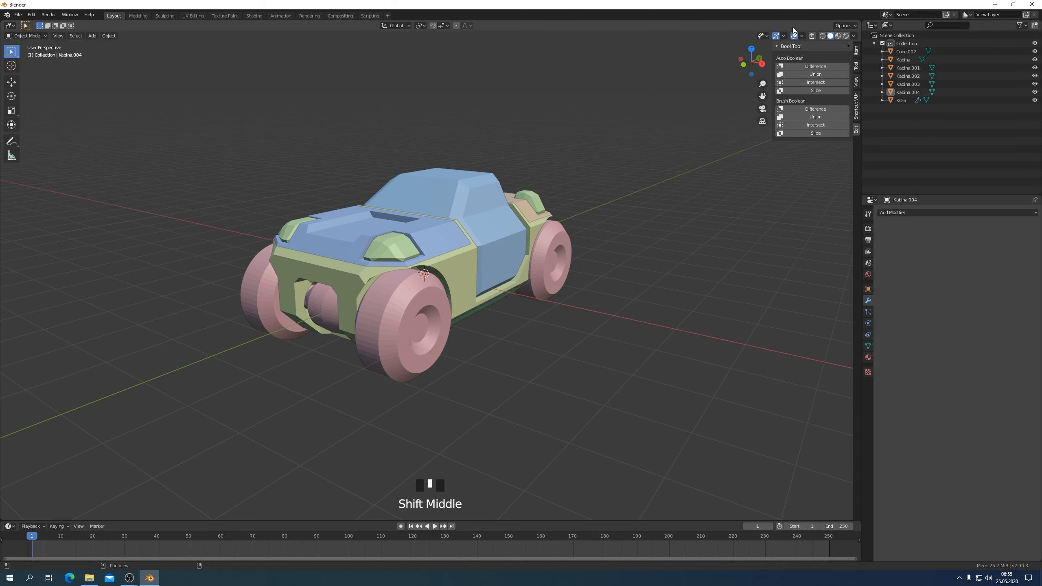
{"action": "left_click", "coordinate": [802, 36]}
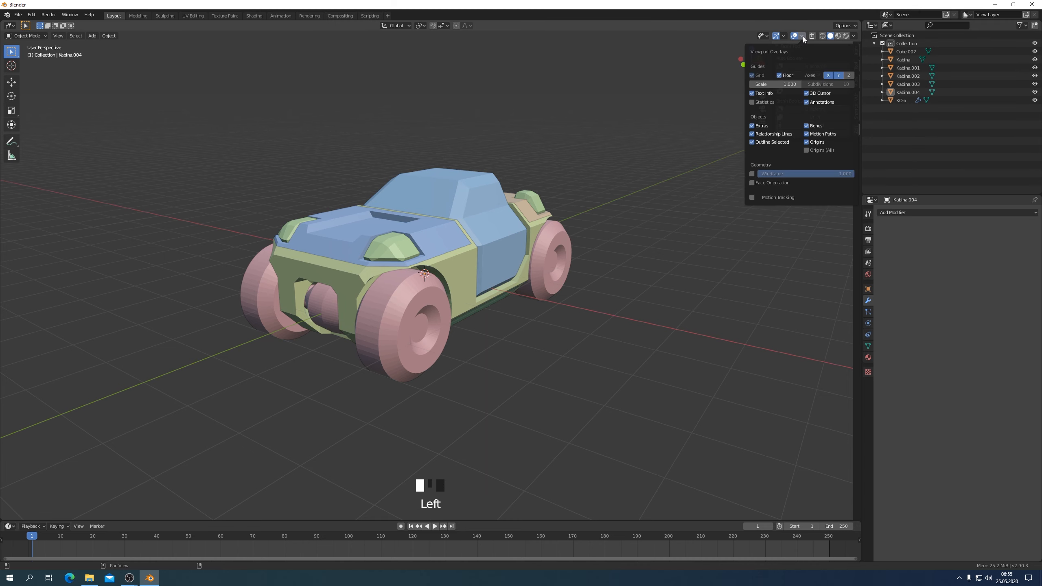
{"action": "left_click", "coordinate": [751, 174]}
{"action": "scroll", "coordinate": [558, 380], "scroll_direction": "up", "scroll_amount": 2}
{"action": "middle_click_drag", "start_coordinate": [558, 381], "coordinate": [527, 363]}
{"action": "scroll", "coordinate": [576, 382], "scroll_direction": "down", "scroll_amount": 3}
{"action": "scroll", "coordinate": [589, 363], "scroll_direction": "up", "scroll_amount": 2}
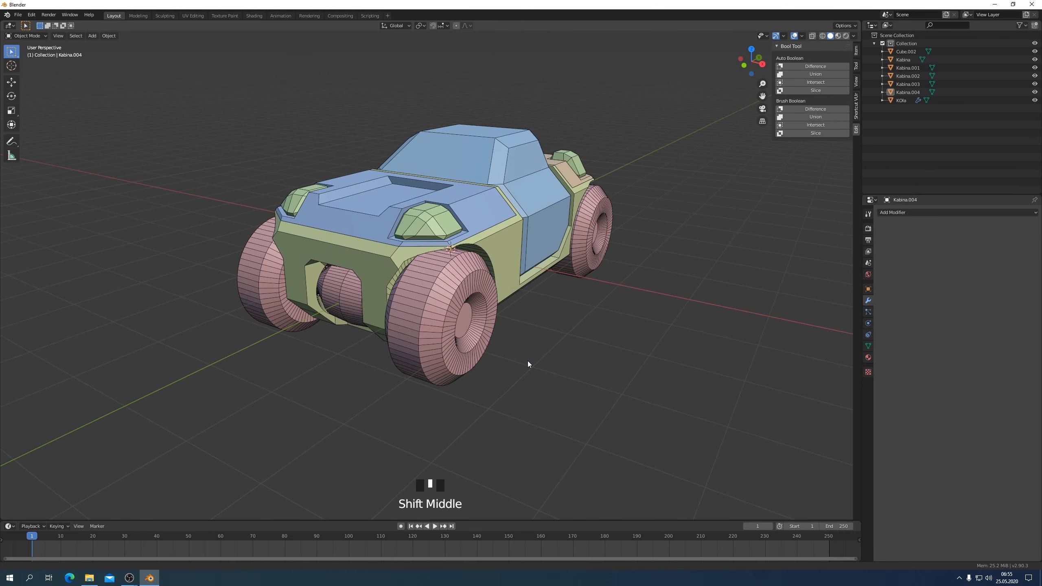
Add a Weld modifier to the wheels below the Mirror modifier and set its distance to 0.003 m
{"action": "left_click", "coordinate": [436, 285]}
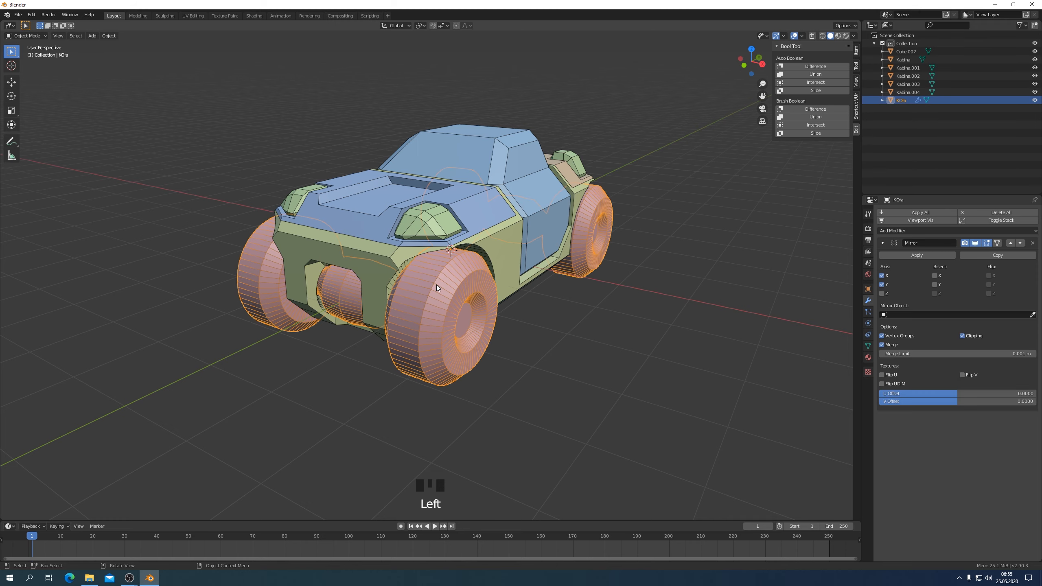
{"action": "middle_click_drag", "start_coordinate": [583, 290], "coordinate": [580, 324]}
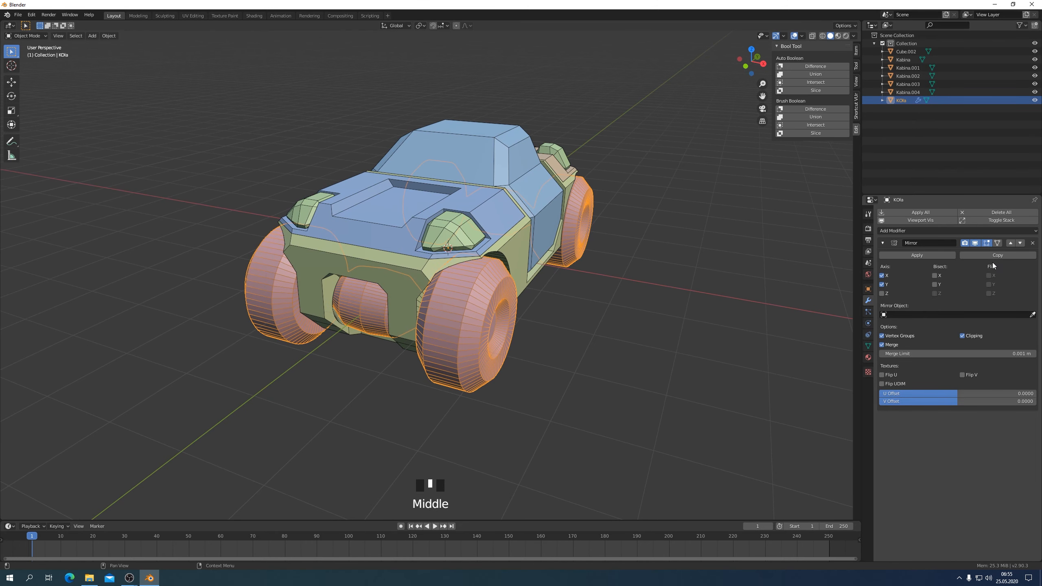
{"action": "left_click", "coordinate": [882, 242]}
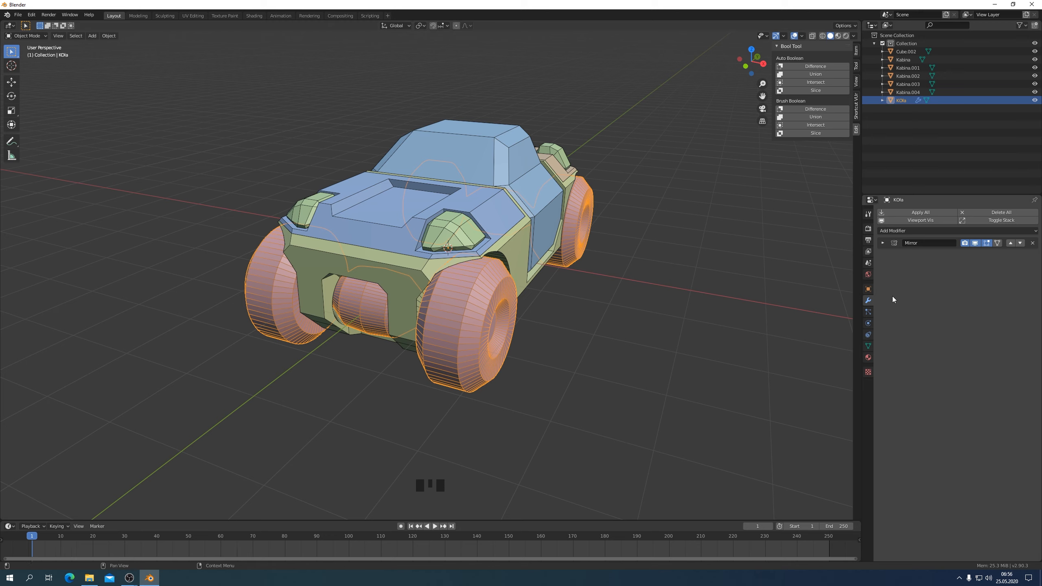
{"action": "left_click", "coordinate": [924, 230]}
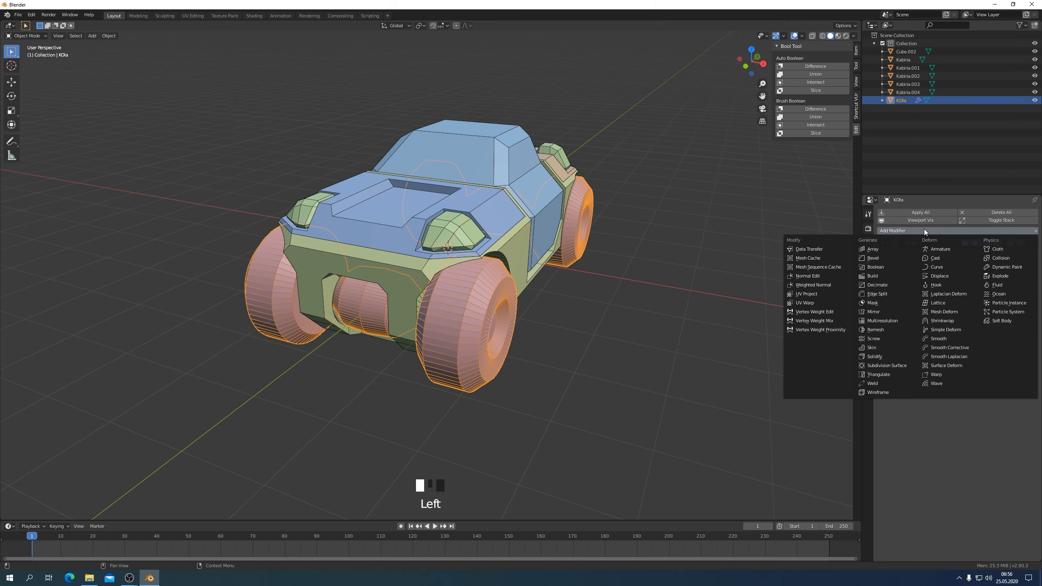
{"action": "left_click", "coordinate": [878, 383]}
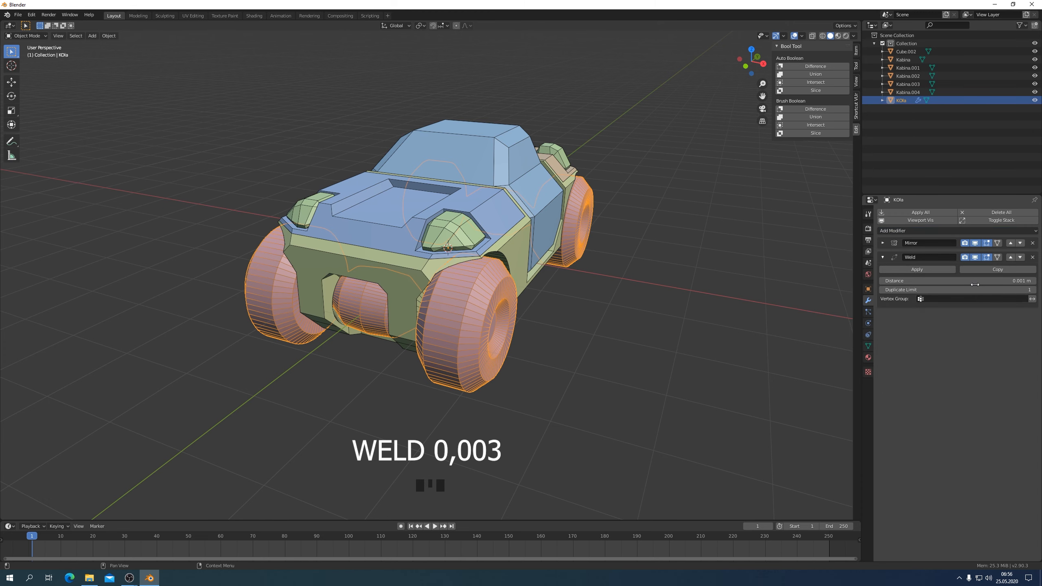
{"action": "left_click", "coordinate": [1034, 280]}
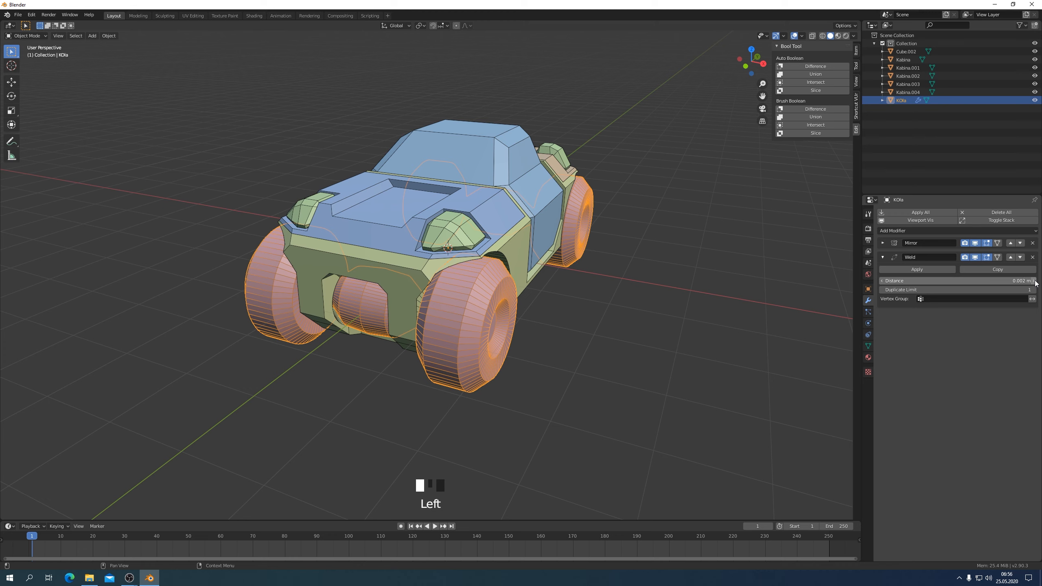
{"action": "left_click", "coordinate": [1033, 280]}
{"action": "left_click", "coordinate": [1033, 281]}
{"action": "left_click", "coordinate": [1033, 281]}
{"action": "left_click", "coordinate": [882, 281]}
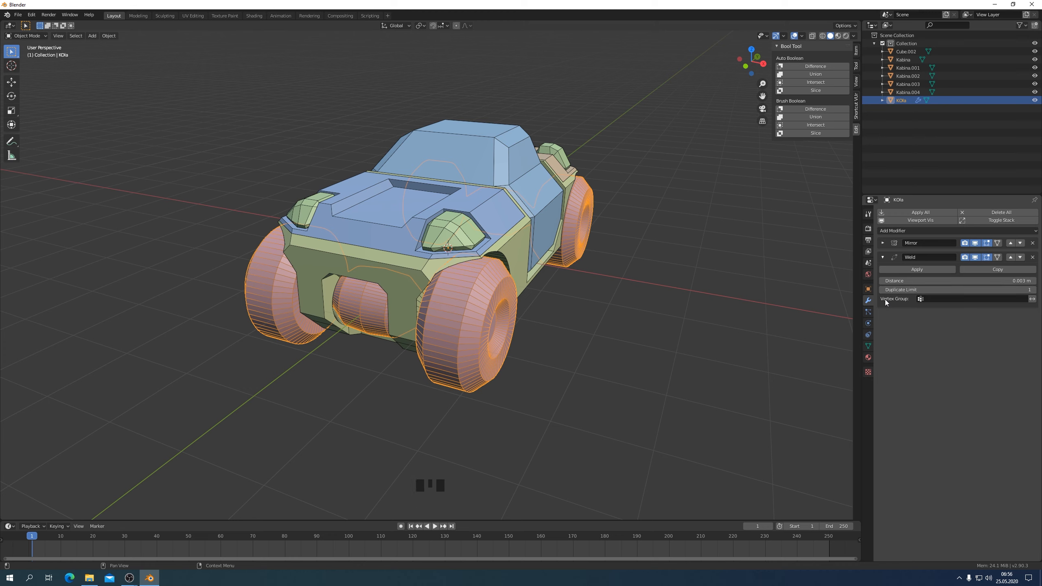
{"action": "left_click", "coordinate": [883, 257]}
Add a Bevel modifier to the wheels with an offset of 0.003 m
{"action": "left_click", "coordinate": [933, 230]}
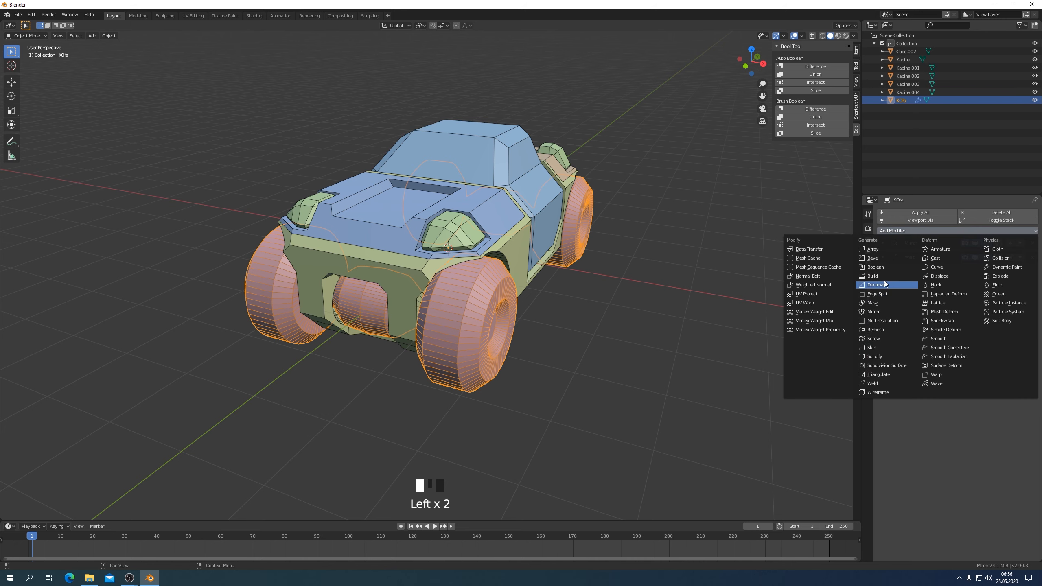
{"action": "left_click", "coordinate": [874, 258]}
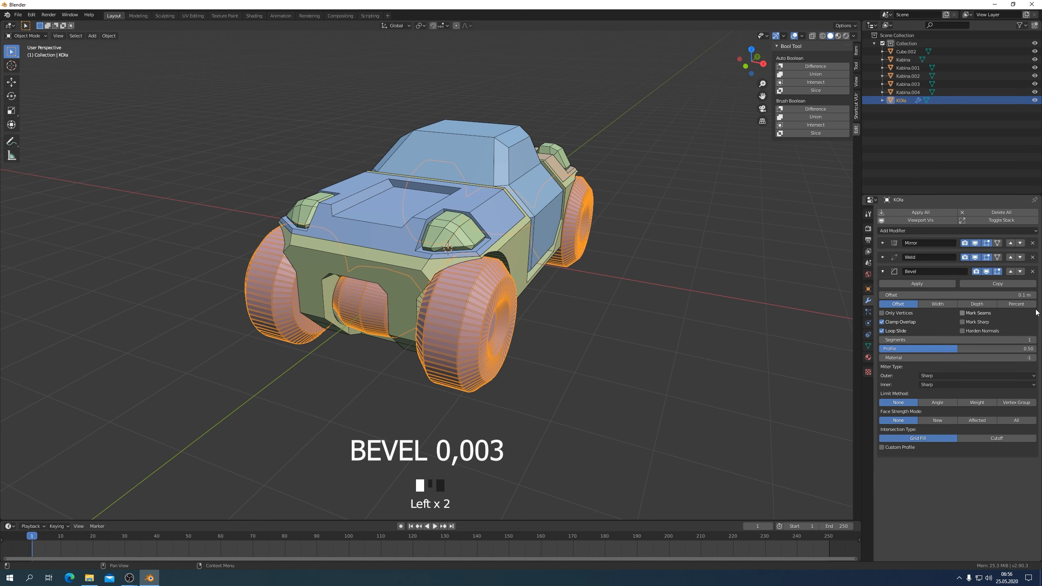
{"action": "left_click", "coordinate": [1018, 295]}
{"action": "type", "text": "0.003"}
{"action": "key", "text": "Return"}
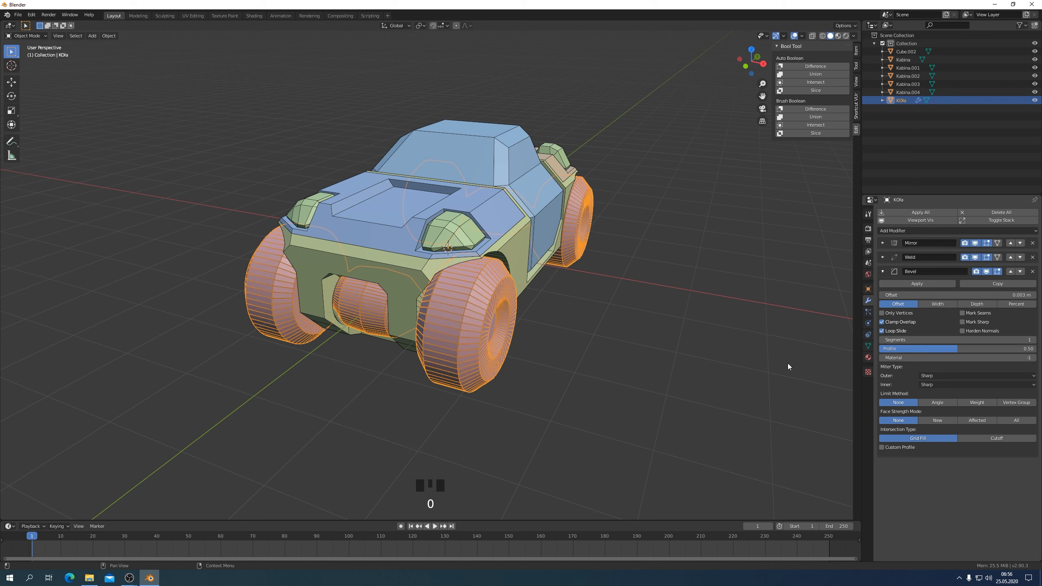
For the wheels' bevel, disable Clamp Overlap, enable Harden Normals, and set 3 segments with a 0.70 profile
{"action": "left_click", "coordinate": [881, 322]}
{"action": "left_click", "coordinate": [962, 331]}
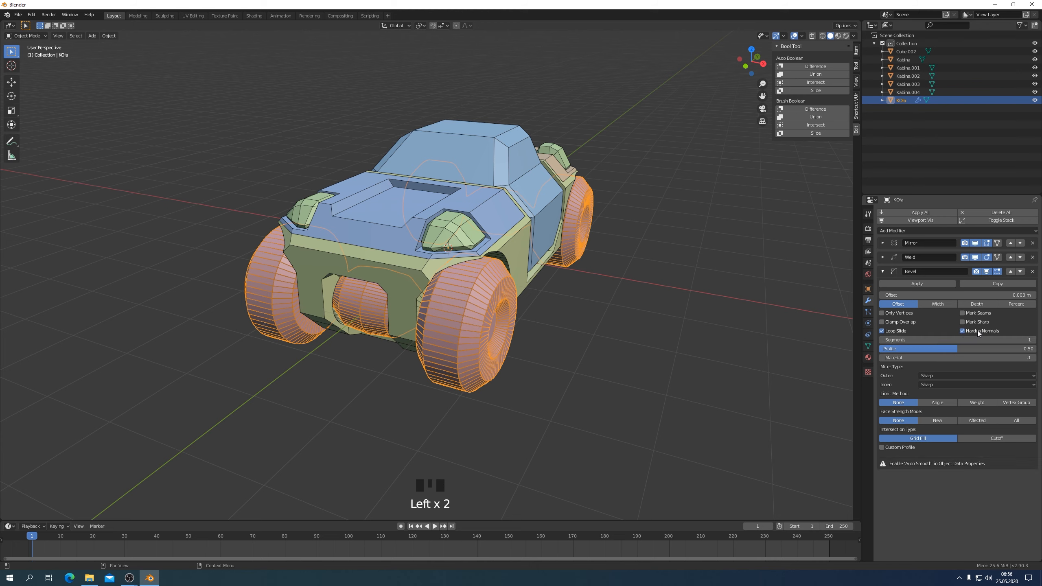
{"action": "left_click", "coordinate": [1035, 340]}
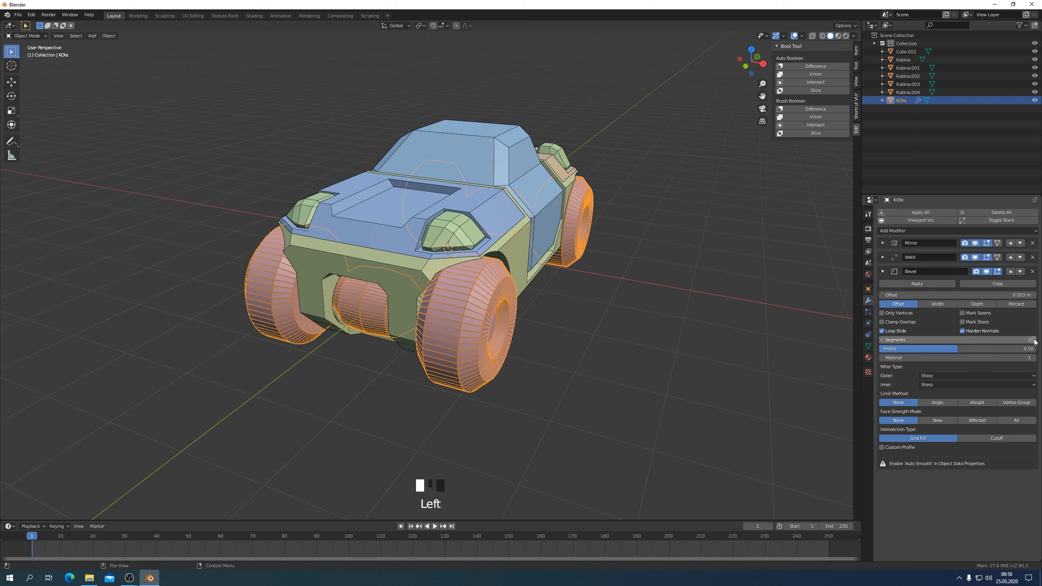
{"action": "left_click", "coordinate": [1034, 340]}
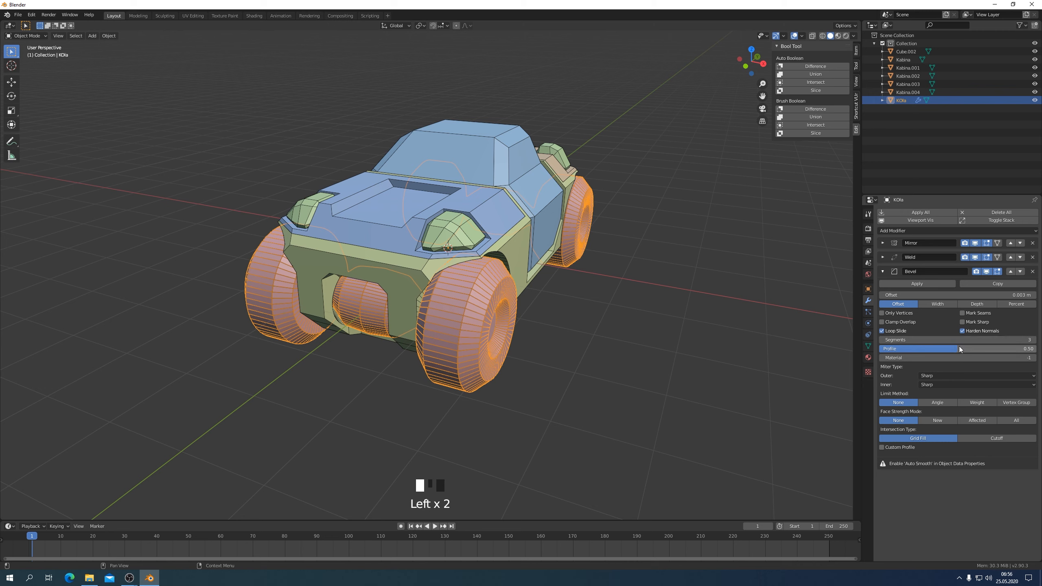
{"action": "left_click_drag", "start_coordinate": [959, 349], "coordinate": [991, 348]}
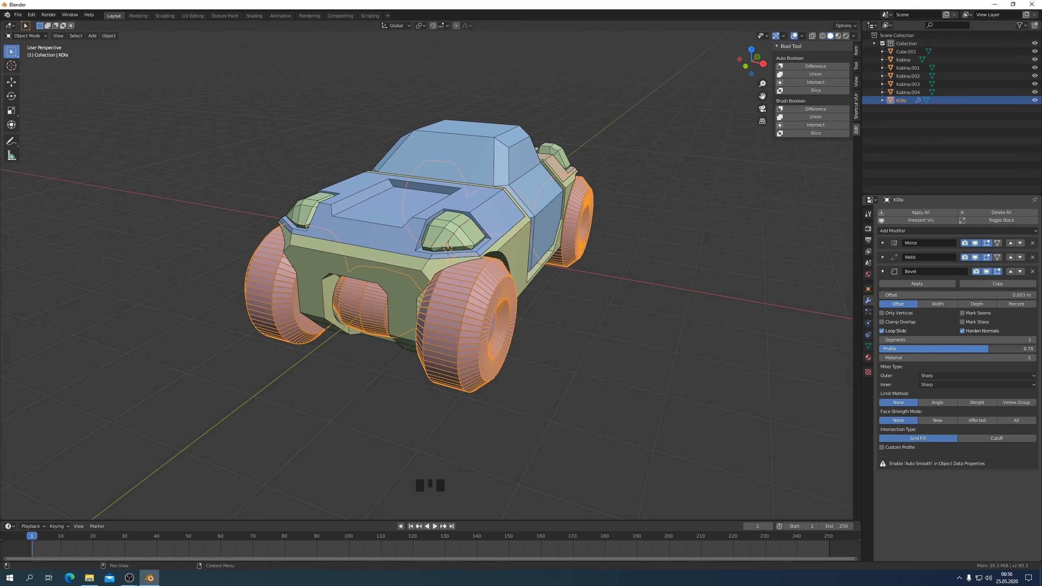
Set the limit method of the wheels' Bevel modifier to Angle
{"action": "scroll", "coordinate": [654, 352], "scroll_direction": "up", "scroll_amount": 3}
{"action": "middle_click_drag", "start_coordinate": [654, 351], "coordinate": [371, 212]}
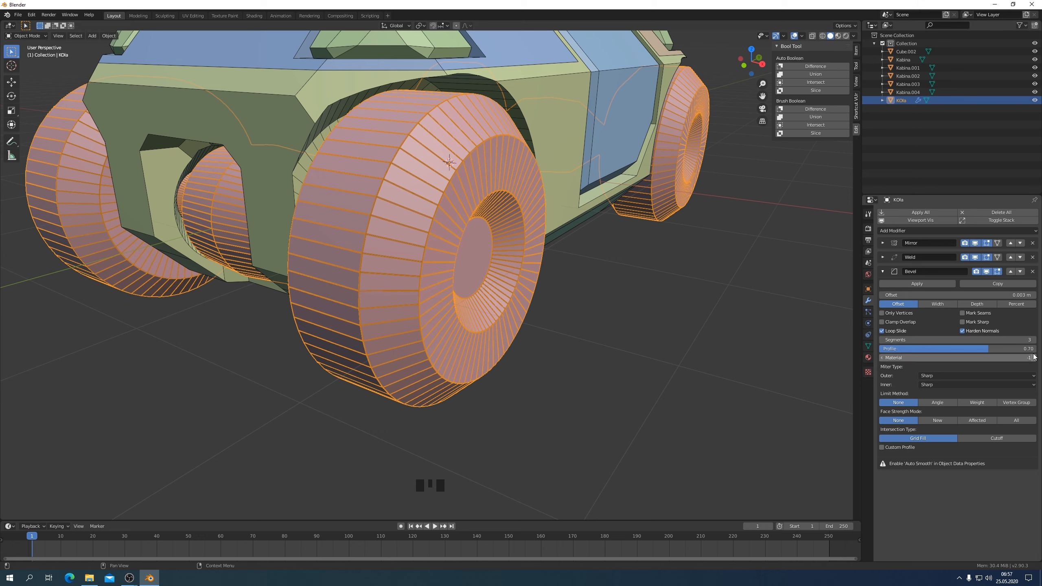
{"action": "left_click", "coordinate": [941, 401]}
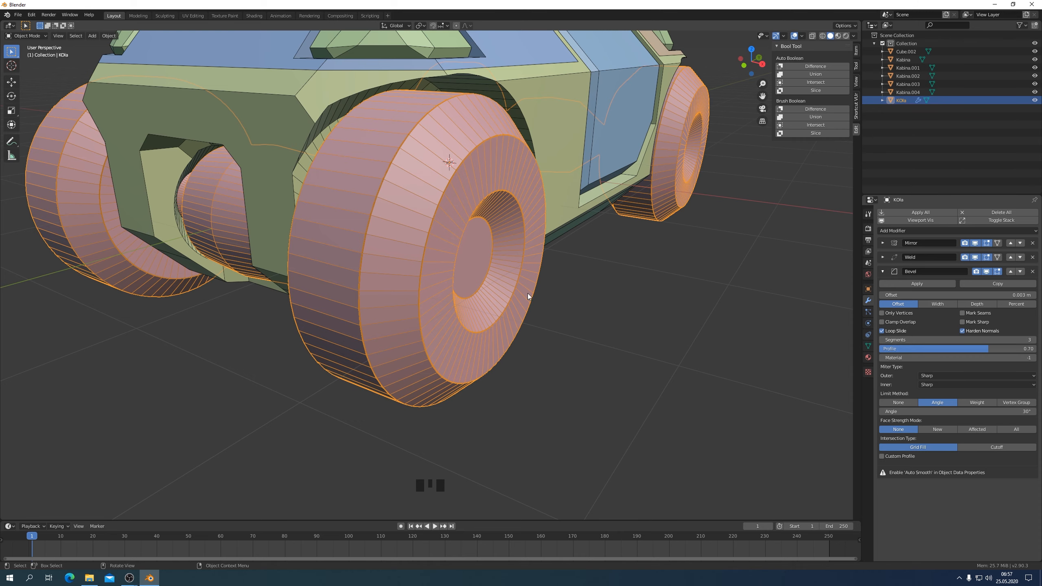
{"action": "scroll", "coordinate": [531, 292], "scroll_direction": "down", "scroll_amount": 3}
{"action": "middle_click_drag", "start_coordinate": [515, 291], "coordinate": [552, 285]}
{"action": "scroll", "coordinate": [556, 287], "scroll_direction": "up", "scroll_amount": 2}
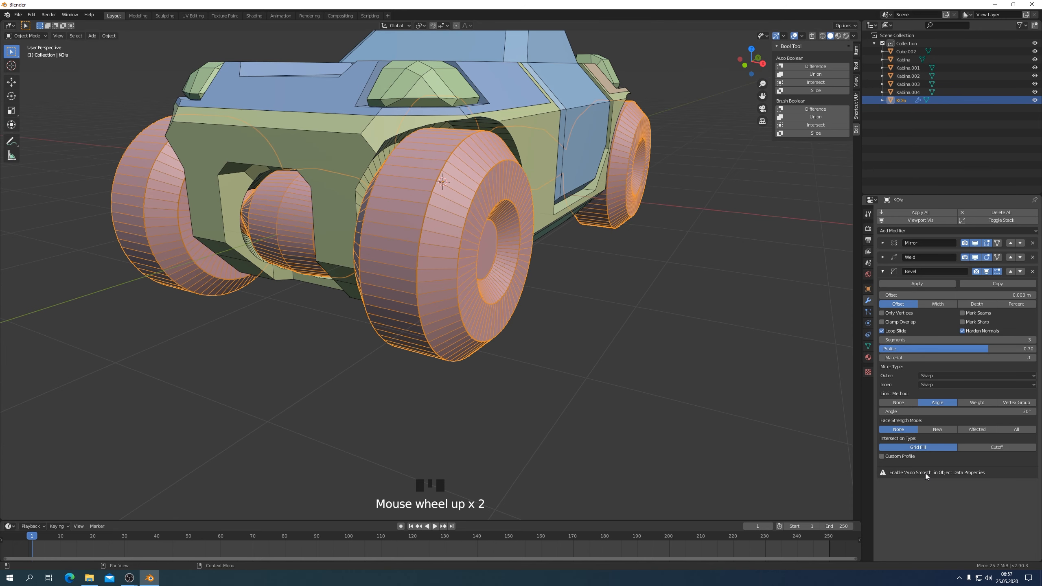
Enable Auto Smooth in the wheels' object data and return to their modifiers
{"action": "left_click", "coordinate": [868, 345]}
{"action": "left_click", "coordinate": [923, 371]}
{"action": "left_click", "coordinate": [867, 300]}
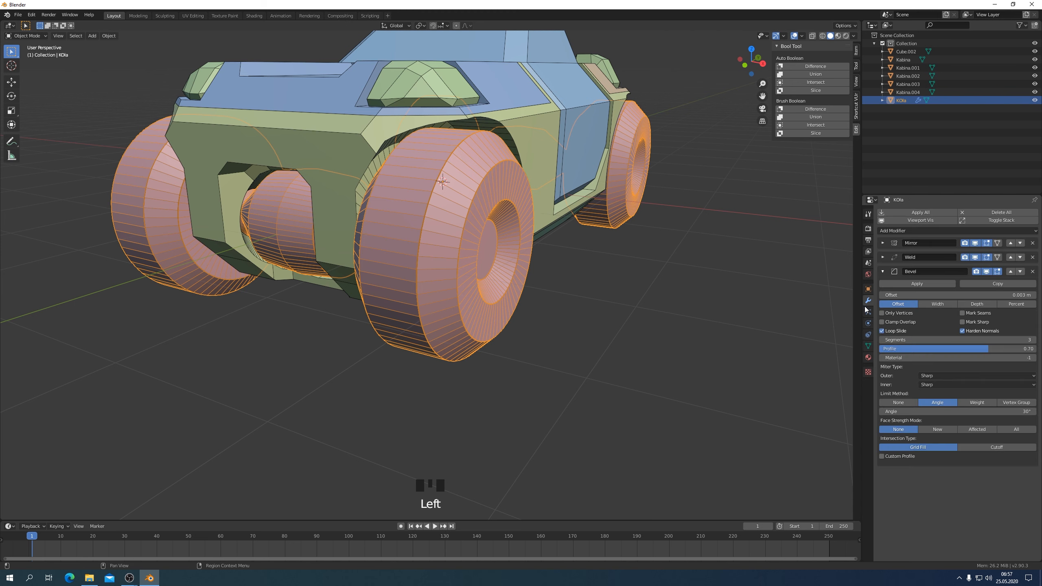
Add a Weighted Normal modifier to the wheels, collapse the Bevel settings, and compare the shading with Weighted Normal hidden and shown
{"action": "left_click", "coordinate": [928, 231]}
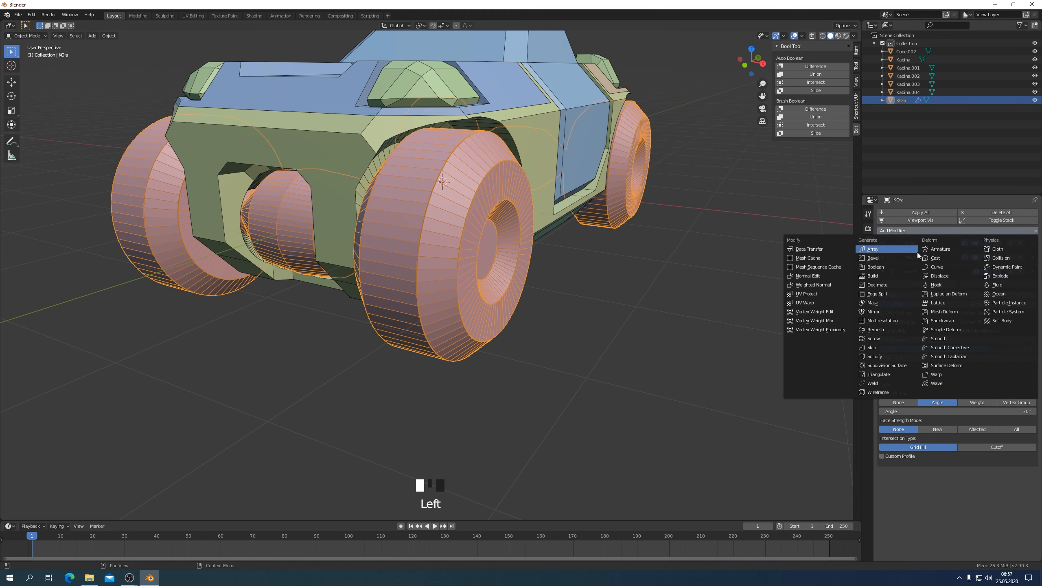
{"action": "left_click", "coordinate": [814, 285]}
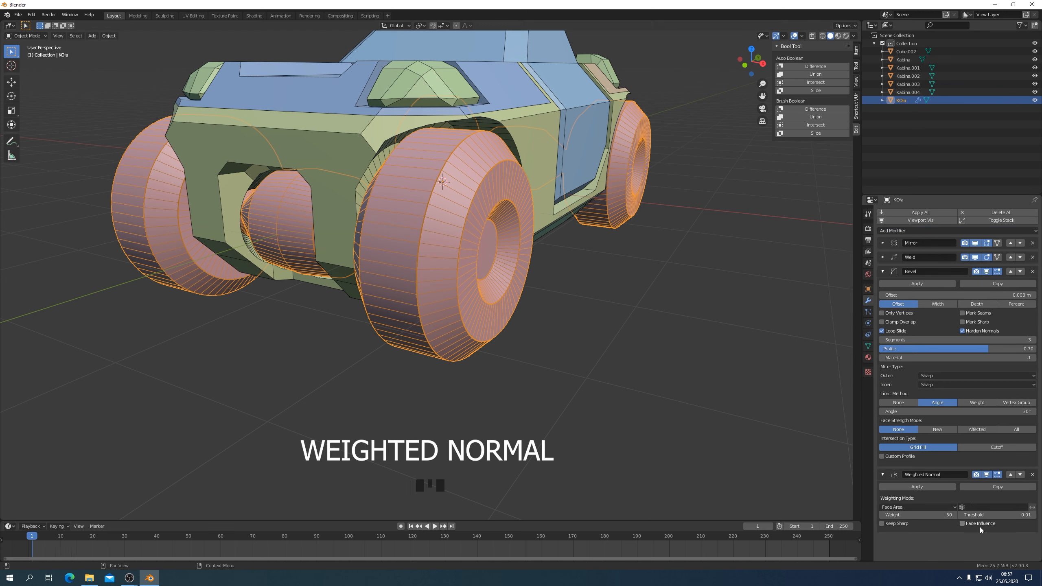
{"action": "left_click", "coordinate": [963, 222]}
{"action": "left_click", "coordinate": [962, 222]}
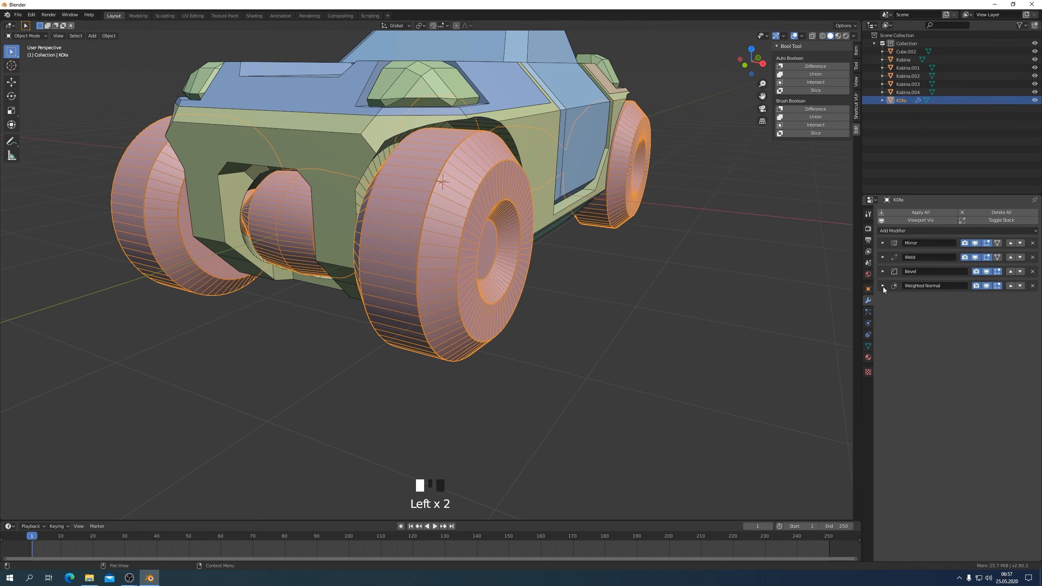
{"action": "left_click", "coordinate": [882, 286]}
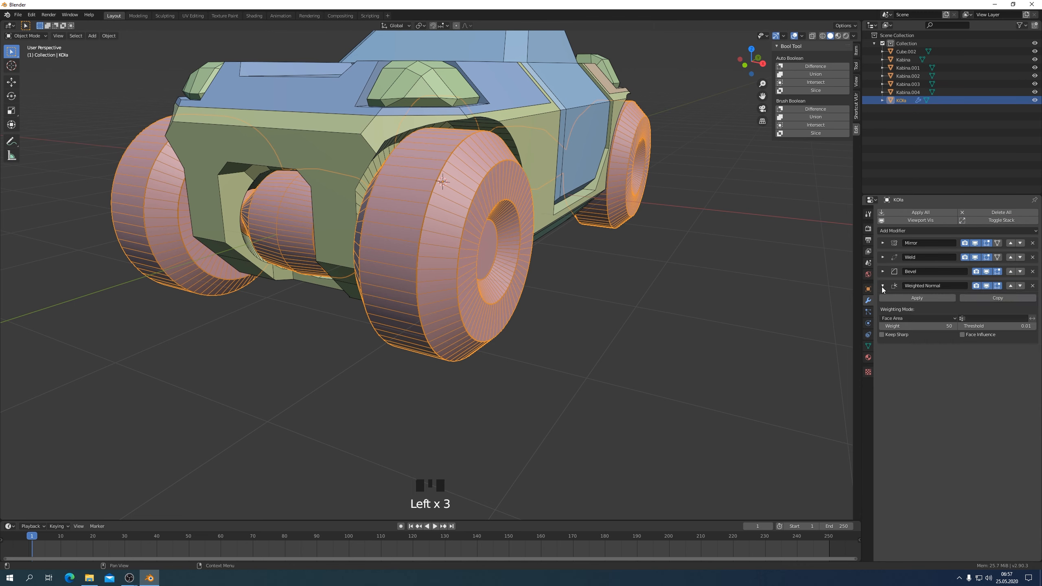
{"action": "left_click", "coordinate": [986, 286]}
{"action": "left_click", "coordinate": [987, 286]}
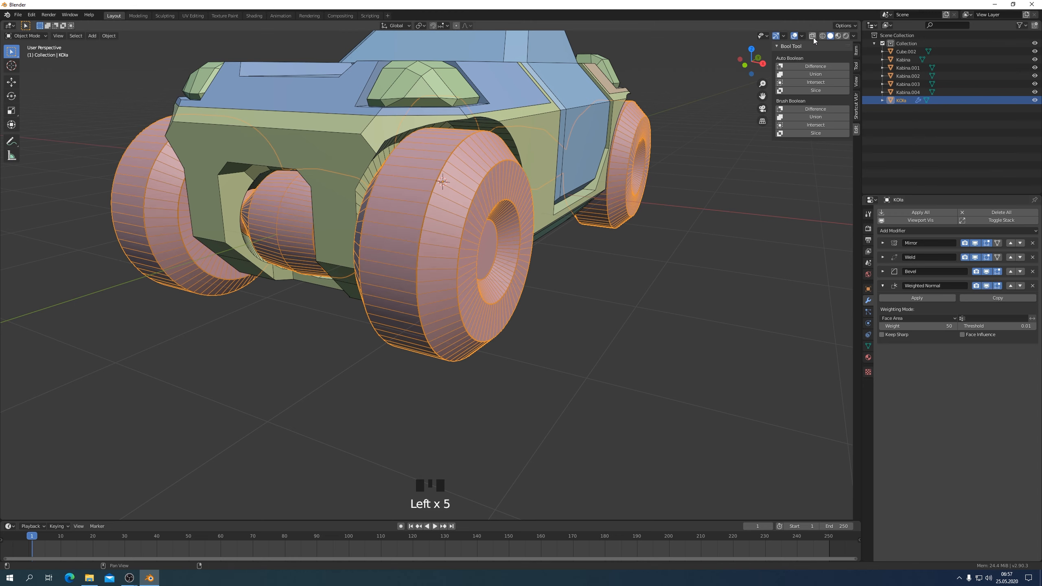
Turn off the wireframe overlay and examine the shading and beveled edges of the wheels up close
{"action": "left_click", "coordinate": [802, 37]}
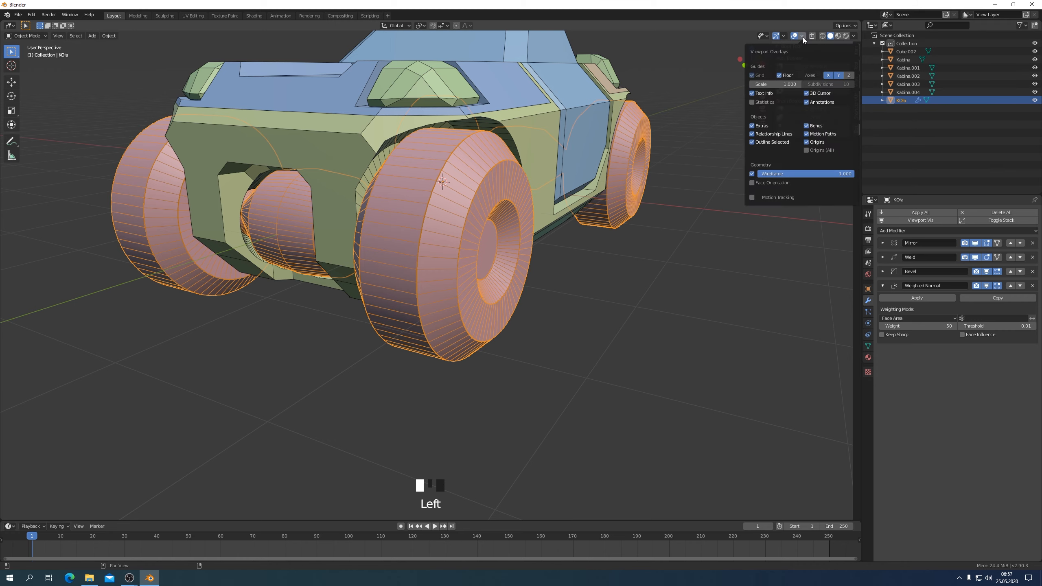
{"action": "left_click", "coordinate": [752, 174]}
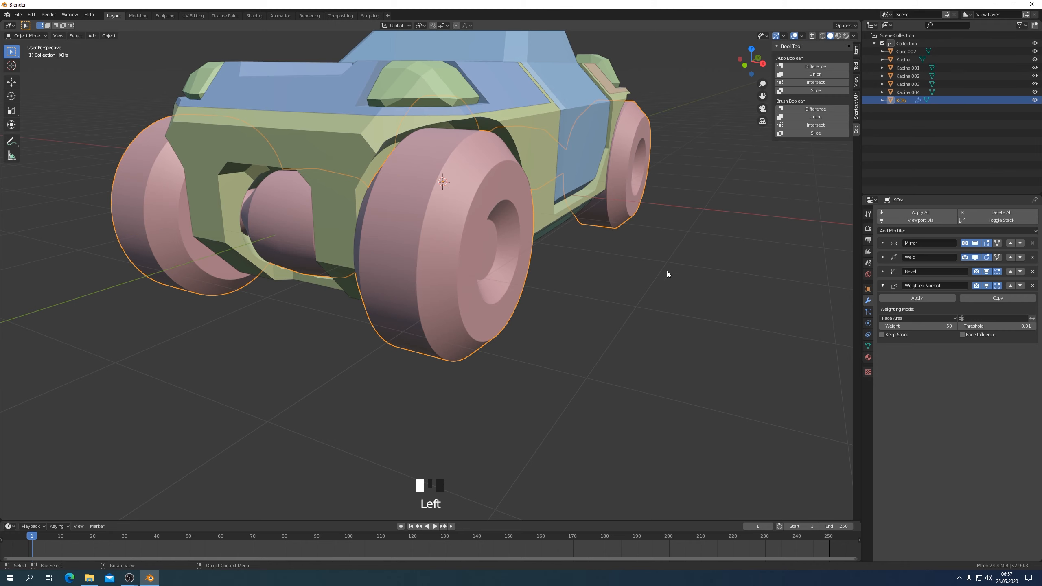
{"action": "middle_click", "coordinate": [626, 295]}
{"action": "scroll", "coordinate": [622, 294], "scroll_direction": "up", "scroll_amount": 3}
{"action": "scroll", "coordinate": [528, 301], "scroll_direction": "down", "scroll_amount": 3}
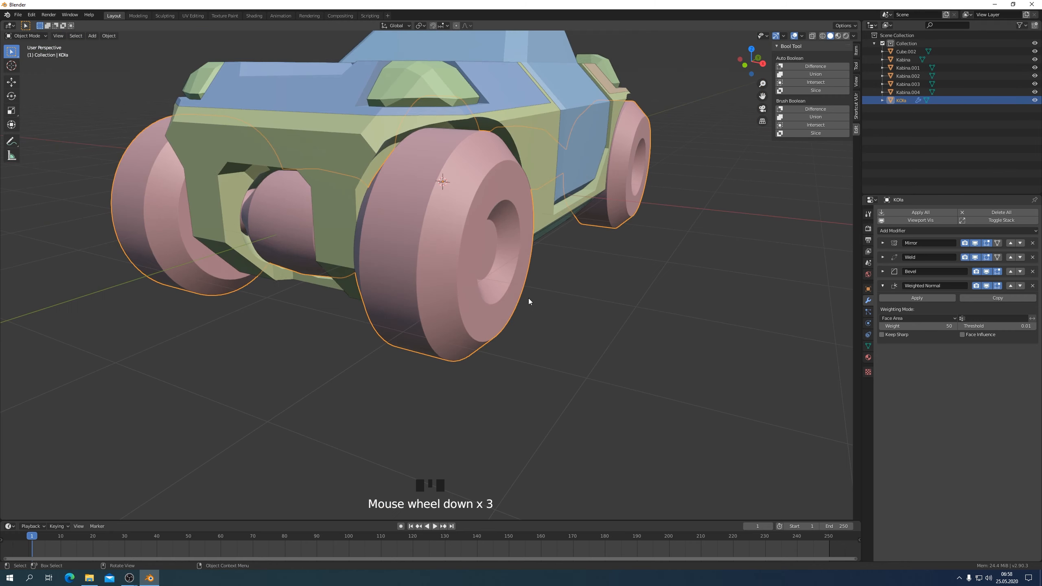
{"action": "middle_click_drag", "start_coordinate": [528, 301], "coordinate": [487, 313]}
{"action": "scroll", "coordinate": [439, 283], "scroll_direction": "down", "scroll_amount": 2}
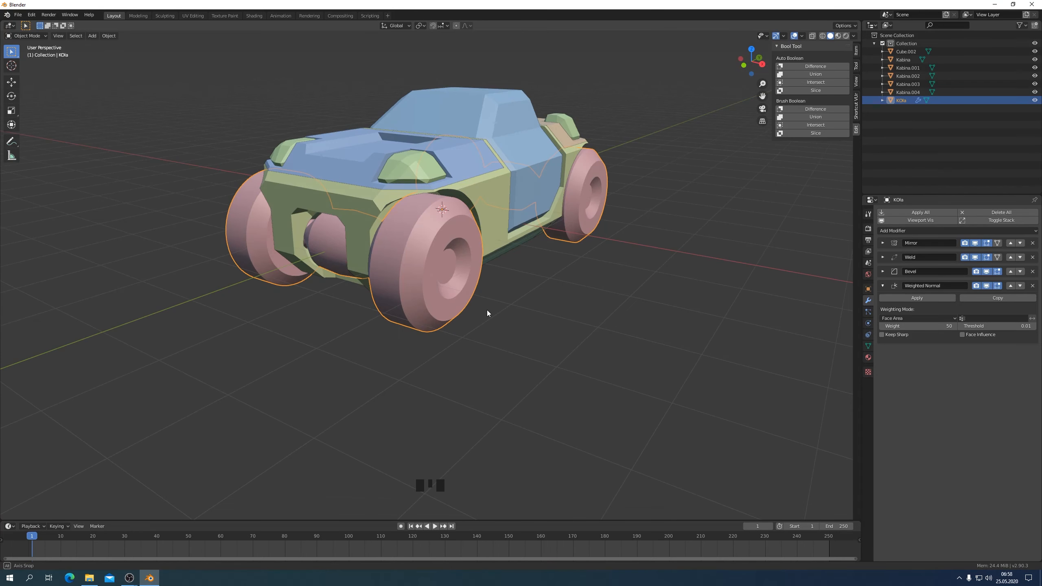
{"action": "scroll", "coordinate": [439, 286], "scroll_direction": "up", "scroll_amount": 2}
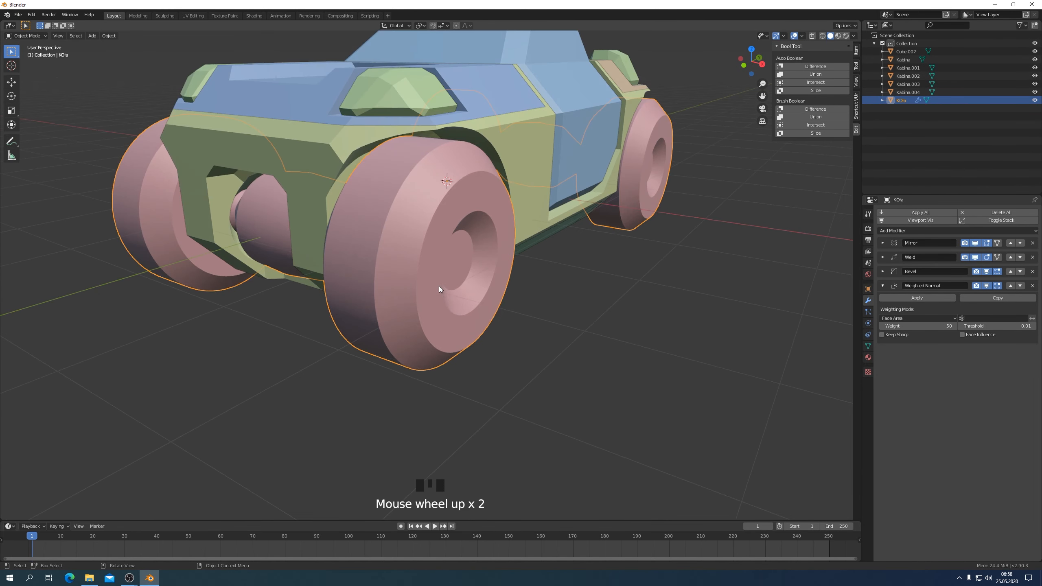
{"action": "scroll", "coordinate": [439, 286], "scroll_direction": "down", "scroll_amount": 2}
{"action": "mouse_move", "coordinate": [559, 335]}
{"action": "middle_mouse_down"}
{"action": "mouse_move", "coordinate": [584, 337]}
{"action": "mouse_move", "coordinate": [511, 308]}
{"action": "mouse_move", "coordinate": [449, 302]}
{"action": "mouse_move", "coordinate": [469, 275]}
{"action": "mouse_move", "coordinate": [559, 330]}
{"action": "middle_mouse_up"}
{"action": "key", "text": "KP_3"}
{"action": "scroll", "coordinate": [554, 337], "scroll_direction": "up", "scroll_amount": 4}
{"action": "scroll", "coordinate": [558, 329], "scroll_direction": "down", "scroll_amount": 2}
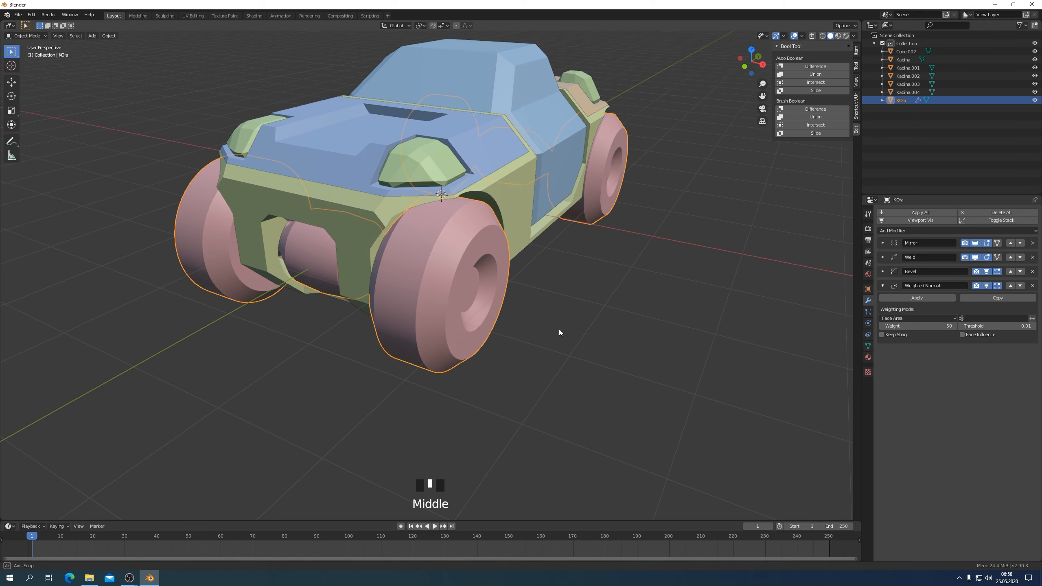
Turn the viewport's wireframe overlay back on for all the car parts
{"action": "left_click", "coordinate": [802, 36]}
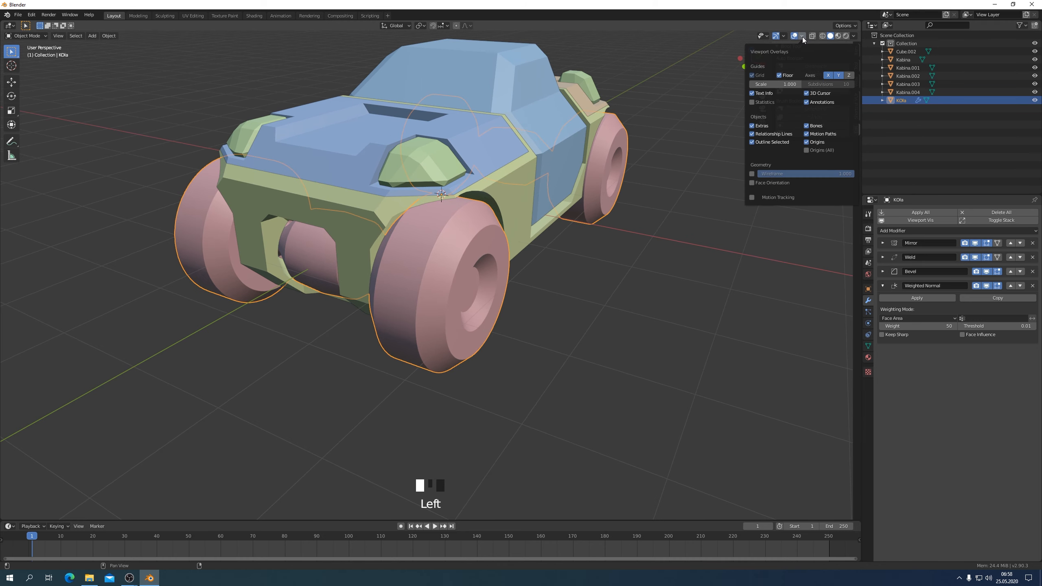
{"action": "left_click", "coordinate": [752, 174]}
{"action": "scroll", "coordinate": [486, 272], "scroll_direction": "down", "scroll_amount": 6}
{"action": "middle_click_drag", "start_coordinate": [487, 272], "coordinate": [489, 190]}
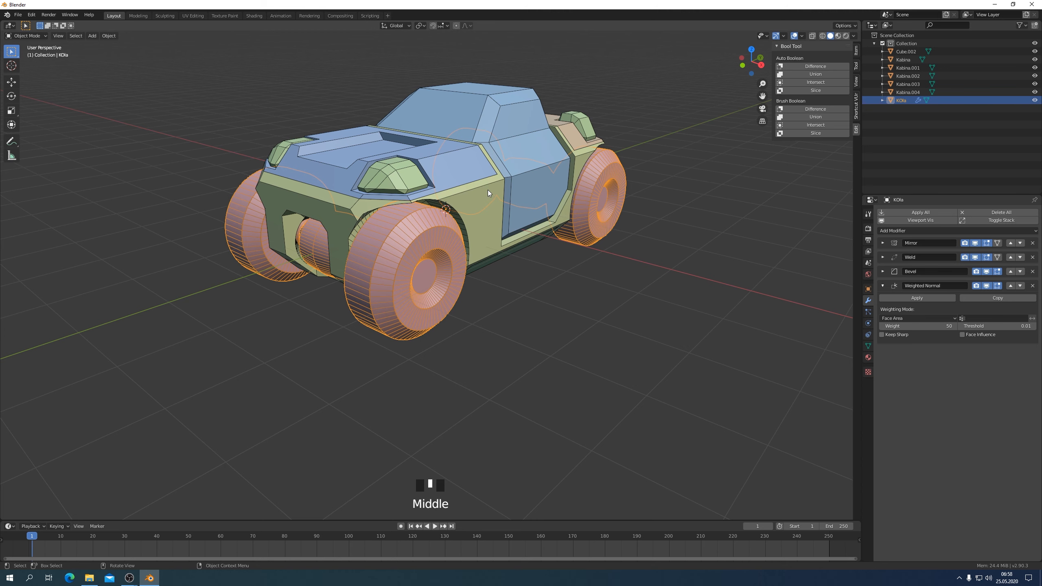
Select the green main body with the wheels as the active object, and open the Copy Attributes options
{"action": "left_click", "coordinate": [488, 189]}
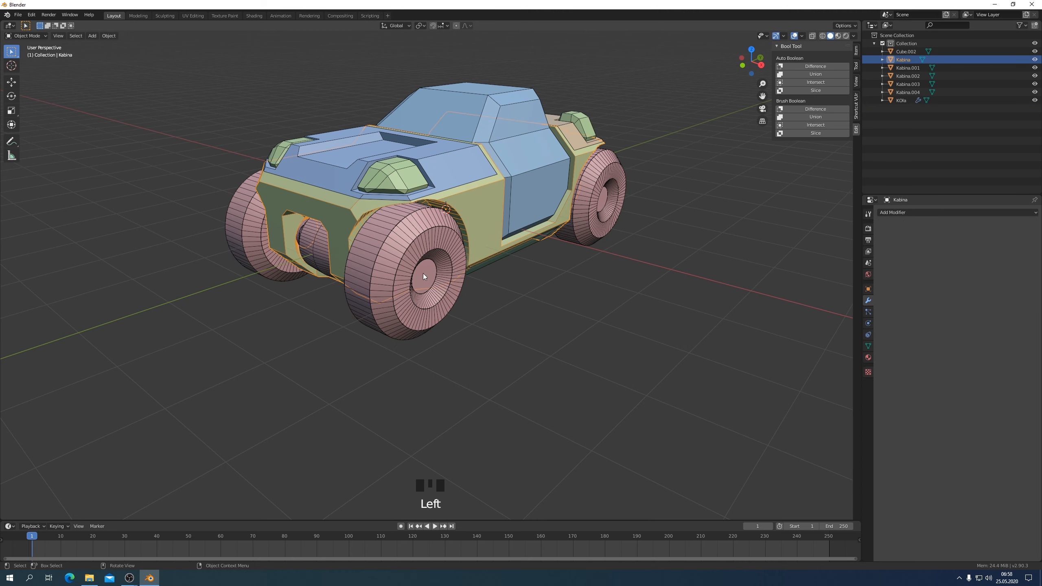
{"action": "left_click", "coordinate": [403, 241], "text": "shift"}
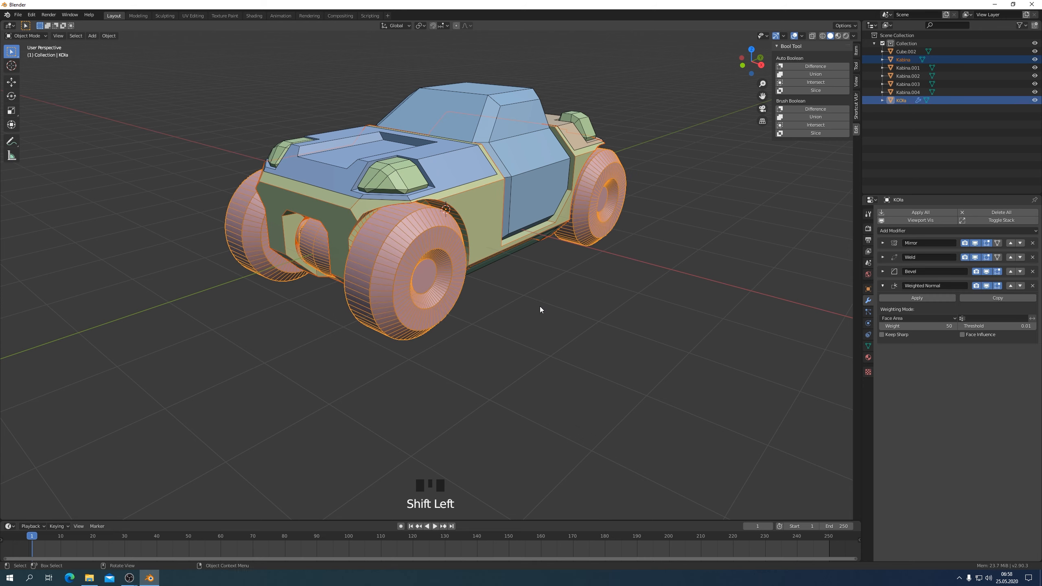
{"action": "key", "text": "ctrl+c"}
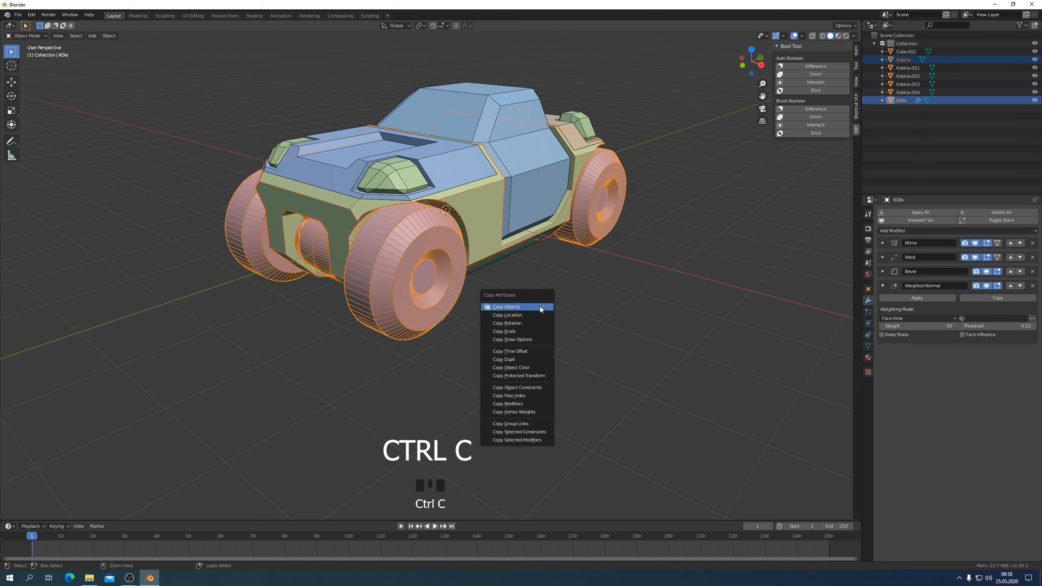